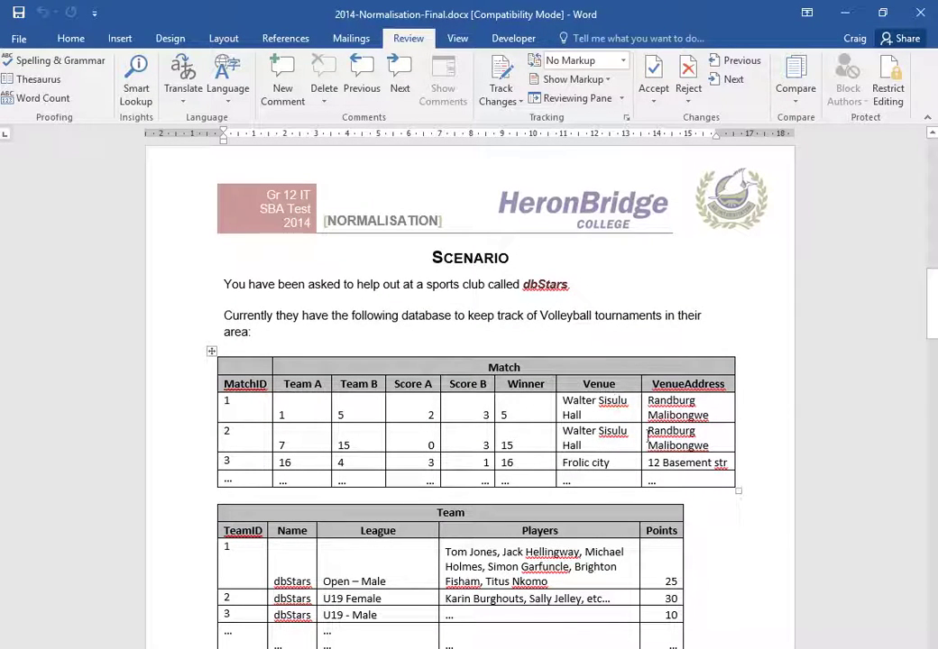
Annotate the Match table with a side line, a bracket joining Venue and VenueAddress, and FK labels above Team A and Team B
scroll(410, 411, down, 1)
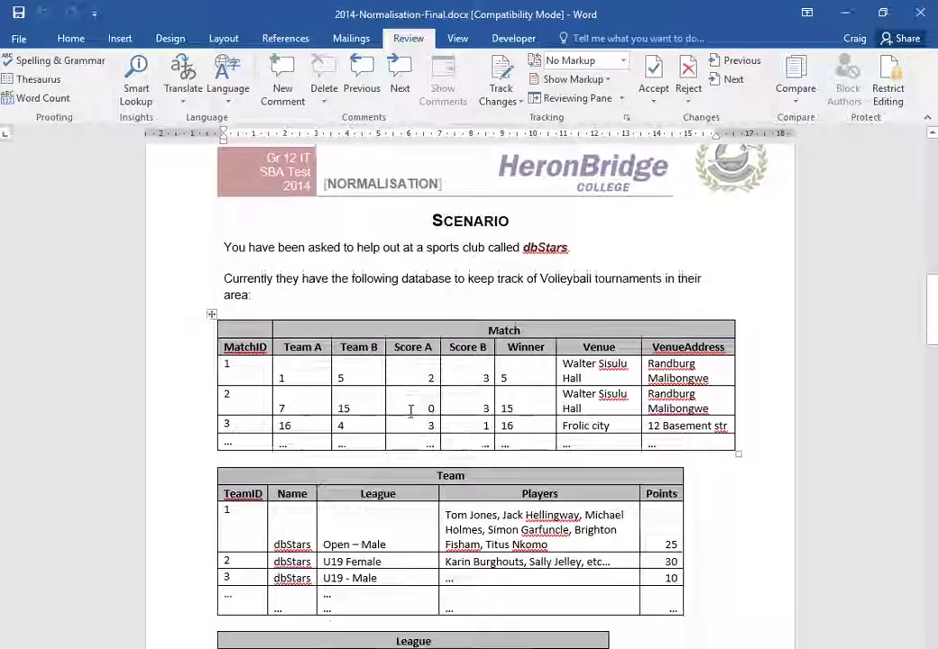
scroll(418, 408, down, 2)
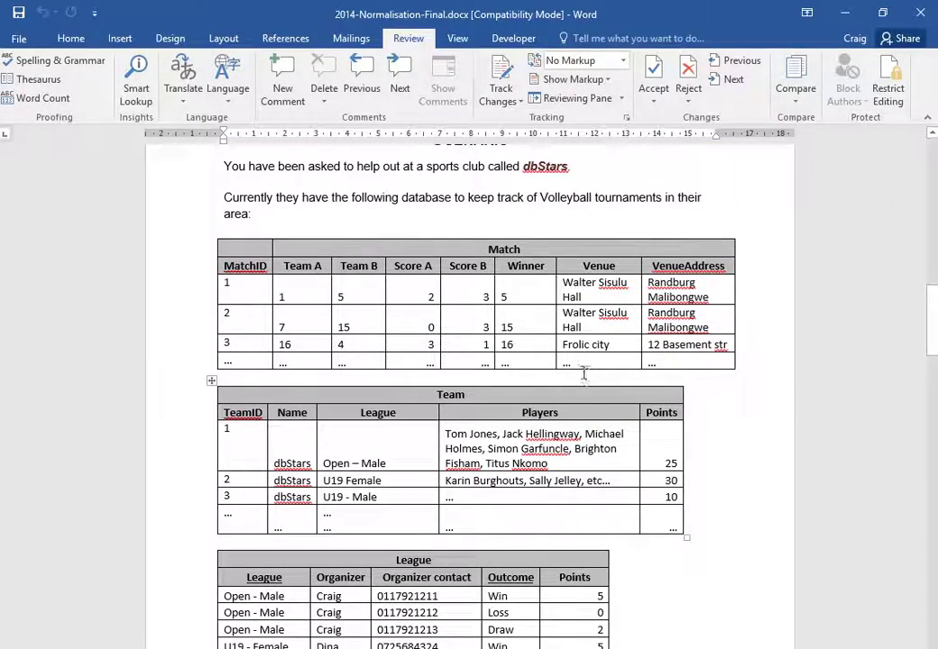
scroll(585, 374, down, 1)
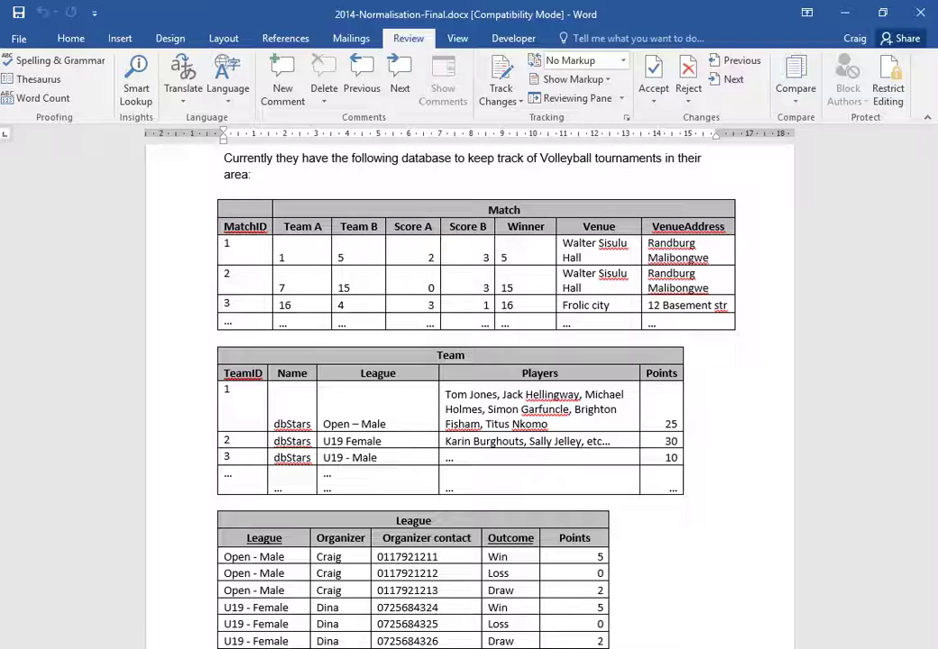
drag(213, 225, 182, 334)
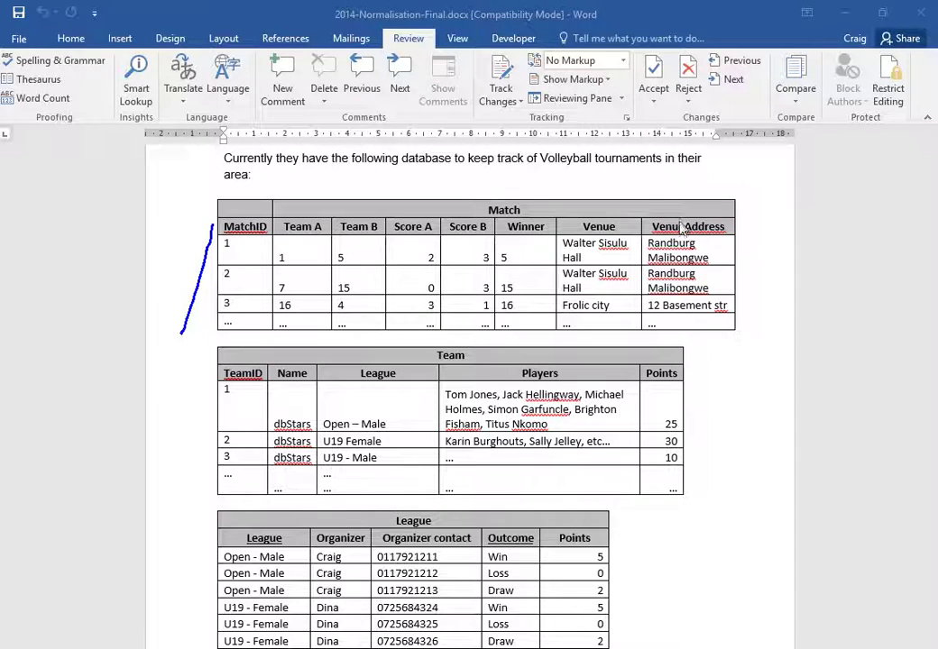
click(614, 217)
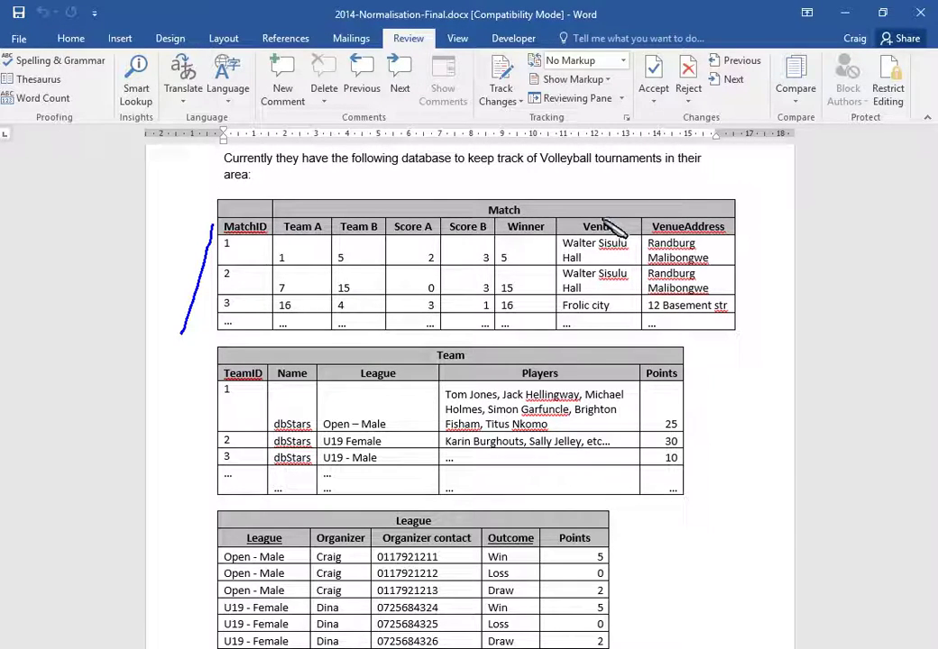
mouse_move(604, 219)
mouse_down()
mouse_move(605, 204)
mouse_move(695, 214)
mouse_up()
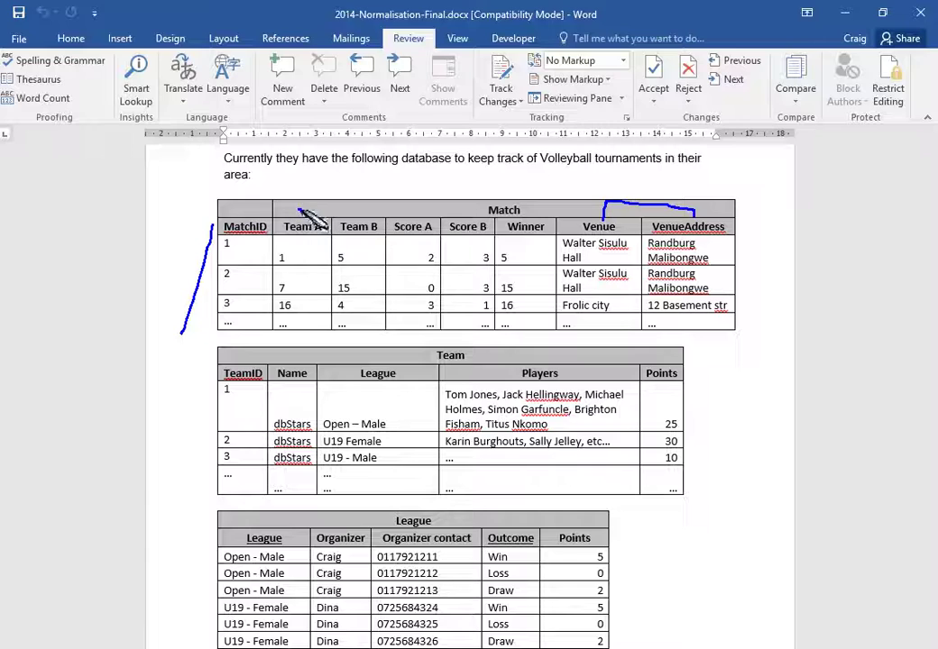
mouse_move(298, 210)
mouse_down()
mouse_move(321, 211)
mouse_move(337, 231)
mouse_move(374, 203)
mouse_move(375, 213)
mouse_move(399, 209)
mouse_up()
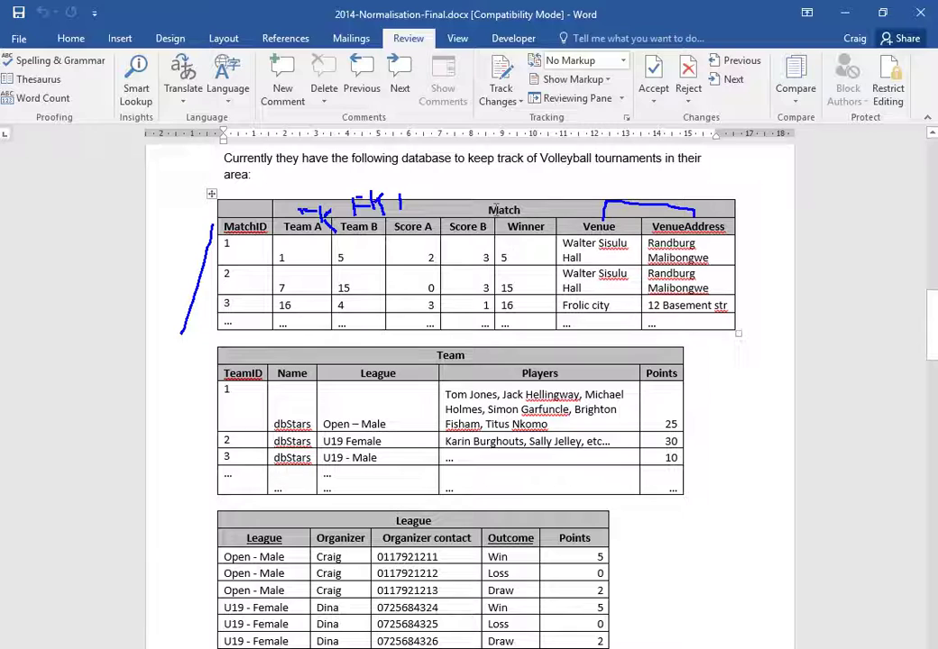
mouse_move(265, 198)
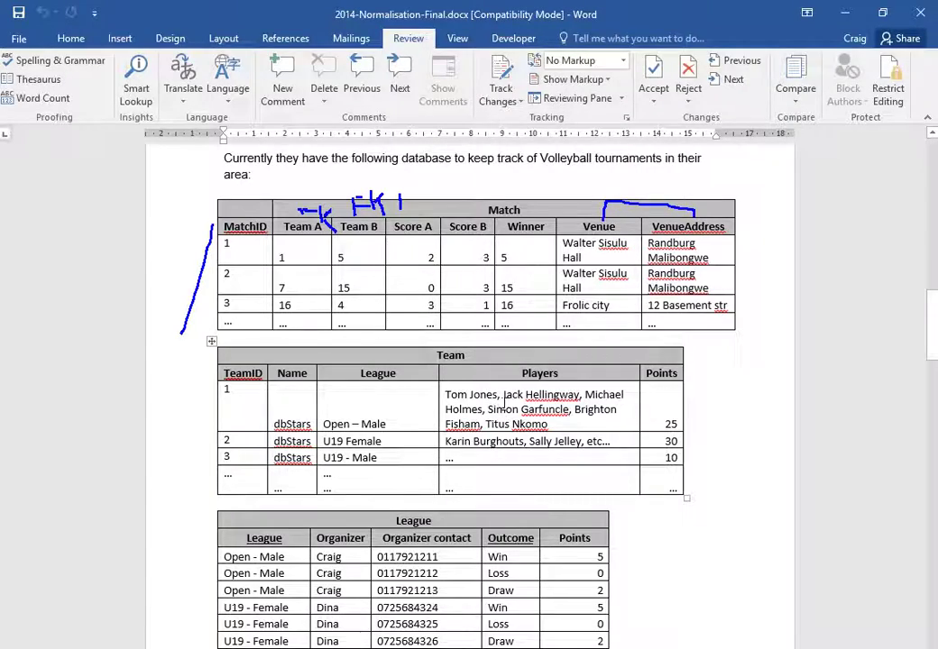
Clear the freehand annotations drawn over the Match table
scroll(505, 370, down, 2)
scroll(511, 385, up, 1)
scroll(511, 386, down, 2)
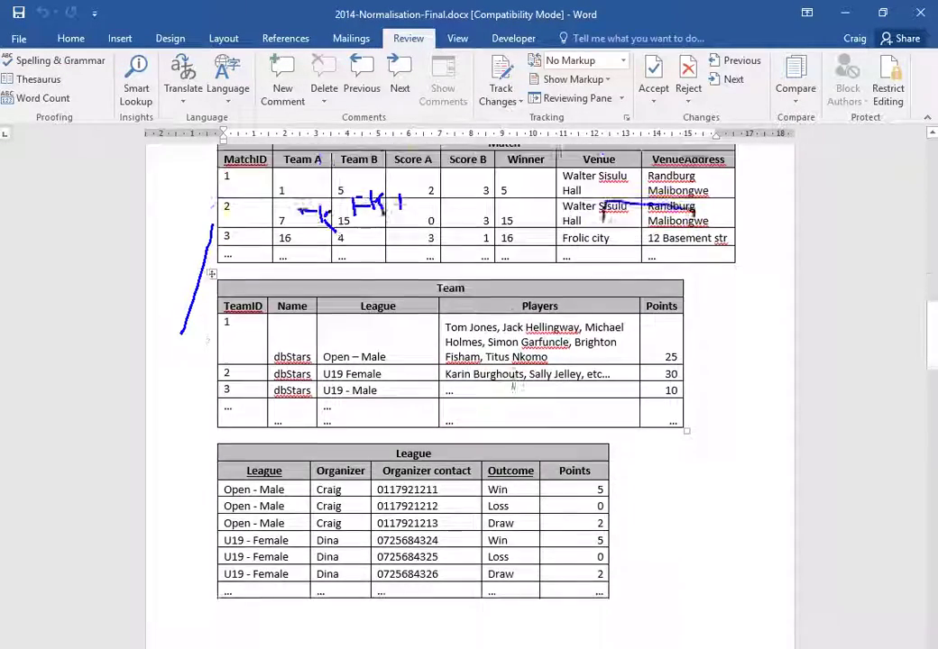
scroll(512, 385, up, 2)
scroll(511, 385, up, 1)
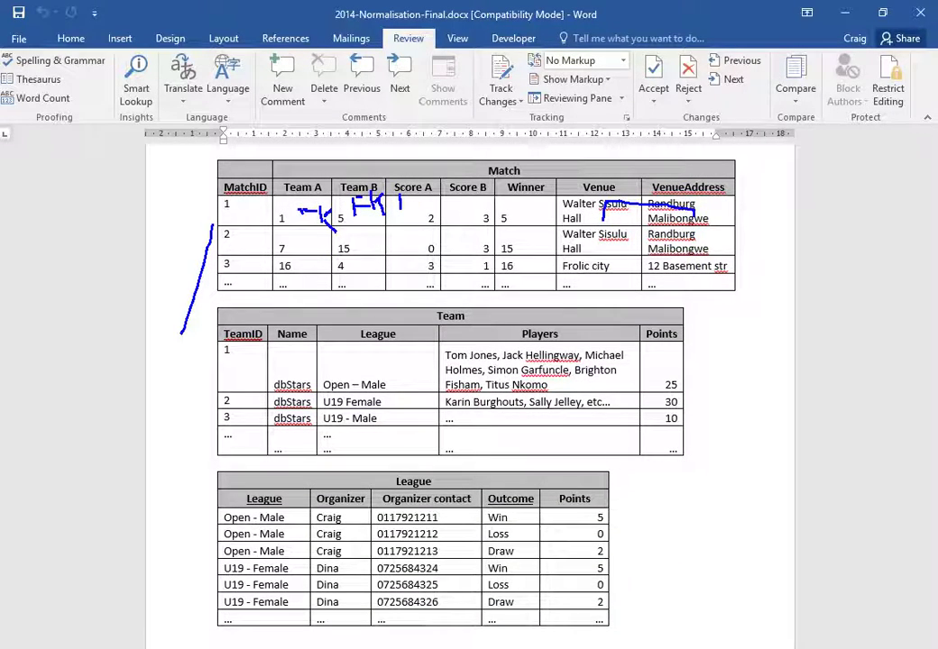
key(Escape)
scroll(371, 391, up, 2)
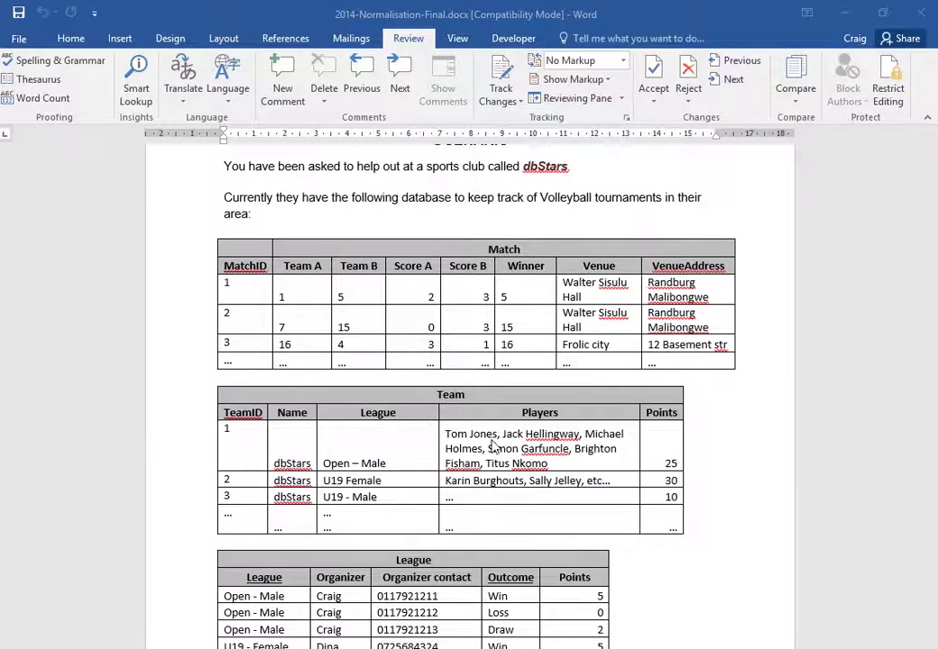
Examine the TeamID, Name and Players cells of the first record in the Team table, highlighting the player list
click(538, 435)
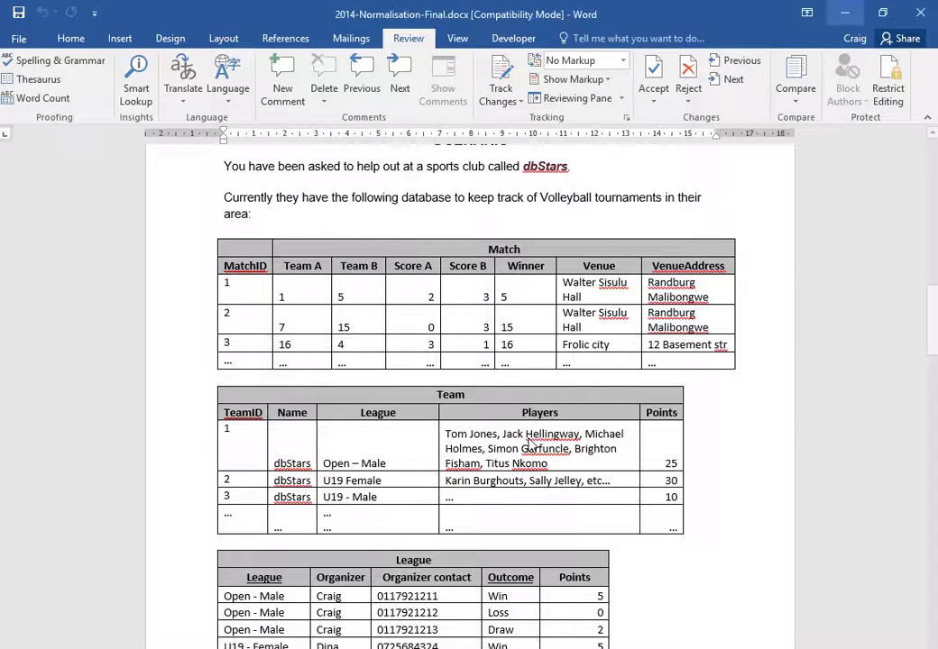
click(539, 435)
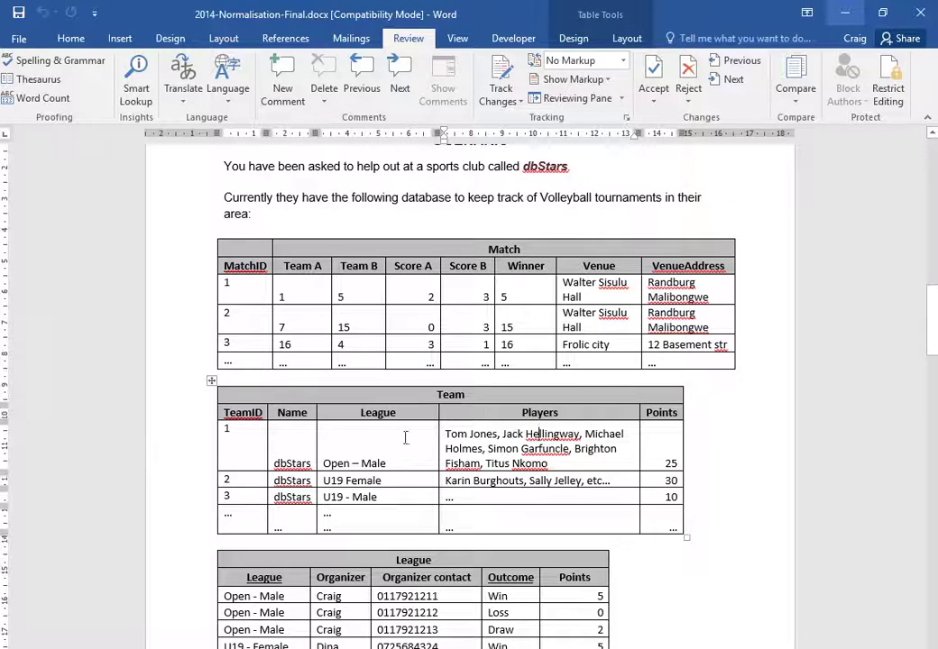
click(306, 457)
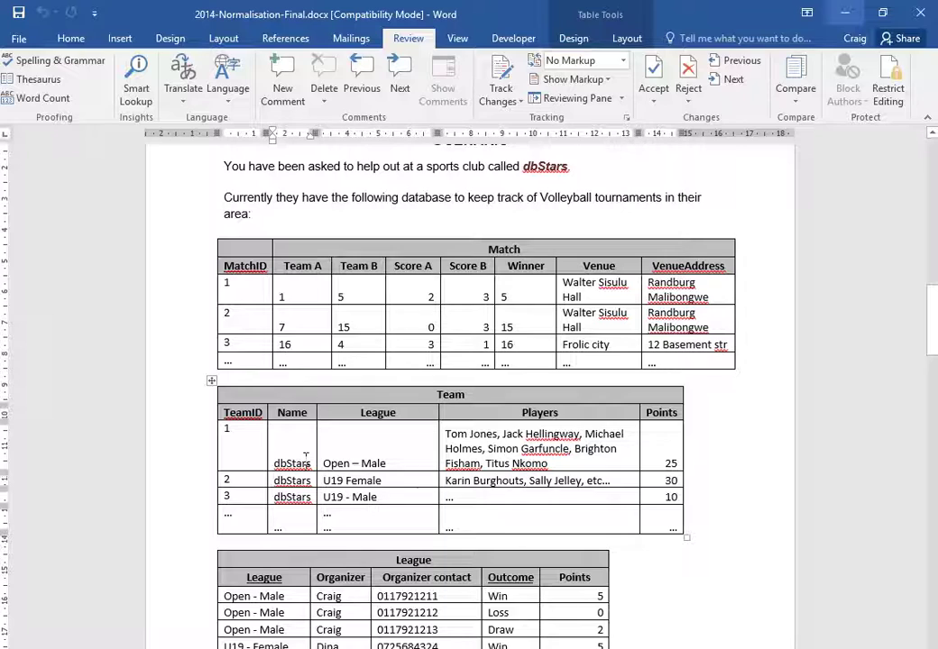
click(250, 434)
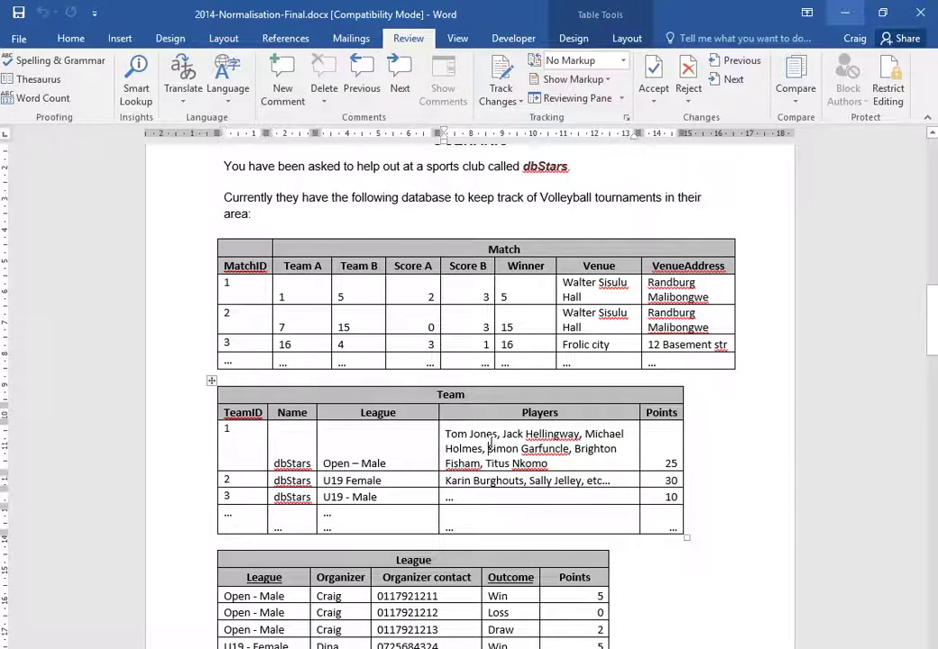
drag(487, 436, 554, 464)
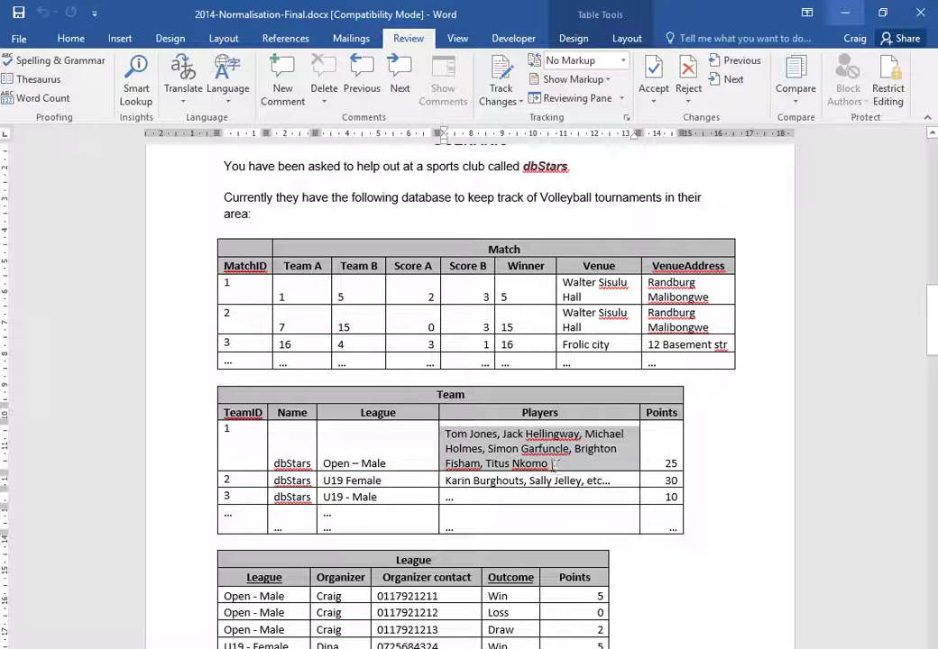
click(506, 449)
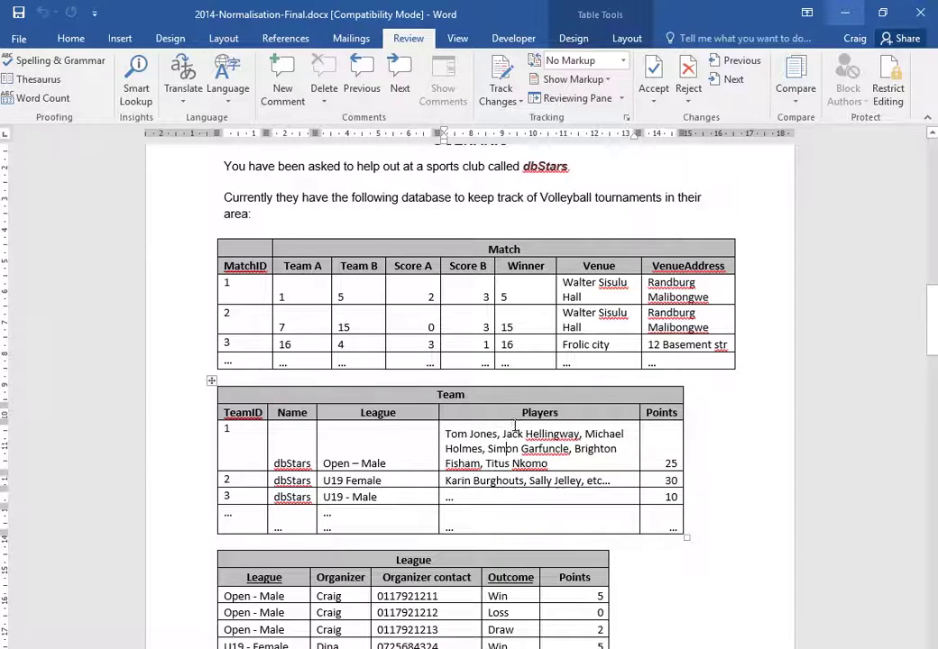
triple_click(448, 437)
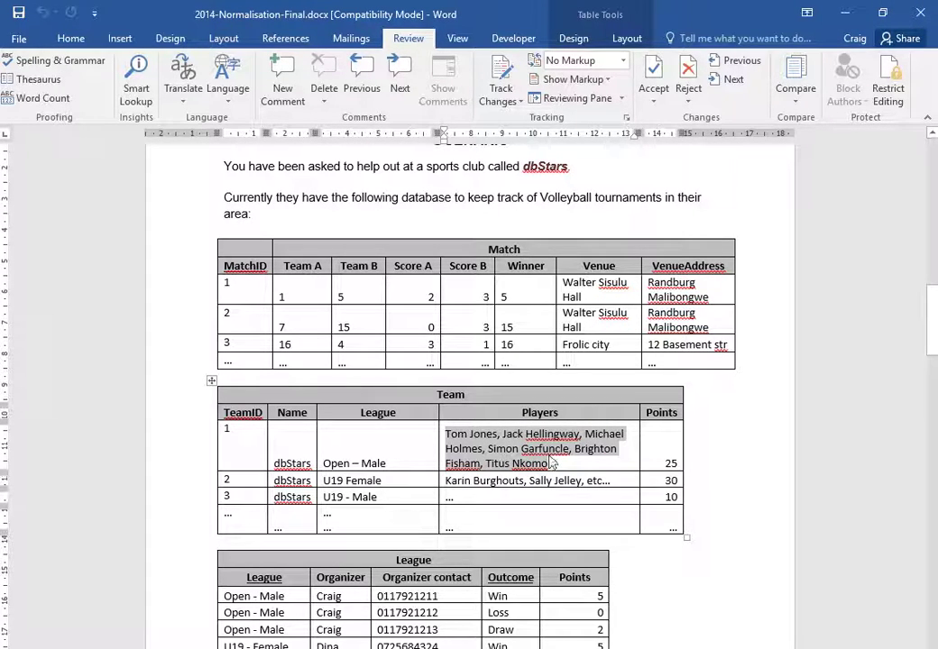
click(502, 445)
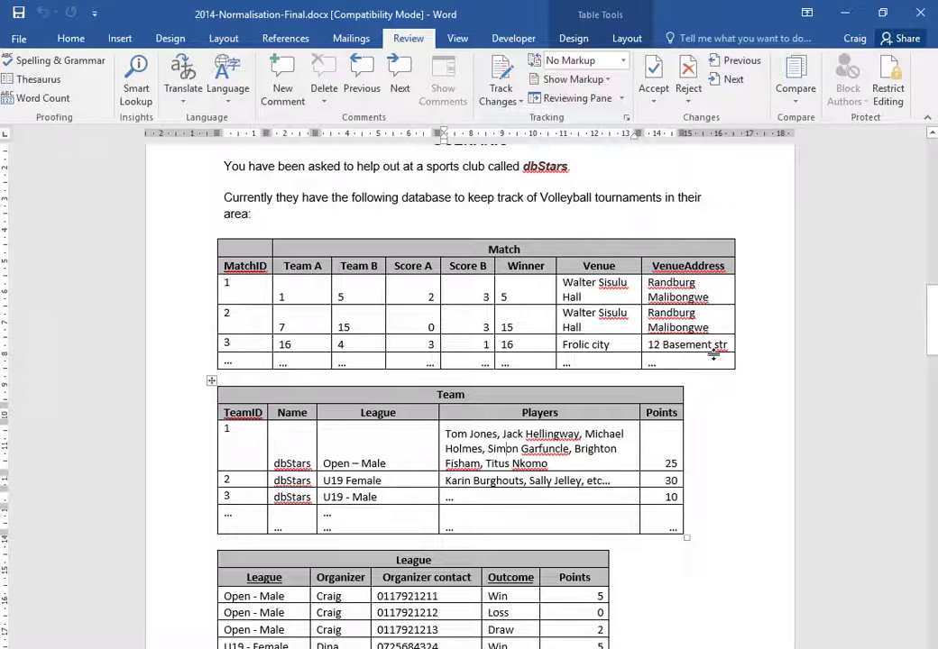
Ignore all spelling flags for the word TeamID in the Team table's header
click(587, 467)
click(267, 414)
right_click(260, 414)
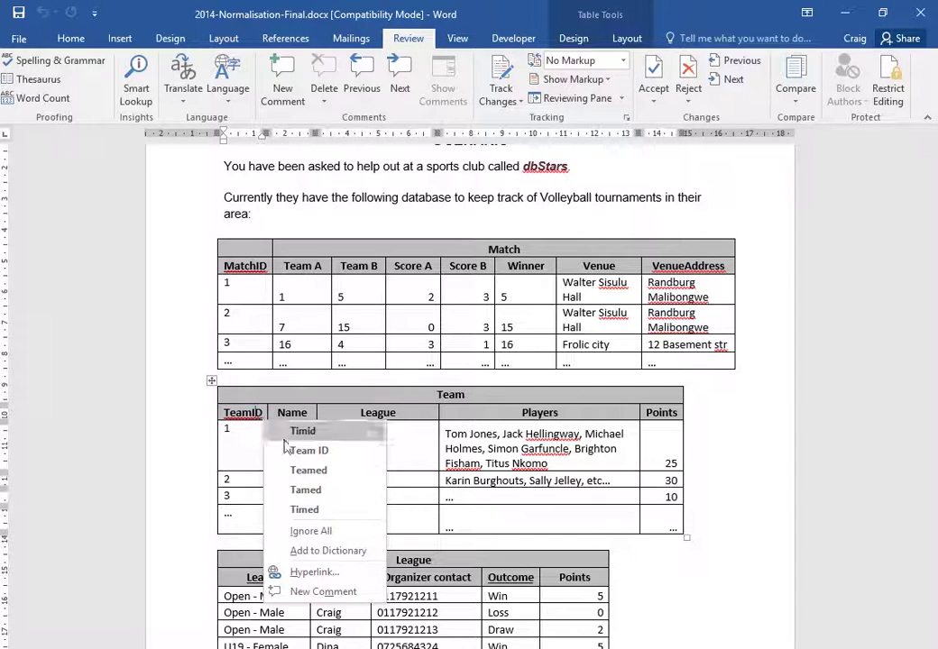
click(332, 538)
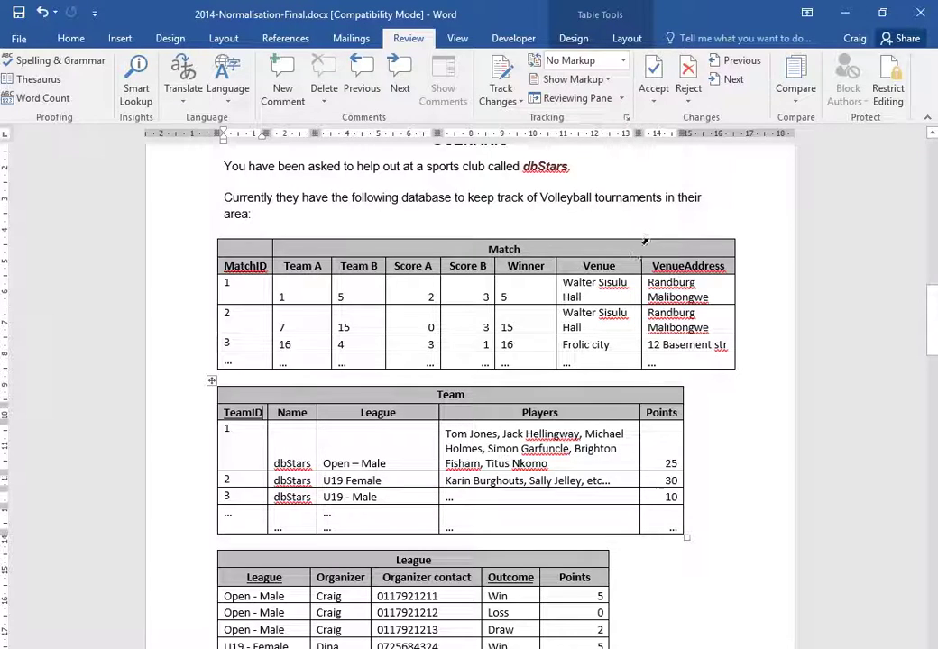
Examine the League table's rows and its League key field
scroll(594, 269, down, 3)
scroll(594, 269, down, 1)
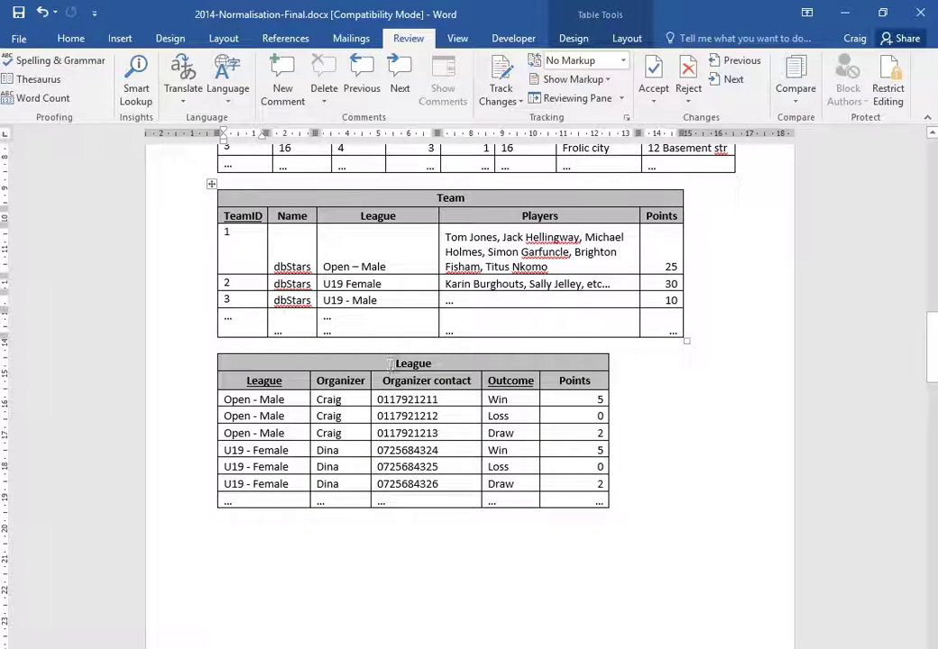
drag(390, 364, 305, 408)
click(552, 488)
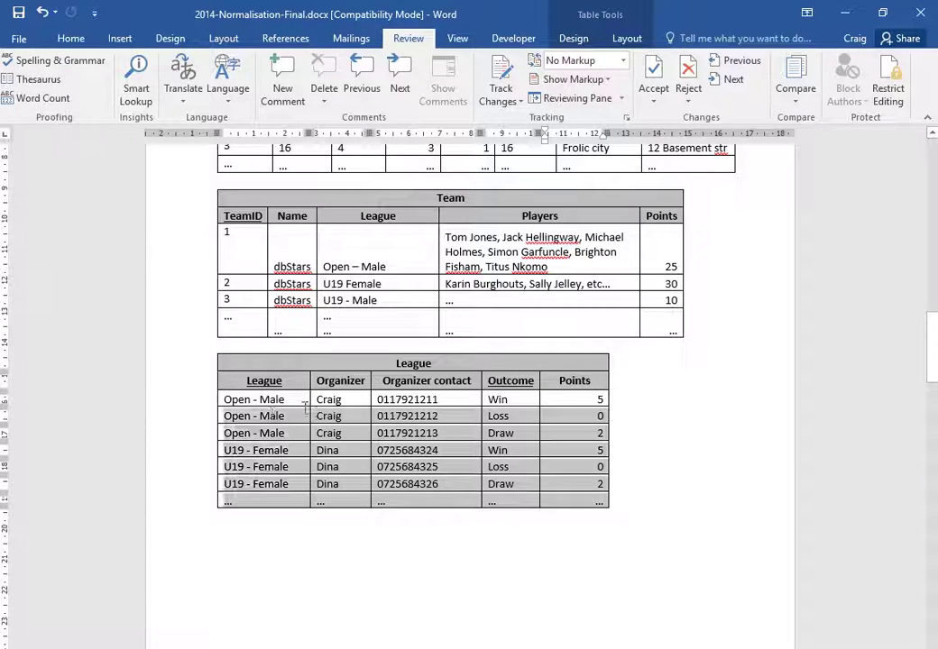
click(273, 383)
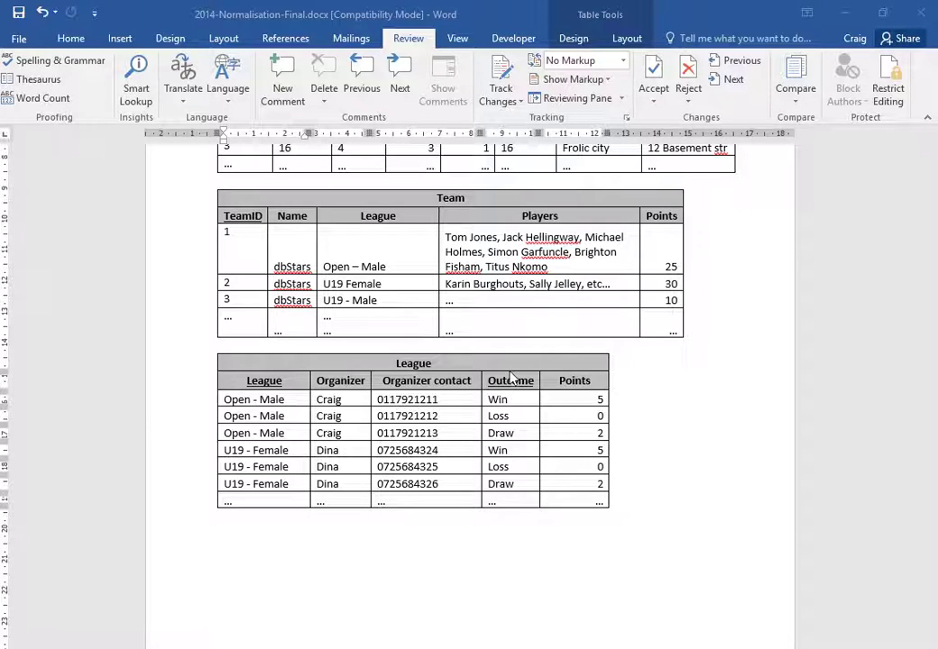
drag(510, 359, 345, 350)
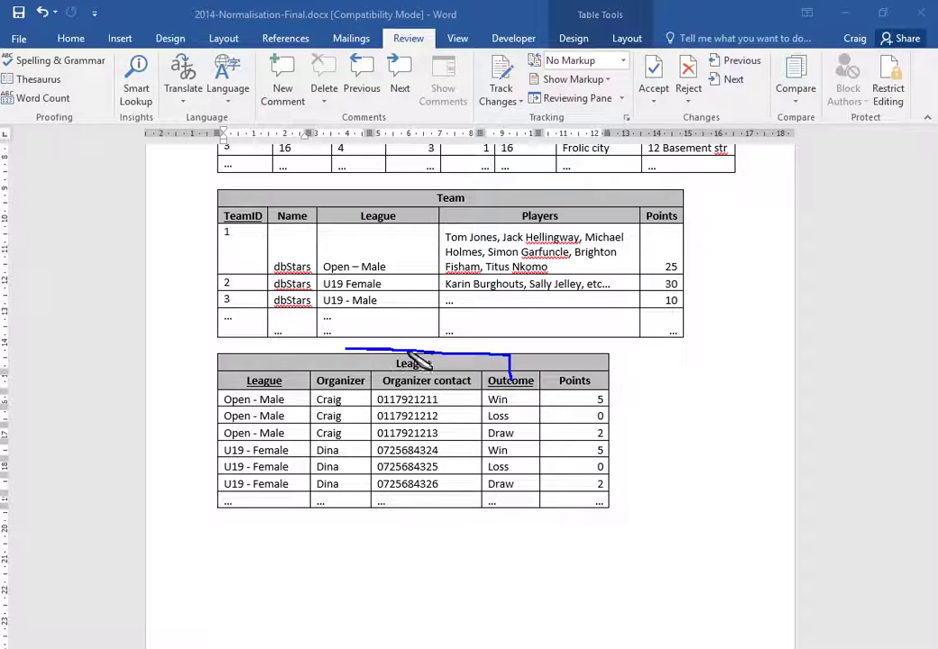
drag(422, 356, 420, 374)
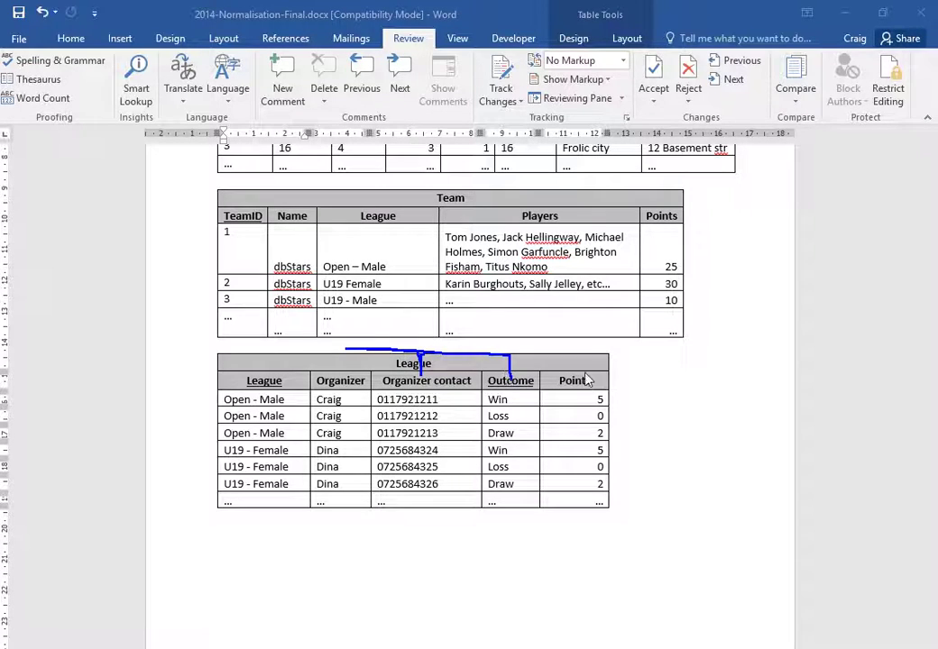
drag(510, 358, 507, 379)
mouse_move(559, 356)
mouse_down()
mouse_move(398, 362)
mouse_move(425, 360)
mouse_up()
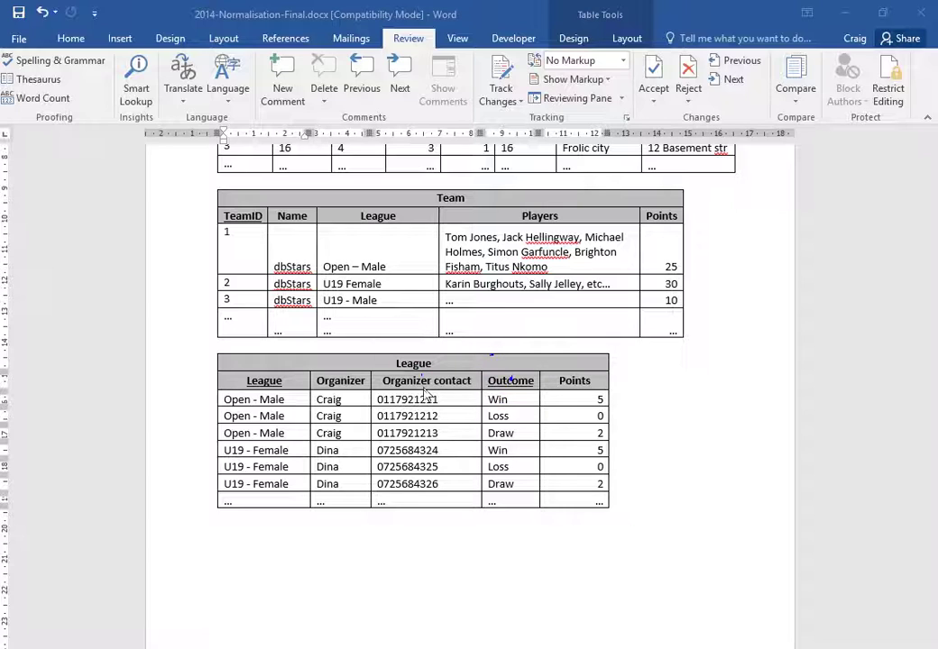
Bracket Organizer with Organizer contact and Outcome with Points above the League table's headers, and clear the annotations
mouse_move(424, 374)
mouse_down()
mouse_move(387, 347)
mouse_move(363, 348)
mouse_move(363, 372)
mouse_up()
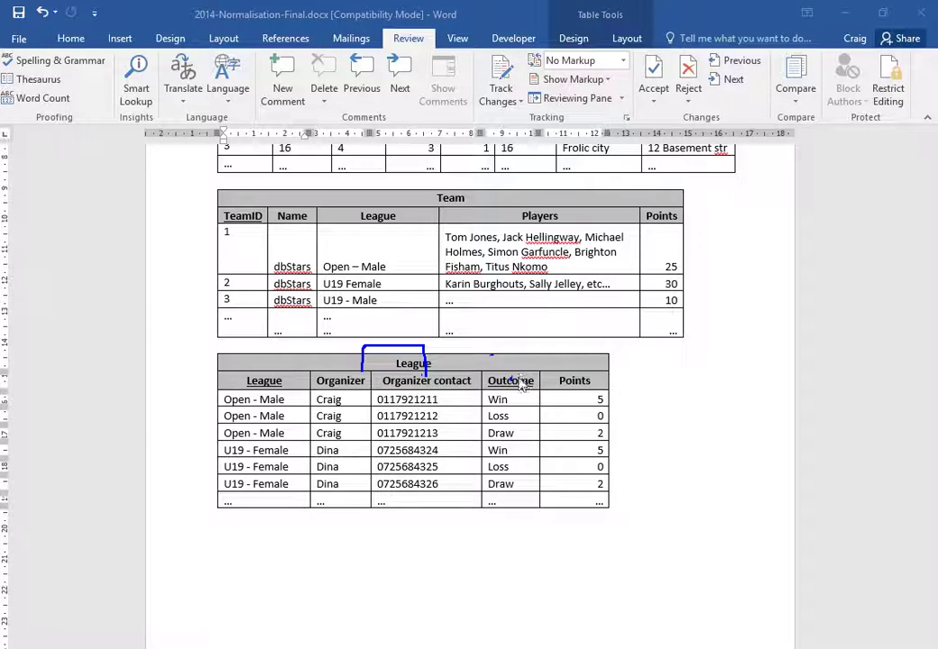
mouse_move(575, 377)
mouse_down()
mouse_move(563, 359)
mouse_move(521, 360)
mouse_move(521, 372)
mouse_up()
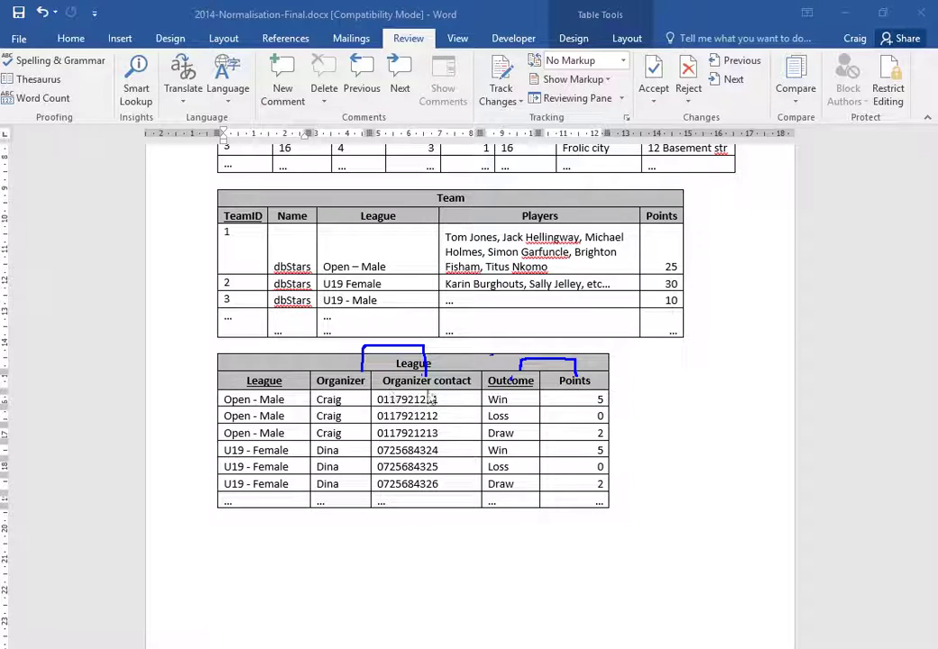
scroll(375, 401, down, 3)
scroll(377, 421, up, 3)
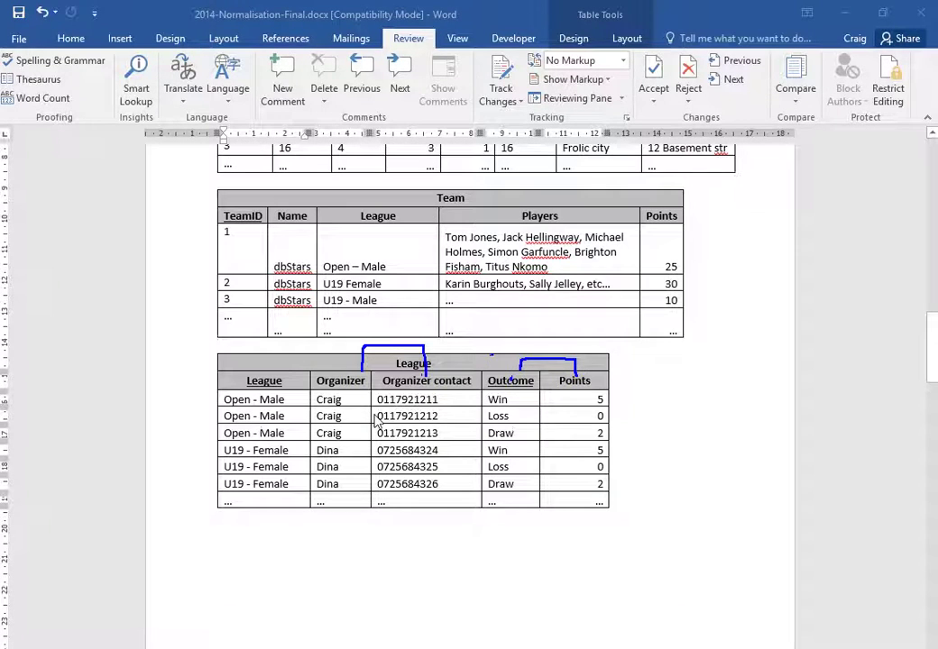
key(ctrl+z)
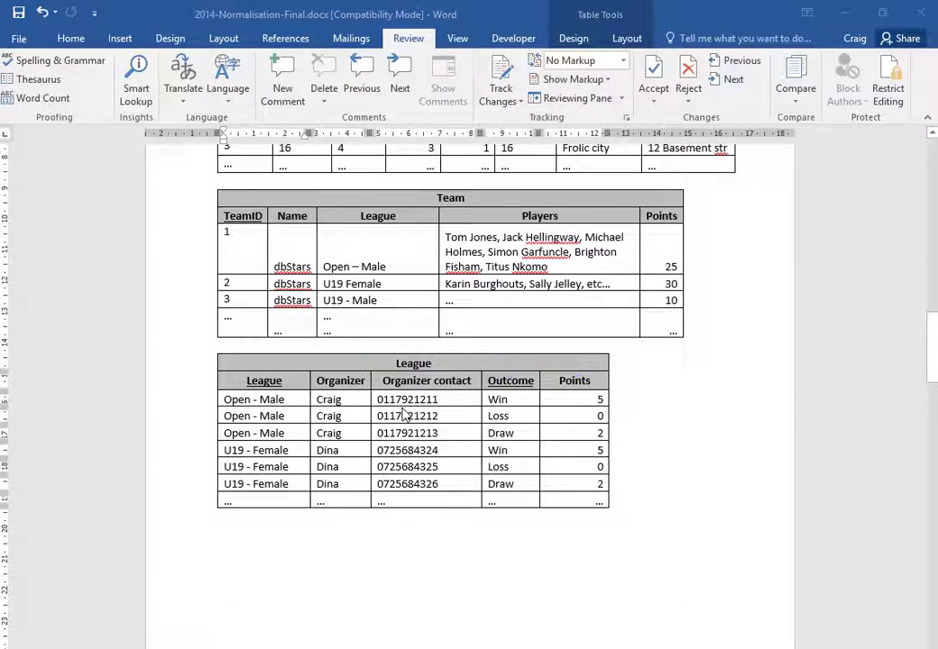
Go to the Questions page and place the text cursor at the end of question 1a
scroll(404, 424, down, 3)
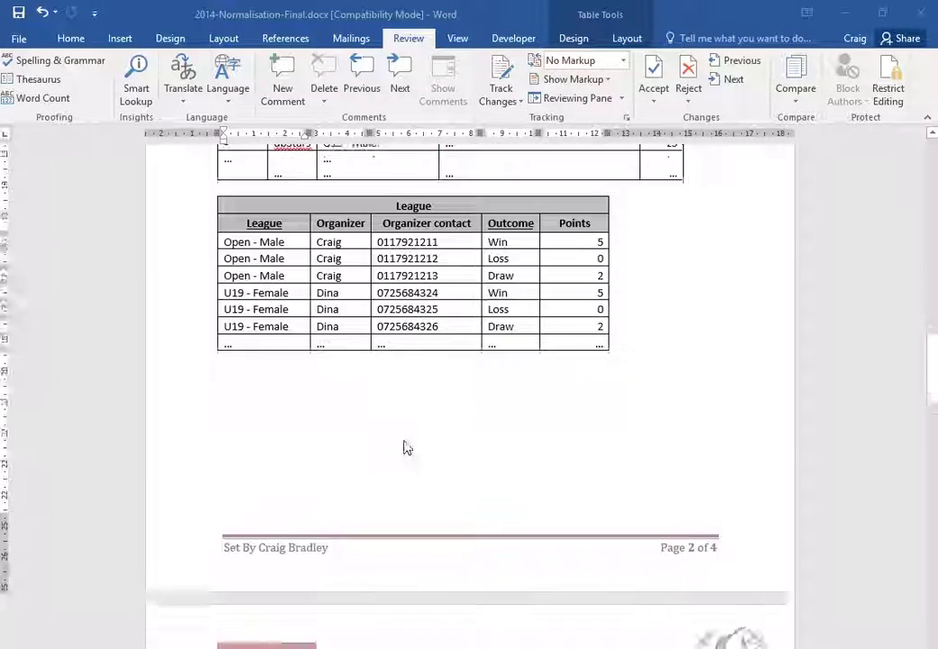
scroll(404, 448, down, 9)
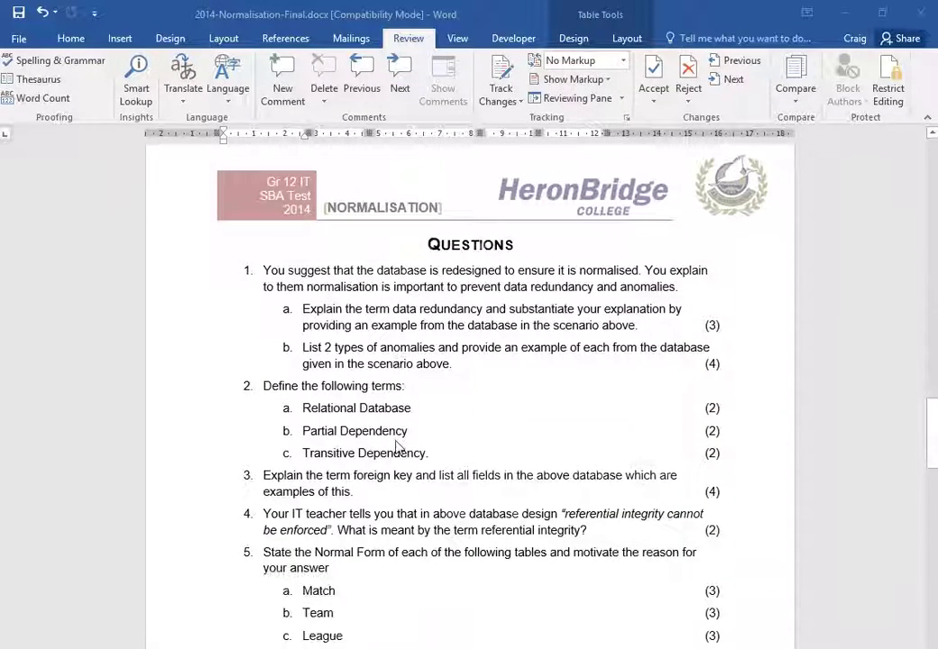
scroll(398, 444, down, 1)
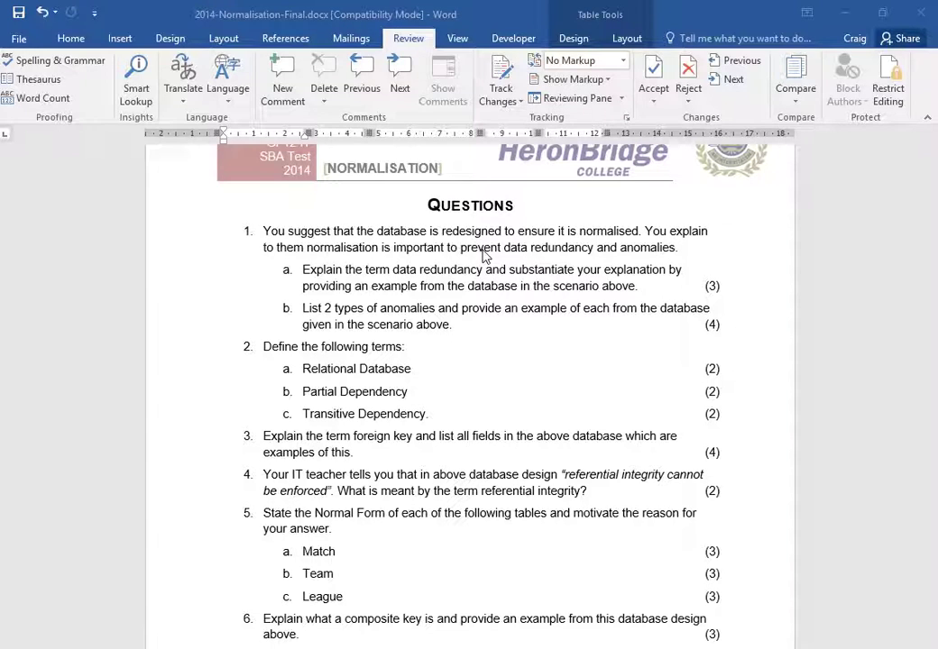
click(418, 271)
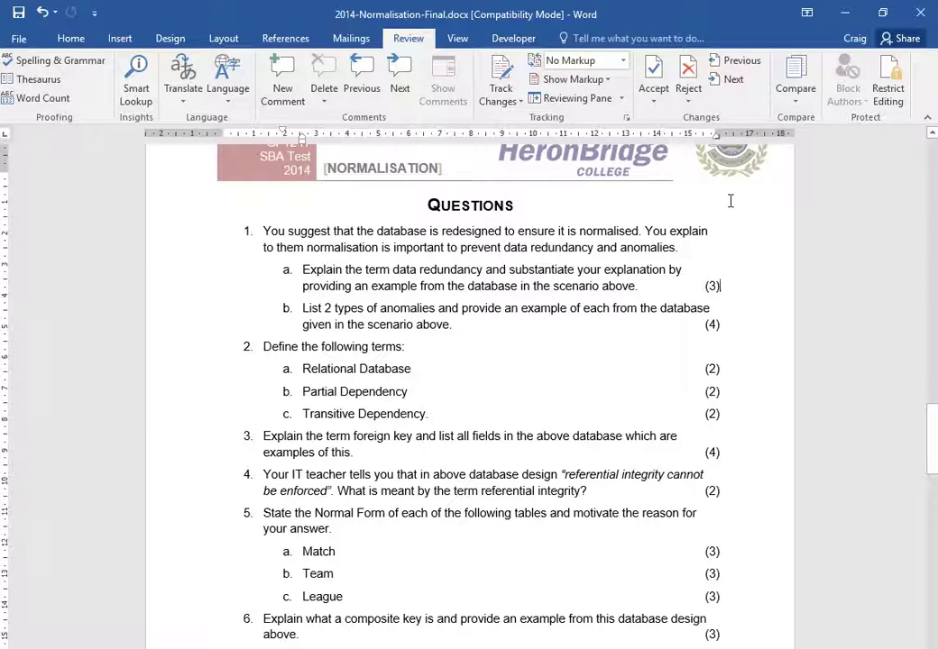
key(Return)
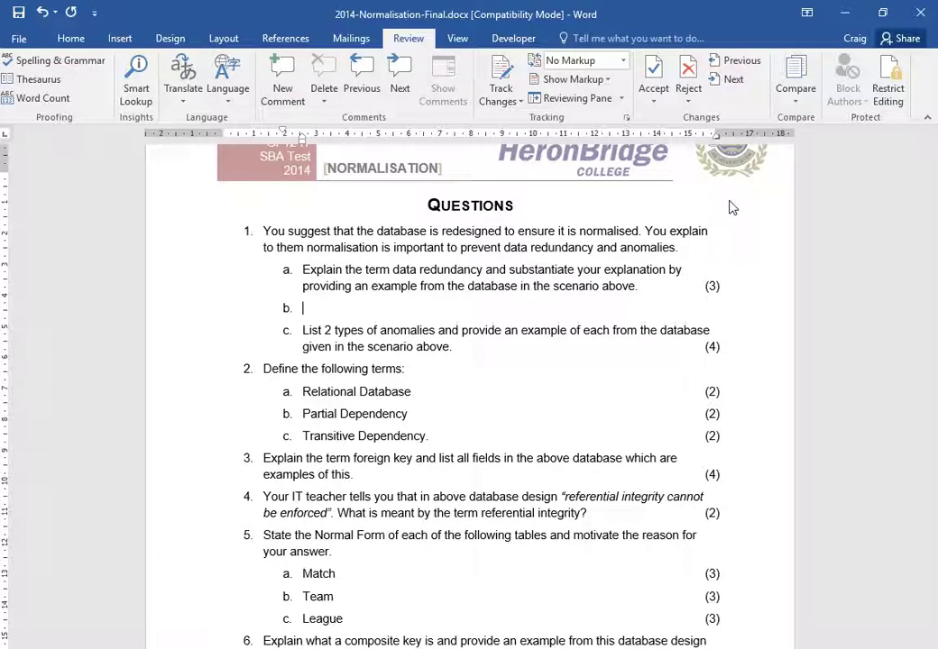
key(BackSpace)
key(BackSpace)
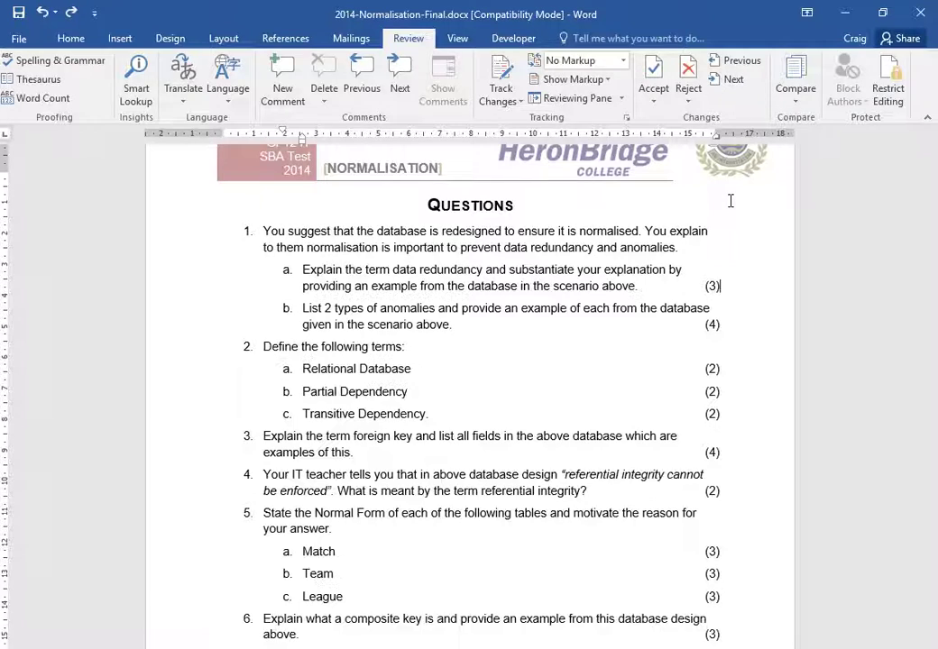
On a new unnumbered line under question 1a, write in bold "Information that is unnecessary repeated within a table", with correct spelling
key(shift+Return)
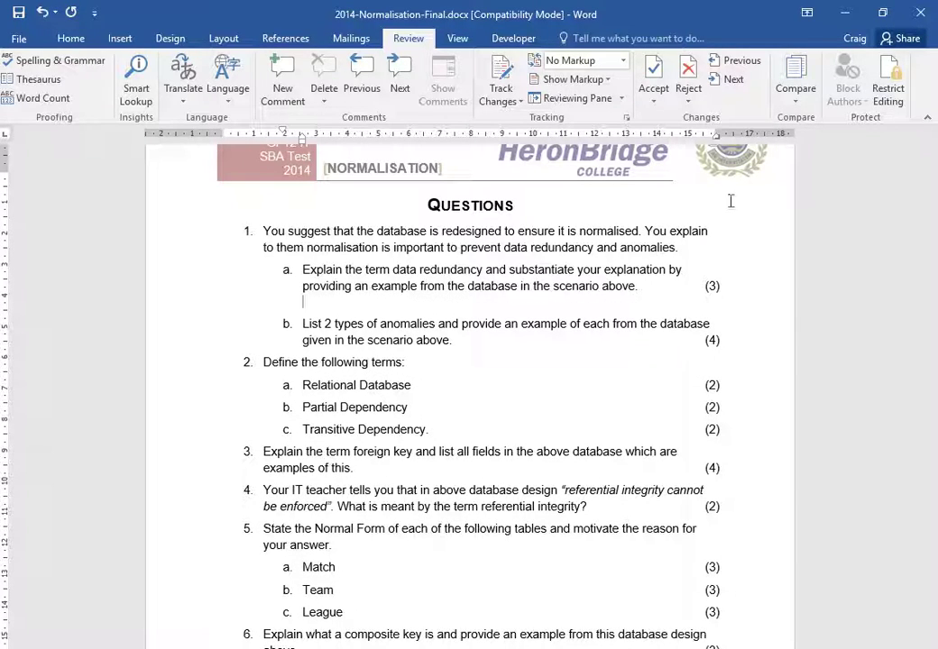
text(Information that is )
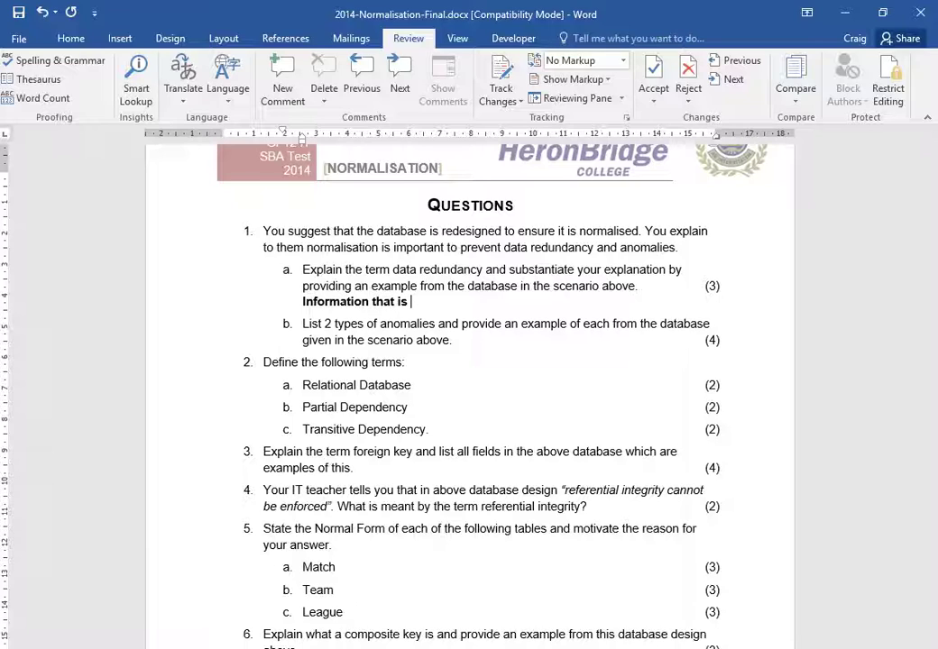
text(unnme)
key(BackSpace)
text(ecisary)
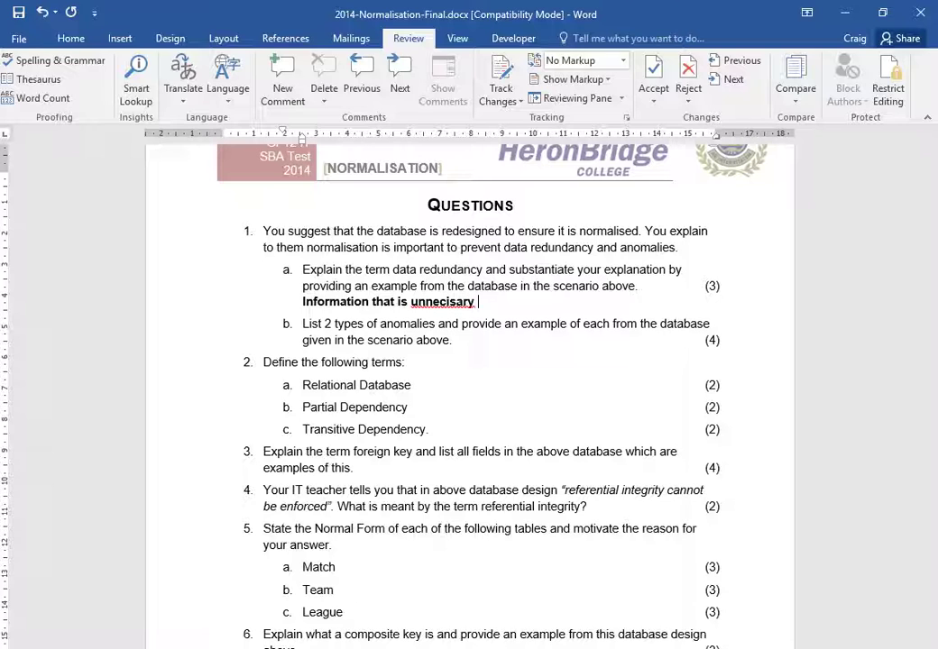
right_click(473, 301)
click(552, 320)
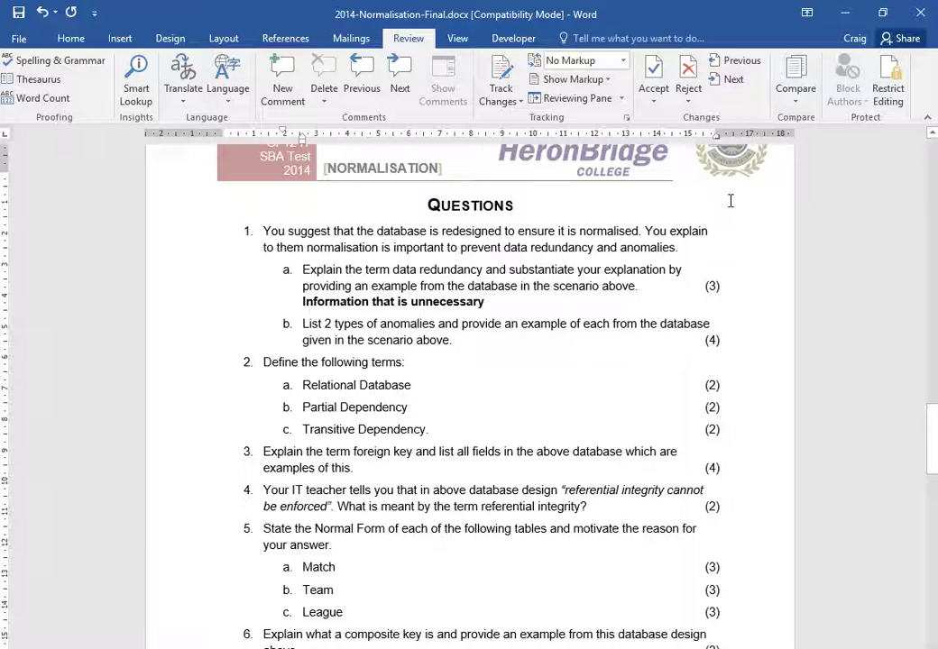
text(repeated)
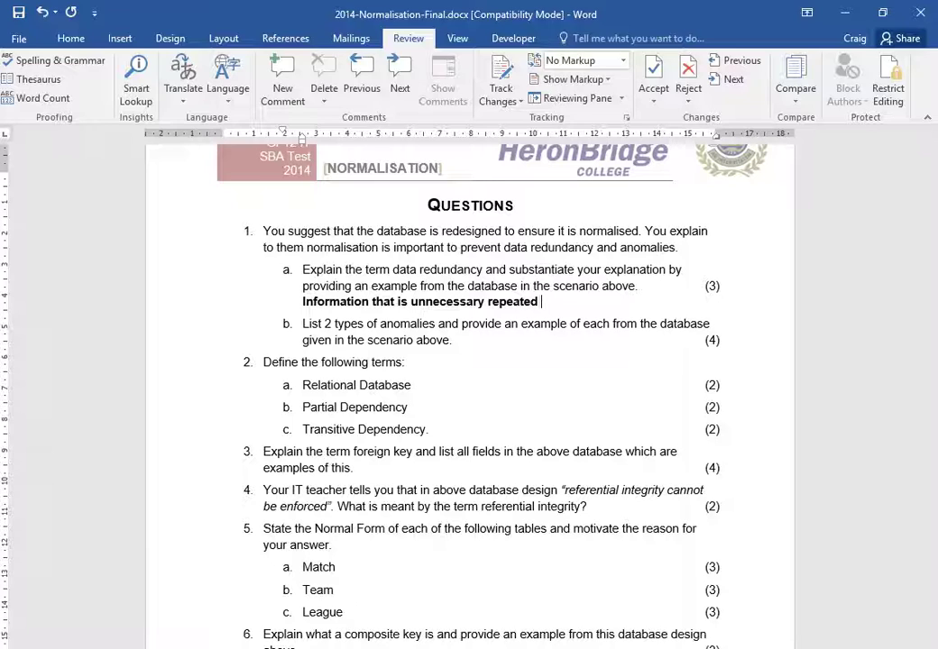
text(within a table)
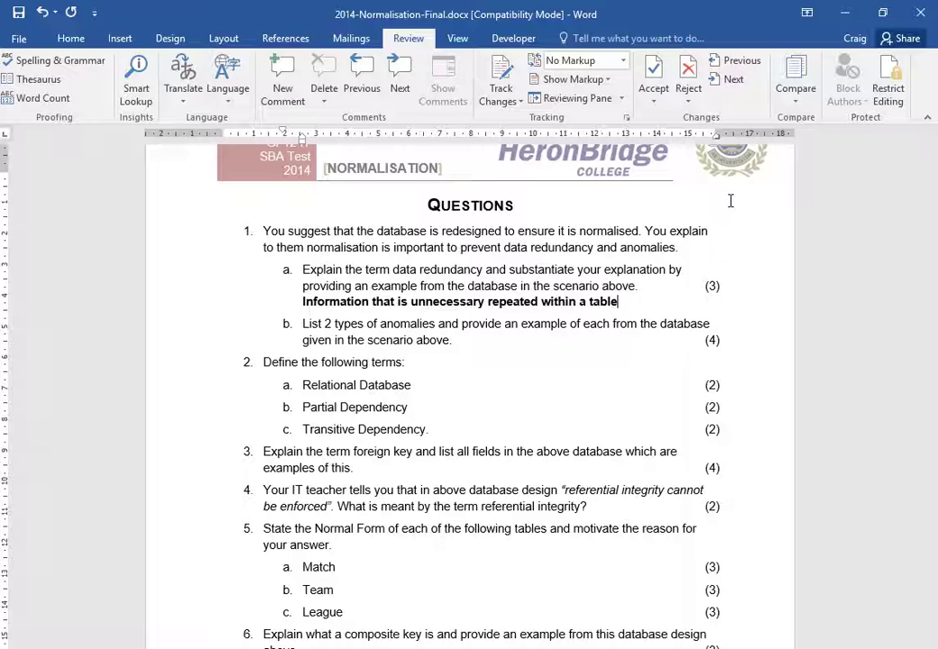
Append "(Mark)" in regular weight to the data redundancy definition and start a new line beneath it
text(Marks))
key(BackSpace)
key(BackSpace)
text())
key(Return)
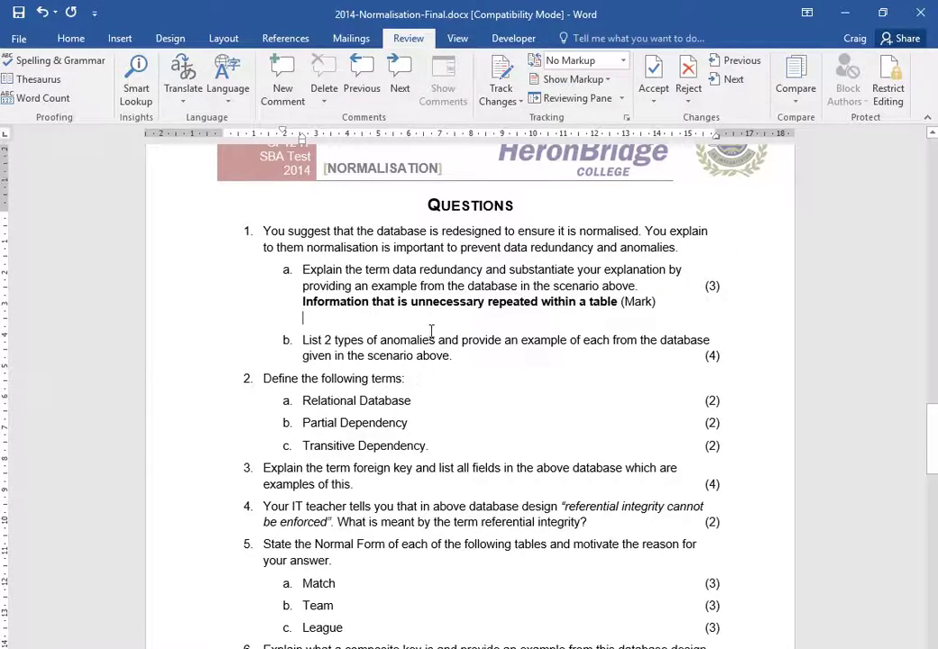
Consult the League table for redundant data and enter the Open - Male organizer's name followed by "and his phone number" under the definition
scroll(431, 328, up, 7)
scroll(433, 301, up, 8)
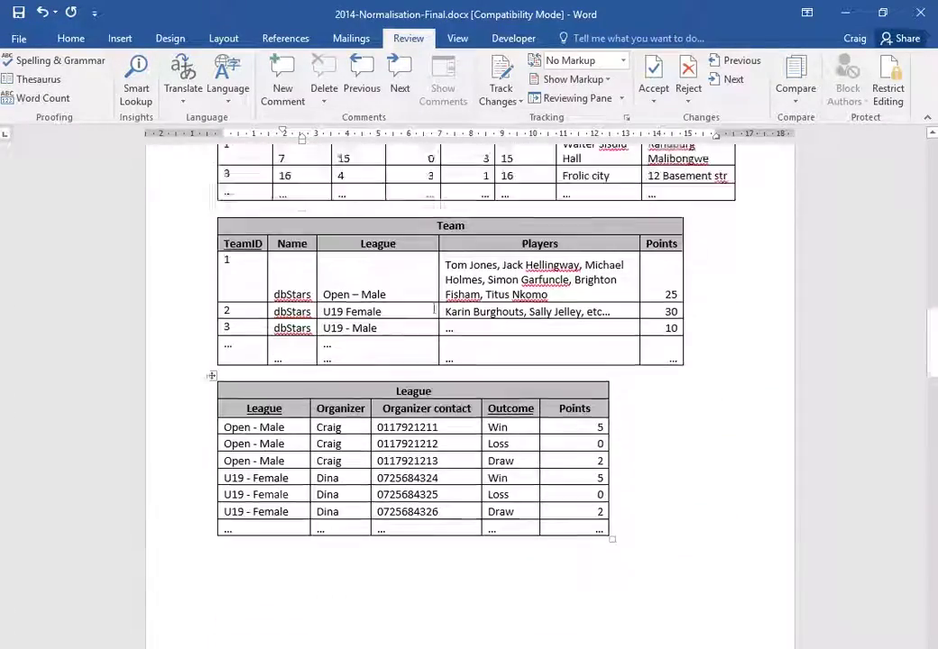
scroll(379, 406, down, 3)
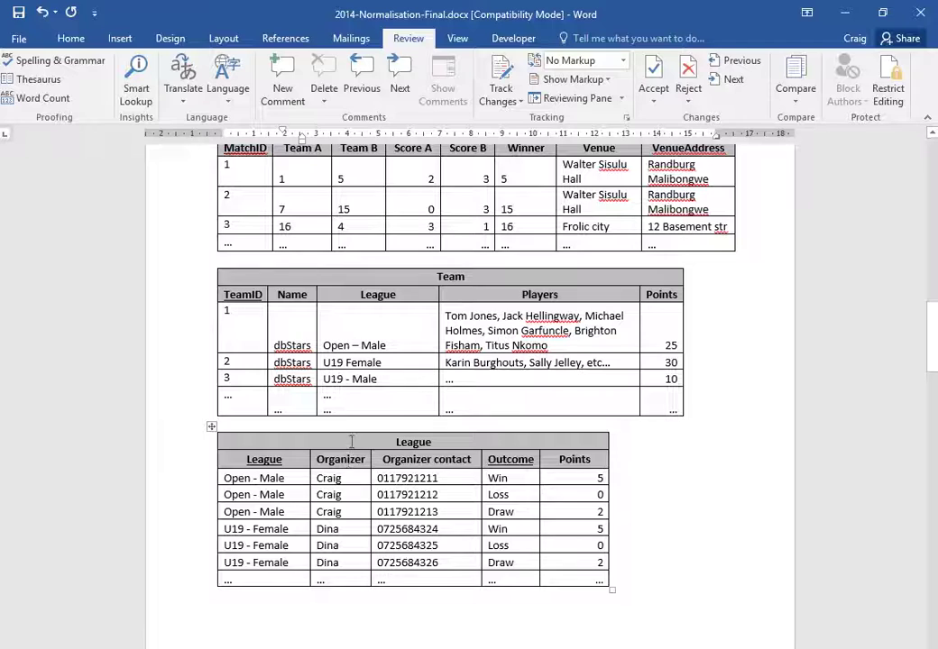
scroll(435, 505, down, 12)
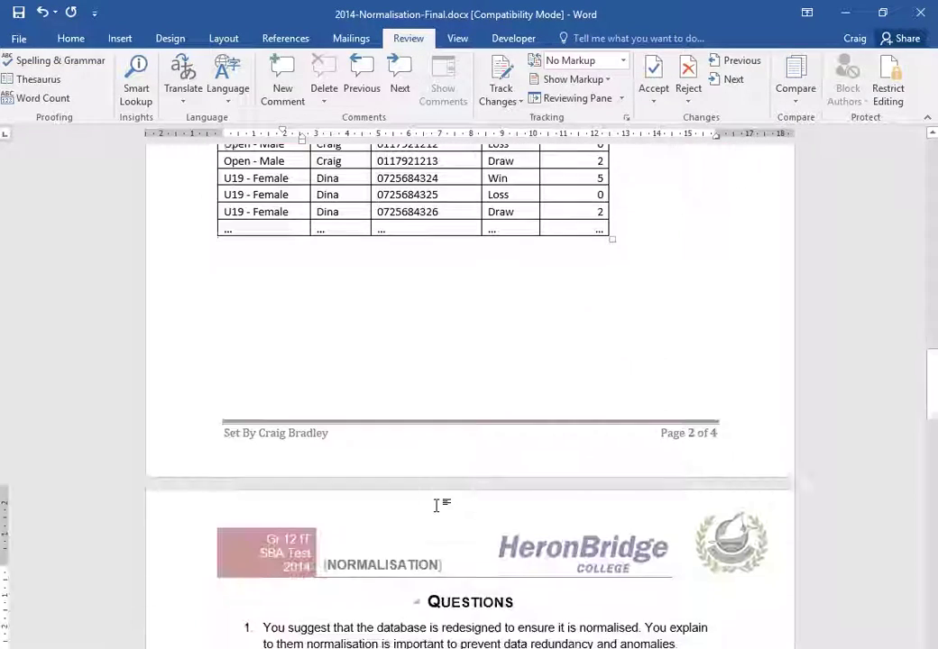
text(Cr)
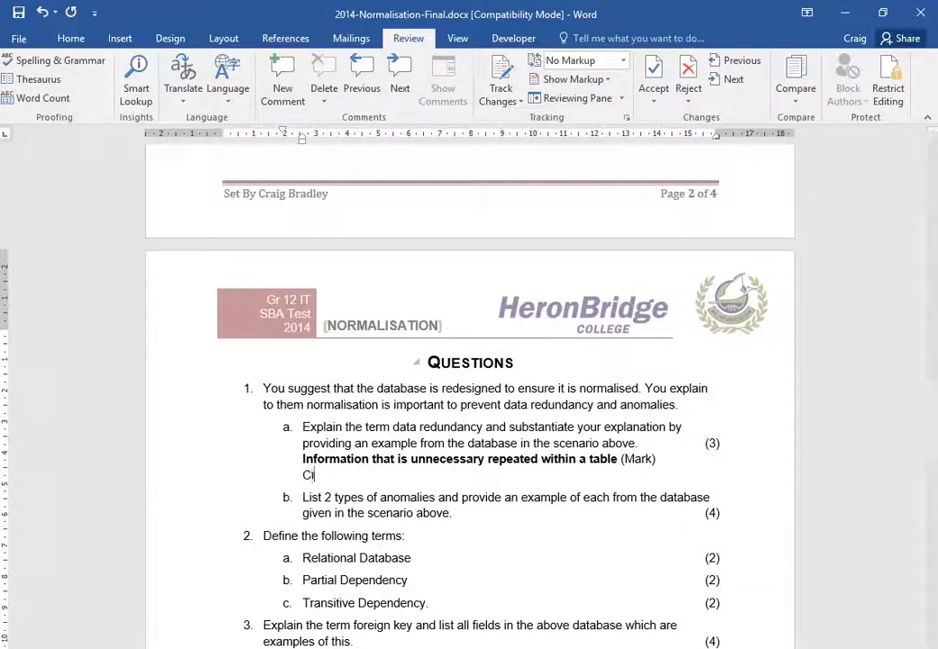
text(iaig and hie)
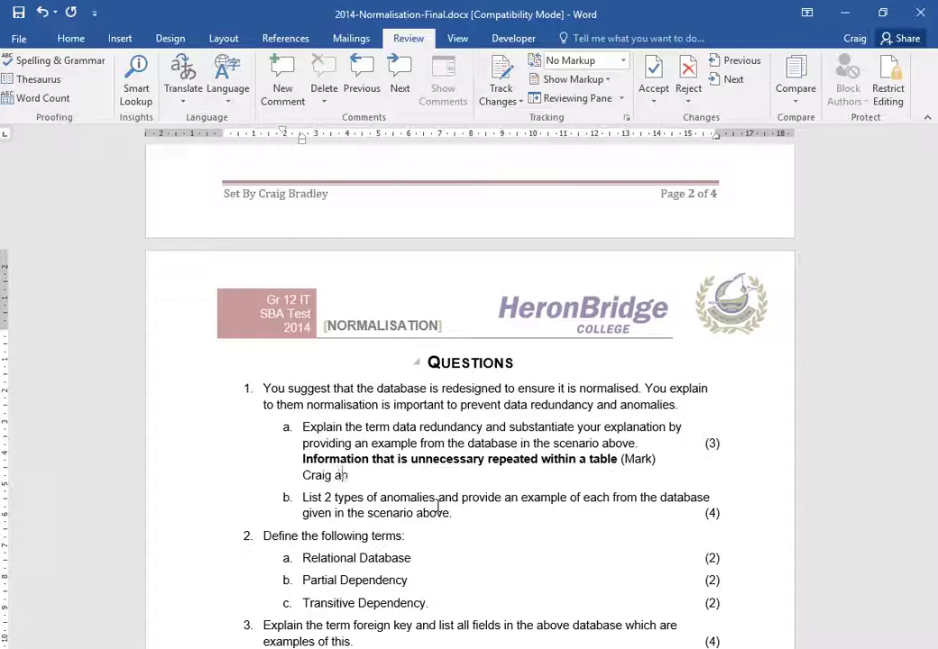
key(BackSpace)
text(s phone number)
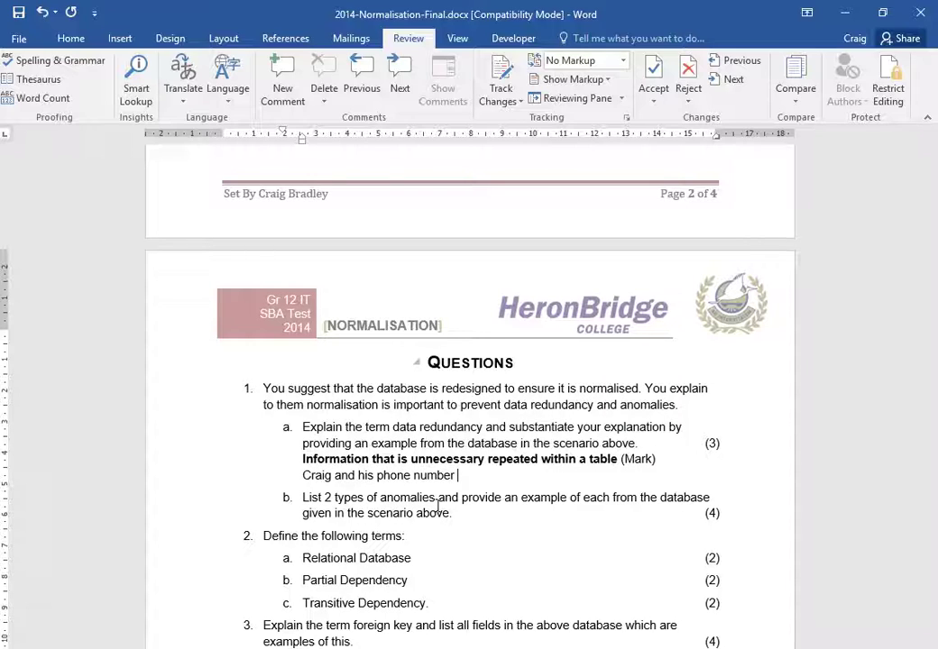
Prefix the example line under question 1a with "Example (Mark) (Mark)"
text(Example )
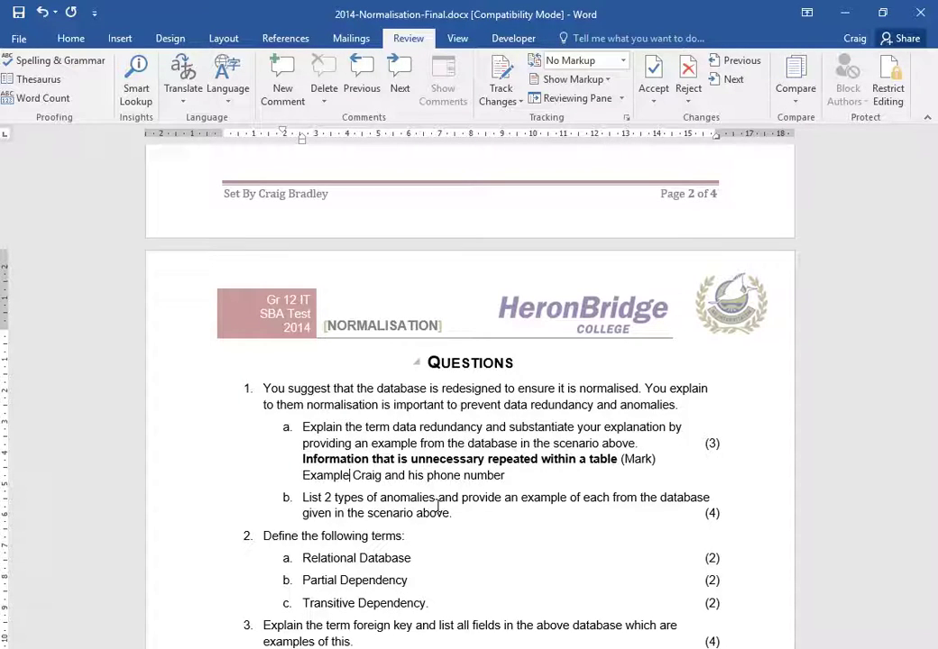
text((Mark))
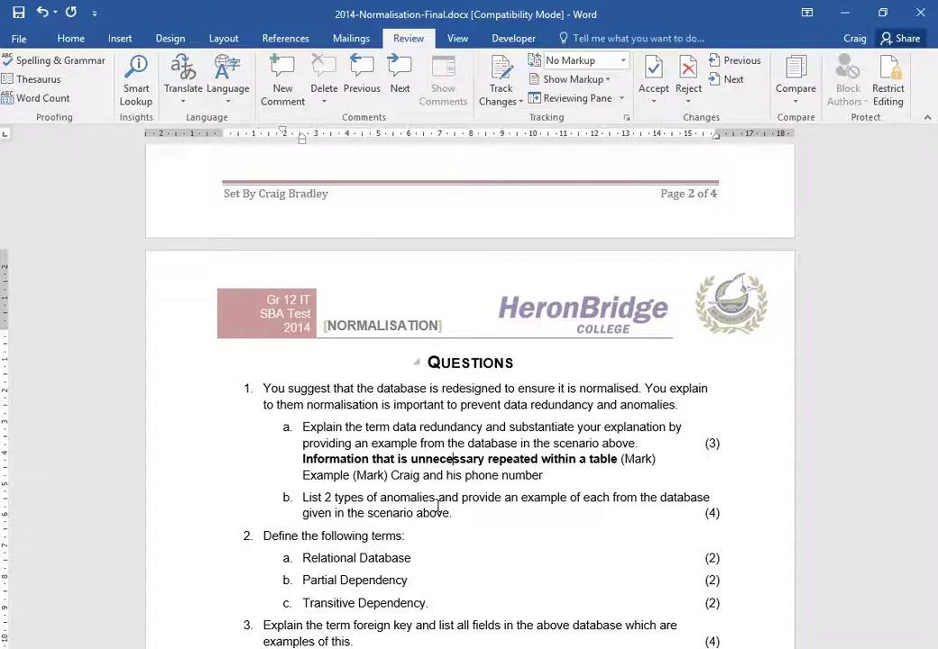
key(Down)
key(Left)
key(Left)
key(Left)
key(Left)
key(Left)
key(Left)
key(Left)
key(Left)
text((Mark))
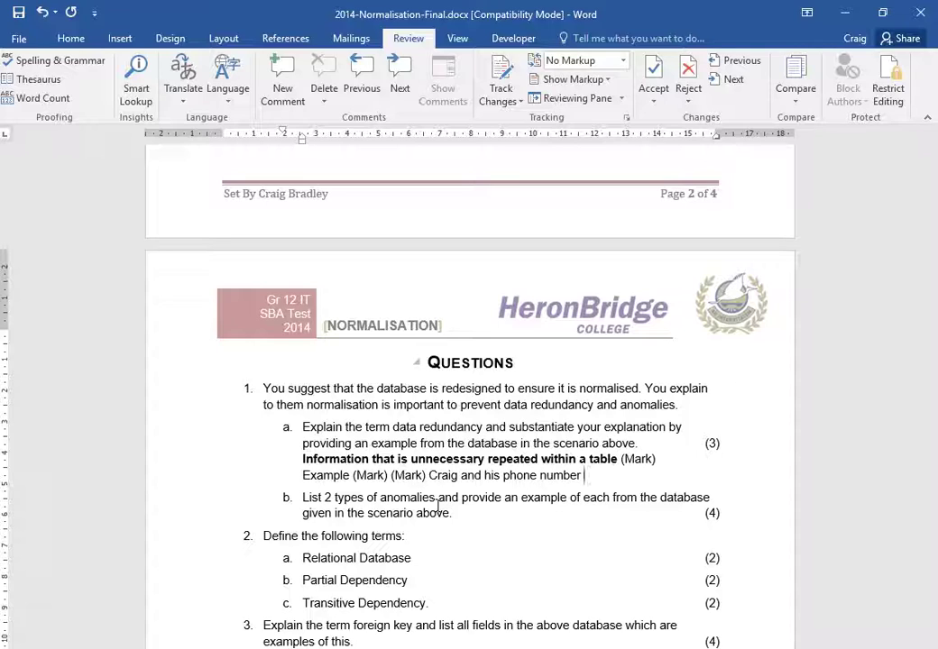
Complete the example sentence in question 1a with "has to be repeatedly entered for every outcome that may occur within a league"
text(has to be repeatedy)
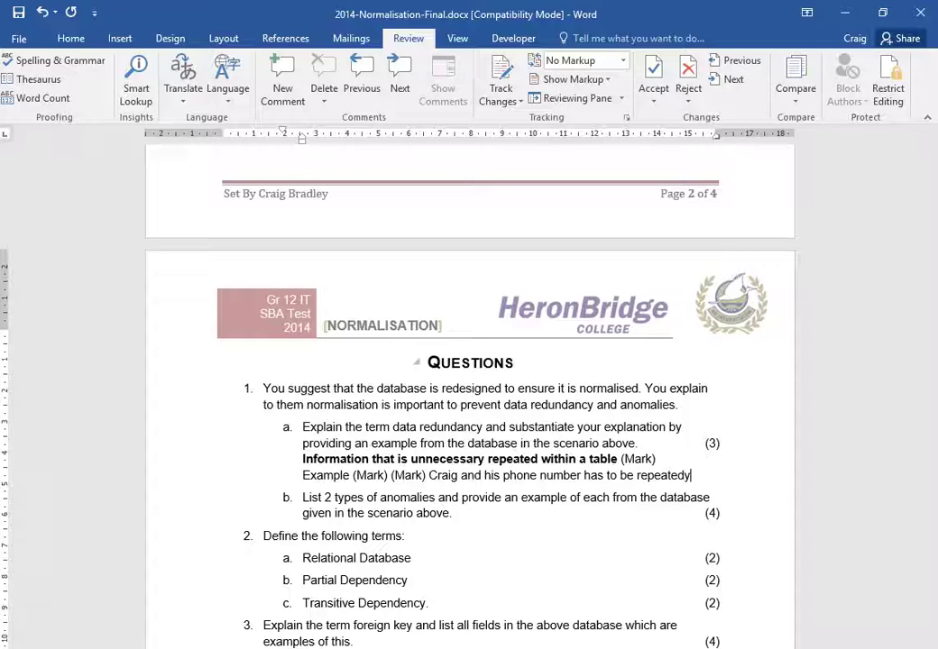
key(BackSpace)
text(ly tentered)
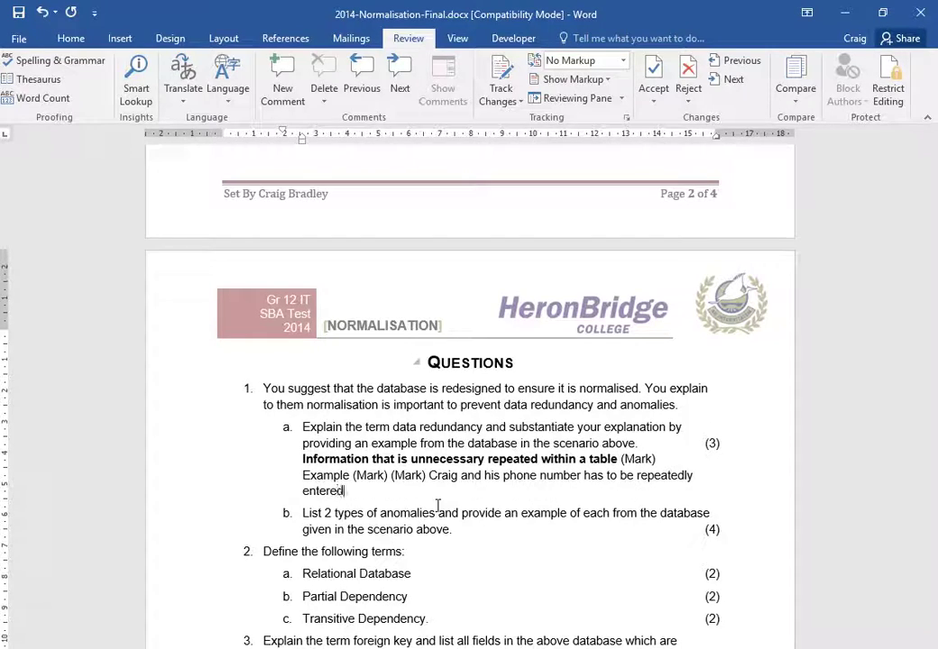
text( for ex)
text(ery outcome )
text(that may oc)
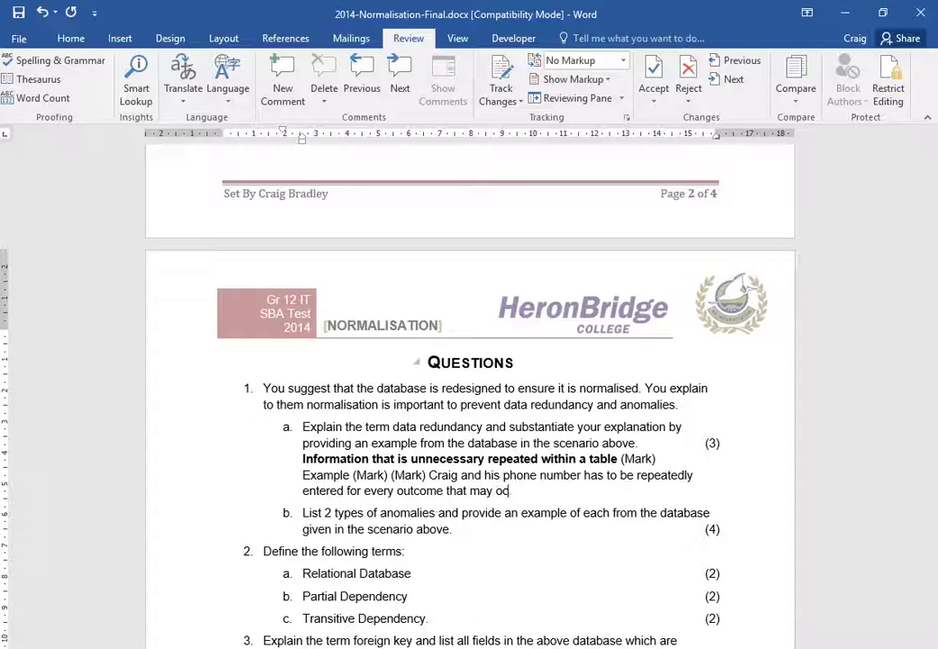
text(cur within a league)
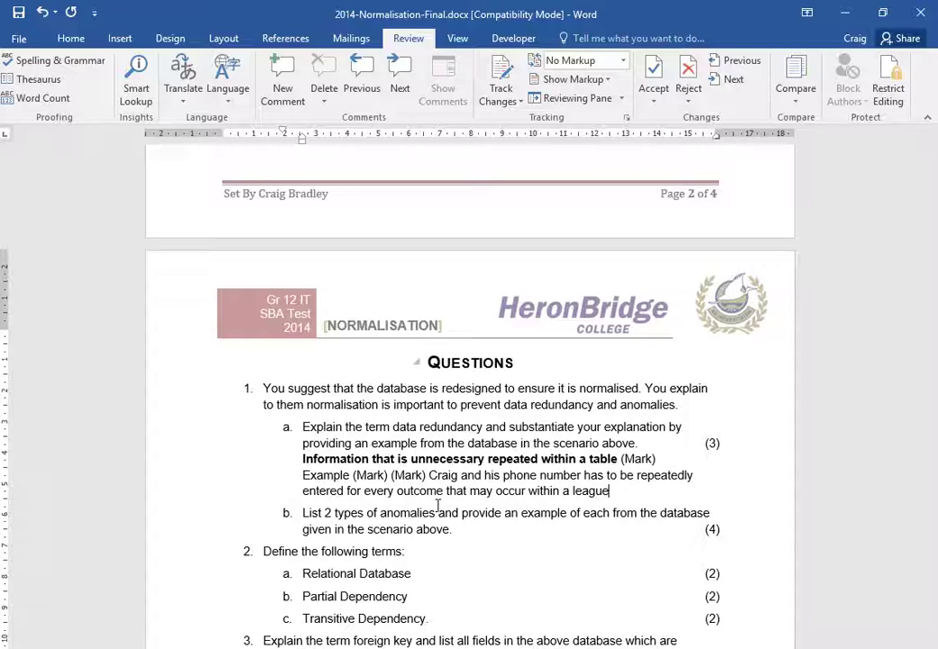
Make the whole two-line example under question 1a bold
drag(610, 492, 352, 475)
key(shift+Home)
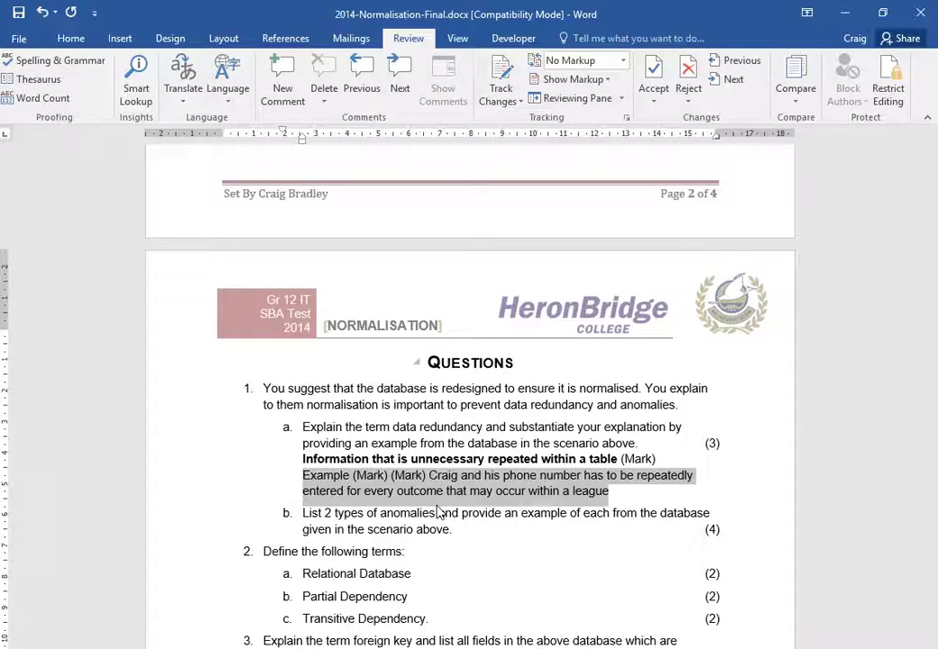
key(ctrl+b)
key(Right)
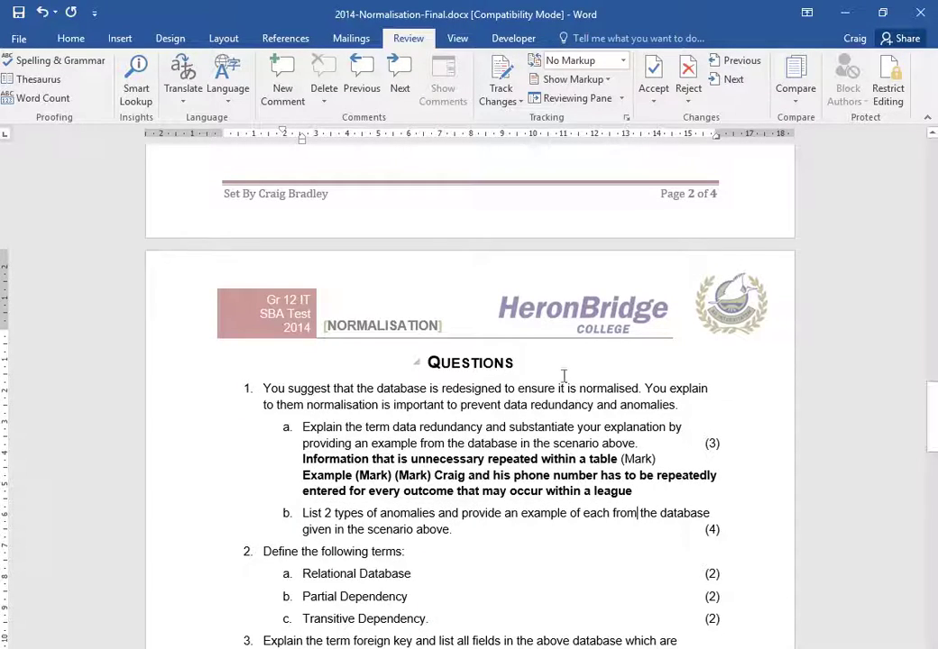
Add three separate unnumbered lines, "Delete:", "Insert:" and "Update:", beneath question 1b
click(391, 529)
key(Return)
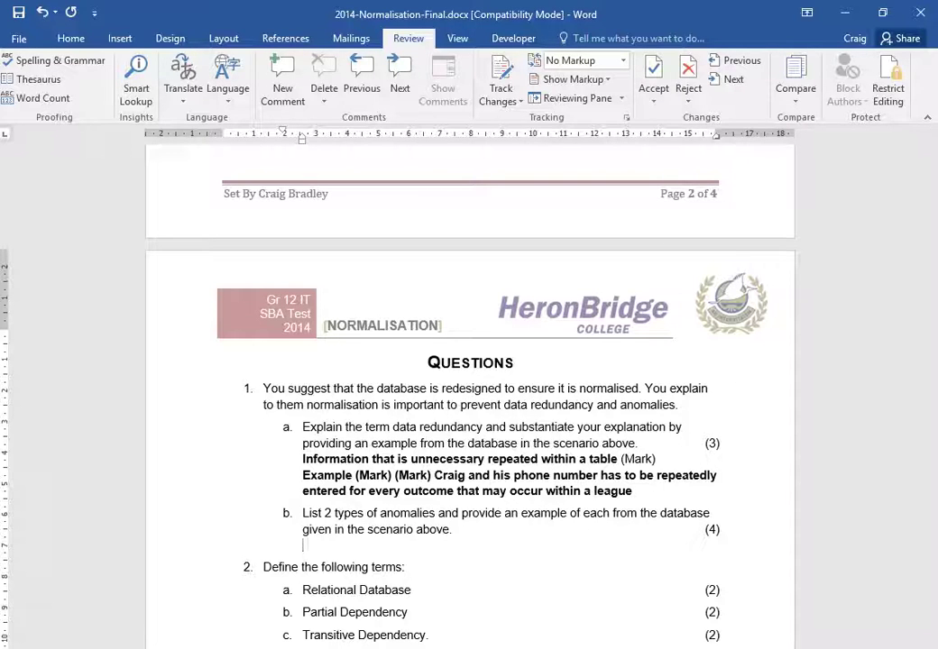
text(Delete: Insert: Update:)
scroll(502, 548, down, 1)
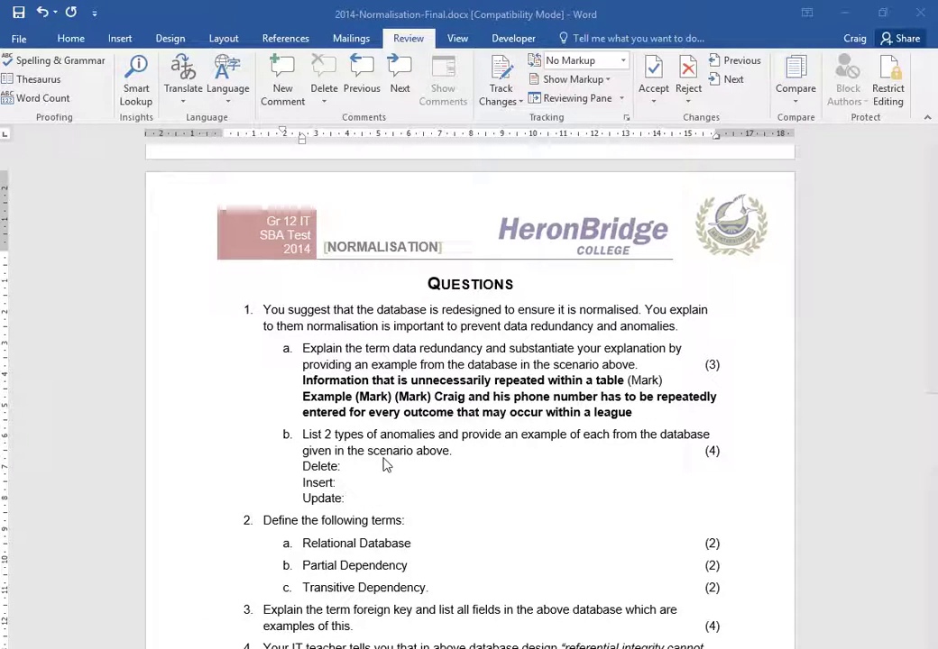
After Delete: under question 1b, enter "One player leaves the team, you delete all the players as they are in the same field as a repeated group."
click(386, 460)
scroll(425, 329, up, 10)
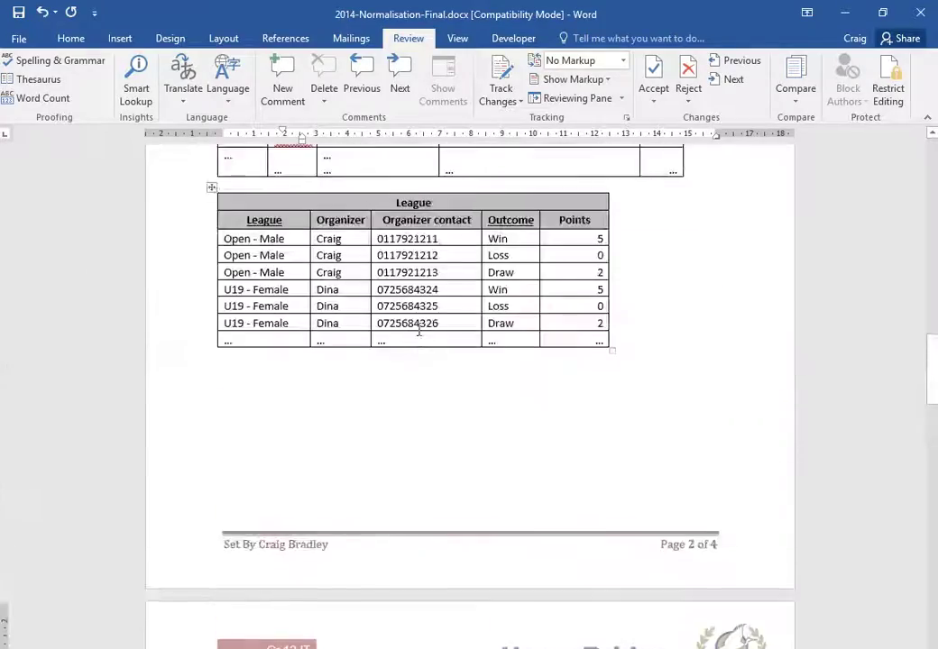
scroll(518, 347, down, 15)
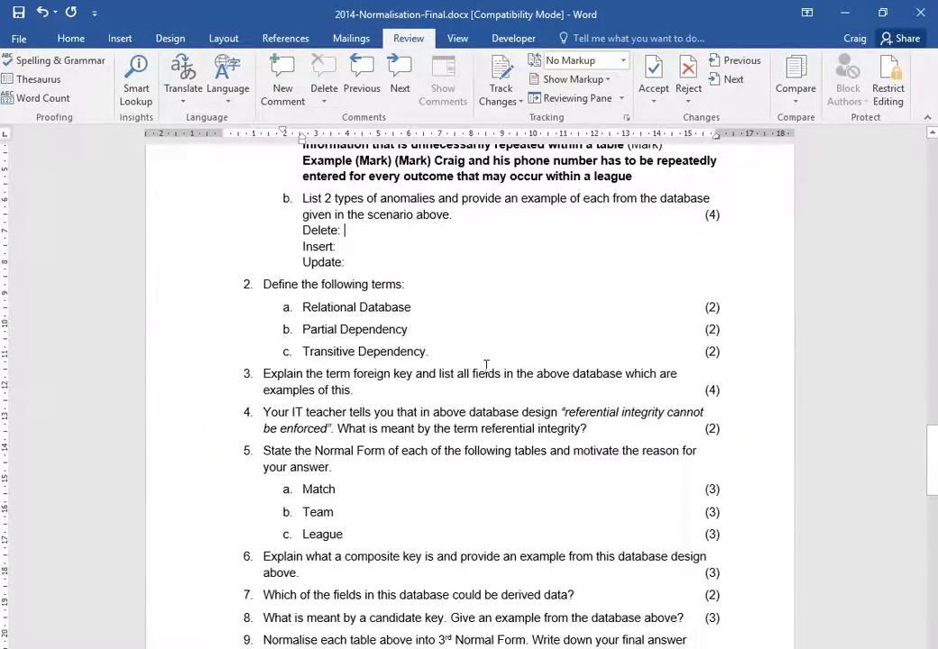
text(One player lea)
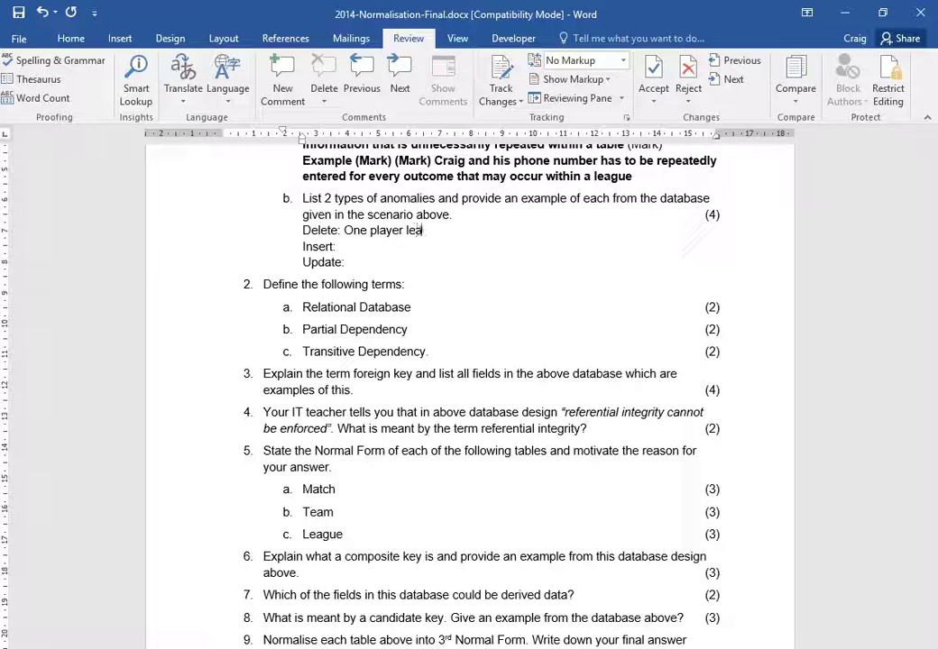
text(ves the team )
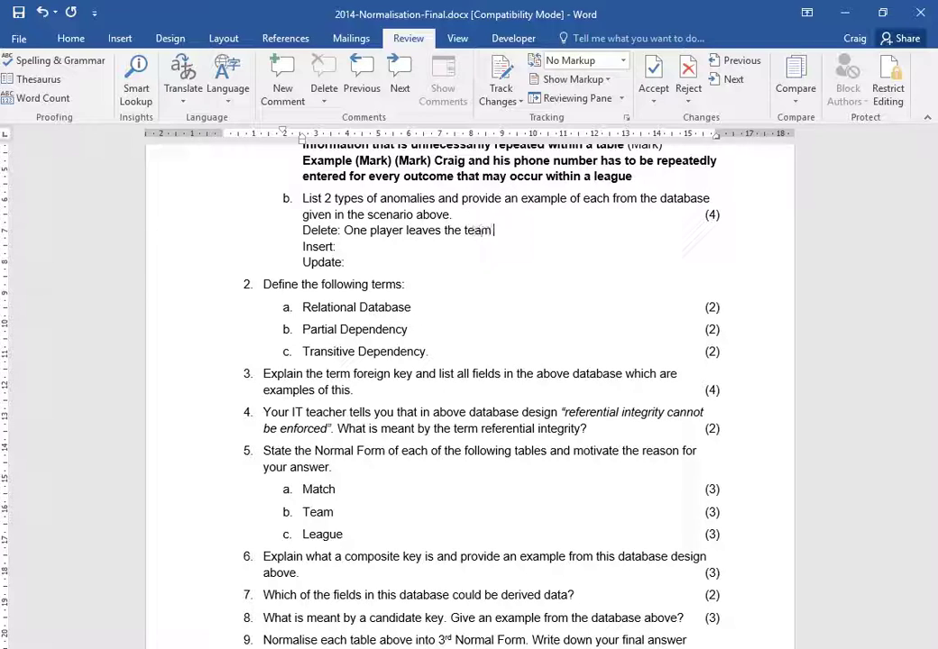
text(, you delete all th)
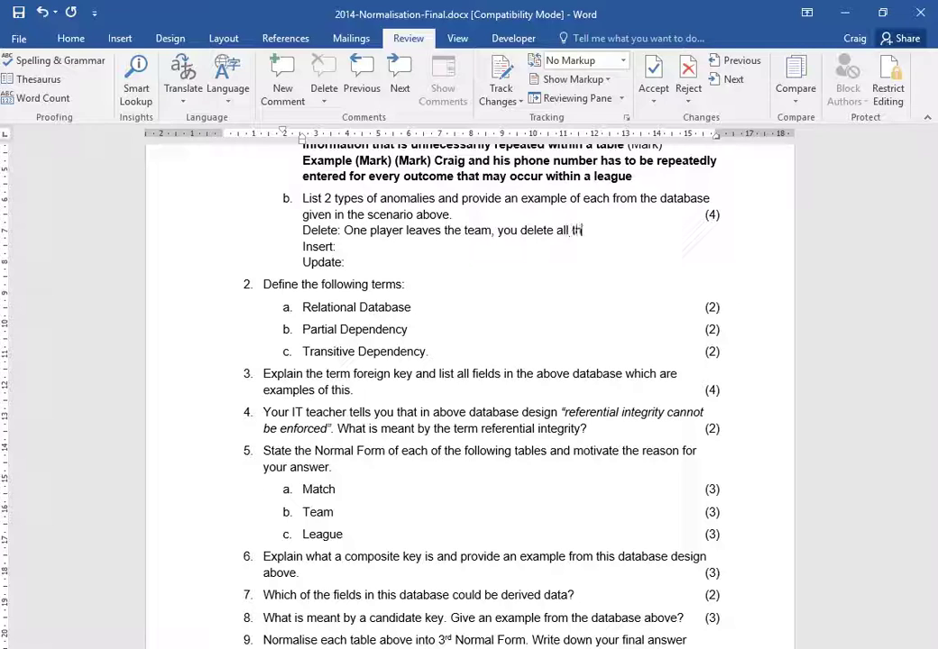
text(e players as they ar in)
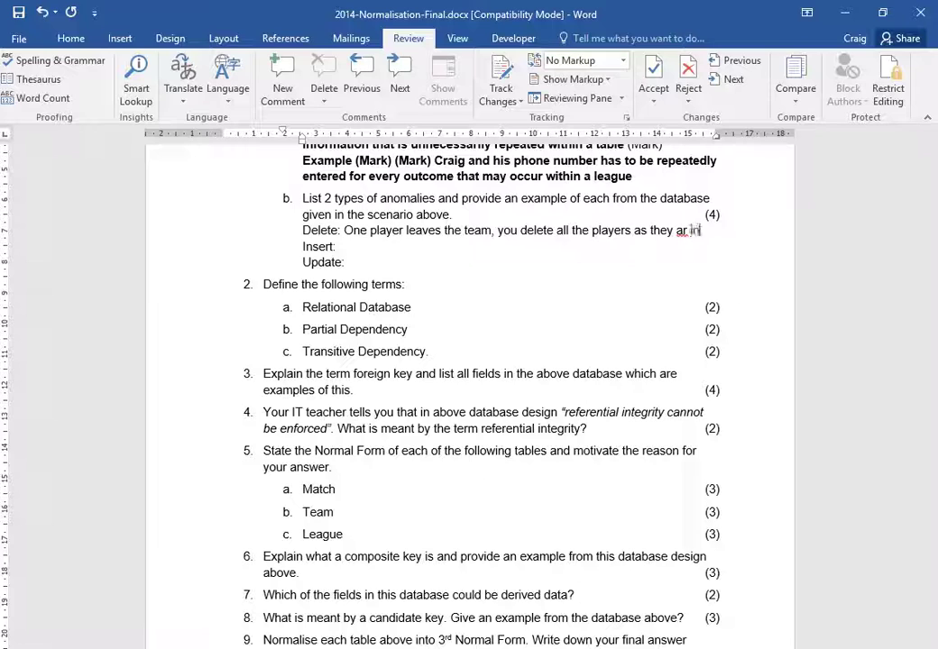
key(BackSpace)
key(BackSpace)
key(BackSpace)
text(e in the same)
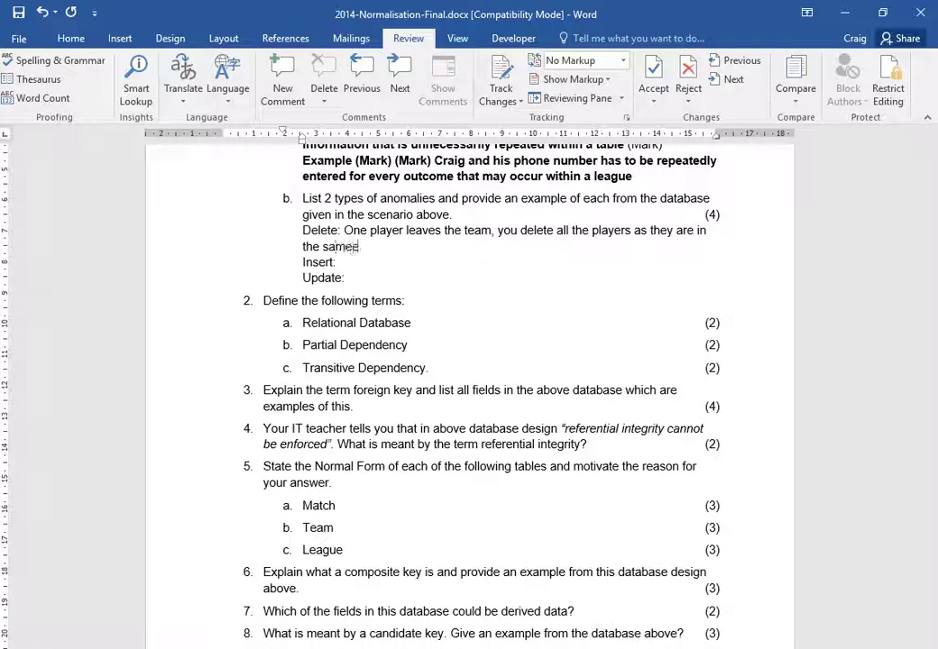
text( field as a rep)
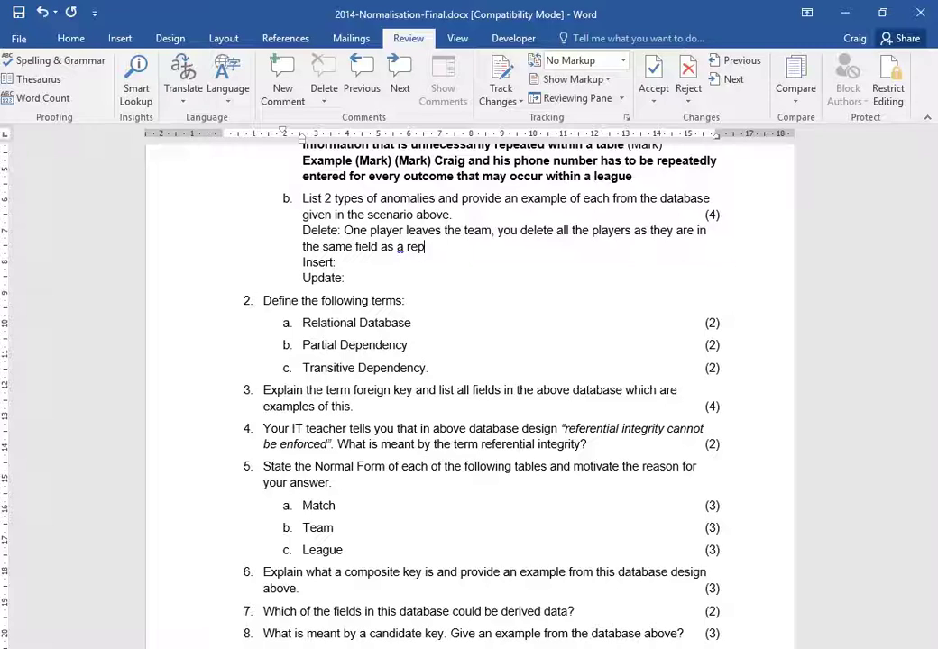
text(eated group.)
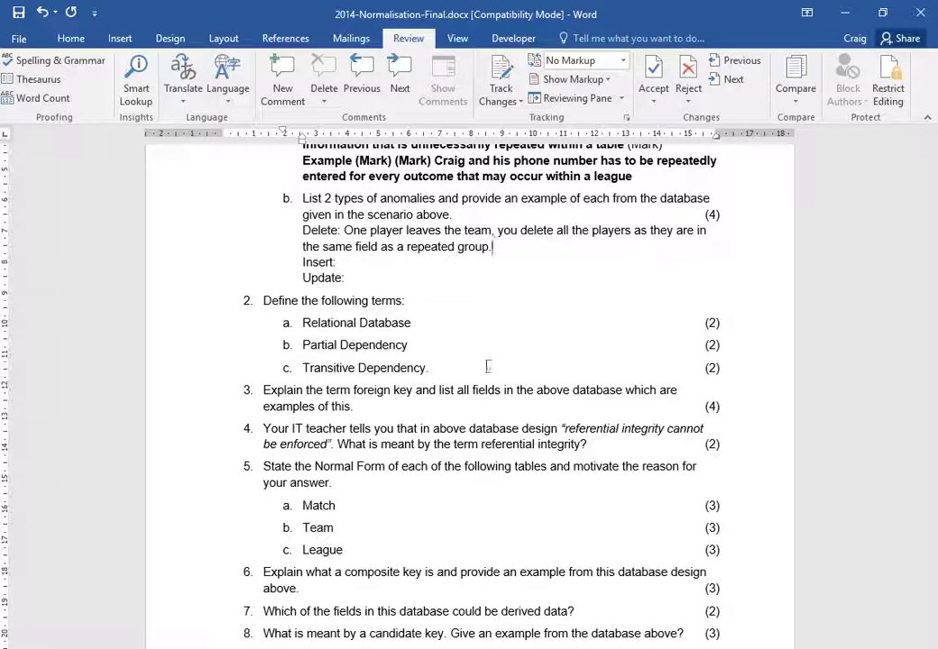
Insert "(Mark)" right after "Delete:" and again at the end of the Delete sentence under question 1b
key(Up)
text(()
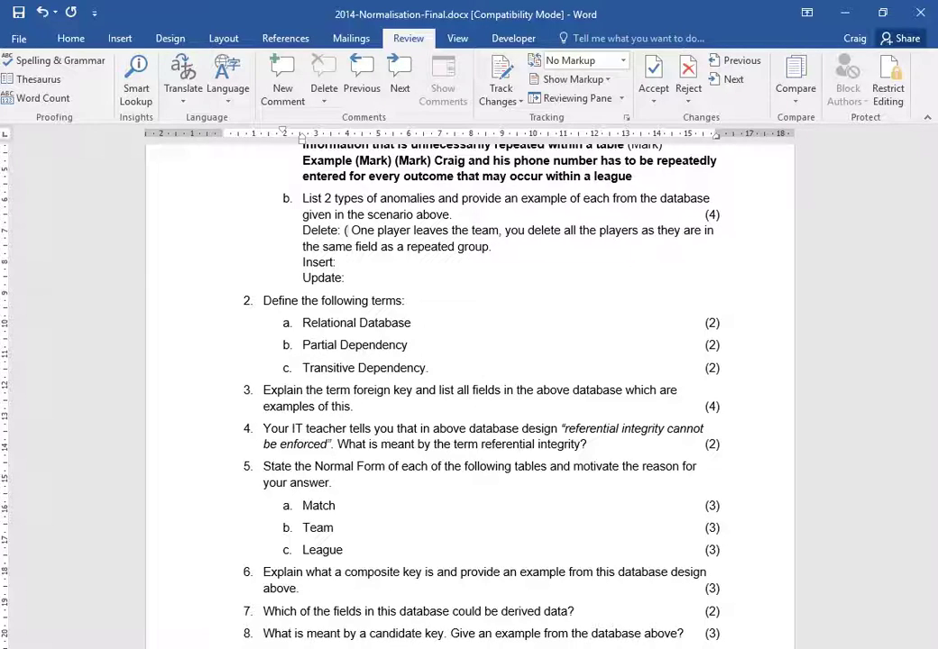
text(Mark))
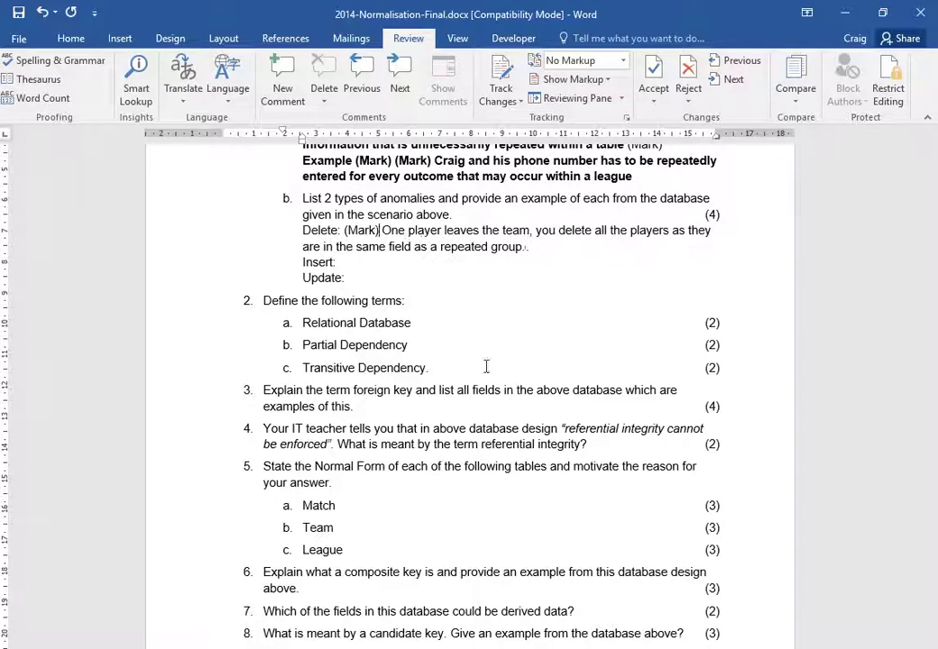
key(Down)
key(End)
text((Mark))
After "Insert:" under question 1b, enter "I wanted to add a player it deleted all other players from the team"
key(Up)
key(End)
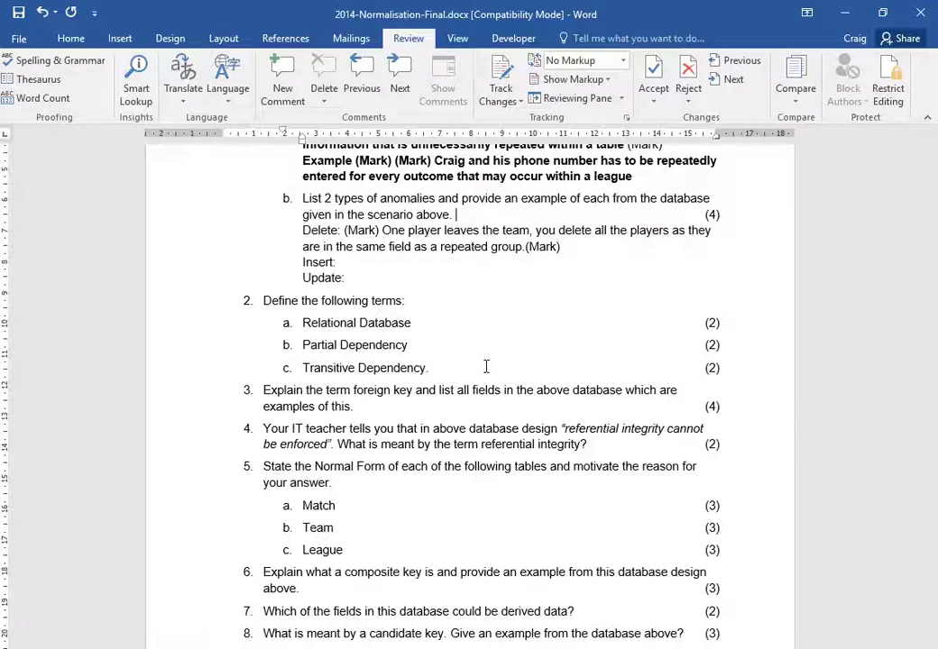
key(Down)
text(I wanted to add )
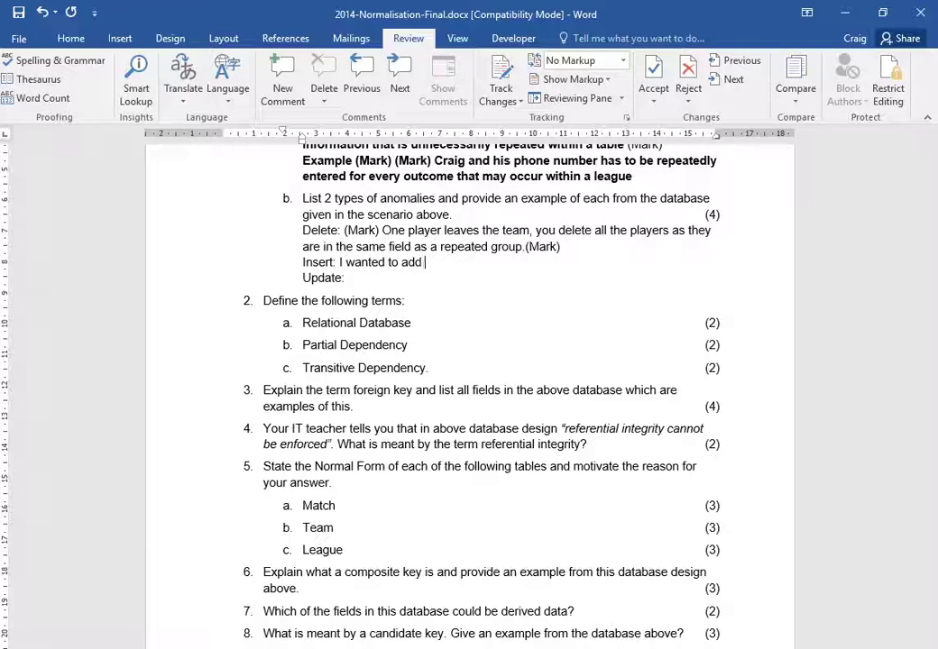
text(a player it deleted all o)
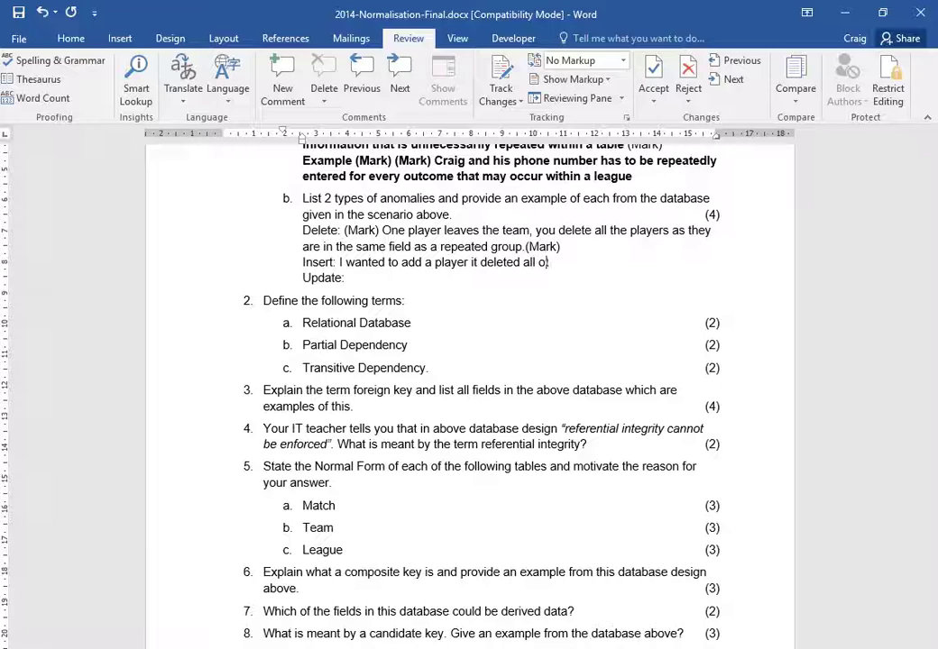
text(ther players f)
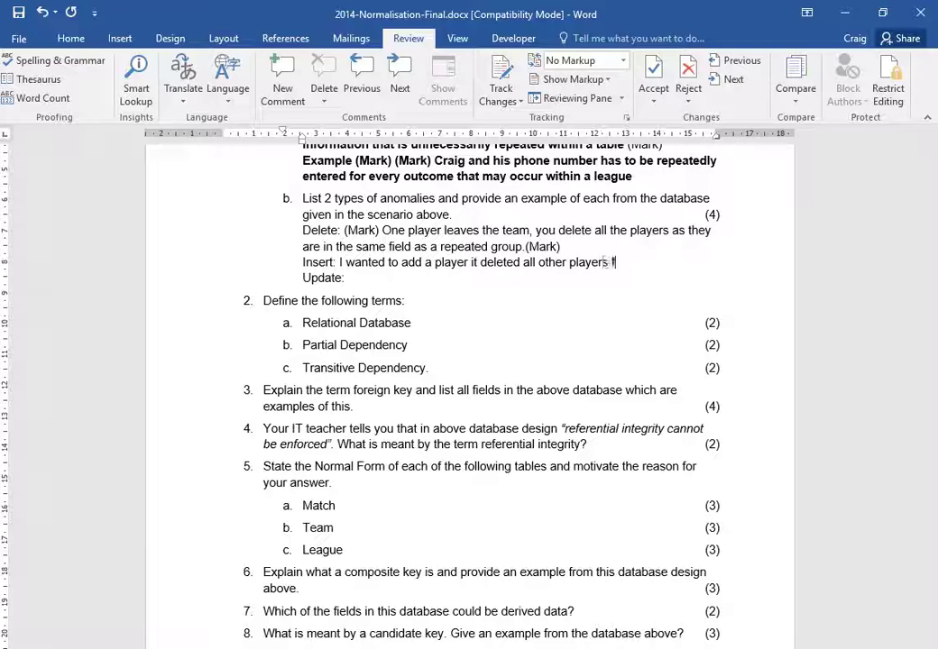
text(rom the team)
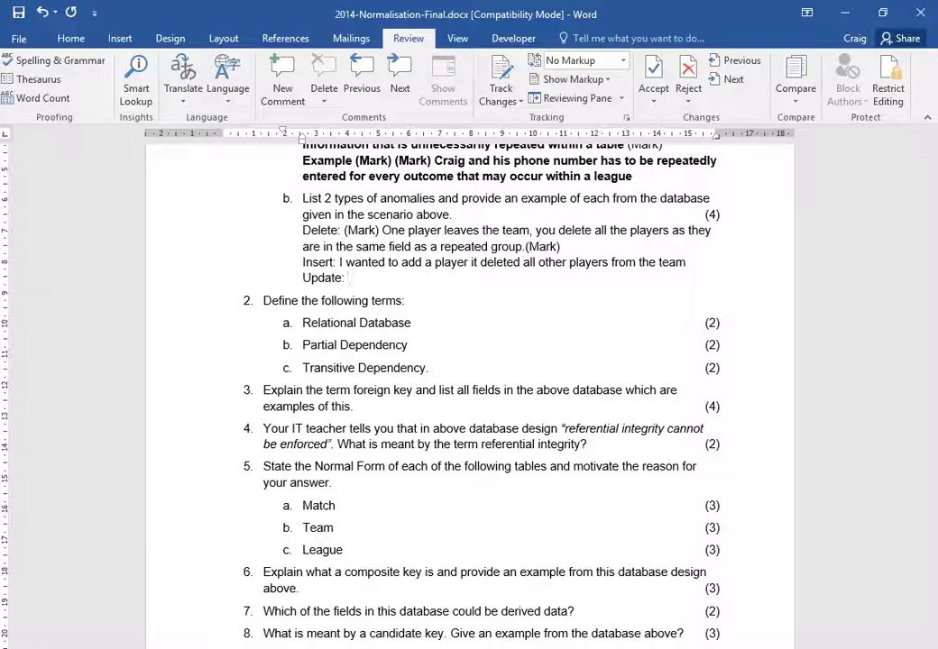
After "Update:" under question 1b, enter "I tried to edit a players surname who got married and subsequently all other players just gone"
text(I tried to edit a players )
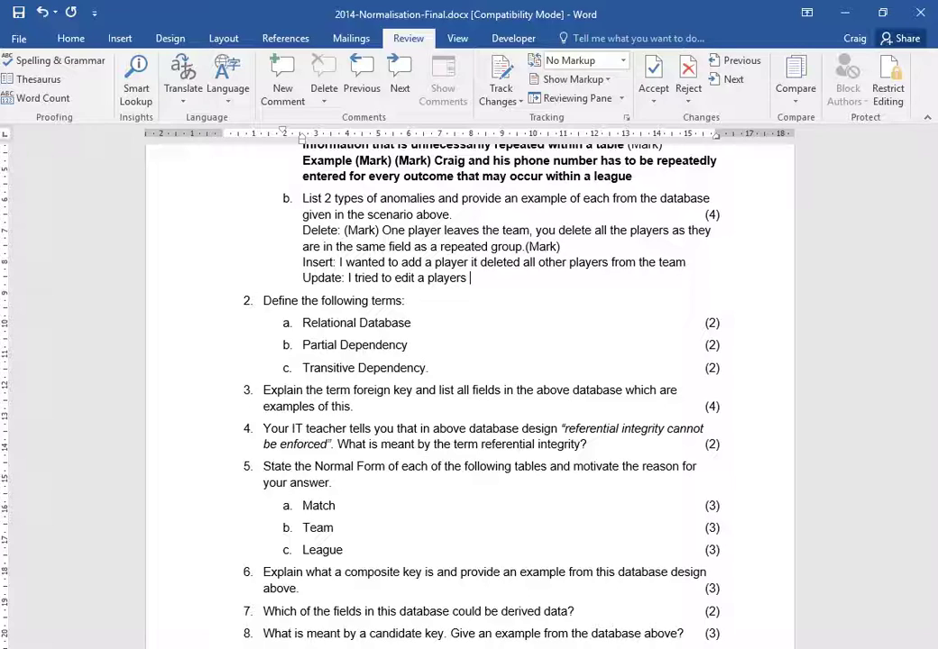
text(surname who was)
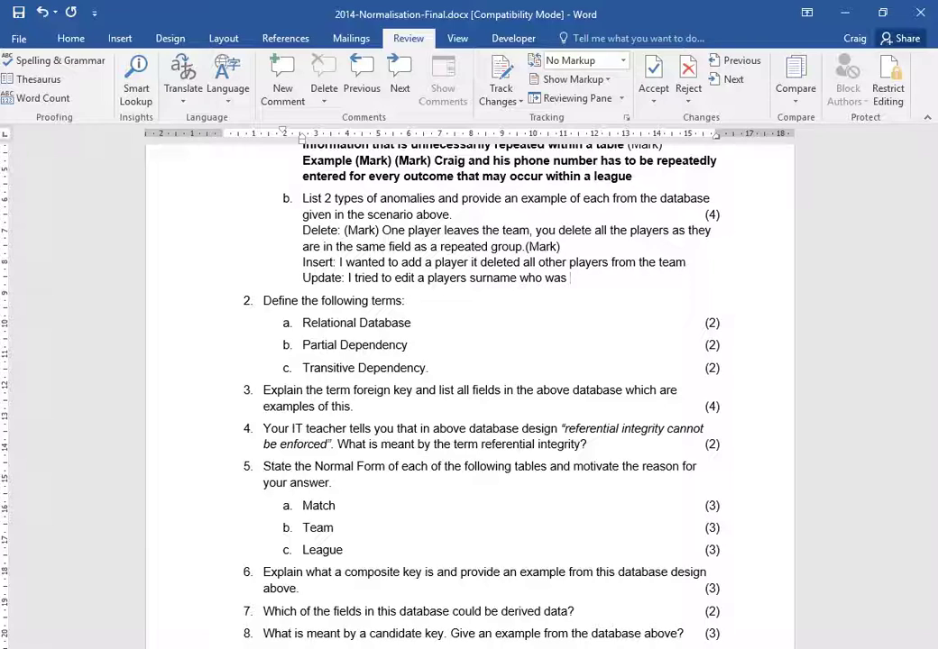
key(BackSpace)
key(BackSpace)
key(BackSpace)
text(got married and )
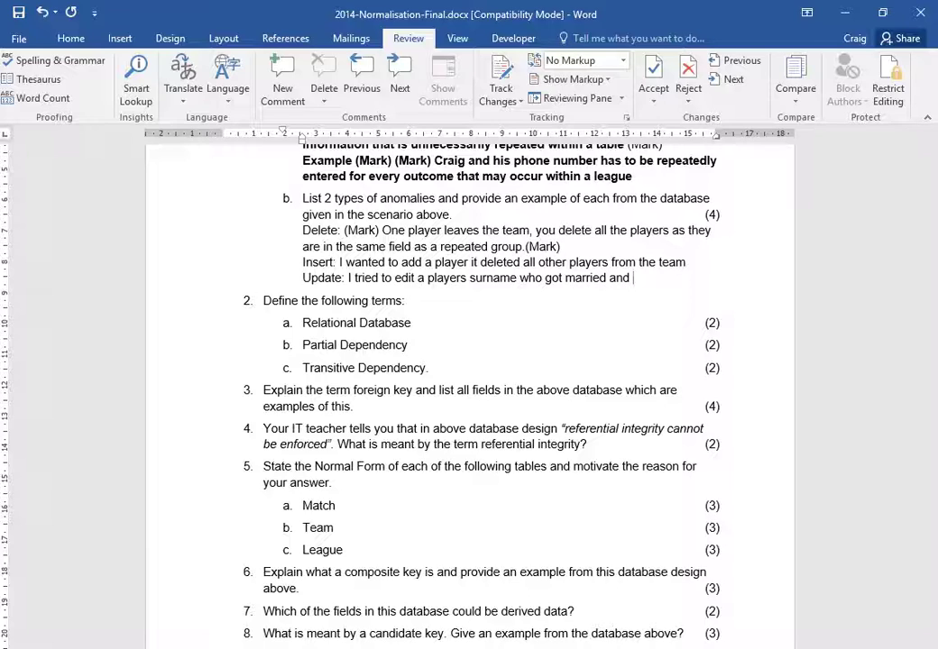
text(subsiquentl)
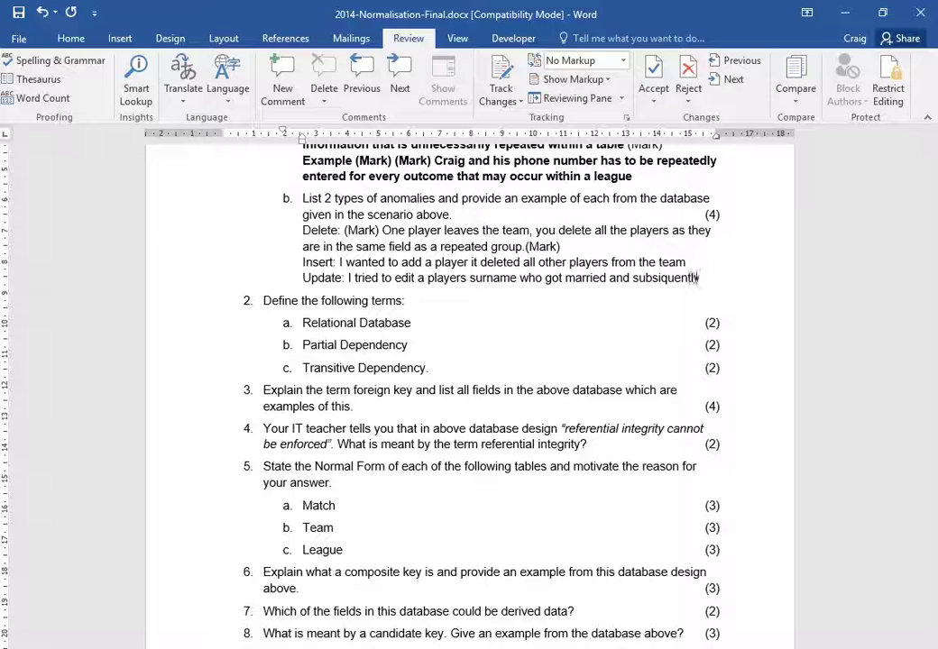
text(y all other p)
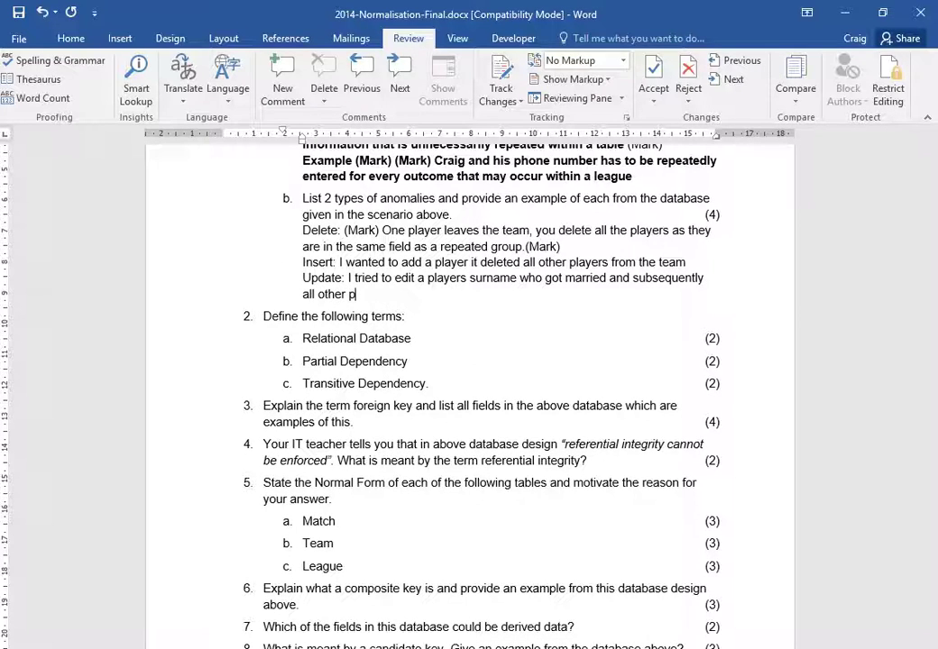
text(layers just gone)
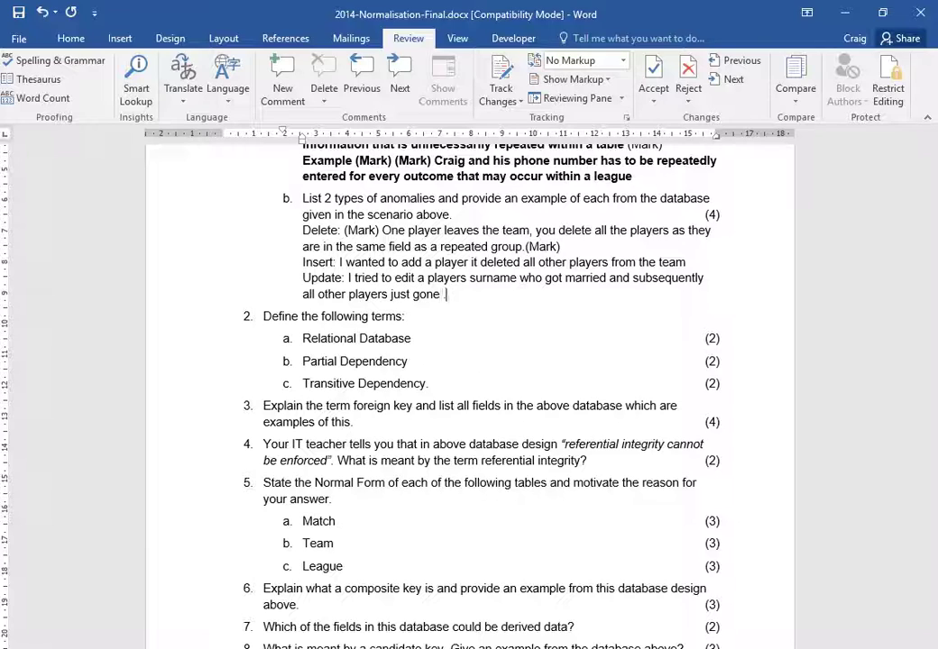
Finish the Update sentence under question 1b with "…bad database design booo"
text( ...bad database de)
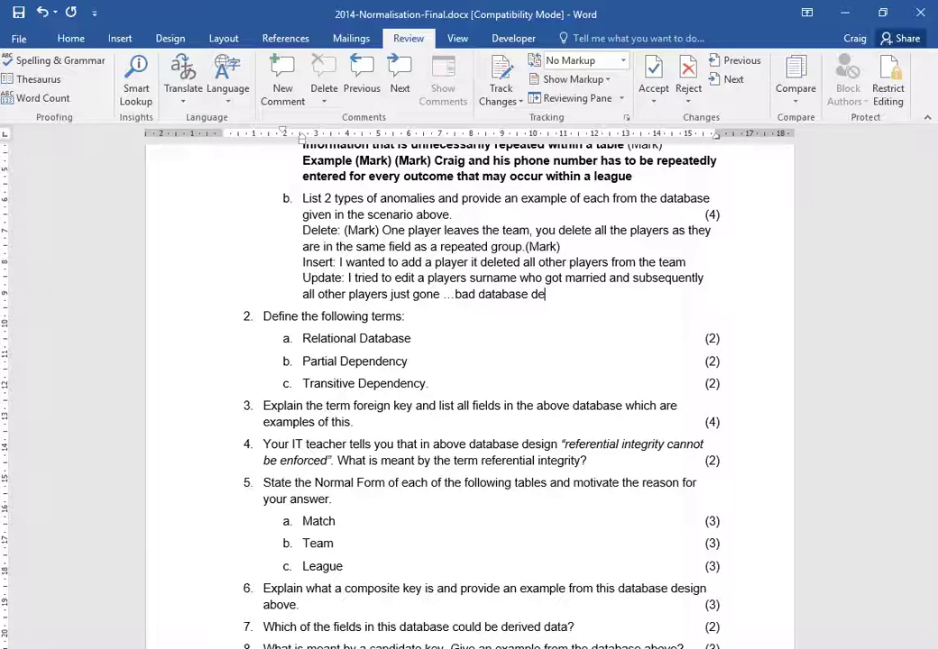
text(sign )
text(ppor)
key(BackSpace)
key(BackSpace)
key(BackSpace)
key(BackSpace)
text(booo)
Make the whole Delete, Insert and Update answer under question 1b bold
key(shift+Up)
key(shift+Up)
key(shift+Up)
key(shift+Up)
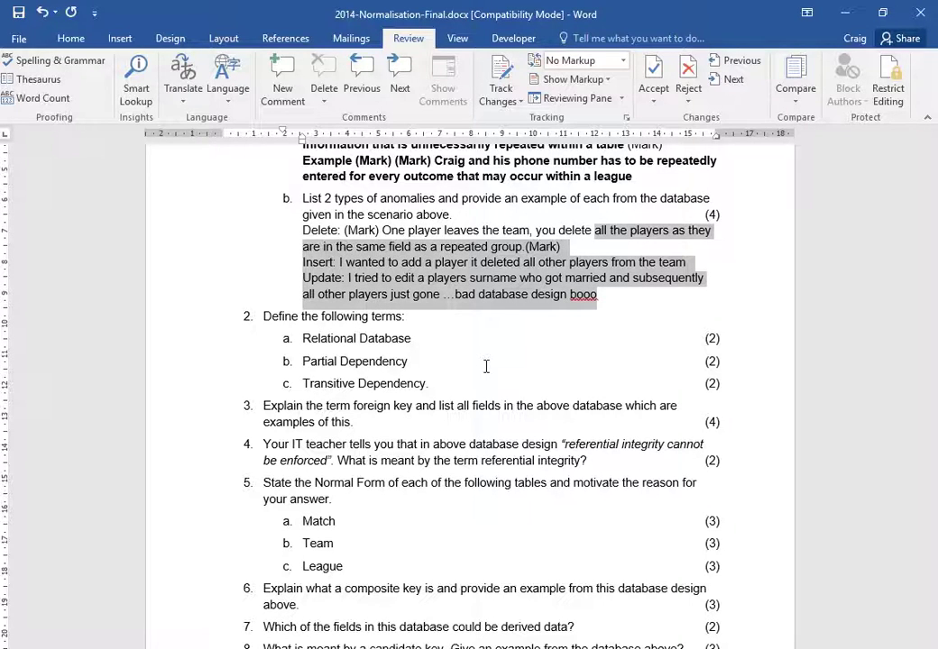
key(shift+Home)
key(ctrl+b)
Add an unnumbered answer line beneath "Relational Database" in question 2a
key(Down)
key(Down)
key(Down)
key(Down)
key(Down)
key(Down)
key(Down)
key(Down)
key(Down)
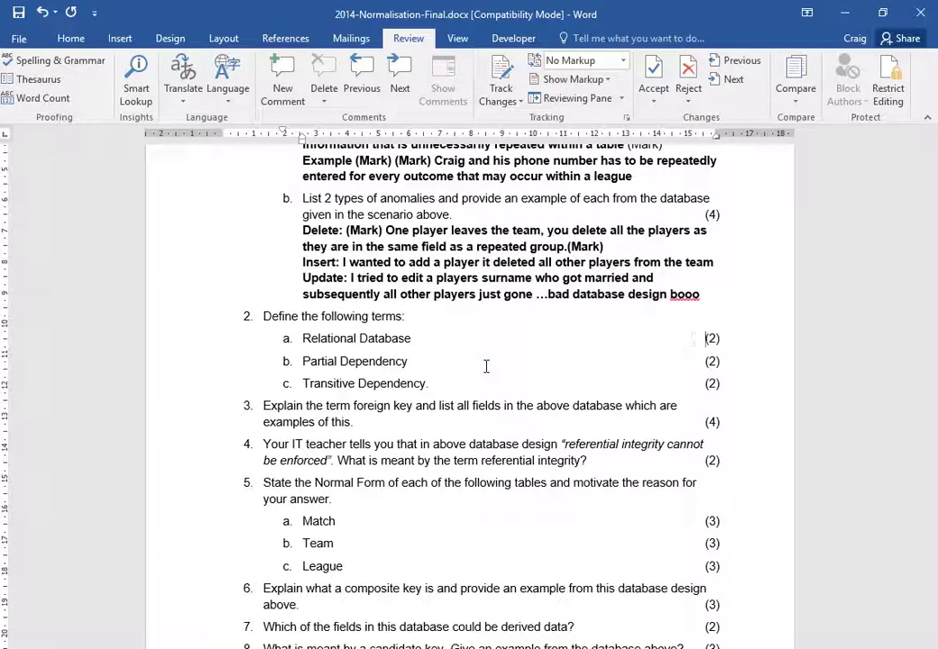
key(End)
key(Up)
key(Up)
key(Up)
key(End)
key(shift+Return)
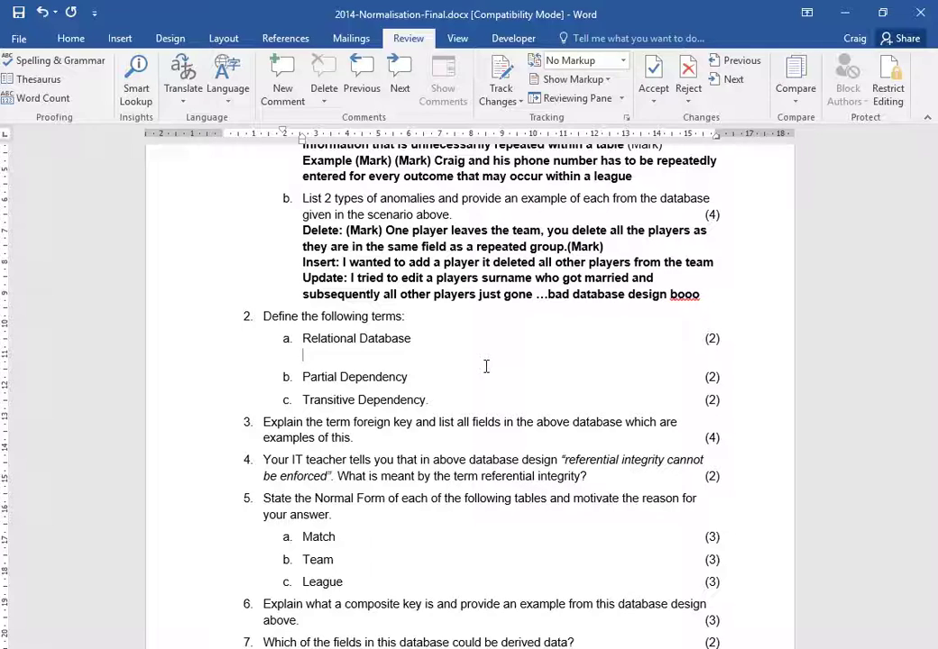
Enter the definition "Data organisation system (DBMS) which tables are related to other tables by use of foreign key fields." under Relational Database
text(Fields)
key(ctrl+shift+Left)
text(Data organisation)
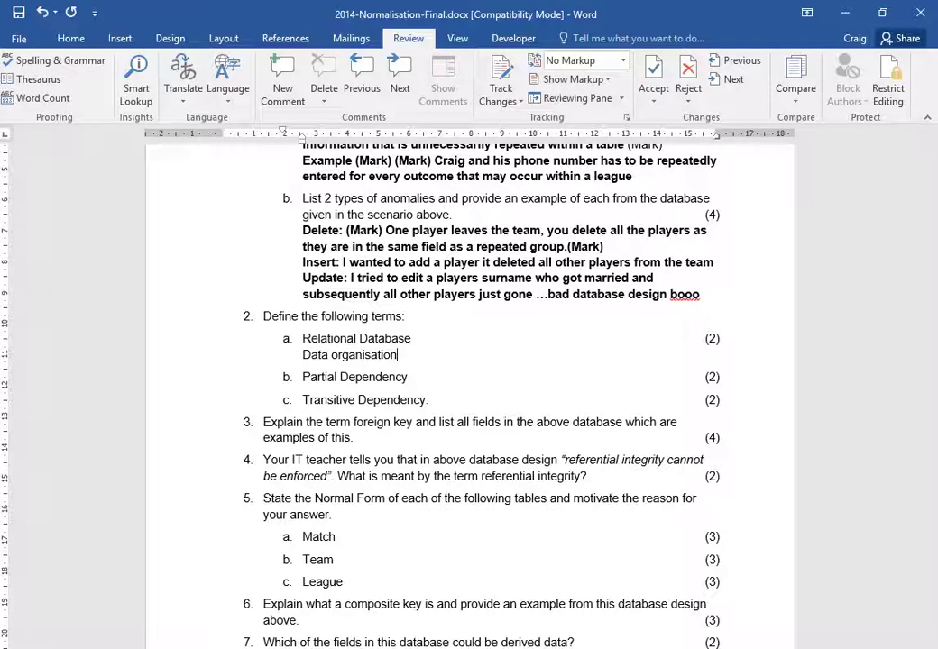
text( system (DBMS))
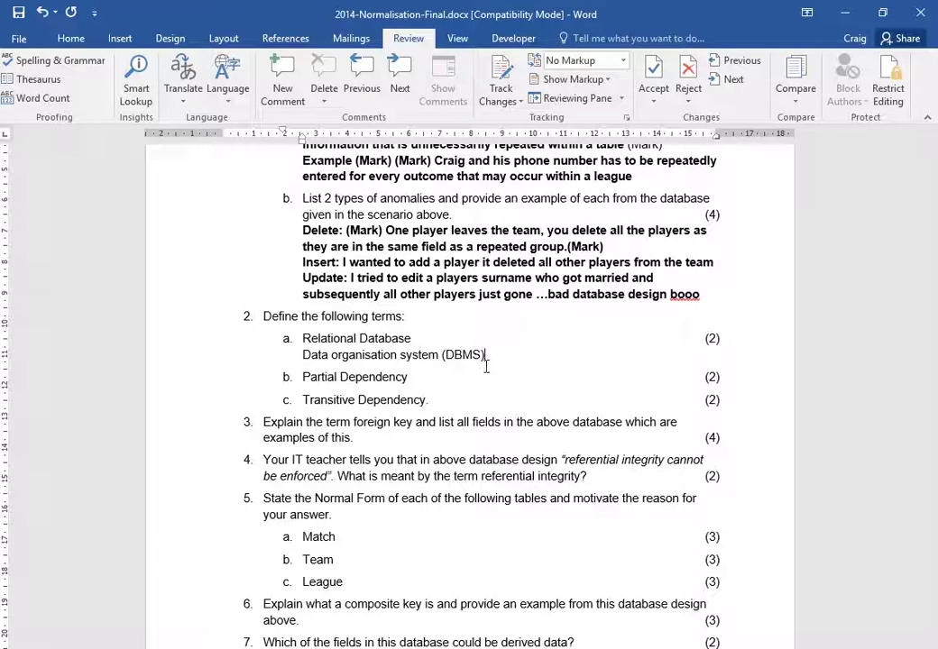
text( which tables are )
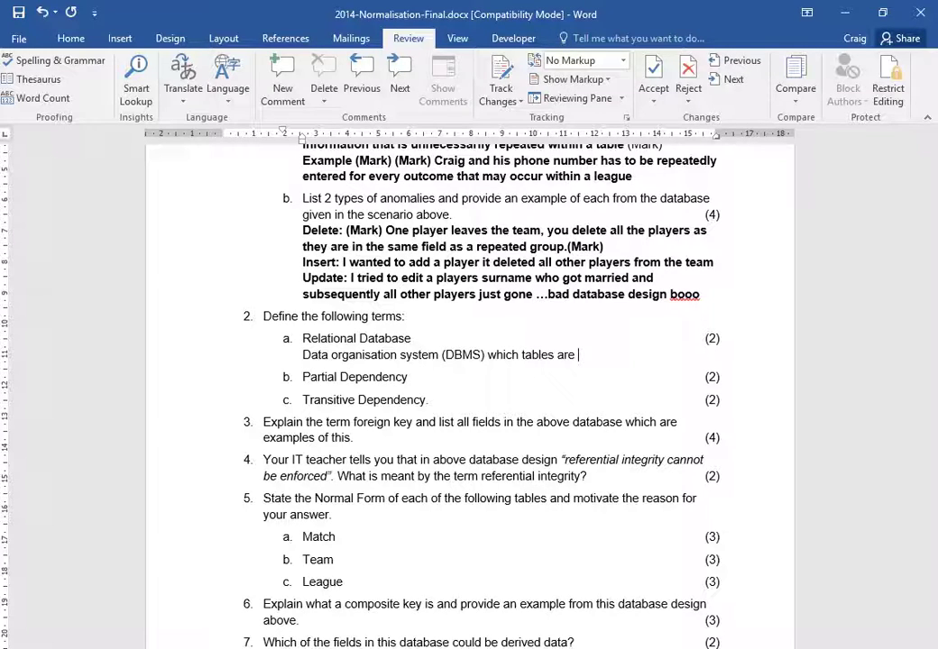
text(related to othe)
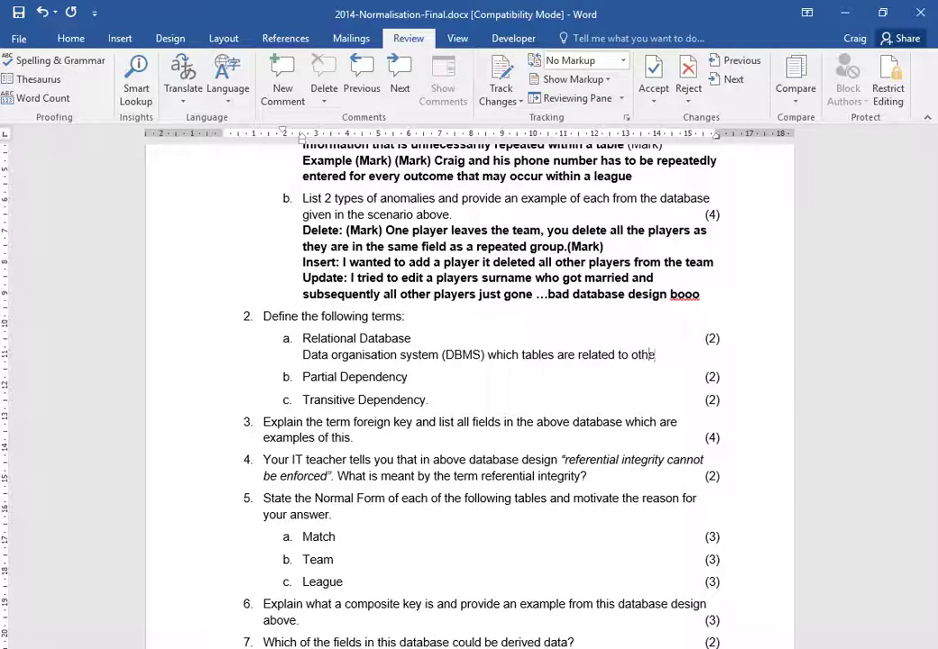
text(r tebles by use of for)
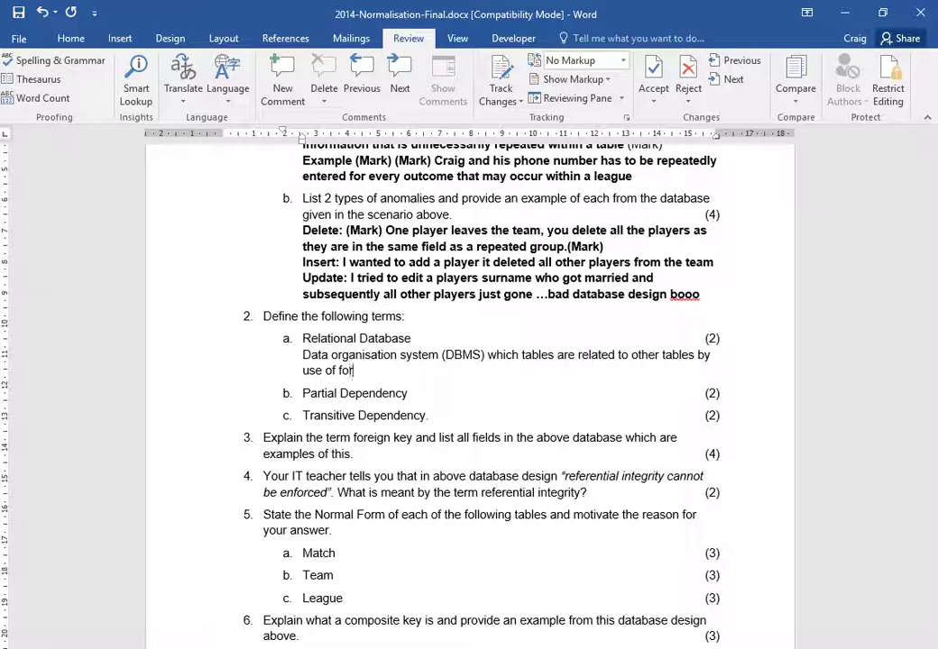
text(eign key fields.)
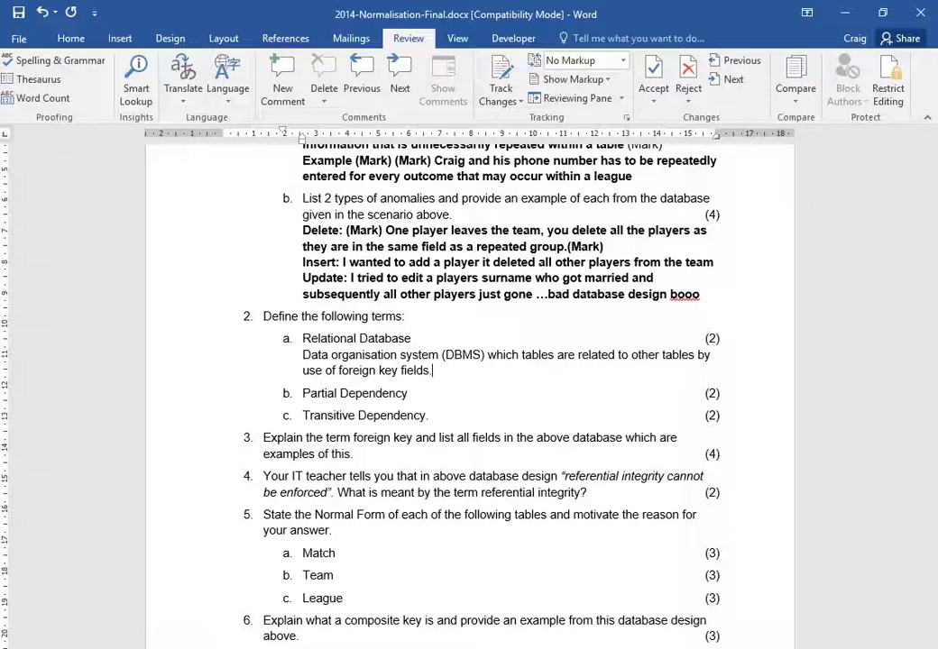
Add an unnumbered line beneath "Partial Dependency" in question 2b reading "Dependant on only part of a composite key field"
key(Down)
key(Return)
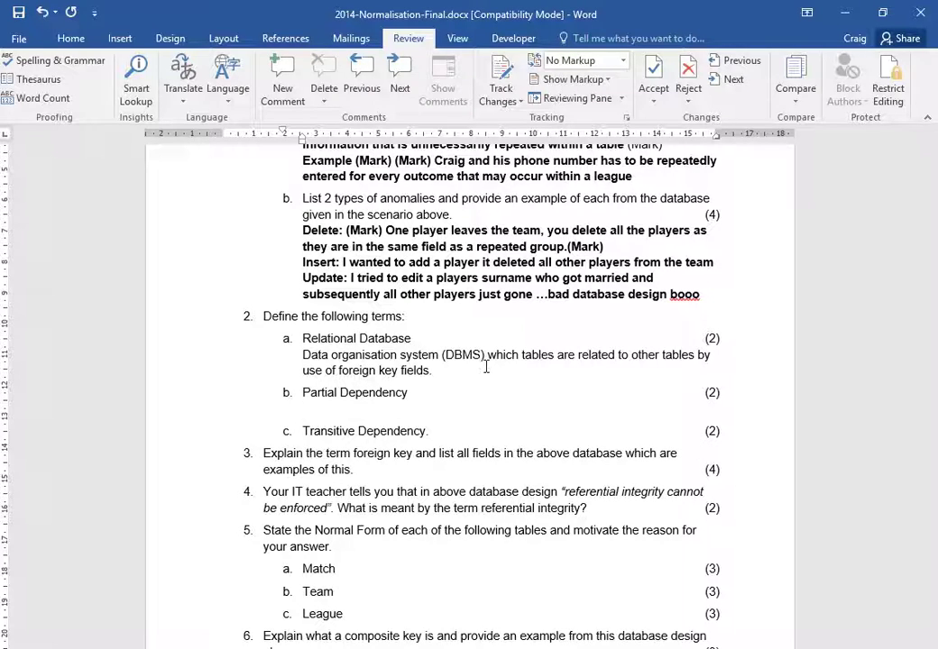
text(Dependant only)
key(BackSpace)
key(BackSpace)
key(BackSpace)
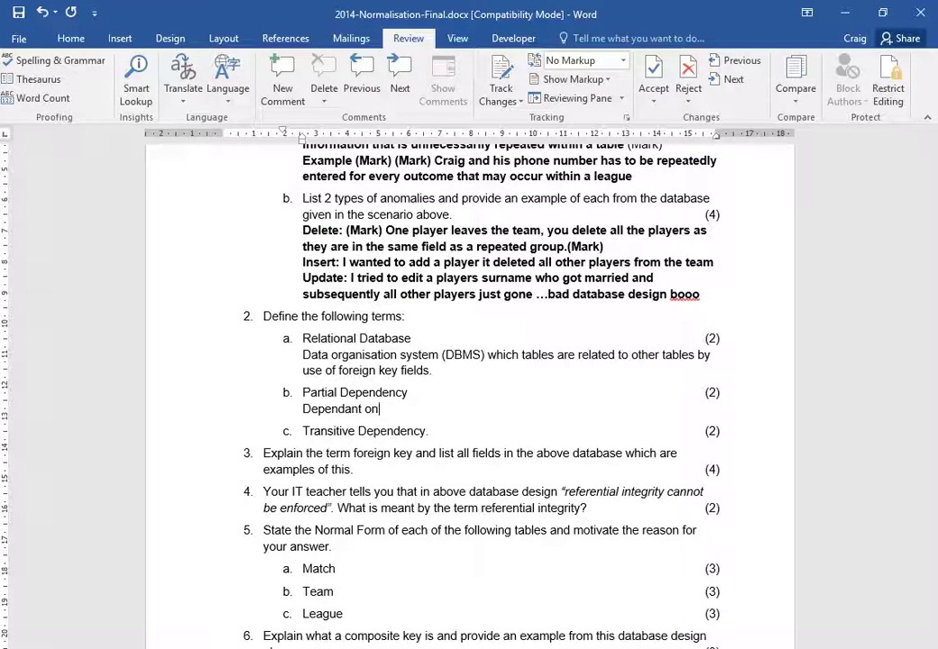
text(only part of a composite key field)
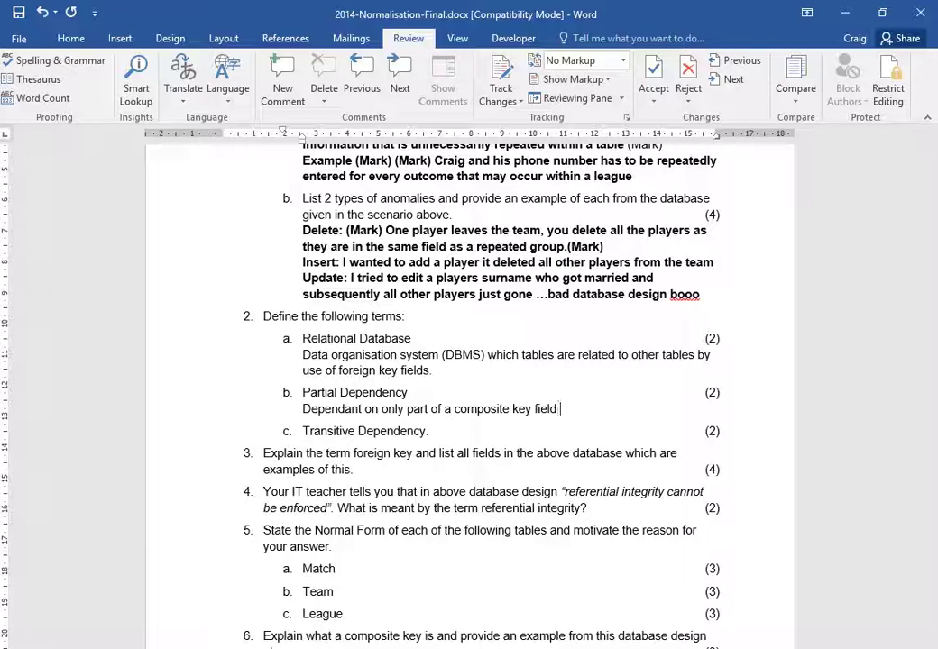
text( i.e.)
key(BackSpace)
key(BackSpace)
key(BackSpace)
key(BackSpace)
Add an unnumbered line beneath "Transitive Dependency." in question 2c reading "Dependant on a non key field"
key(Return)
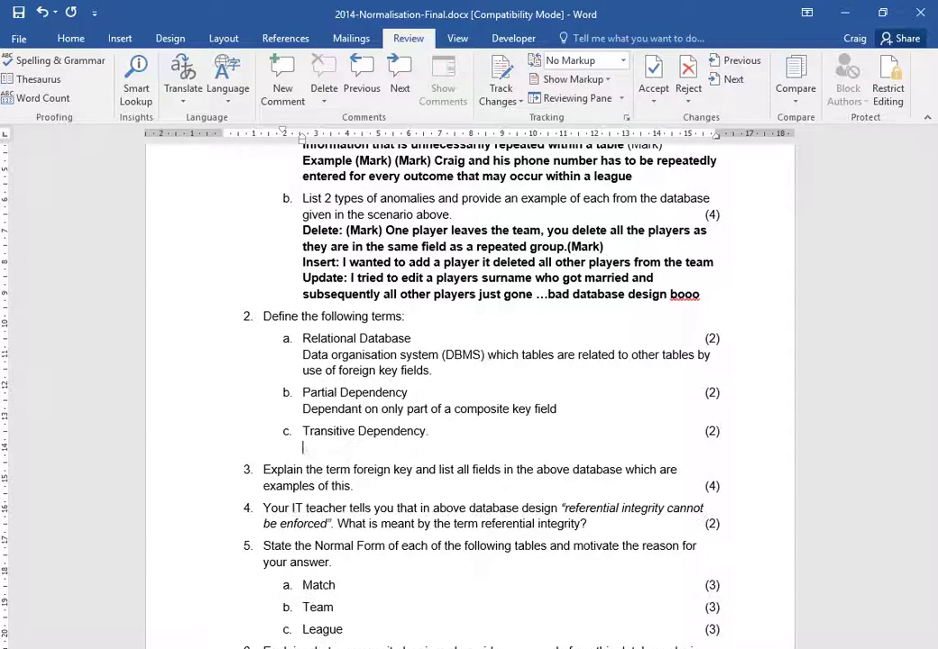
key(Up)
key(Up)
key(Right)
key(Right)
key(Right)
key(Right)
key(Right)
key(Right)
key(Right)
key(Down)
key(Down)
text(Dependand)
key(BackSpace)
text(t on o)
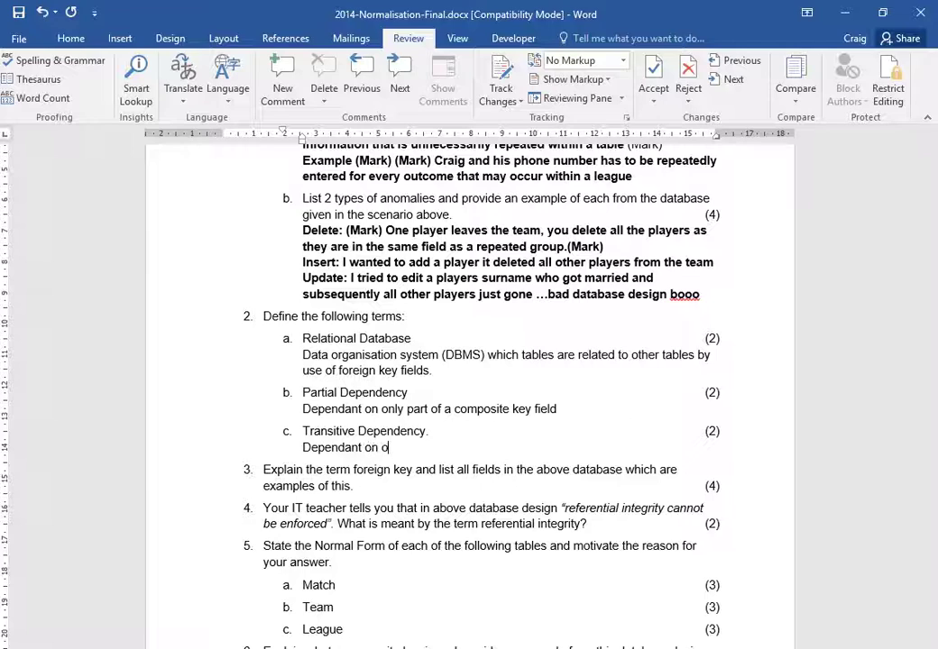
text( non key field)
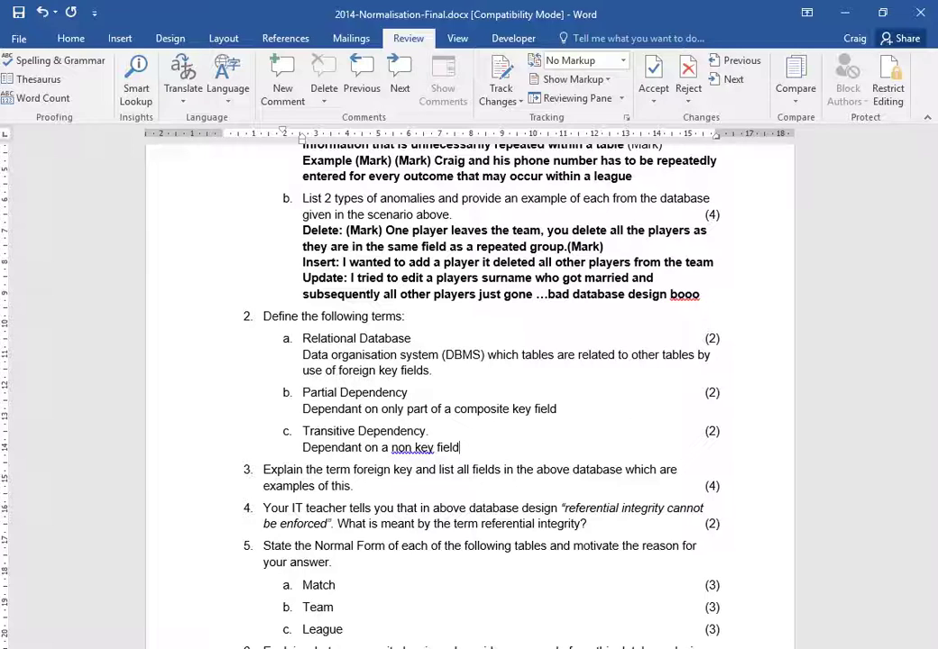
Add an unnumbered answer line beneath question 3 reading "Foreign key refers to a field in another table."
key(Down)
key(Down)
key(Return)
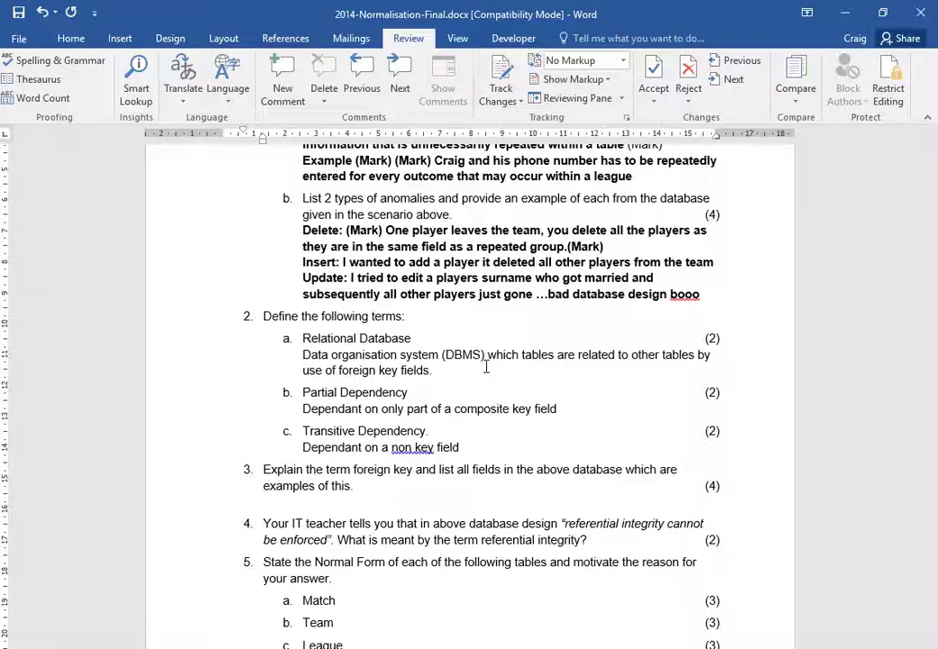
scroll(477, 491, up, 1)
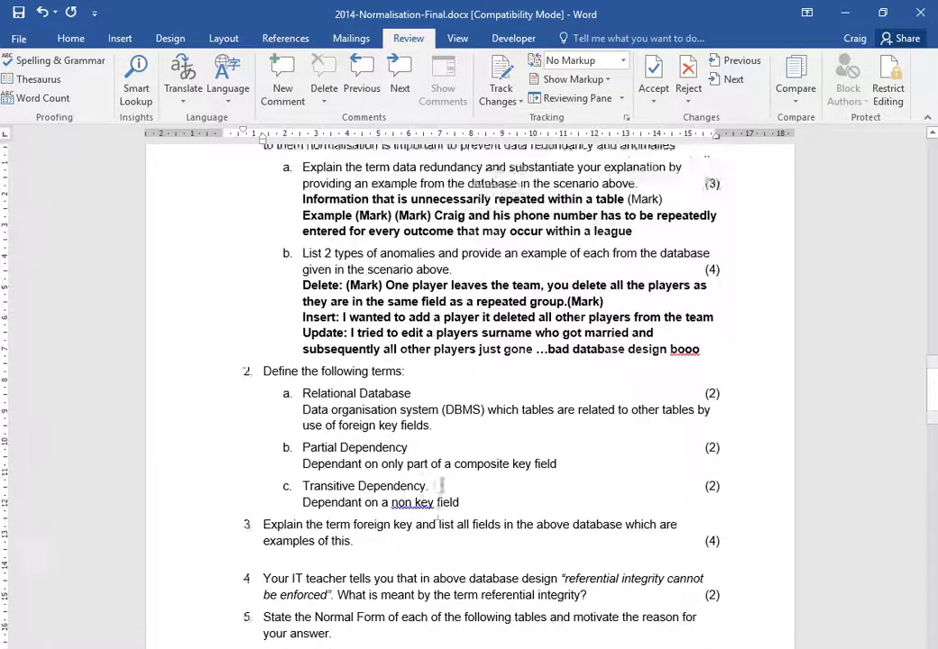
scroll(469, 492, down, 1)
text(am)
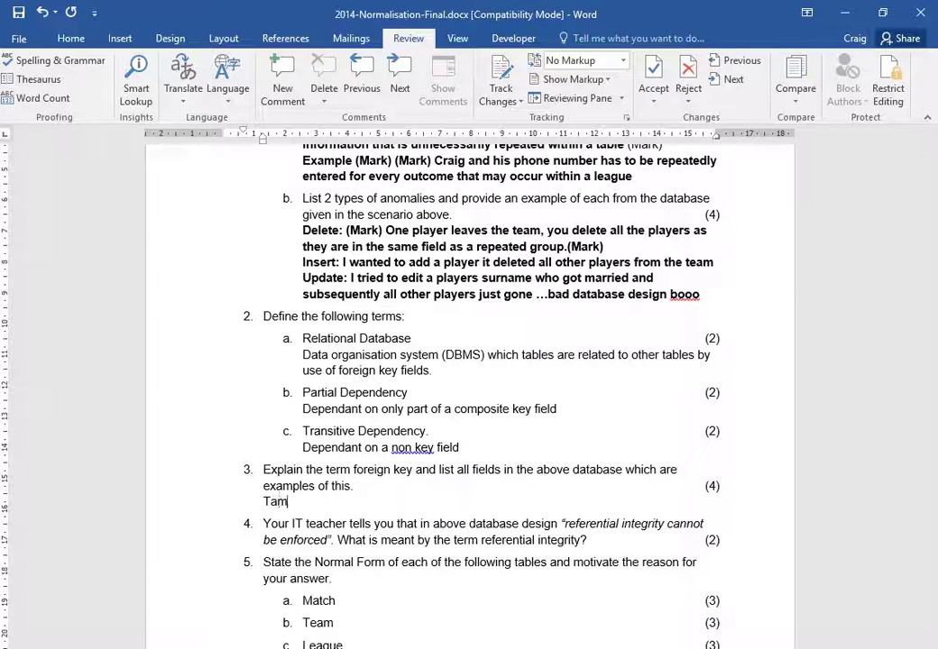
key(BackSpace)
key(BackSpace)
key(BackSpace)
text(Foreign key )
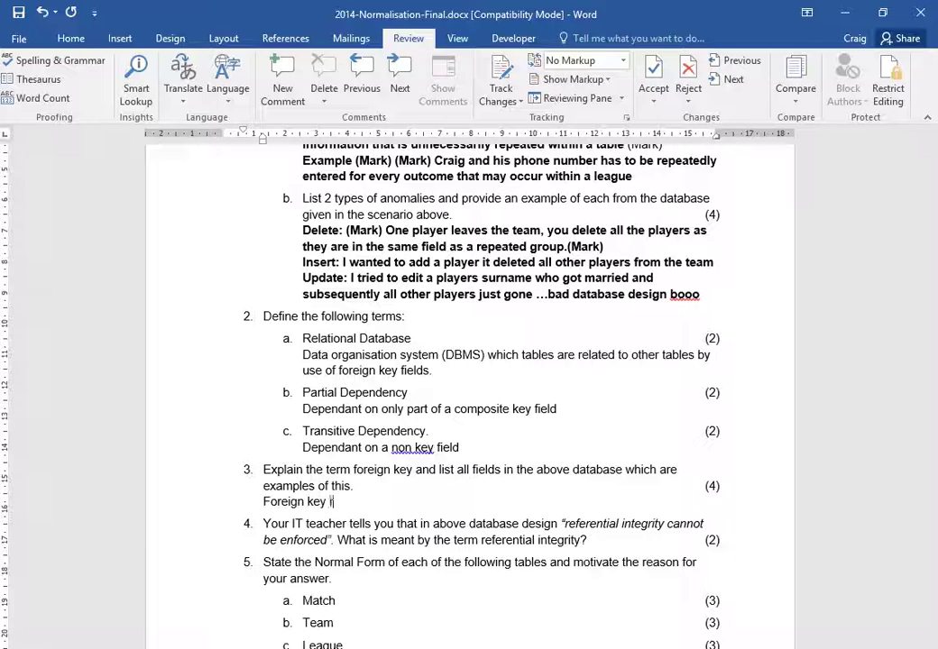
text(refers to a field in a)
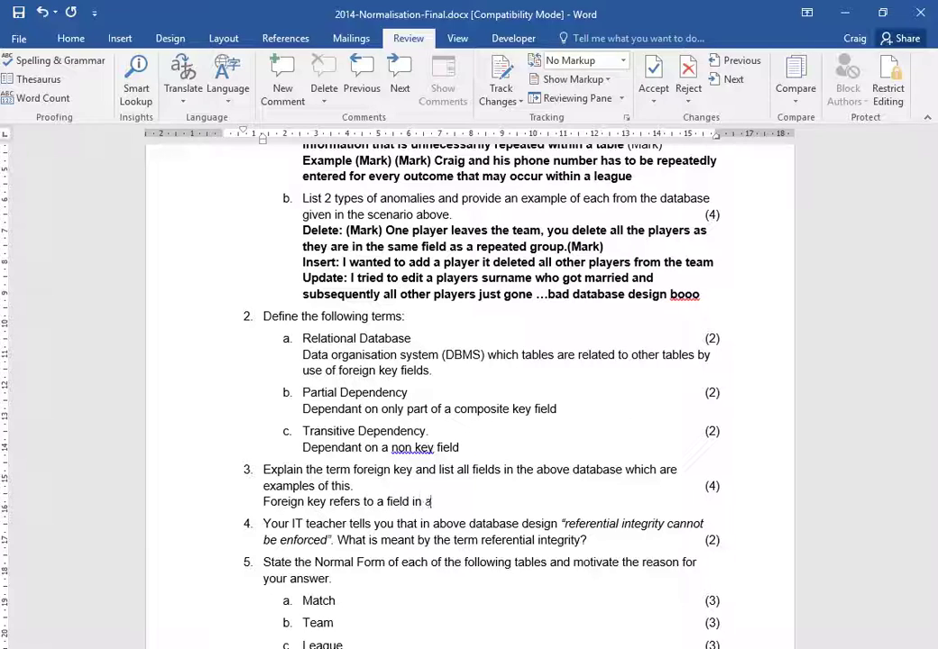
text(nother table.)
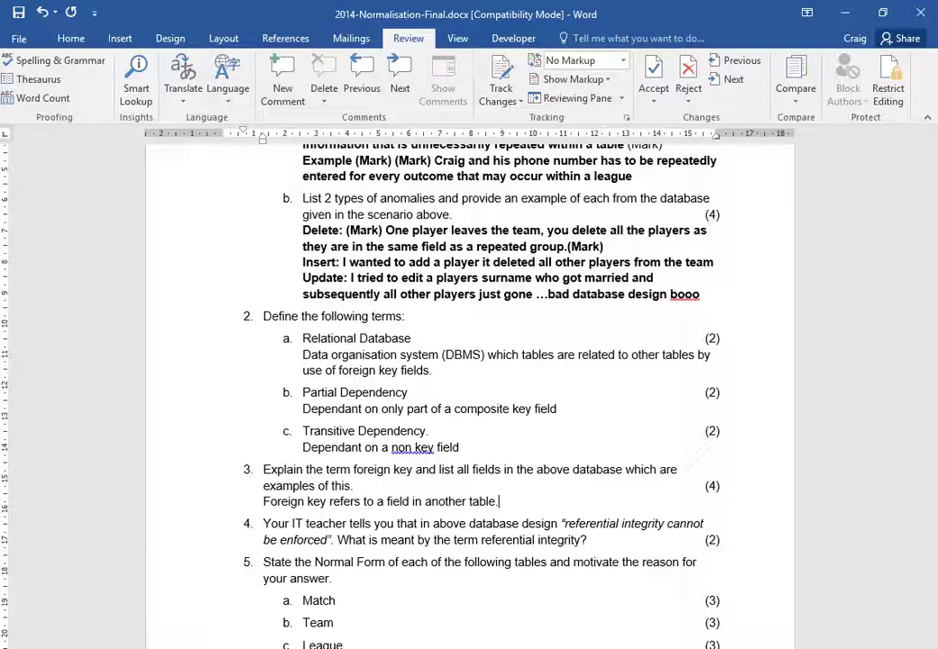
Extend the foreign key definition beneath question 3 so its ending reads "…usually the PK field"
text( u)
text(sually the )
text(pr)
text(PK field)
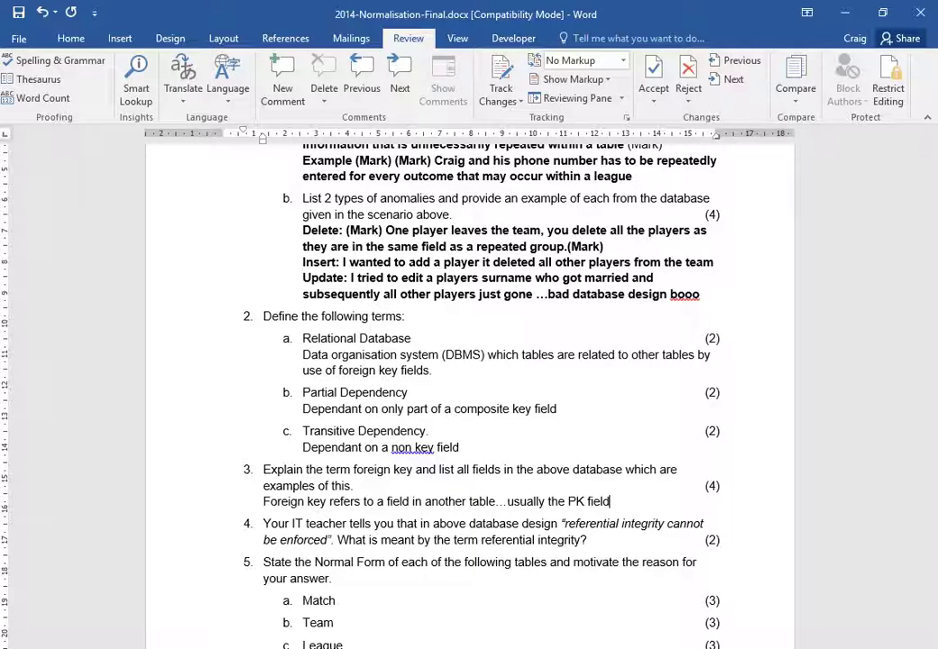
Add a second answer line beneath question 3 reading "In example: Team A, Team B,"
key(Return)
text(The)
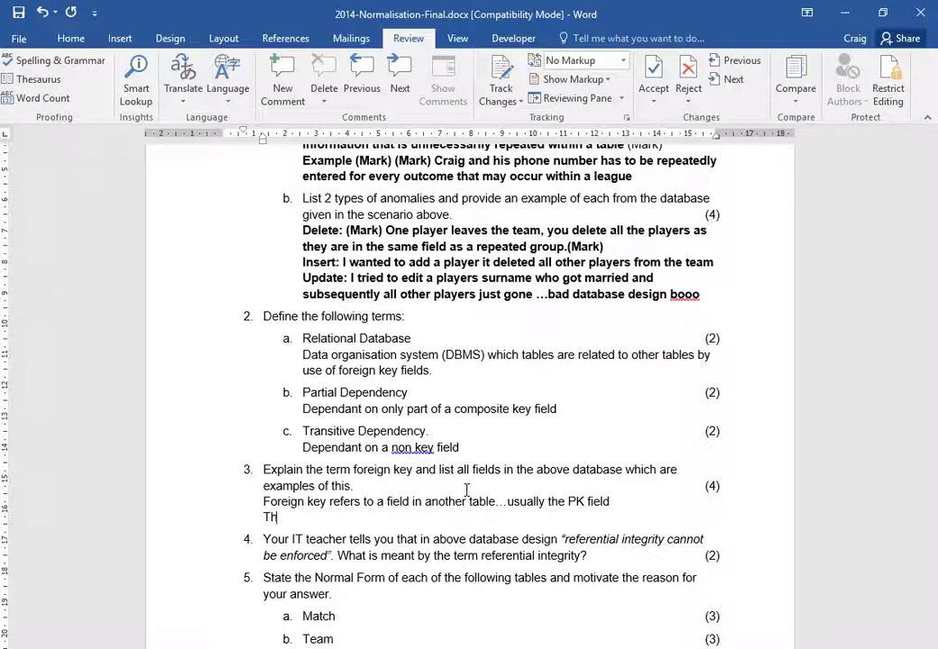
key(BackSpace)
key(BackSpace)
key(BackSpace)
text(In)
text(example)
scroll(383, 390, up, 20)
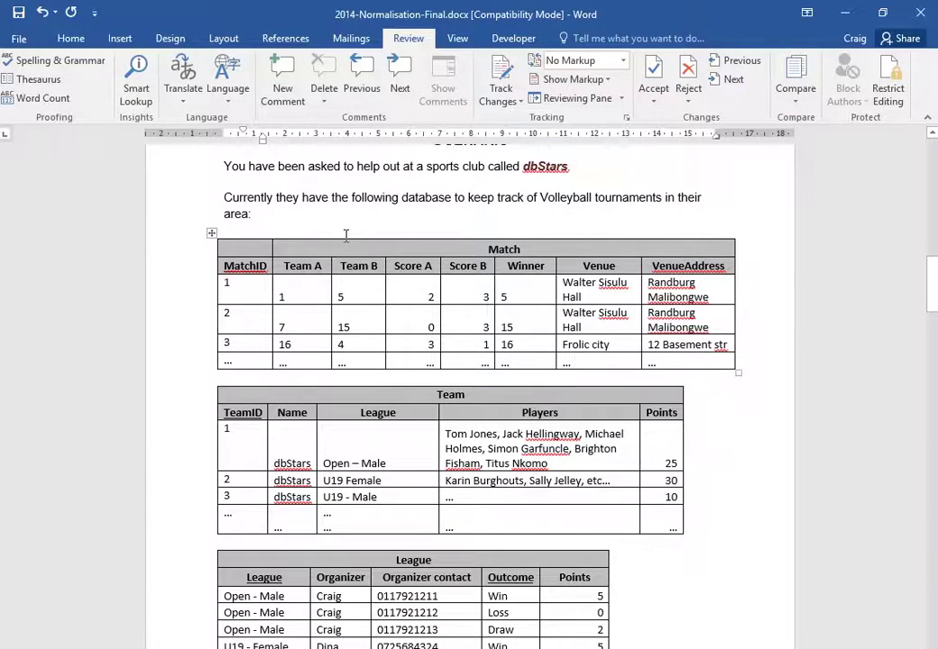
text(Team )
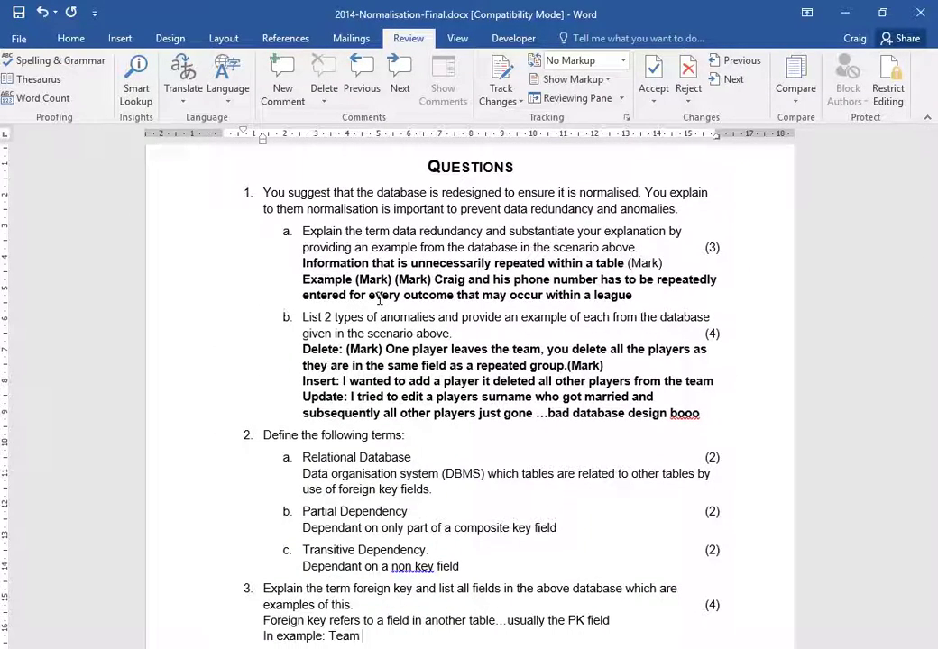
text(A, Team B,)
Drop the comma after "Team B" in the question 3 example line and continue with "from table match and"
scroll(474, 440, up, 15)
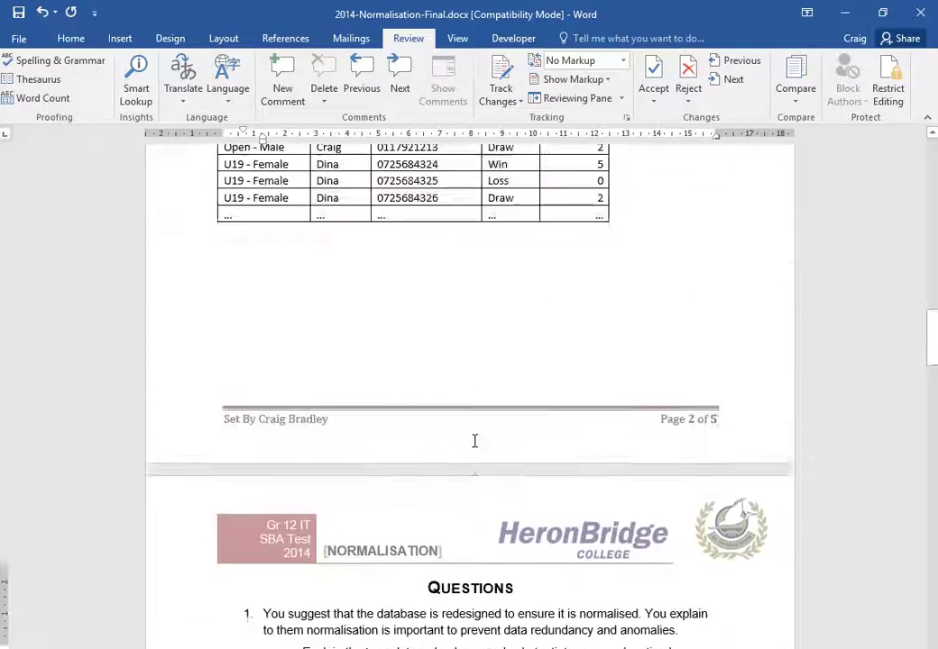
scroll(593, 436, up, 5)
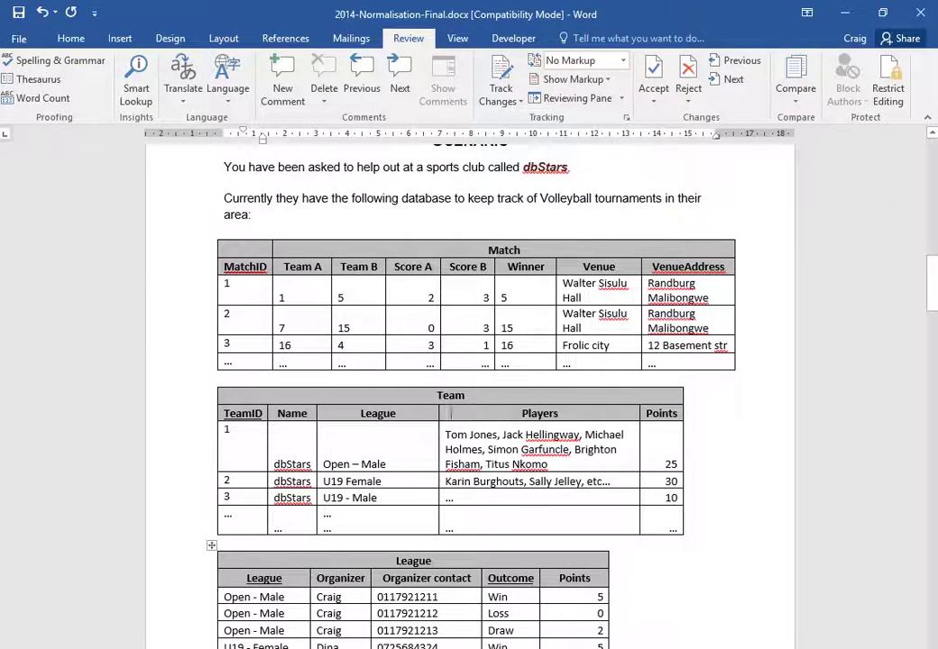
scroll(396, 445, down, 18)
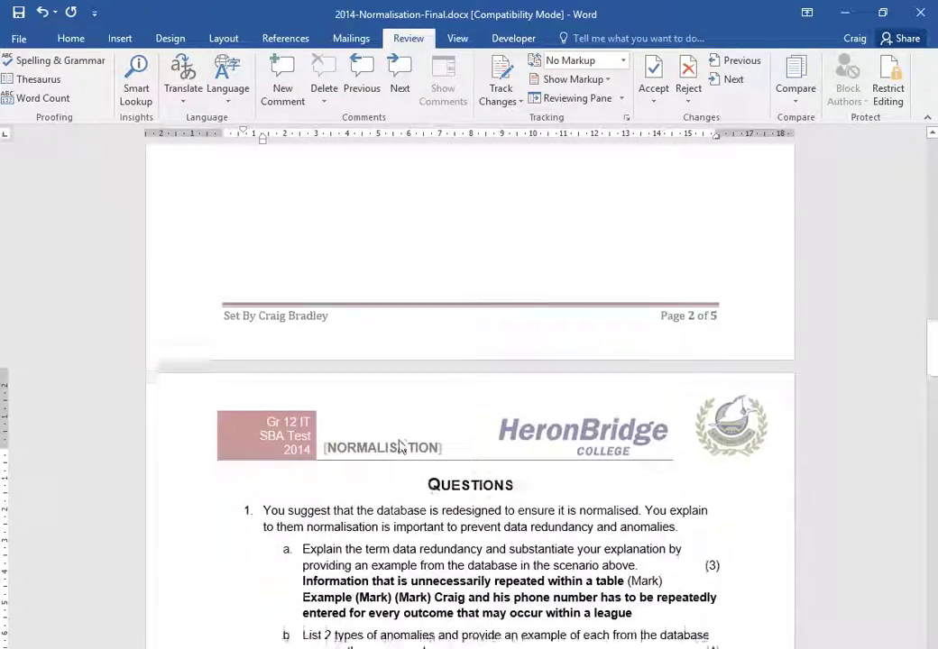
scroll(593, 505, down, 10)
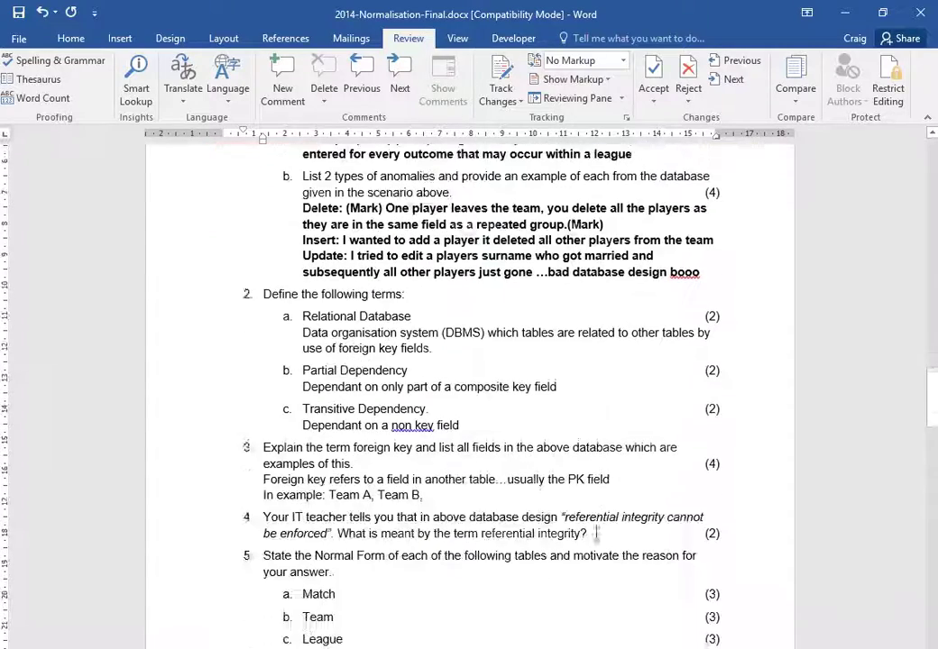
key(BackSpace)
key(BackSpace)
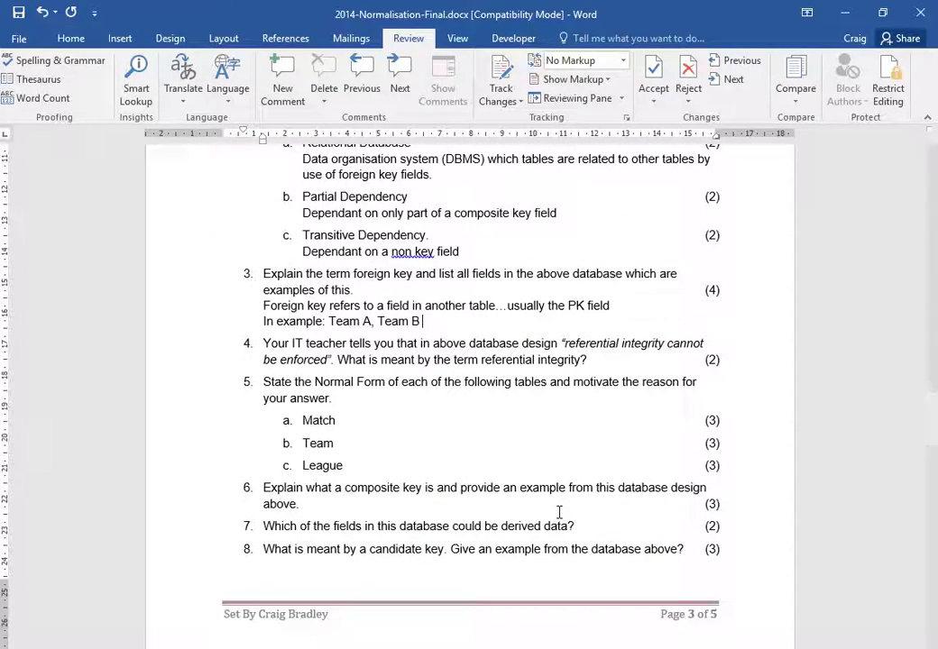
text(fro)
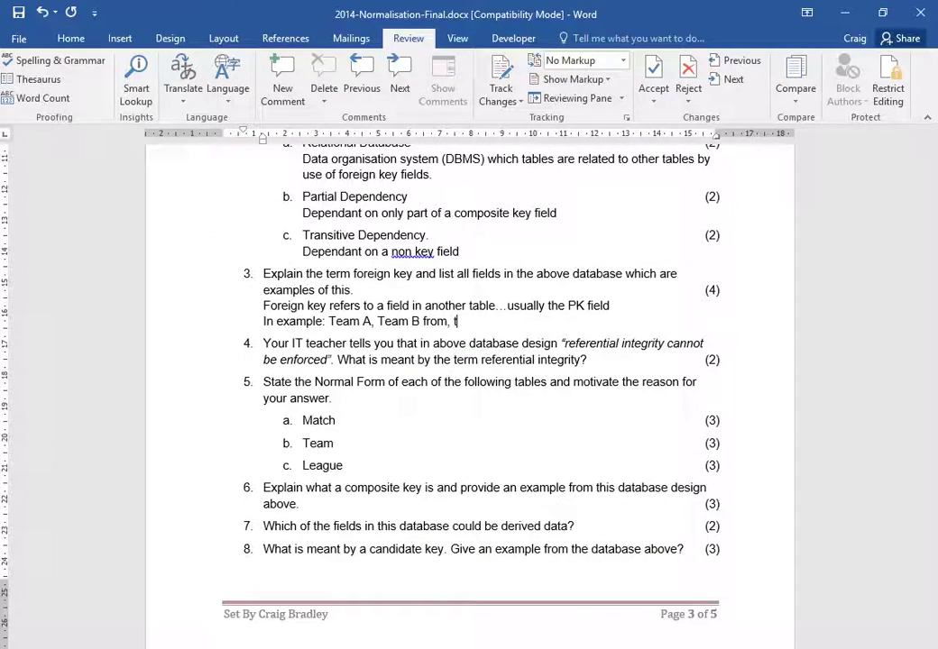
text(m tan;)
scroll(494, 494, up, 15)
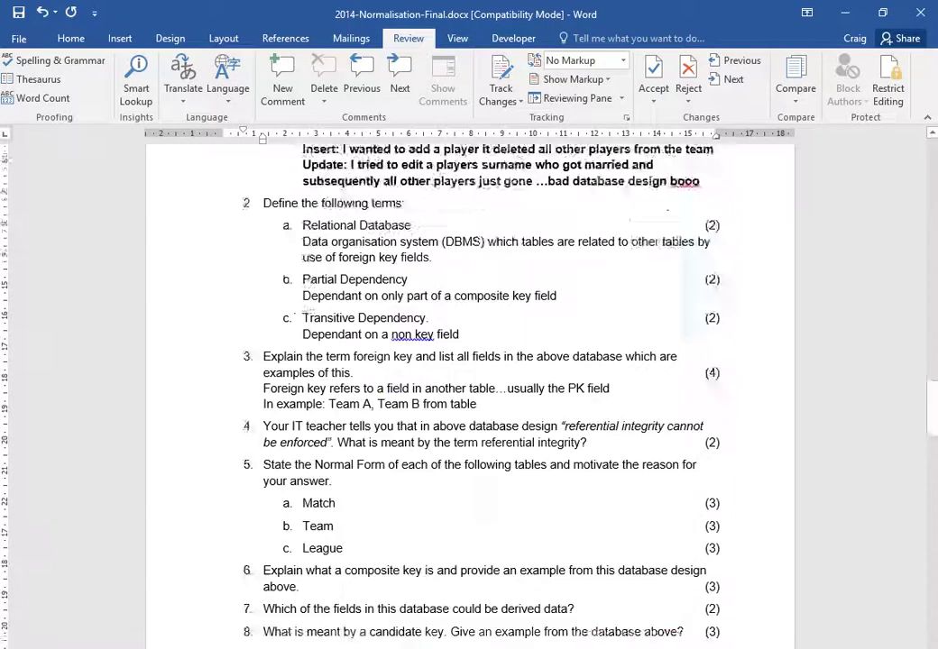
scroll(493, 494, up, 1)
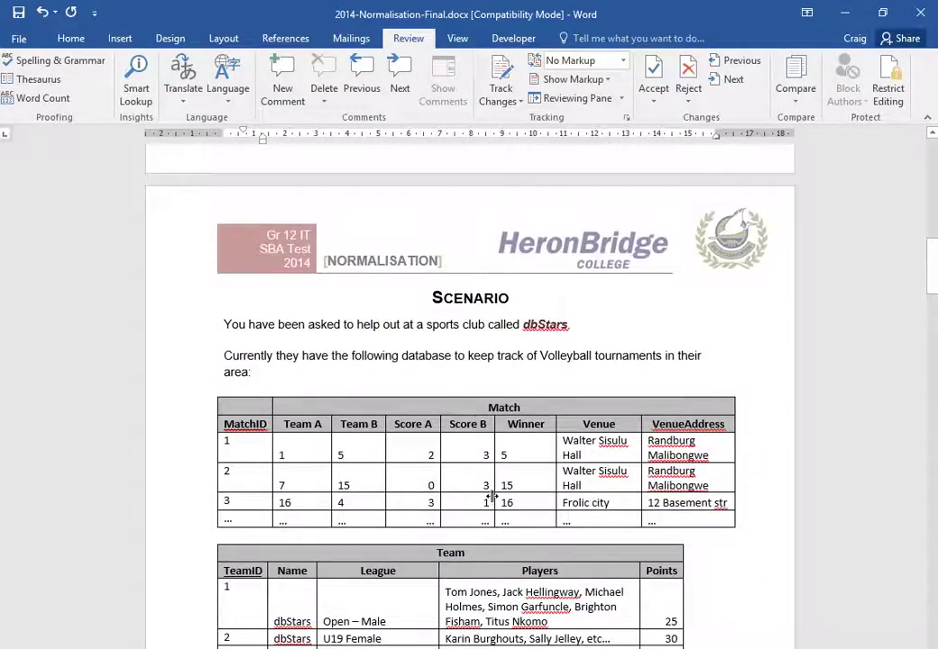
scroll(493, 496, down, 18)
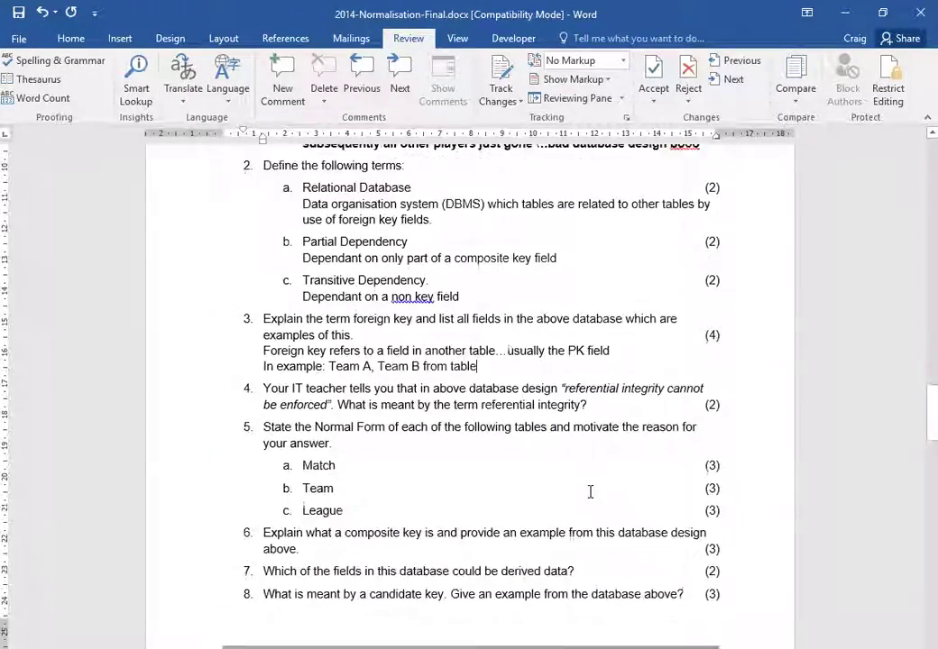
scroll(590, 492, down, 3)
text(ma)
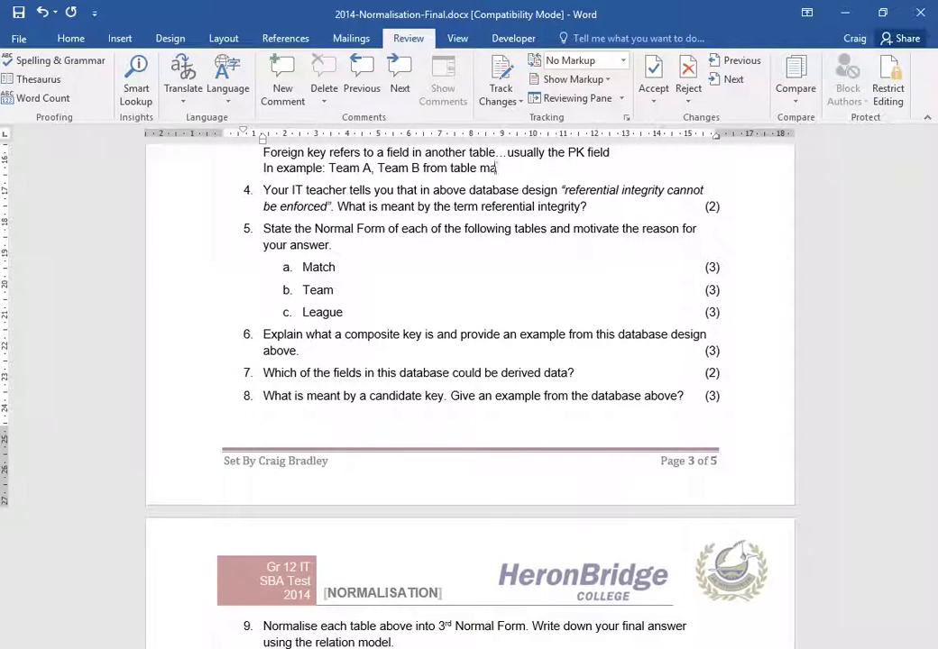
text(tch and )
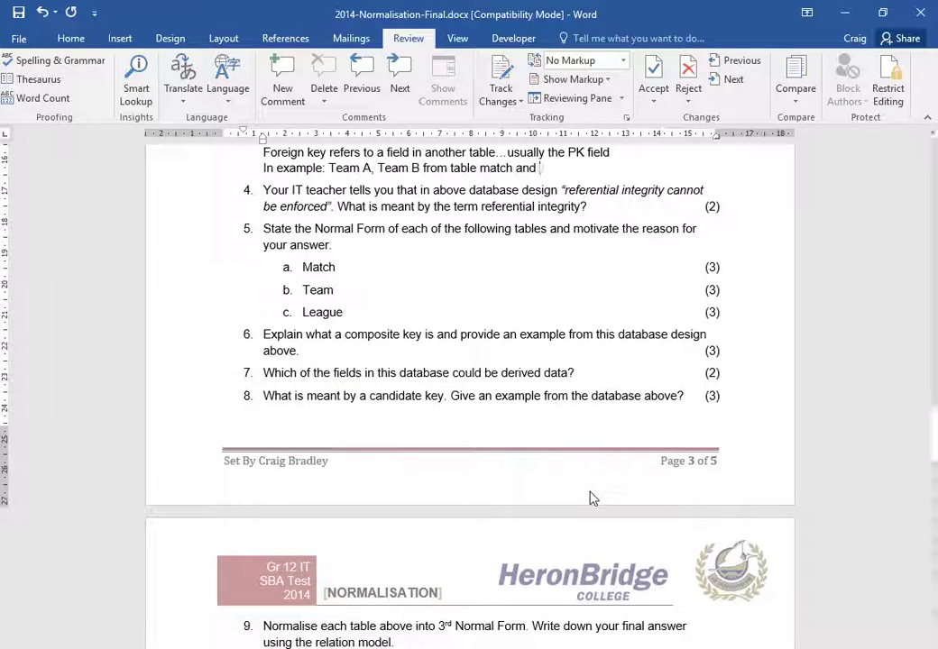
Complete the question 3 example line with "league from table from table team"
text(league from )
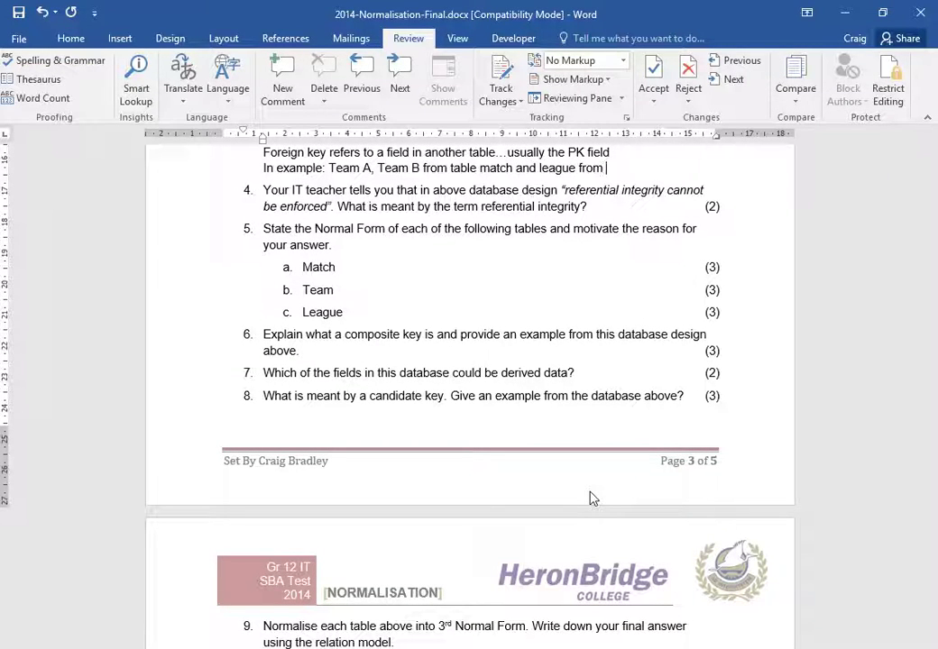
text(table)
scroll(592, 498, up, 5)
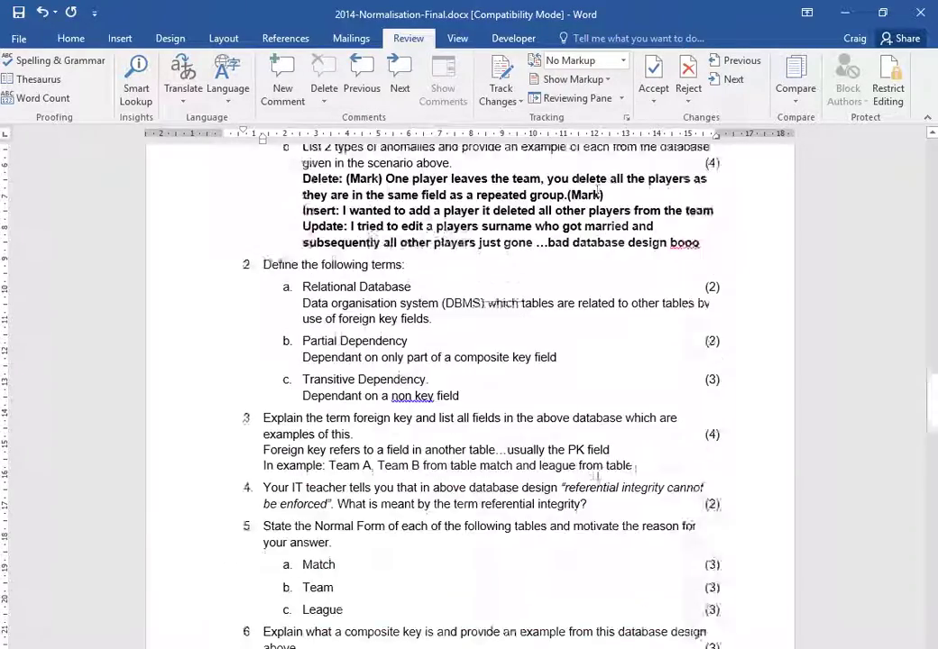
scroll(595, 465, up, 10)
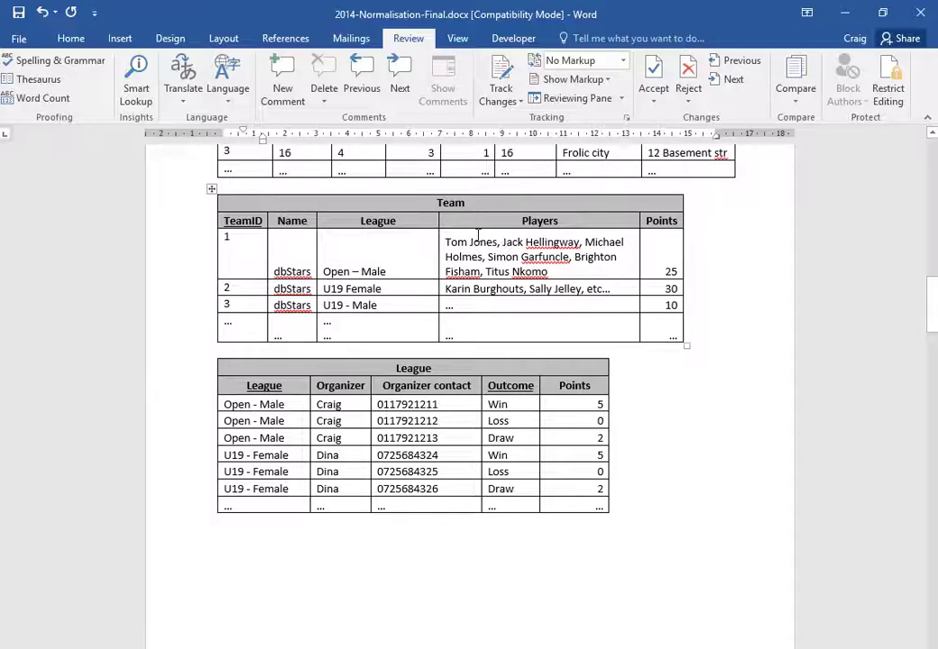
scroll(487, 261, down, 15)
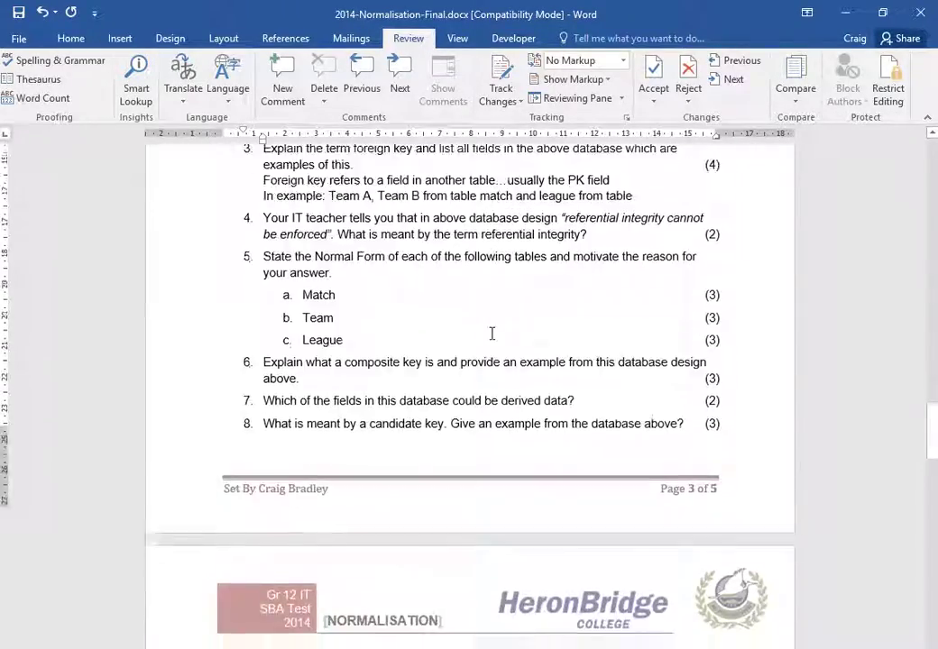
scroll(491, 338, down, 8)
scroll(494, 335, up, 8)
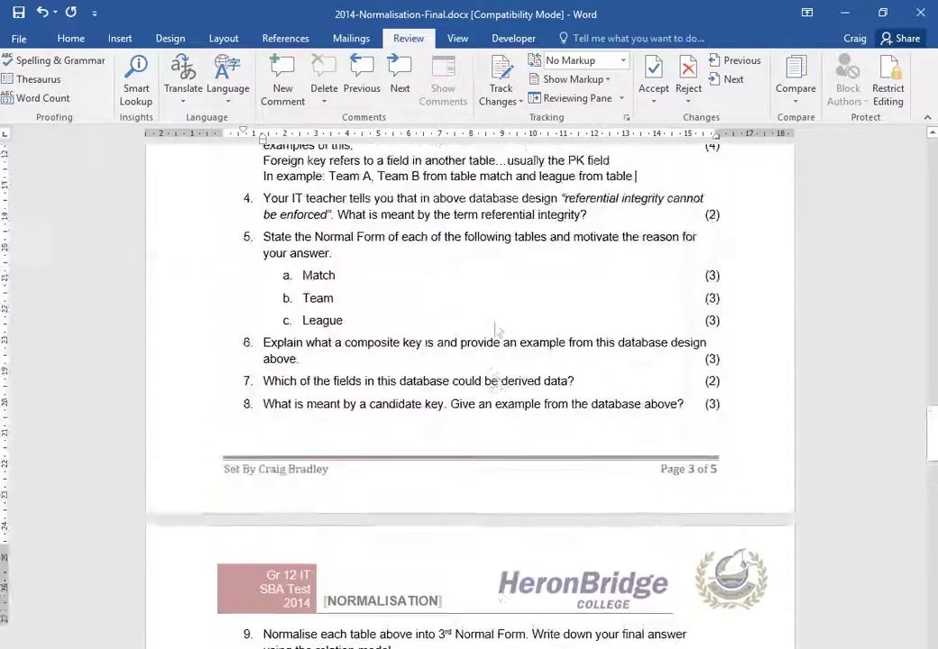
scroll(536, 354, up, 10)
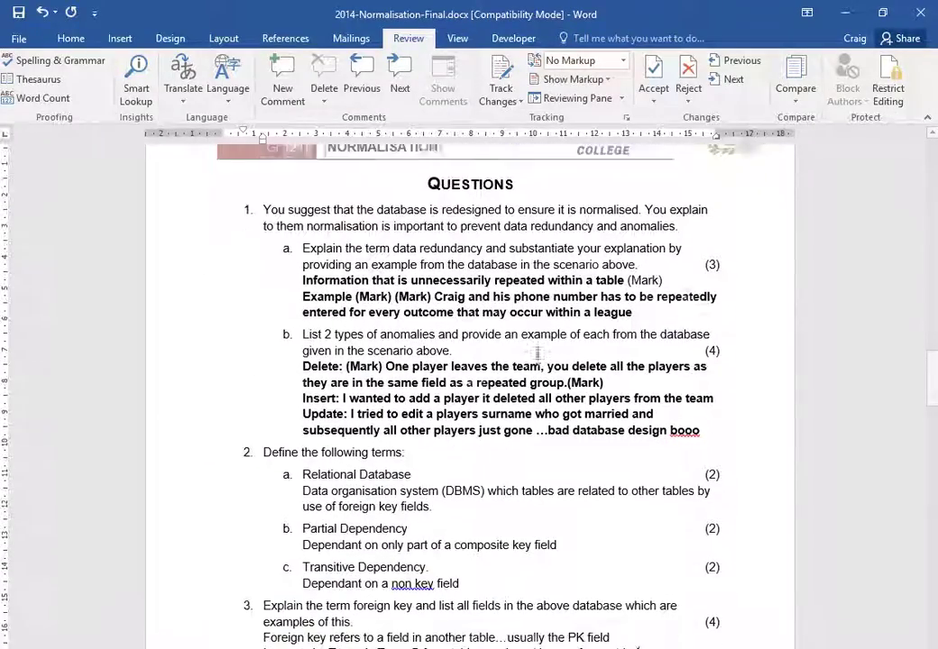
scroll(538, 353, down, 1)
text(om table te)
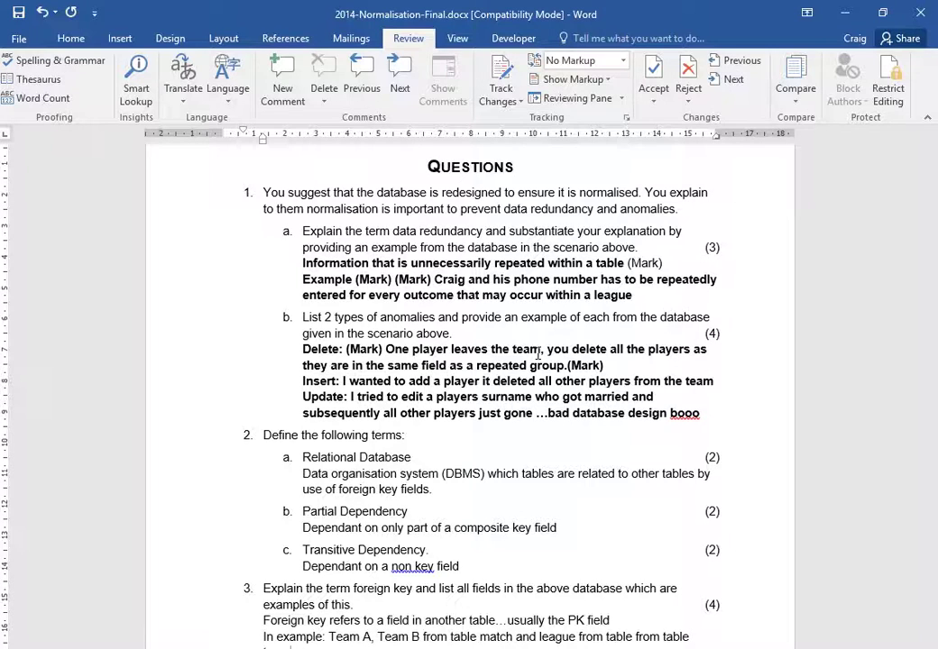
text(am)
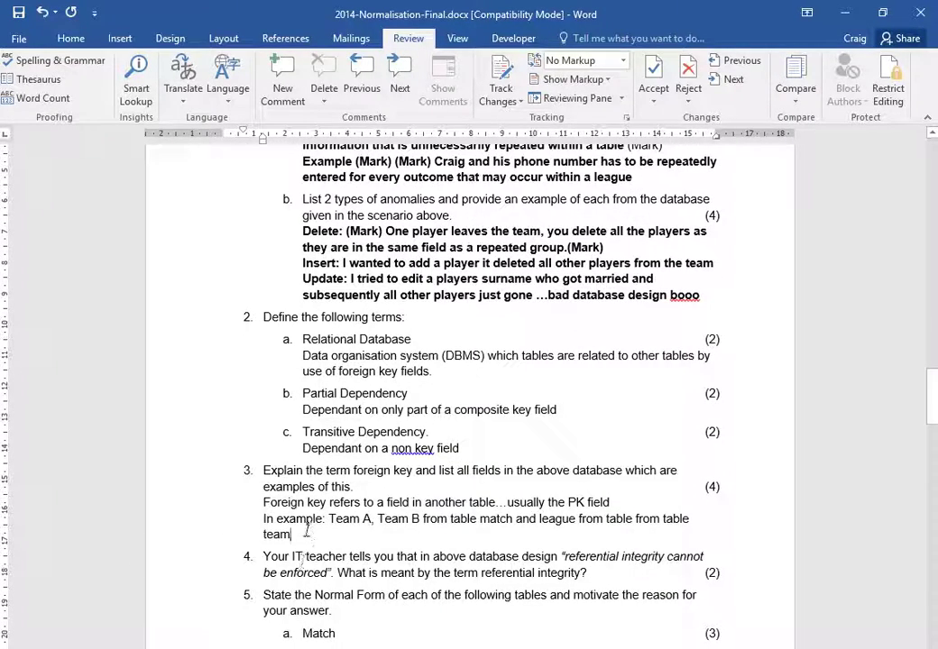
Make the whole answer beneath question 3, from "Foreign key refers" through "team", bold
drag(307, 532, 236, 505)
key(ctrl+b)
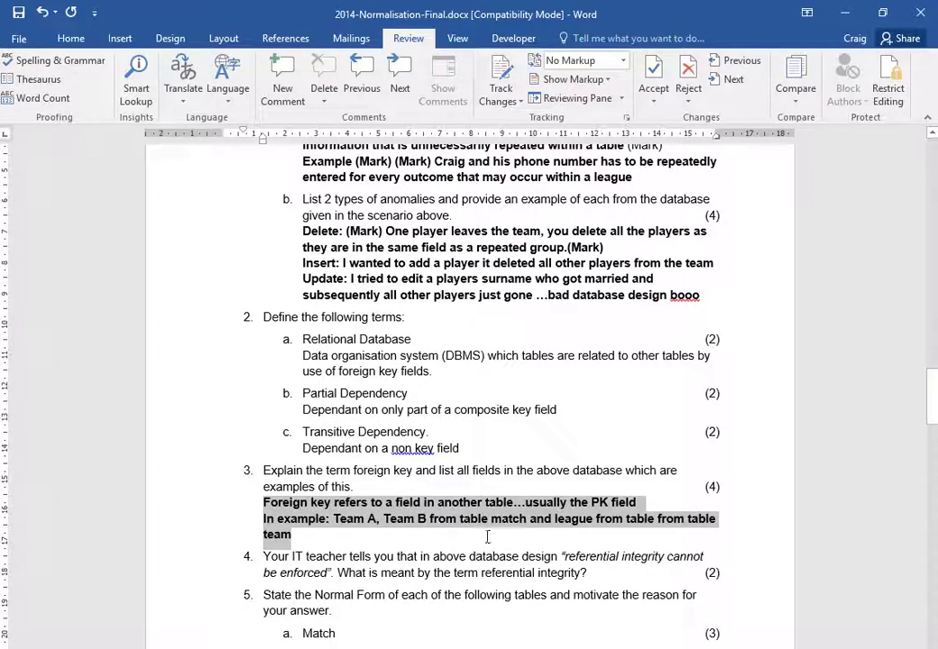
click(464, 503)
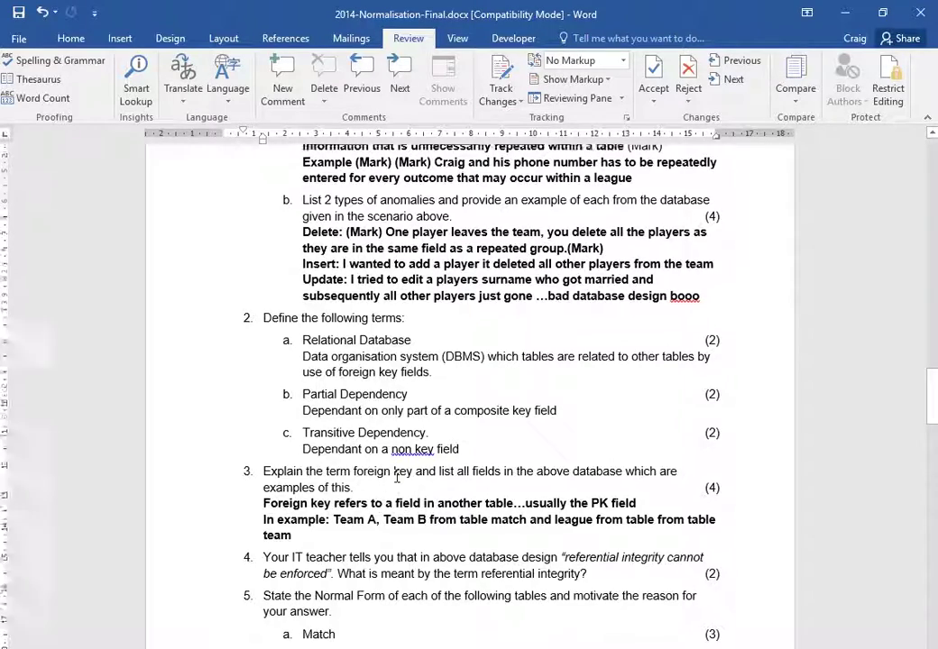
scroll(396, 442, up, 15)
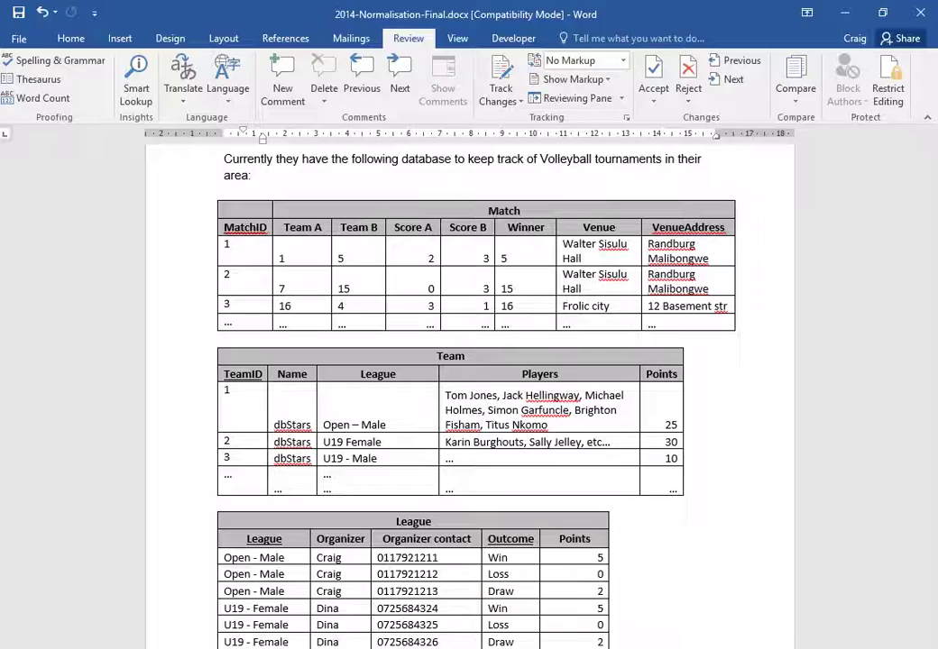
scroll(497, 526, down, 10)
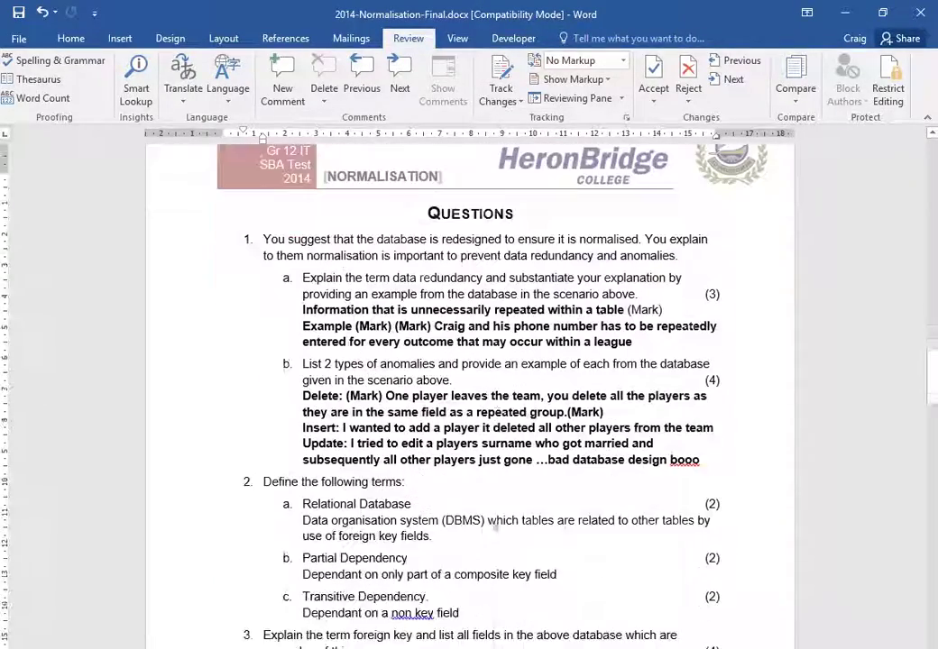
scroll(461, 505, down, 5)
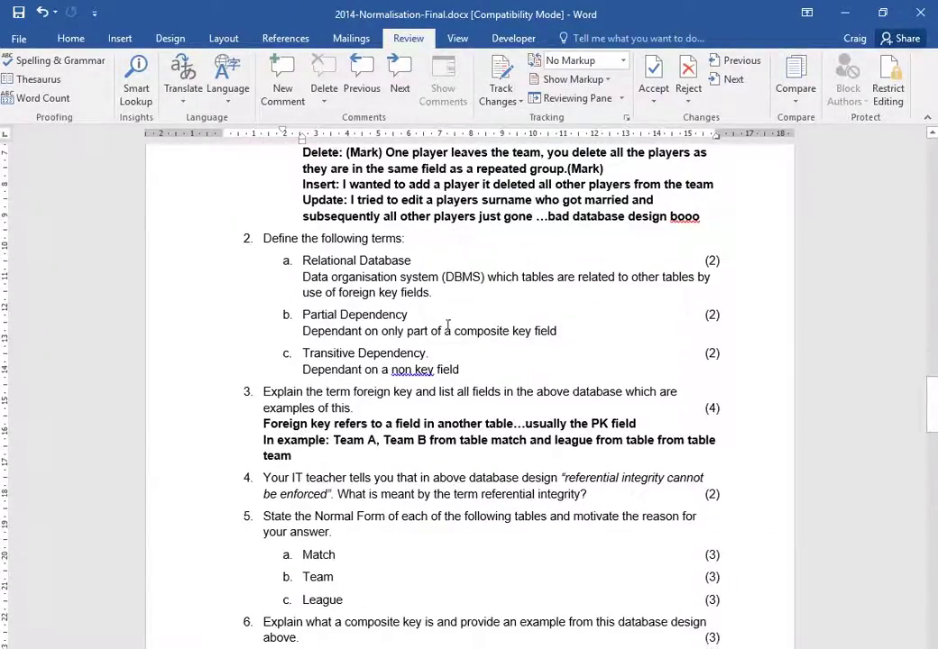
key(shift+Up)
key(shift+Home)
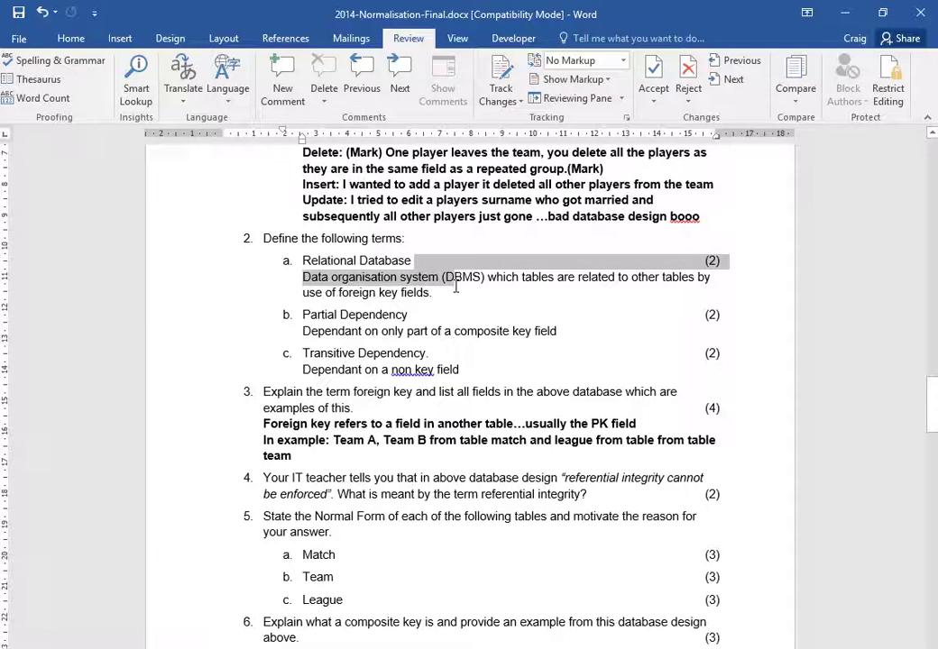
key(Down)
key(Down)
key(shift+Home)
Make the two-line definition beneath "Relational Database" in question 2a bold
click(455, 287)
key(shift+Up)
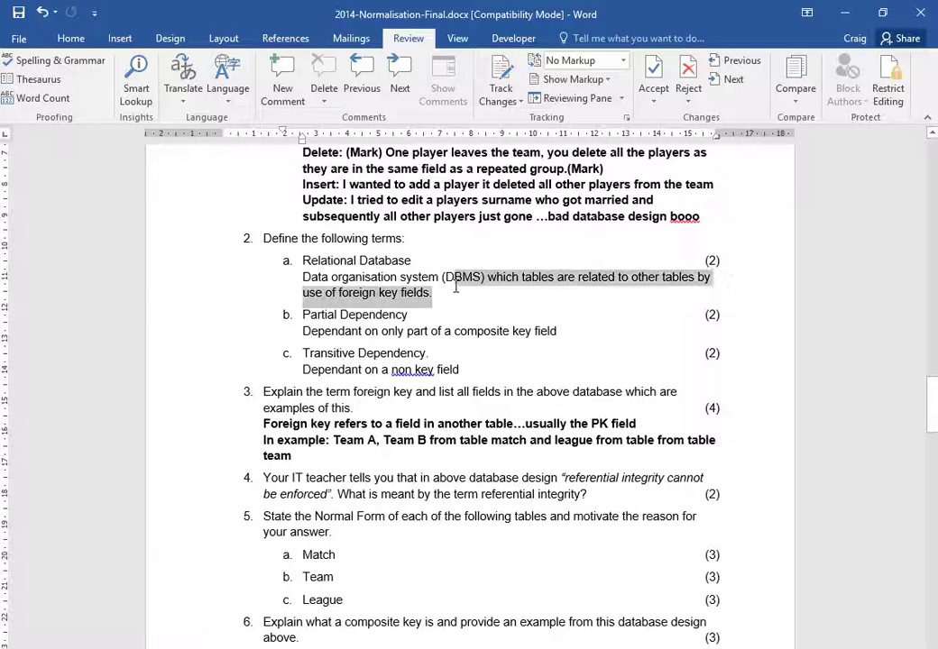
key(shift+Home)
key(ctrl+b)
Make the answer "Dependant on only part of a composite key field" in question 2b bold
key(Down)
key(Down)
key(Down)
key(Up)
key(End)
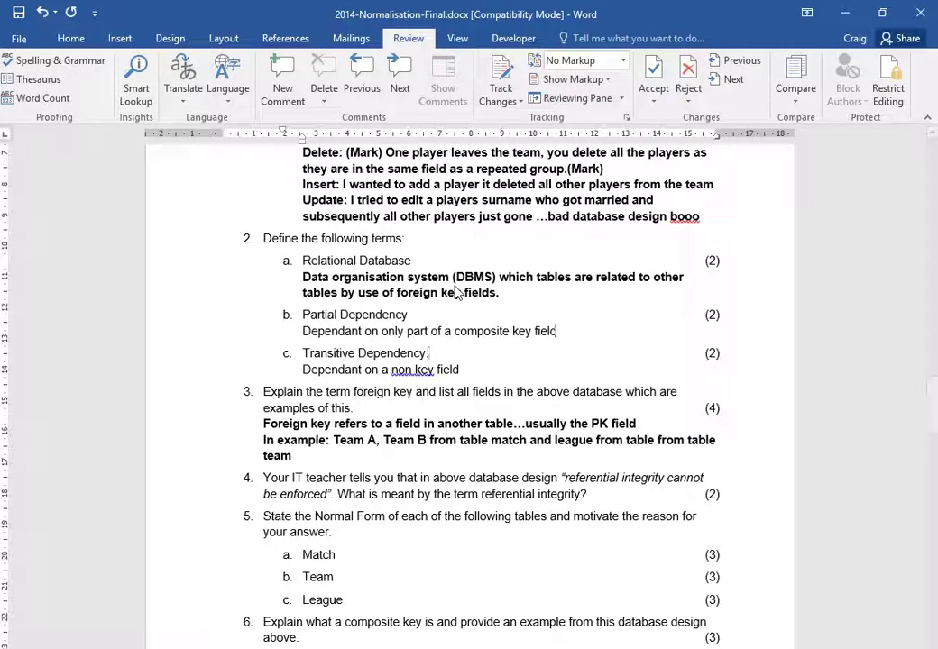
key(shift+Home)
key(ctrl+b)
Make the answer "Dependant on a non key field" in question 2c bold
key(Down)
key(Down)
key(shift+Home)
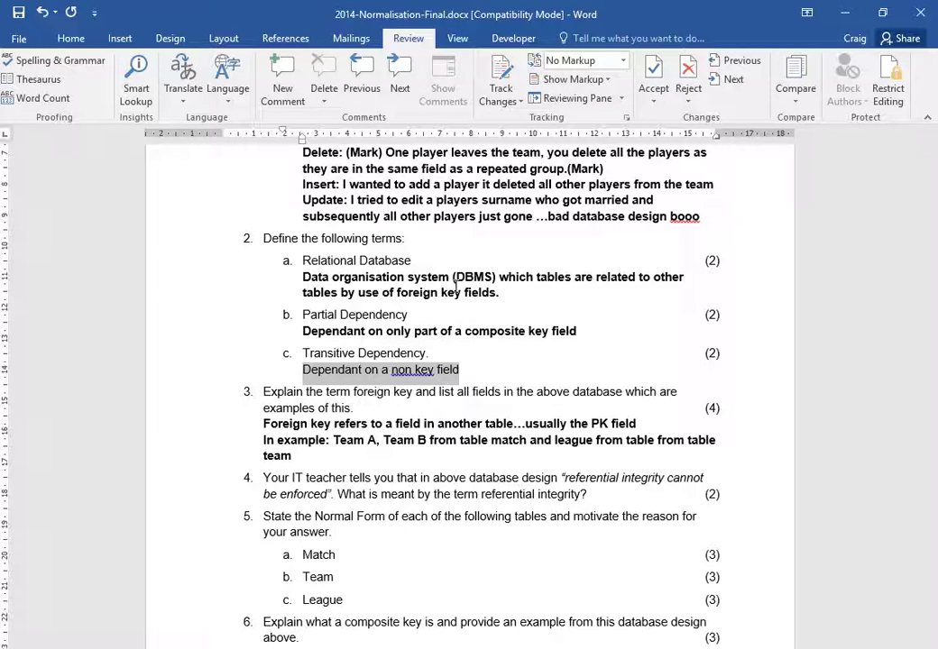
key(ctrl+b)
Write beneath question 4 "referential integrity means that the foreign key must refer to data that exists in the table it is relating too."
key(Down)
key(Down)
key(Down)
key(Down)
key(Down)
key(Down)
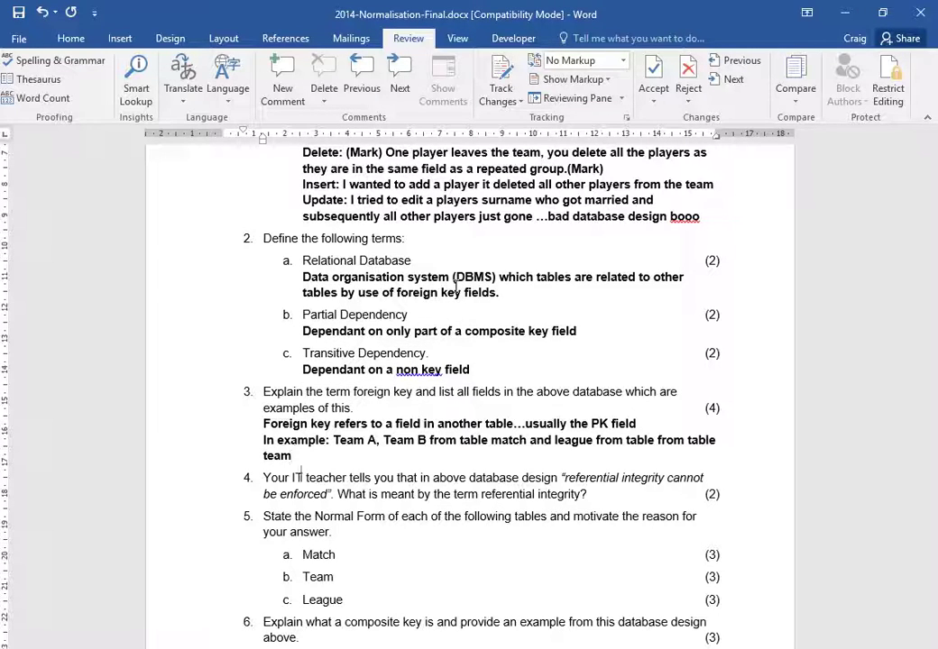
key(Up)
key(End)
key(Return)
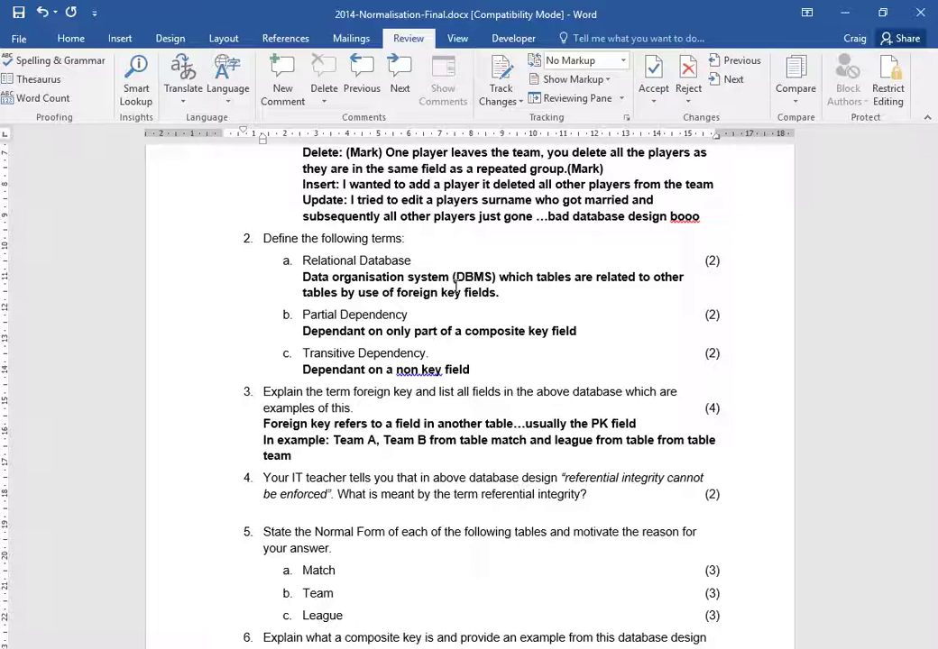
text(referential inte)
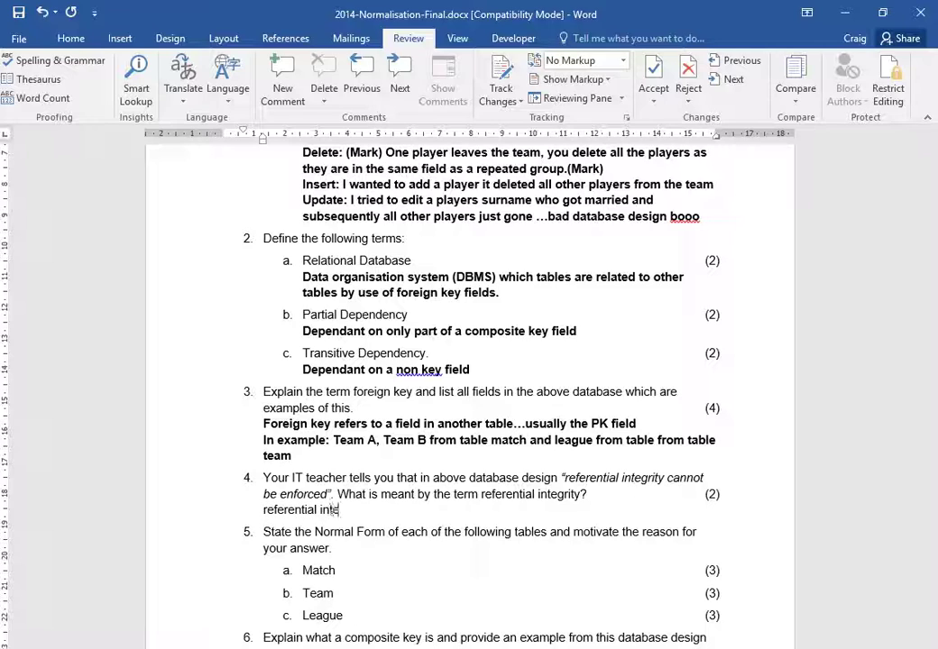
text(grity means that )
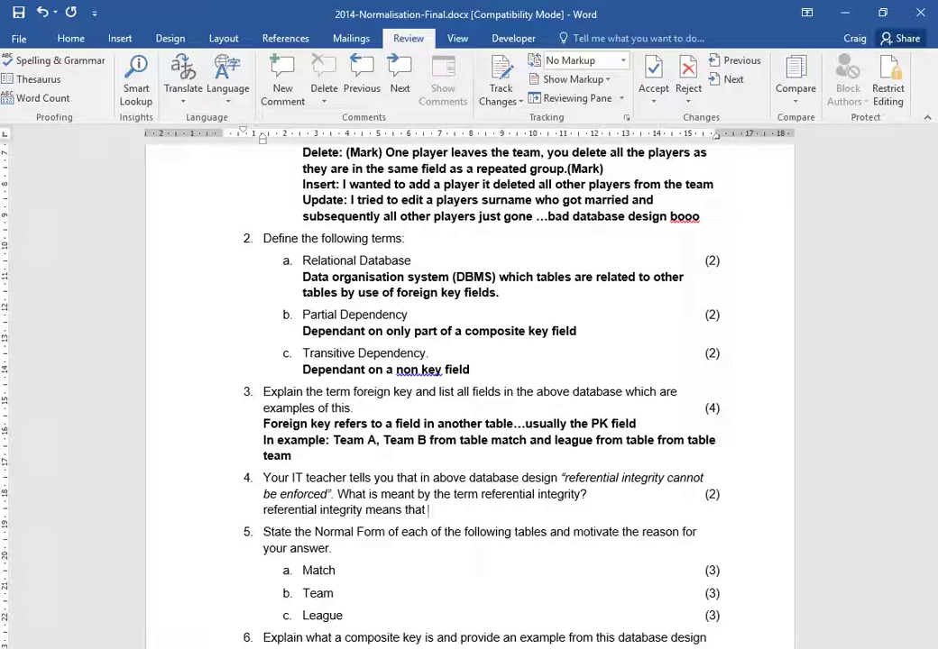
text(the foreign key must)
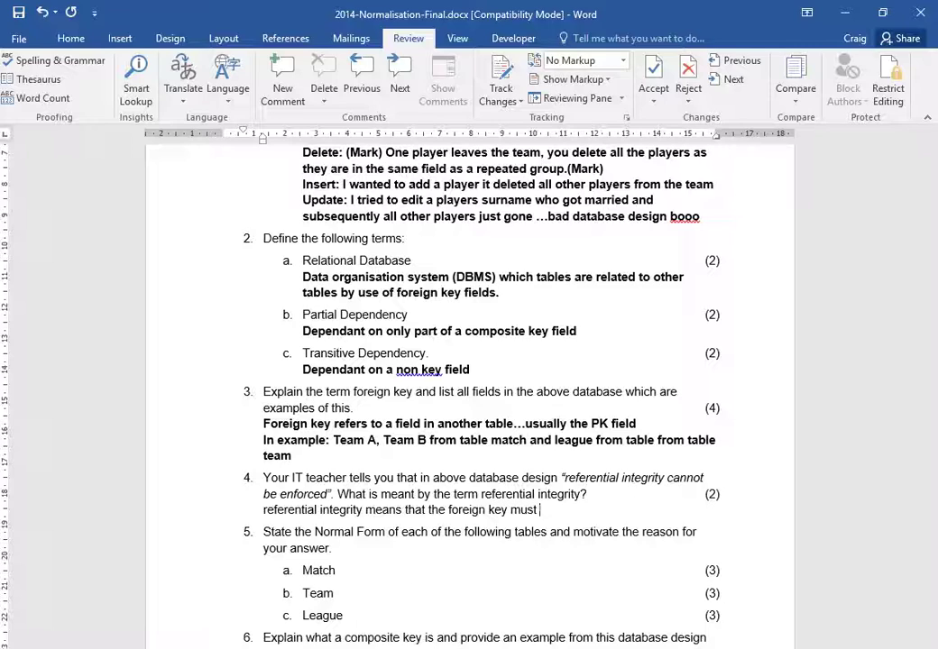
text( refer to data that exi)
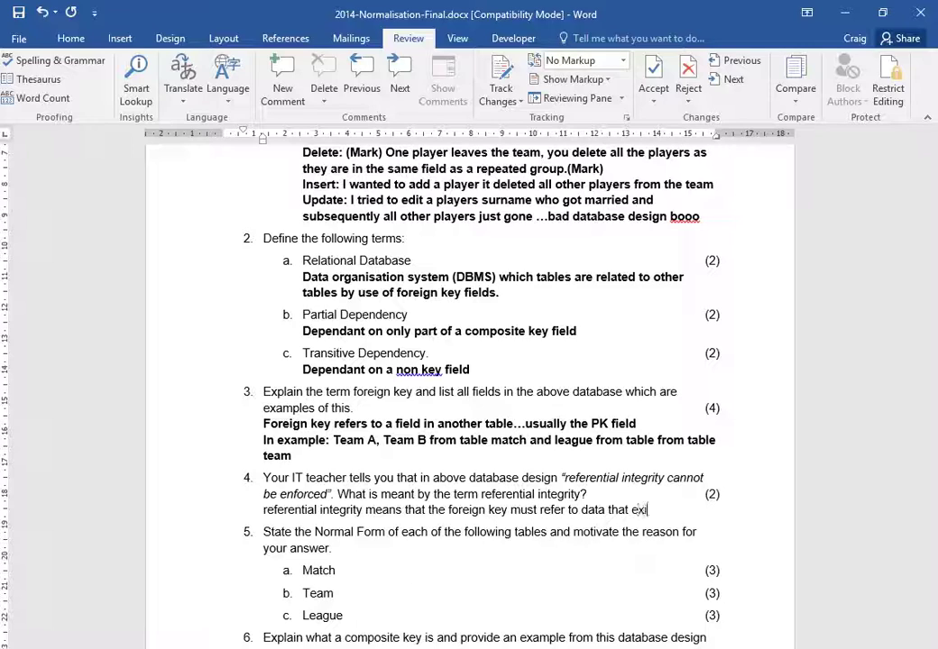
text(sts in the table it is re)
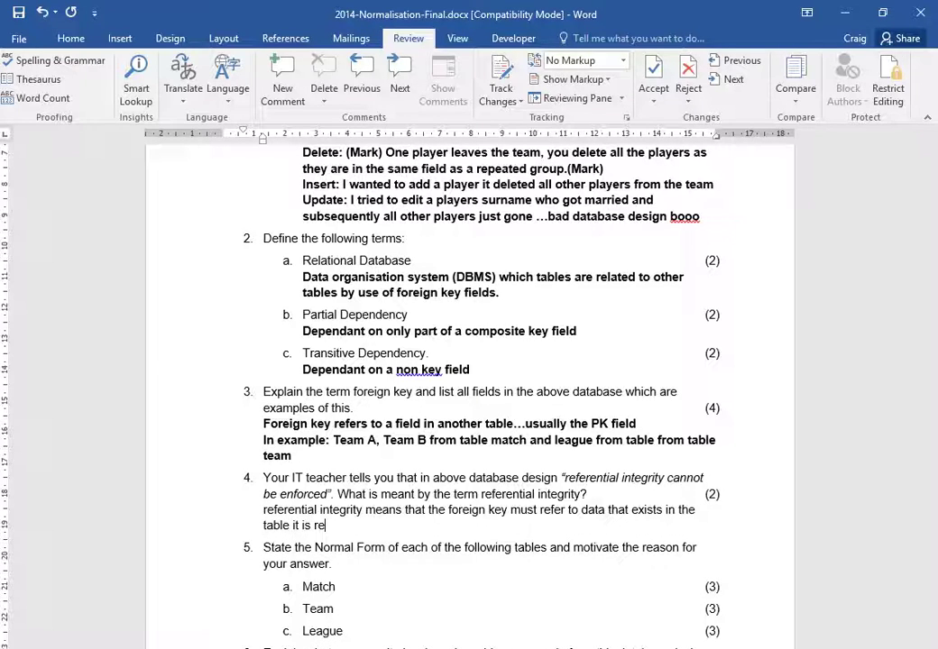
text(lating too. Thi)
Make the whole two-line referential integrity answer beneath question 4 bold
click(120, 38)
scroll(577, 442, up, 15)
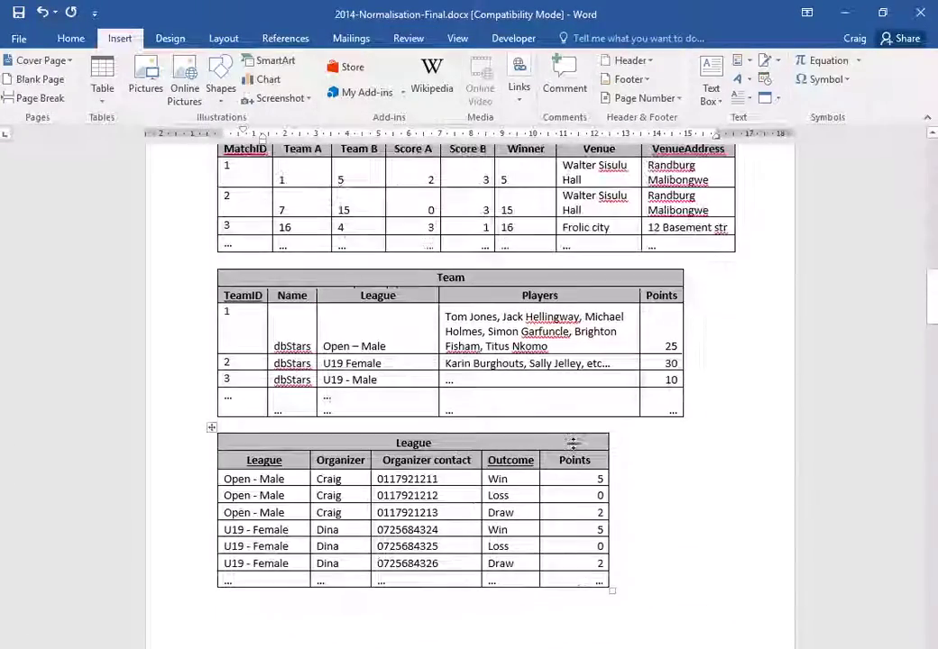
scroll(572, 443, up, 3)
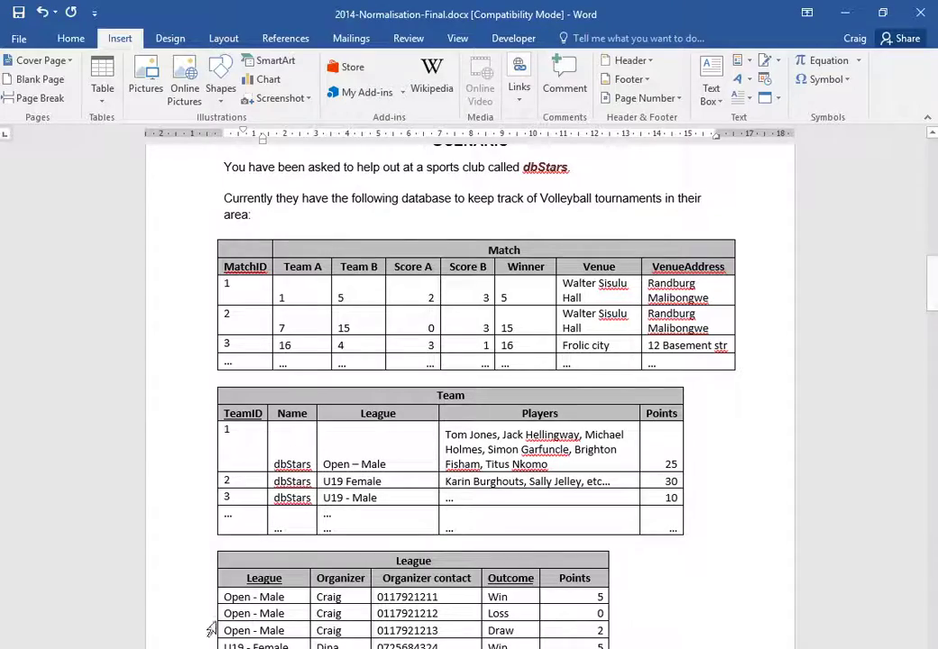
scroll(789, 486, down, 15)
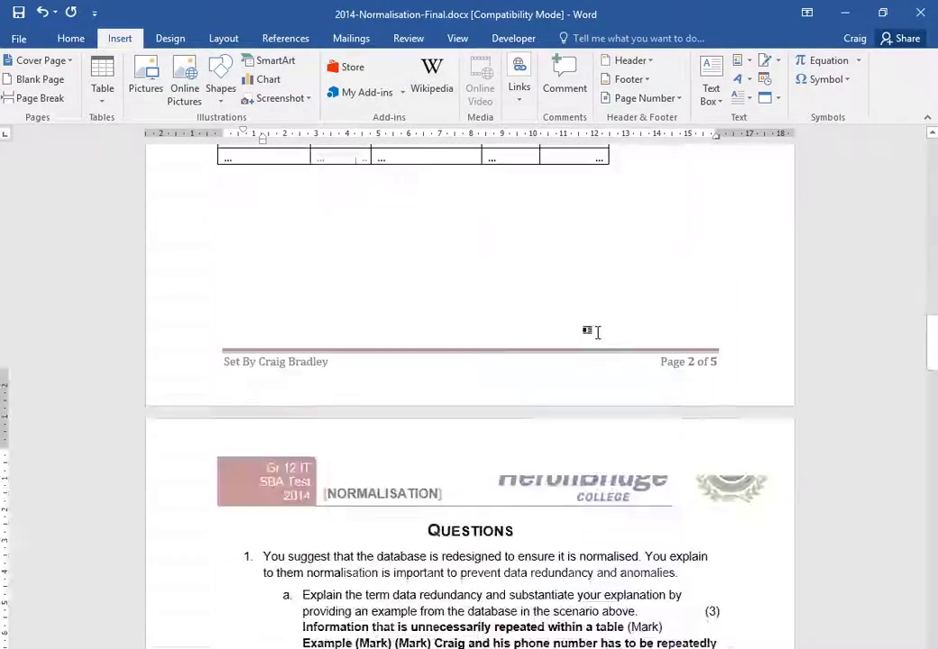
scroll(583, 335, down, 10)
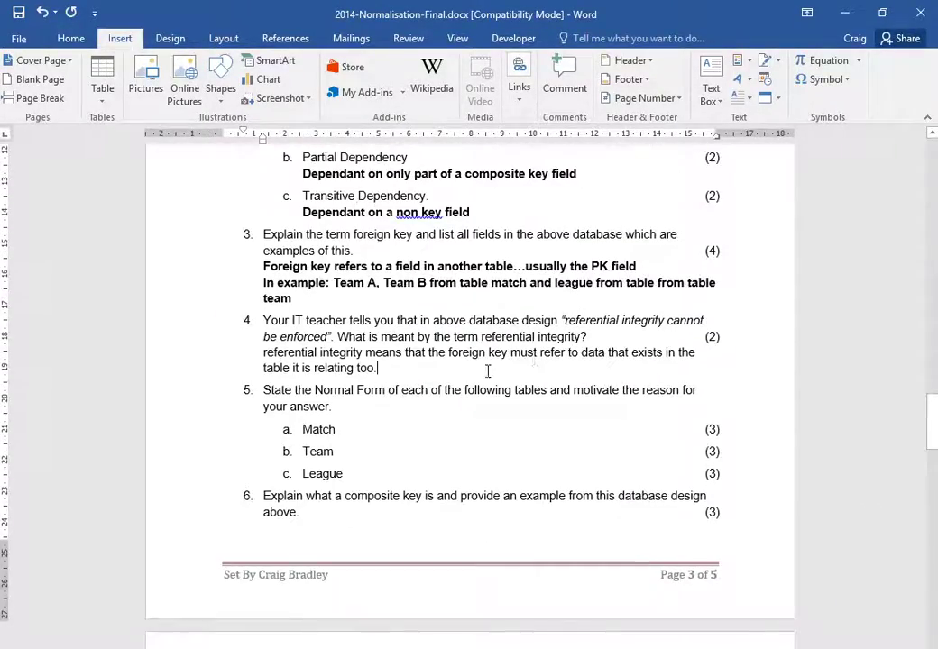
click(477, 370)
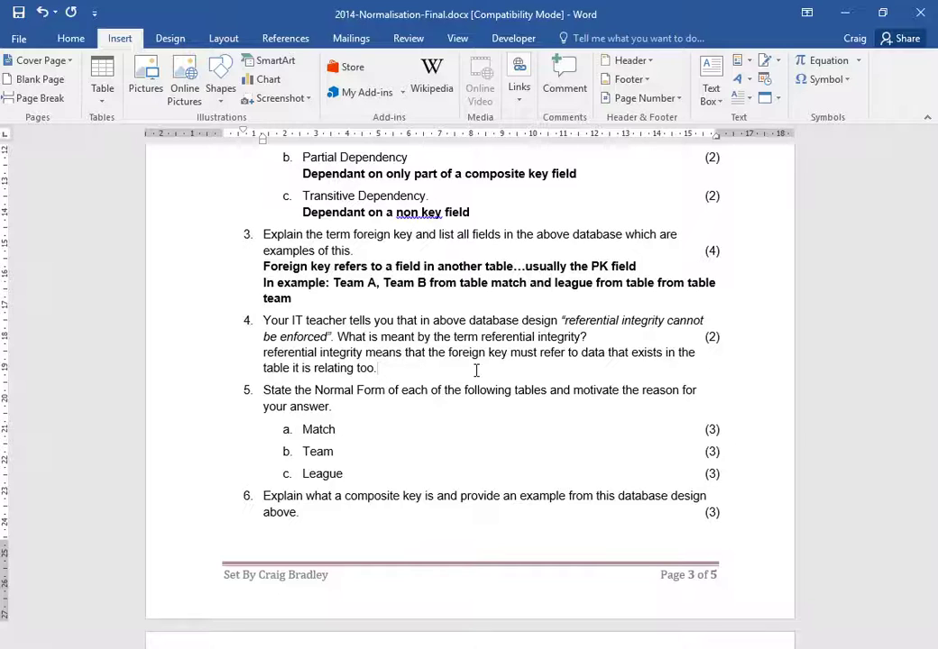
key(shift+Up)
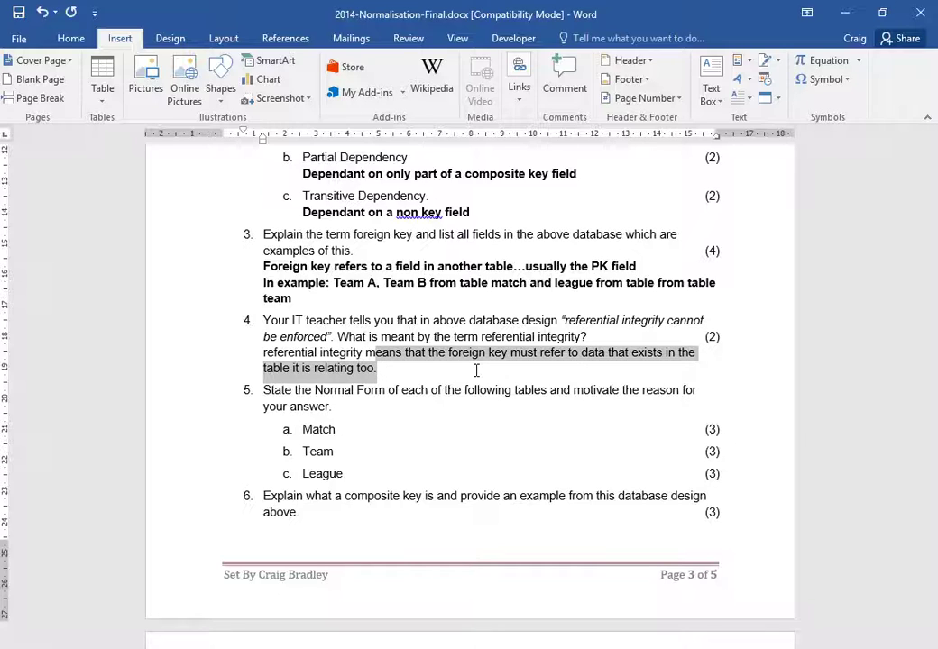
key(shift+Home)
key(ctrl+b)
key(Down)
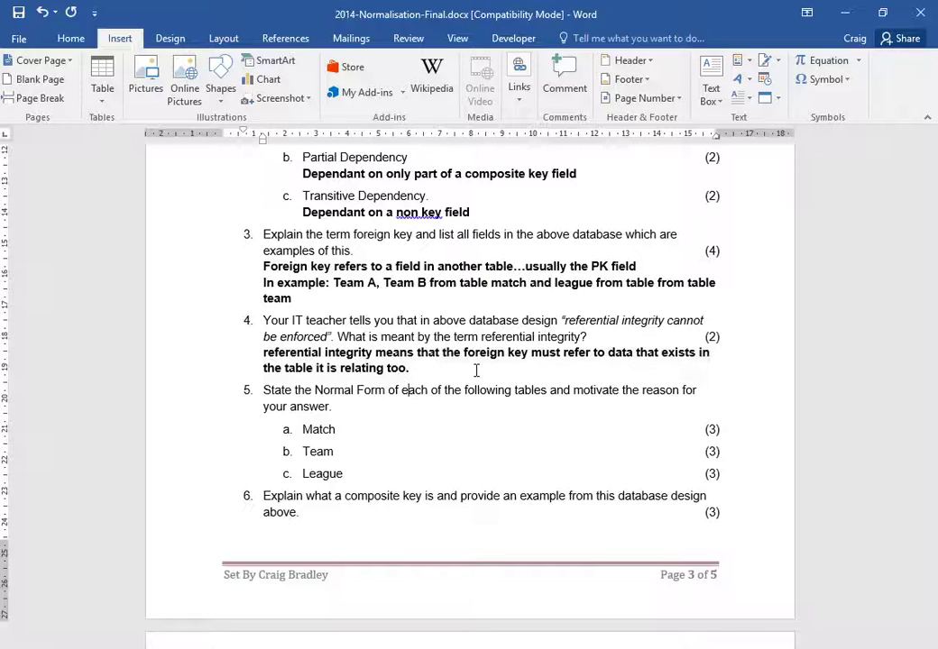
Add an empty answer line beneath "Match" in question 5a, within the same list item
key(Down)
key(Down)
key(shift+Return)
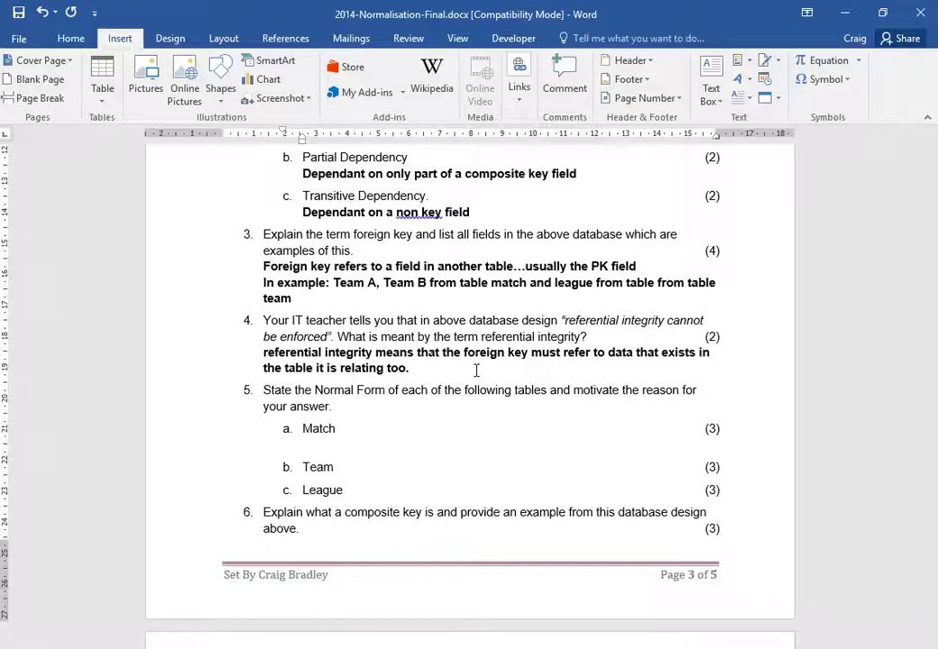
Review the Match, Team and League tables in the scenario against question 5 on normal forms
scroll(344, 332, up, 15)
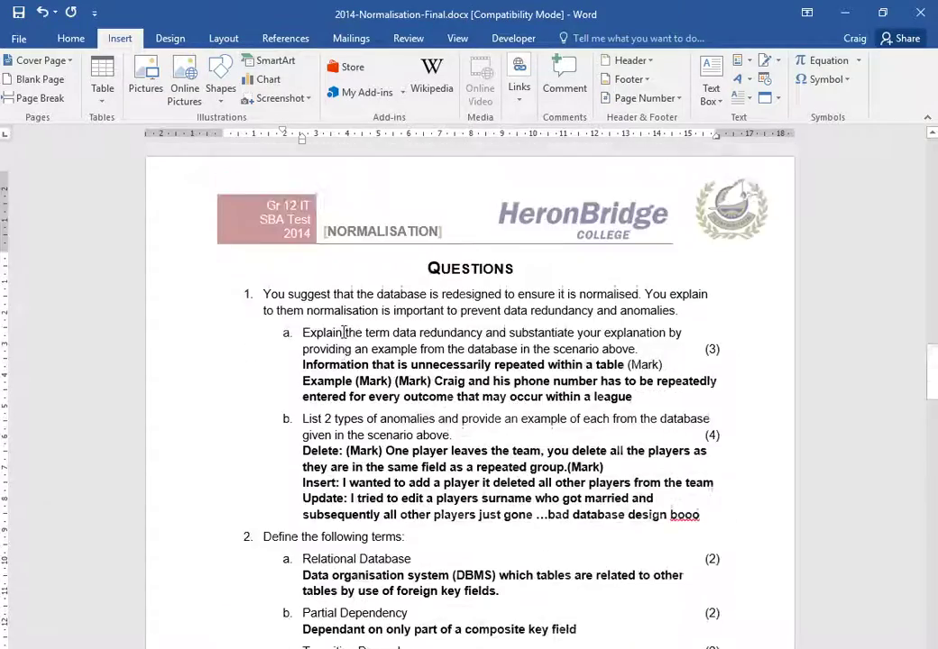
scroll(344, 333, up, 10)
scroll(347, 340, down, 3)
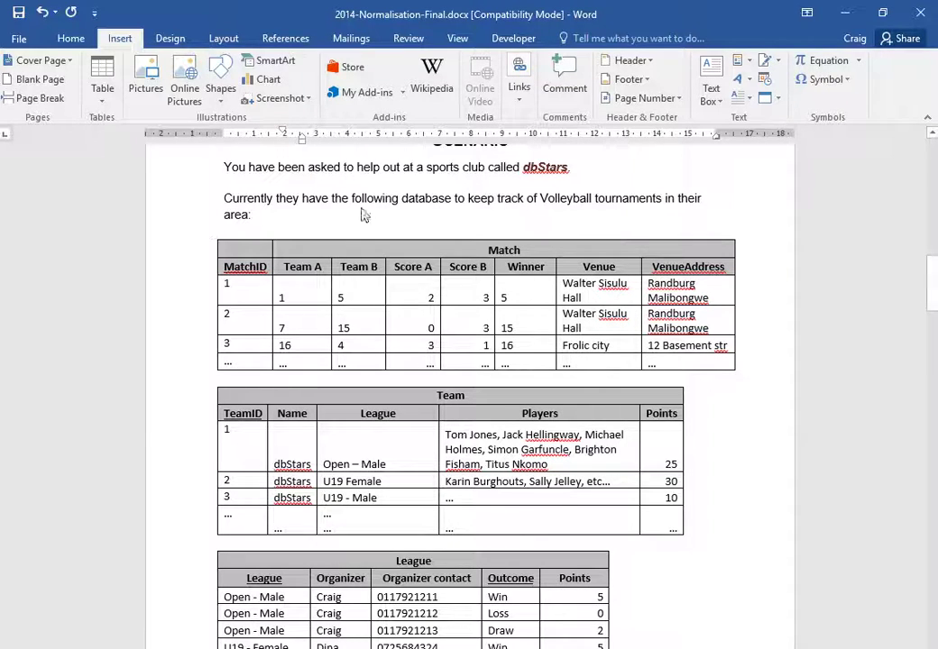
scroll(370, 230, down, 20)
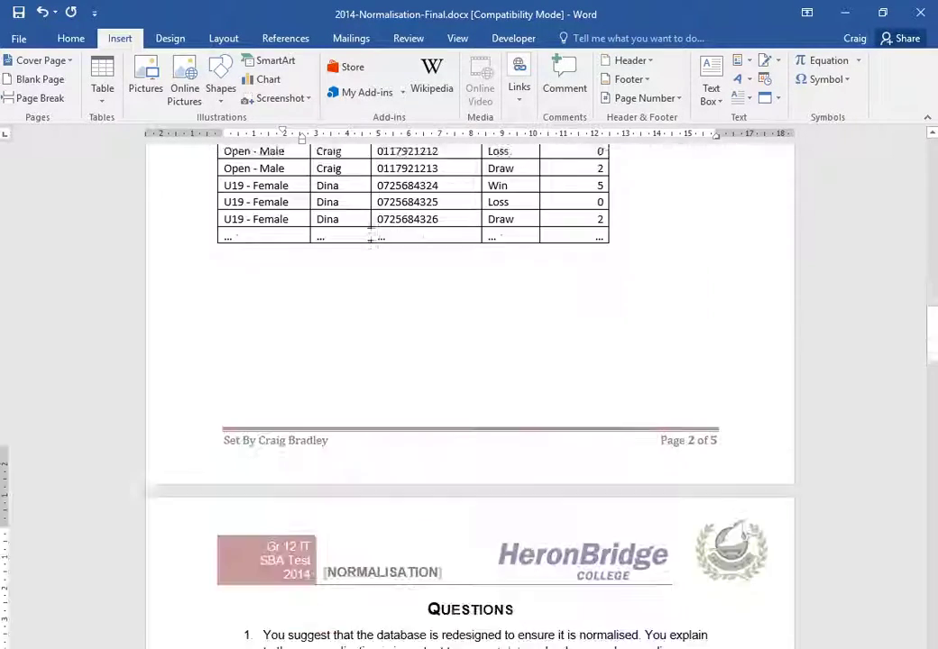
scroll(373, 254, down, 10)
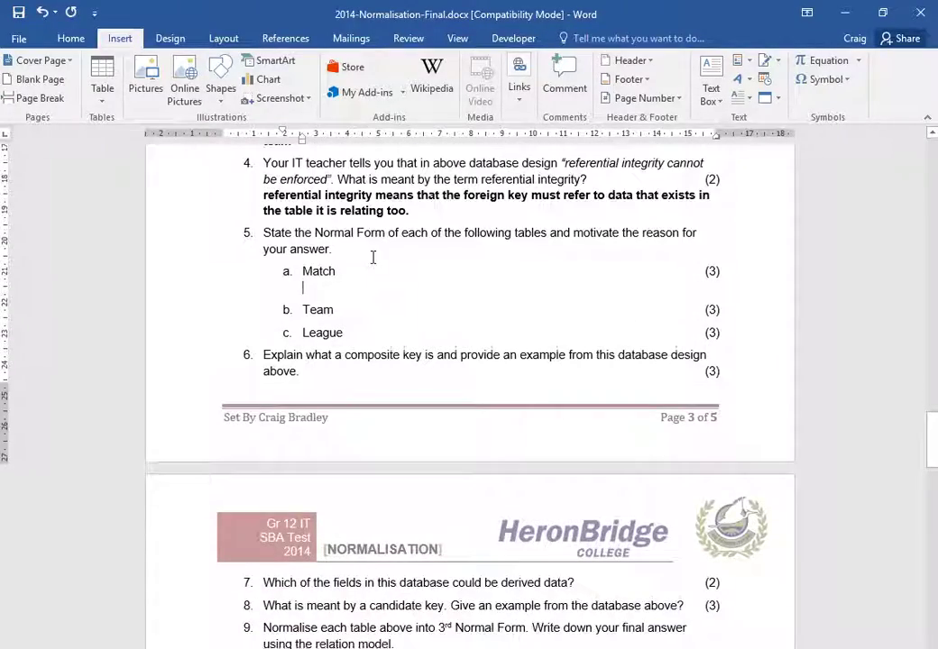
click(366, 250)
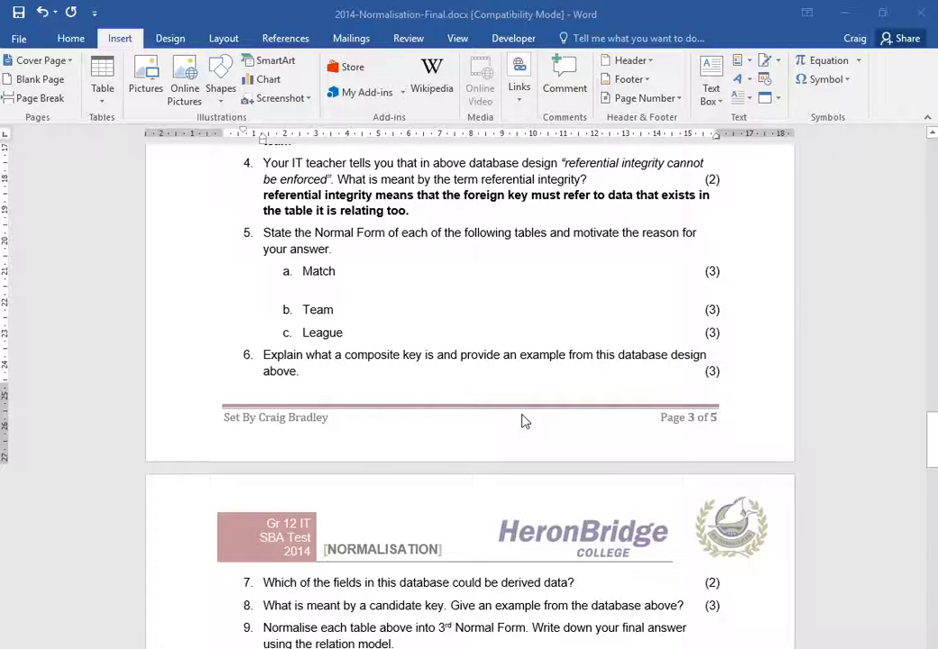
Open a blank Notepad note and list the first normal form rules on separate lines: "1st", "No repeated", "PK"
key(ctrl+alt+n)
text(`s)
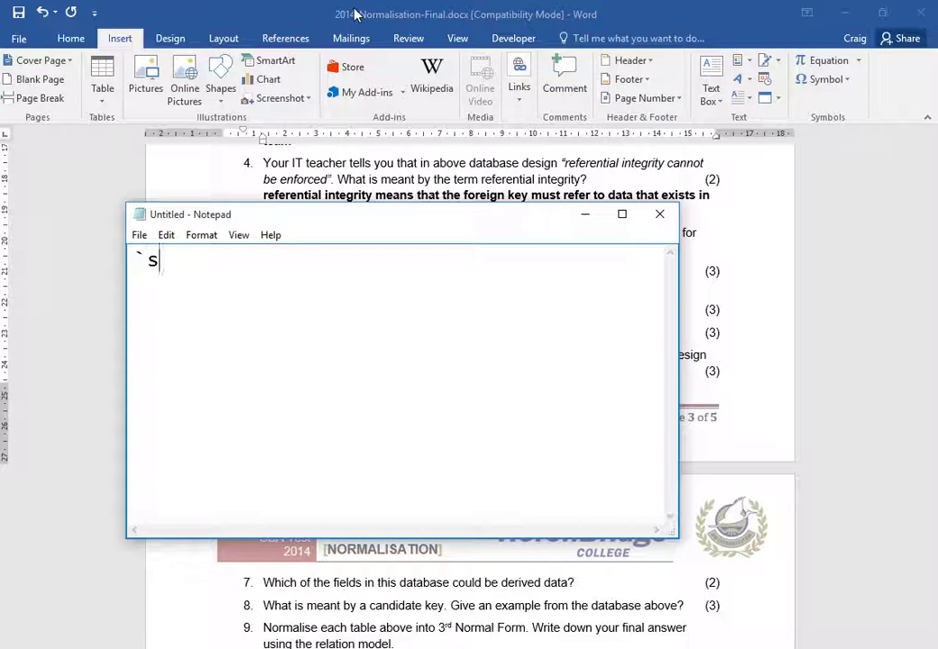
text(t)
key(BackSpace)
key(BackSpace)
key(BackSpace)
text(1st)
key(Return)
text(No )
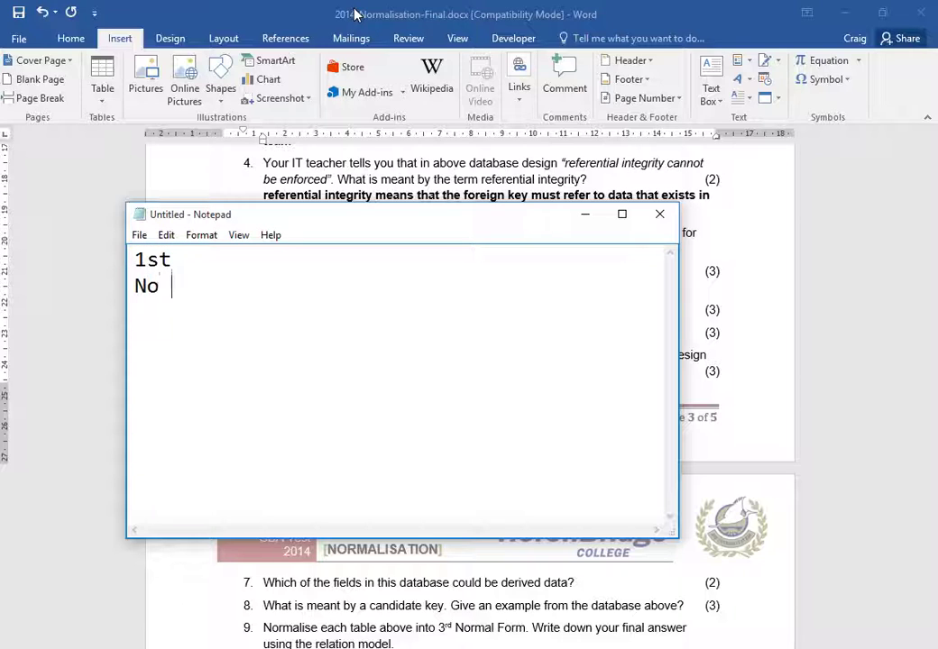
text(repeated)
key(Return)
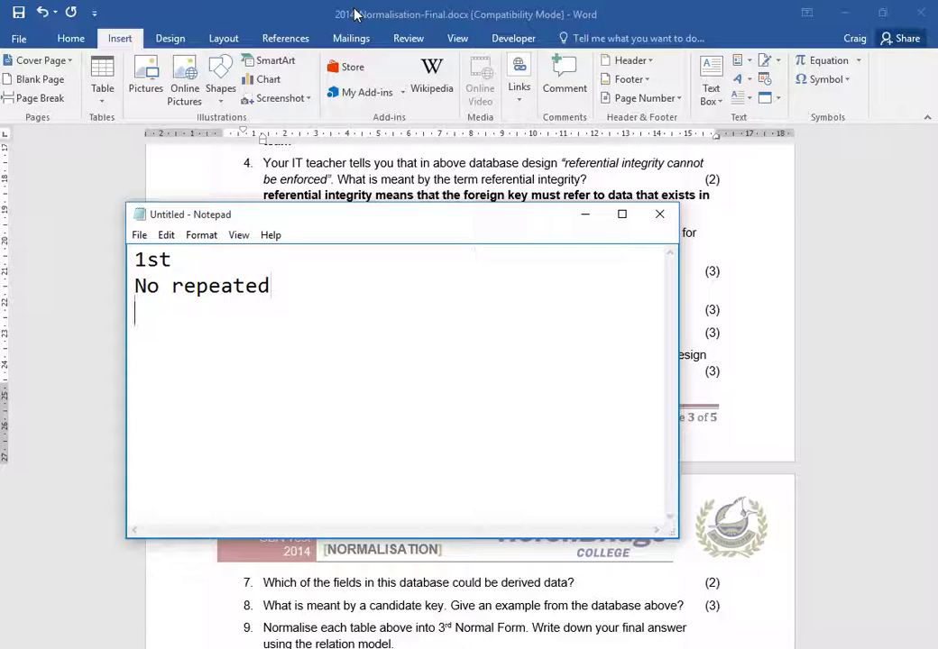
text(PK)
key(Return)
Add the second normal form rules to the note on separate lines: "2nd", "1st", "No Partial"
text(2nd)
key(Return)
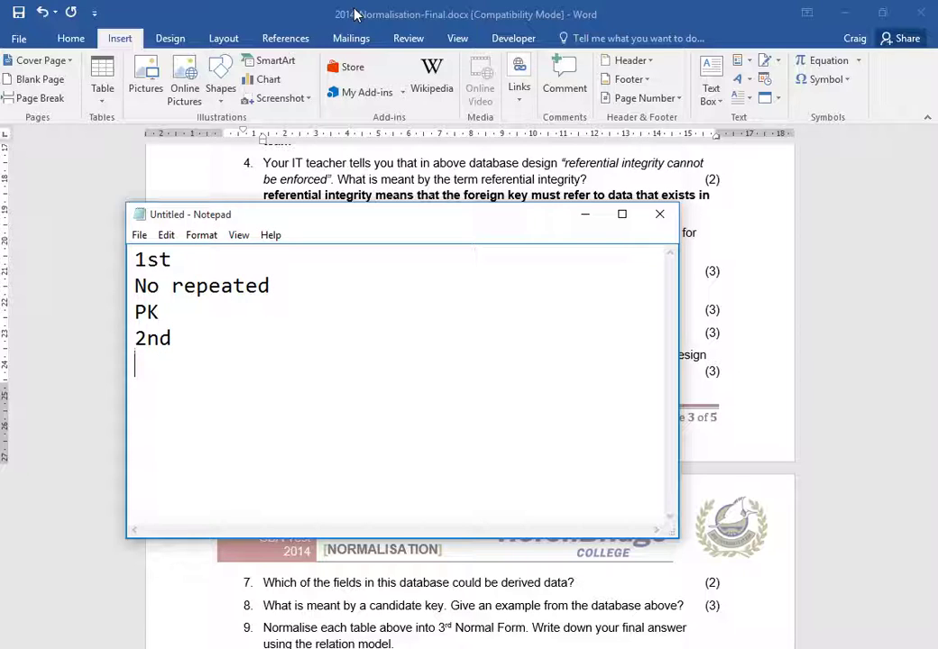
text(1st)
key(Return)
text(No Partial)
key(Return)
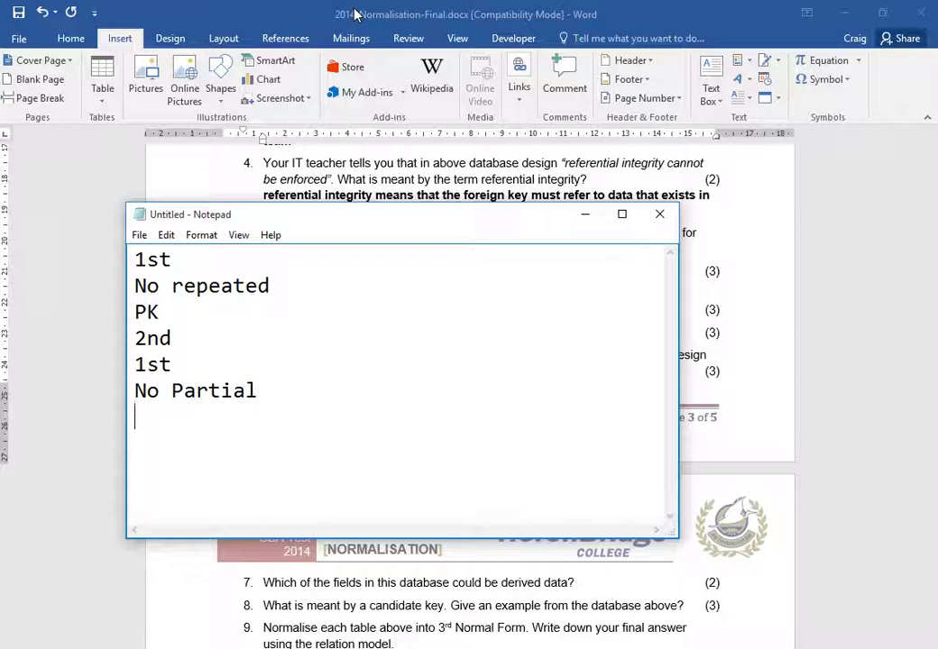
Add the third normal form rules to the note on separate lines: "3rd", "2nd", "Nn transitive"
text(2)
key(BackSpace)
text(3rd)
key(Return)
text(2nd)
key(Return)
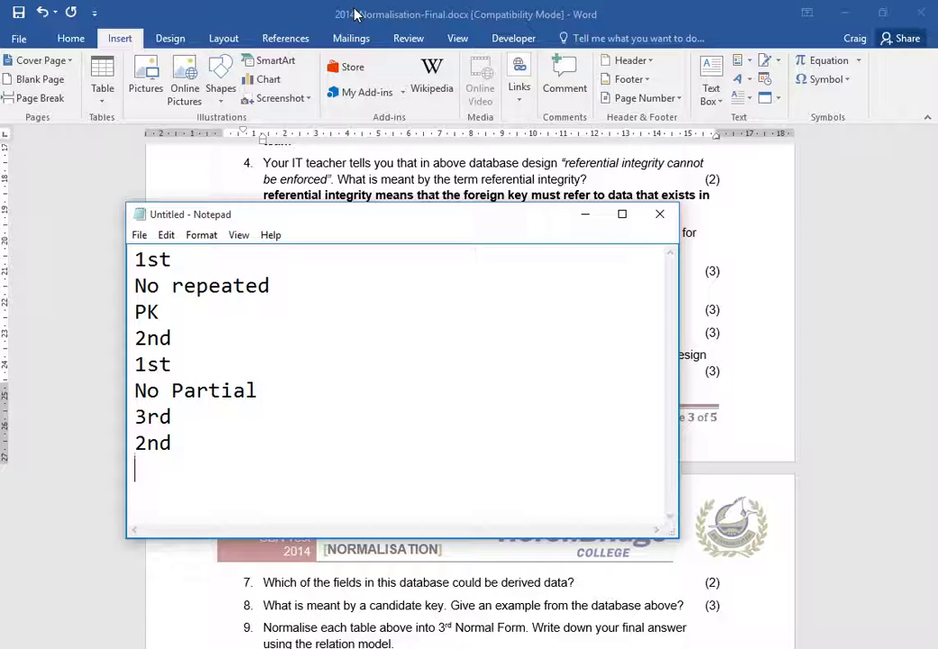
text(Nn transigi)
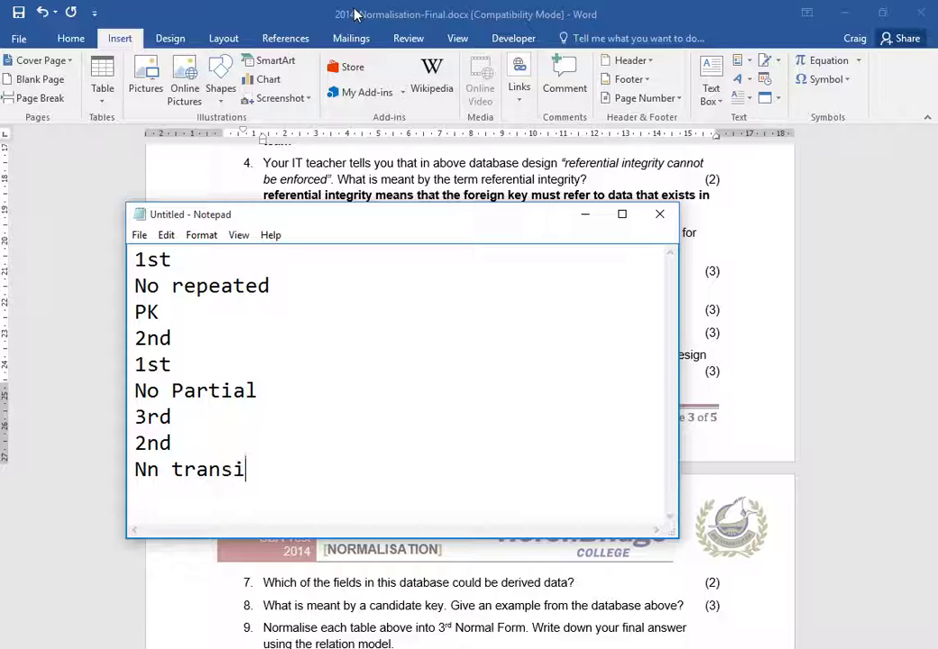
key(BackSpace)
key(BackSpace)
key(BackSpace)
text(itive)
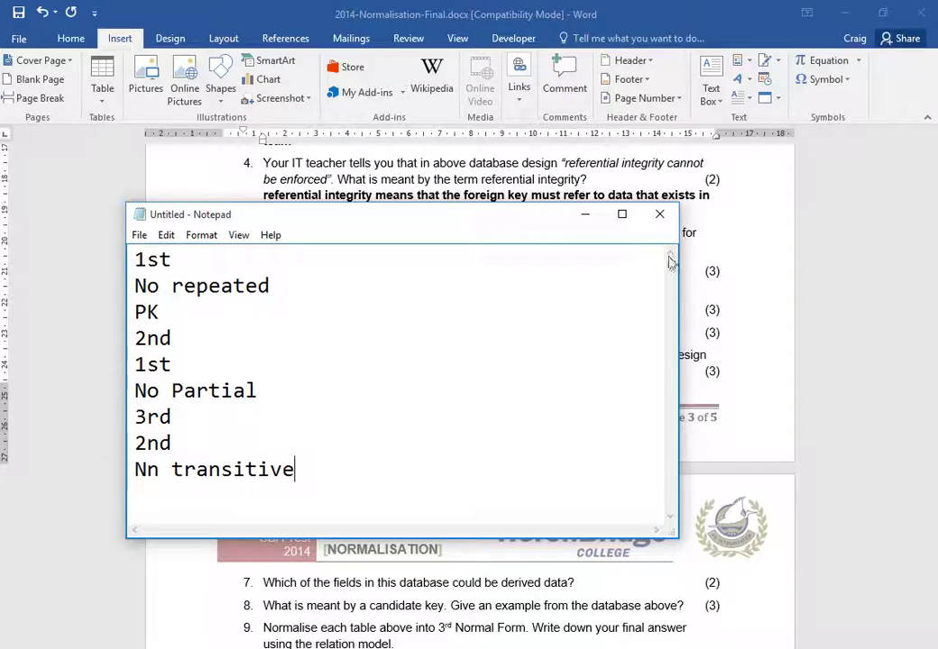
Switch back to the Word document and examine the fields of the scenario's Match table
click(578, 194)
scroll(665, 274, up, 10)
scroll(665, 274, up, 15)
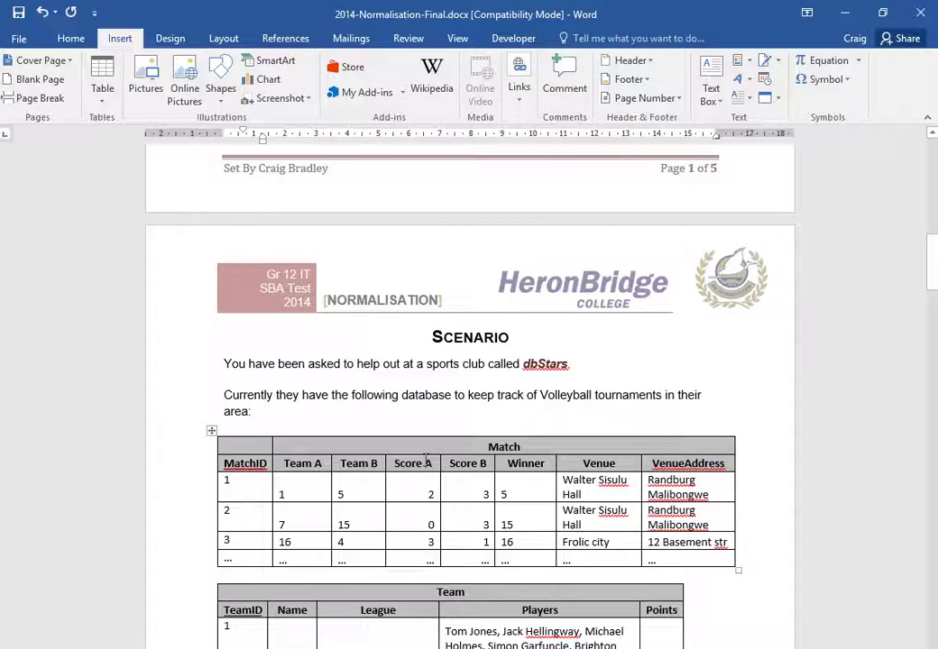
click(435, 464)
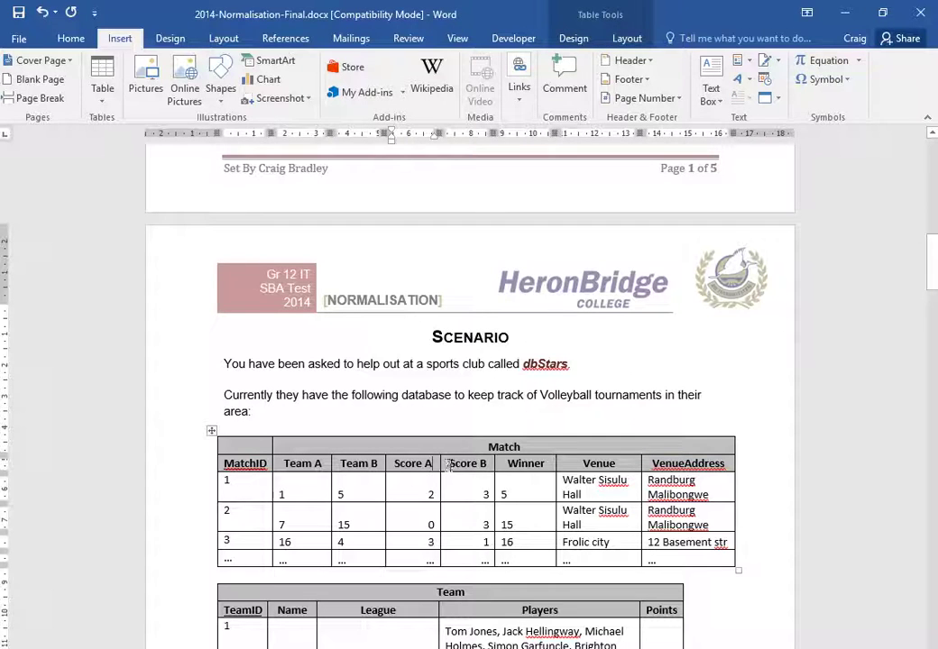
click(449, 464)
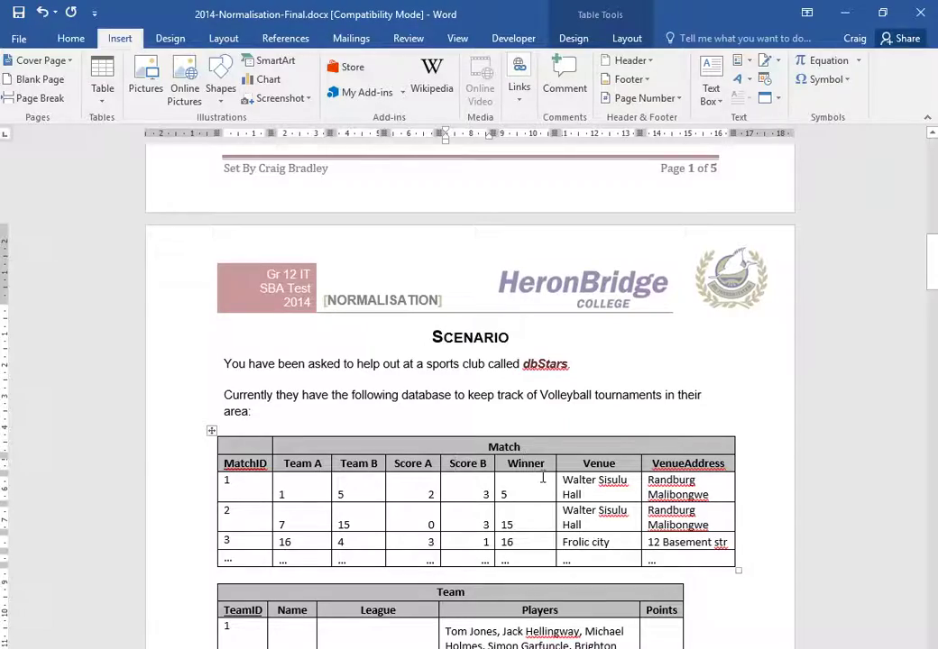
scroll(542, 475, up, 1)
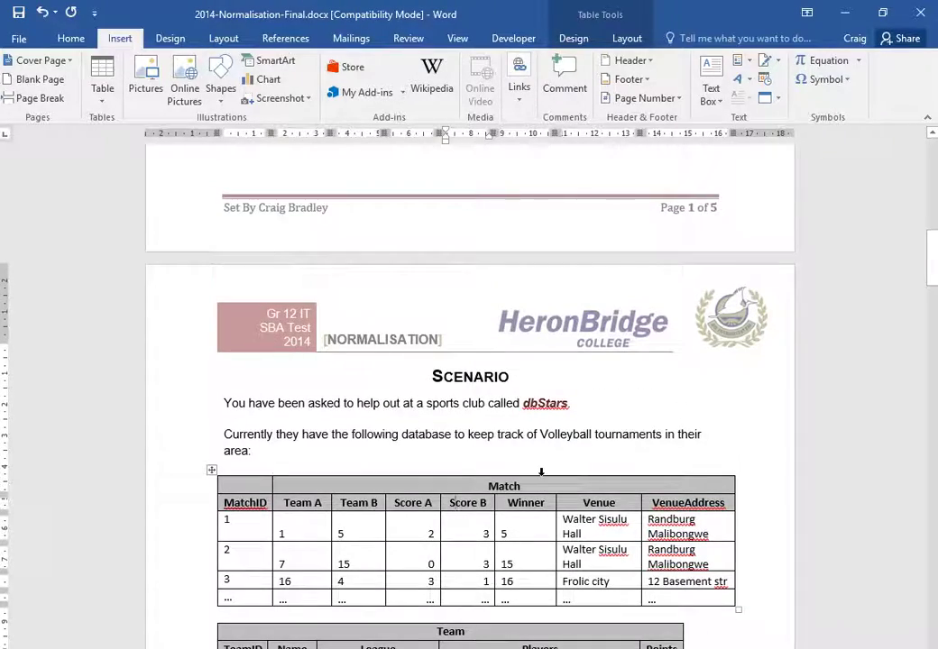
Under Match in question 5a, start the answer with "2 NF – It has a PK, No repeated,"
scroll(541, 471, down, 15)
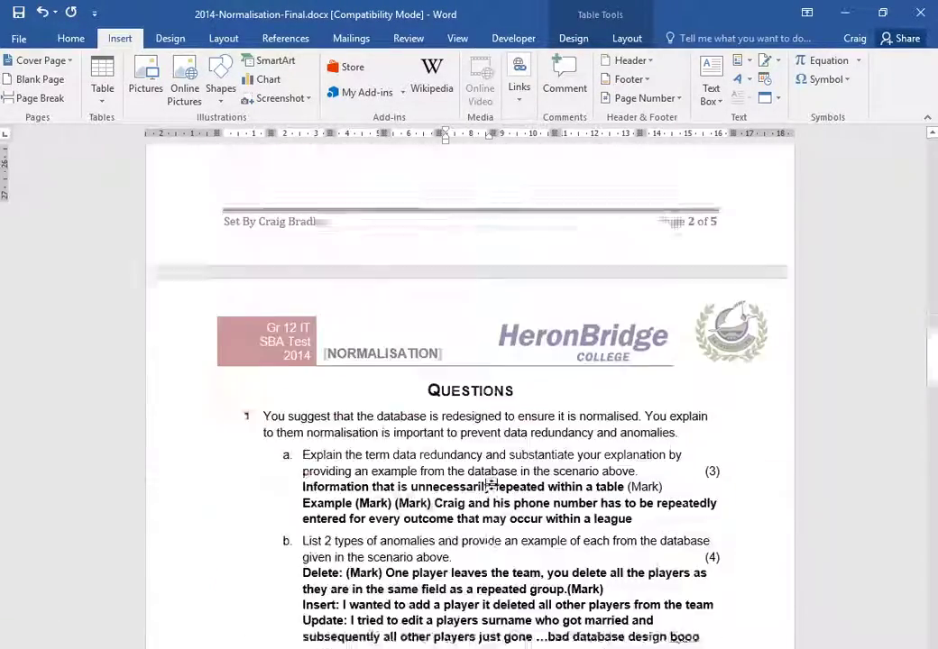
scroll(481, 485, down, 5)
click(352, 522)
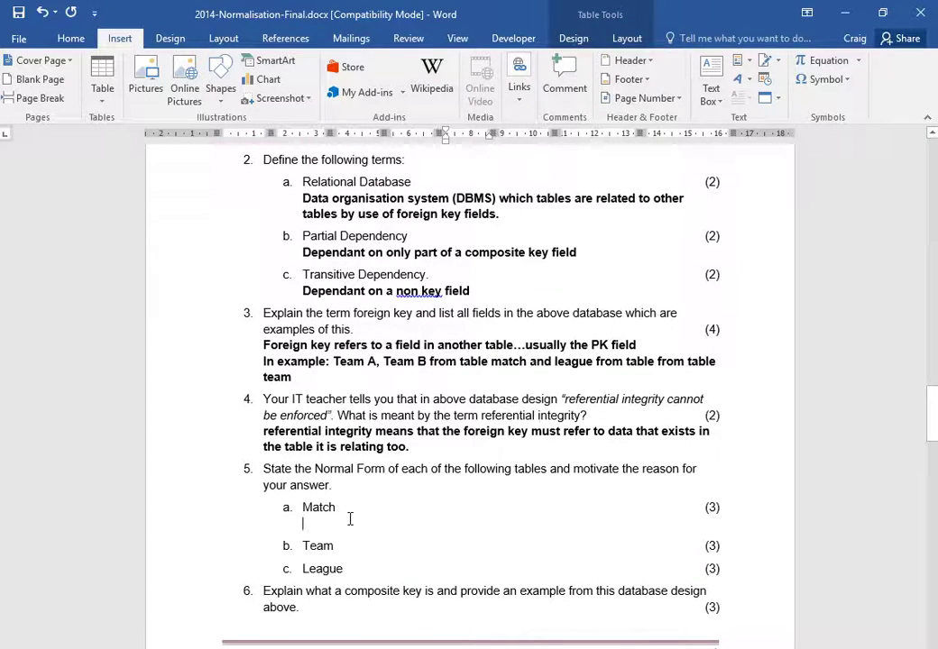
text(2)
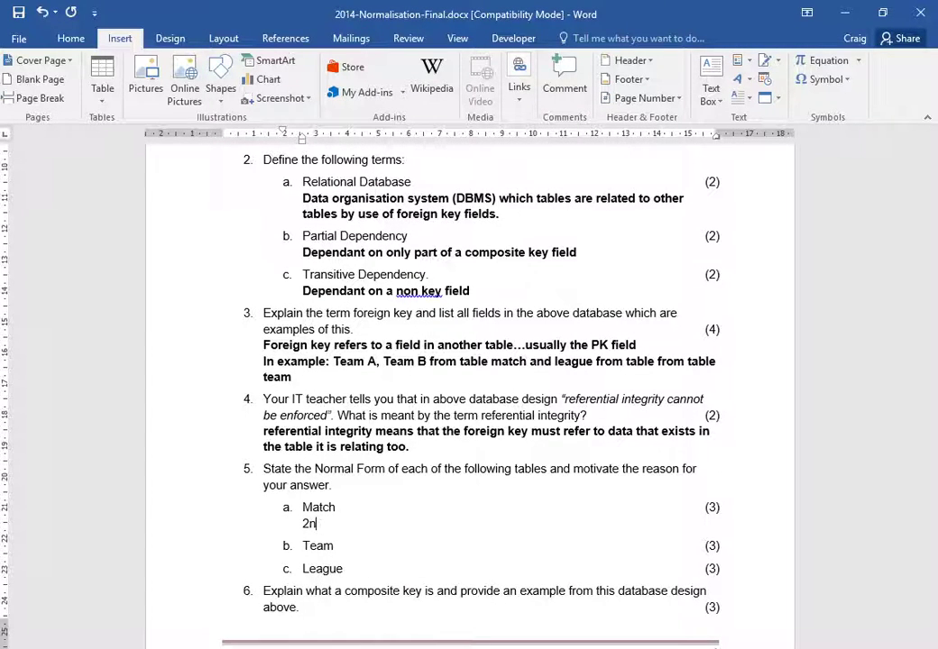
text(NF -)
text( It has a PKL)
text(, No)
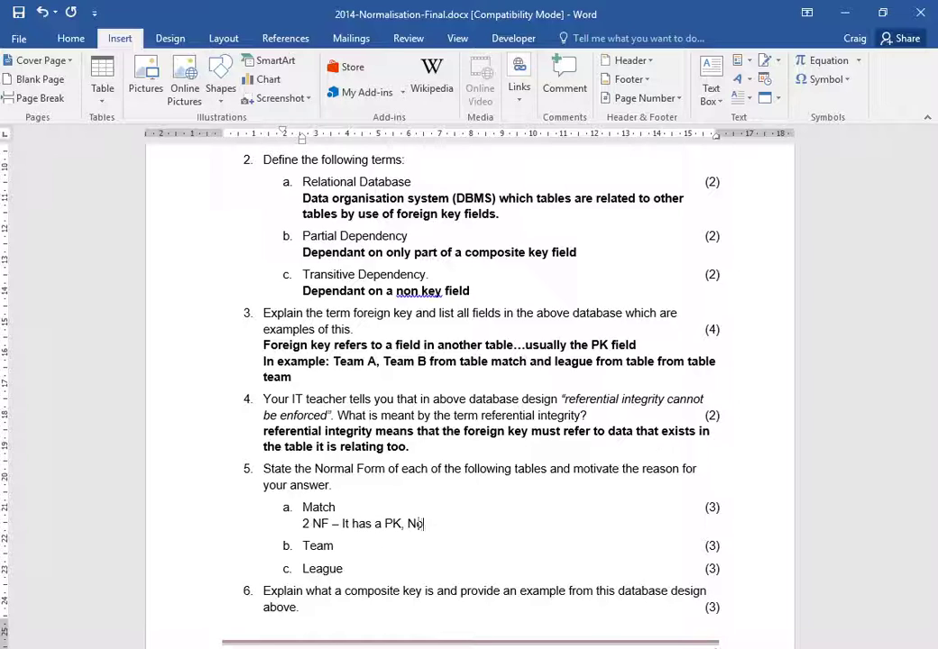
text( repeated,)
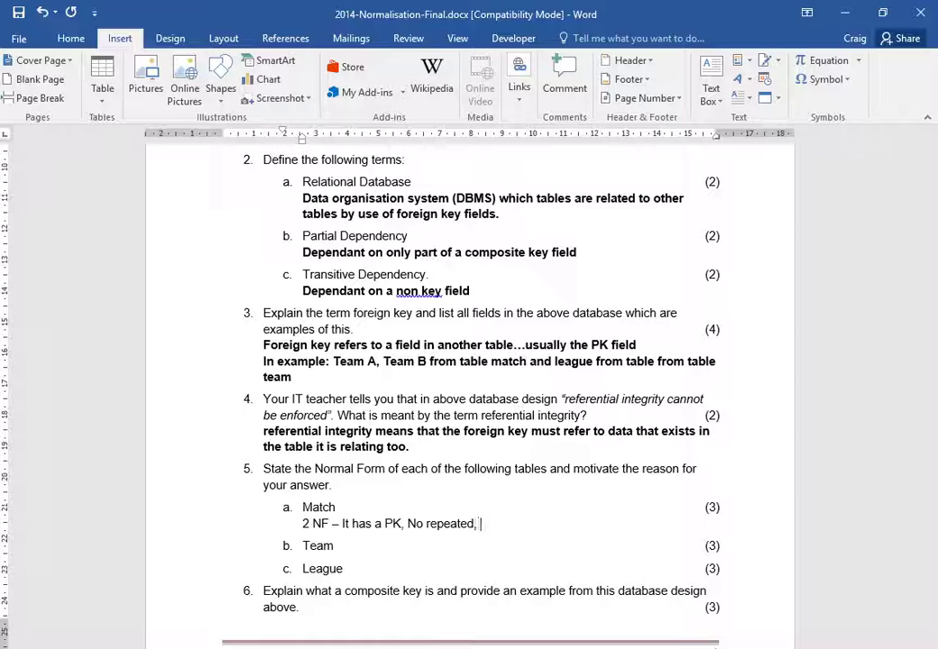
Complete the Match answer with "No partial but contains Transitive", correcting the misspelling of "partial"
text( No parital)
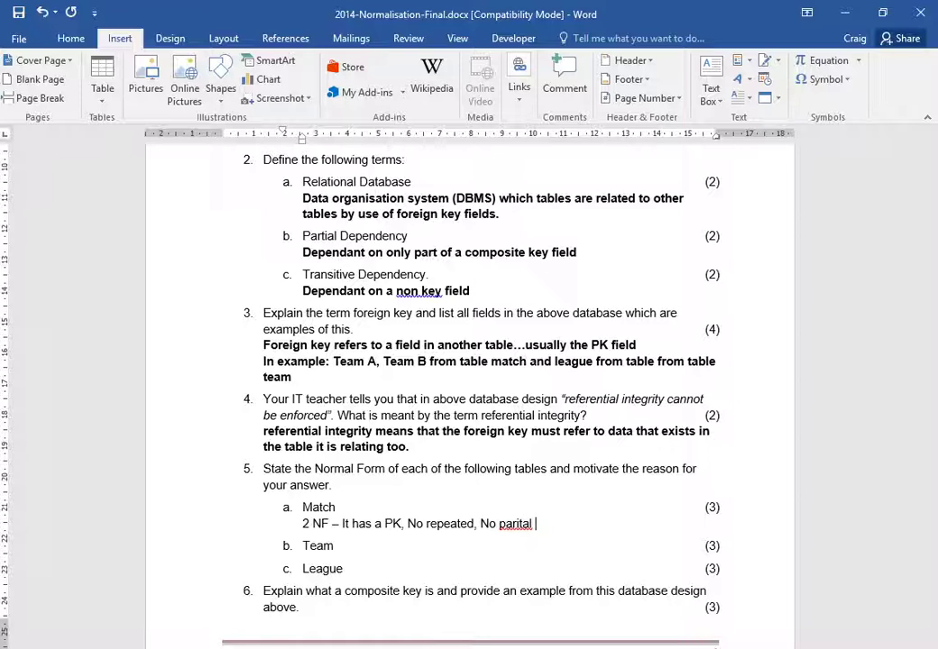
key(BackSpace)
key(BackSpace)
text(ial but con)
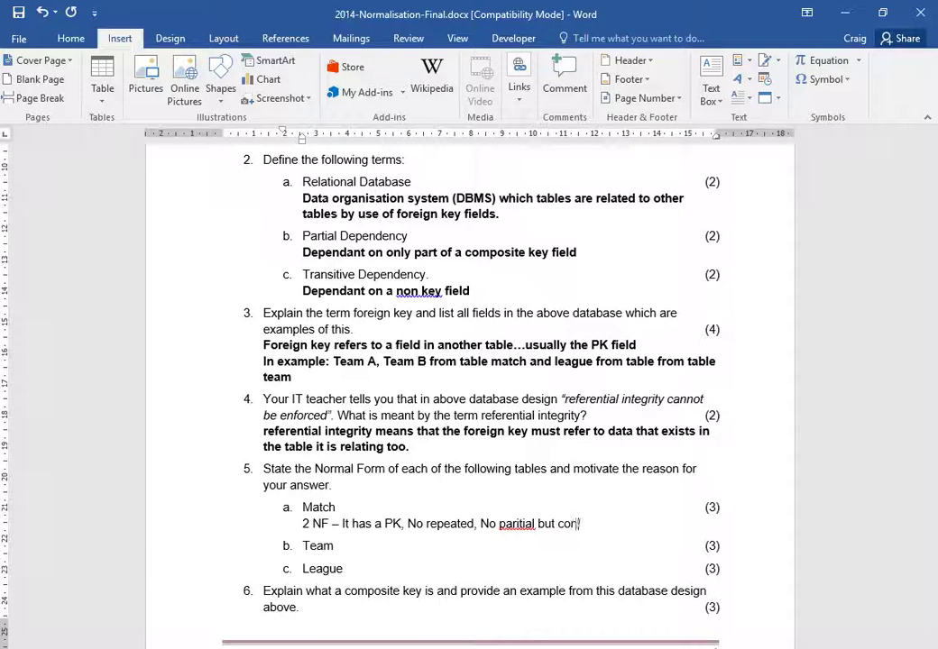
text(tains Trans)
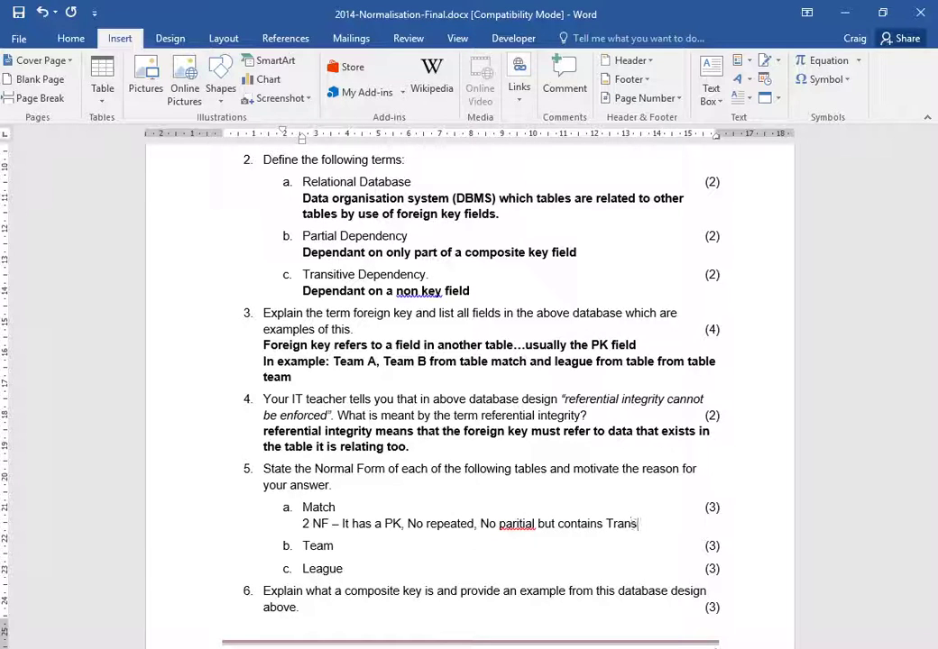
text(itive)
key(ctrl+Left)
key(ctrl+Left)
key(ctrl+Left)
key(ctrl+Left)
key(shift+F10)
key(Return)
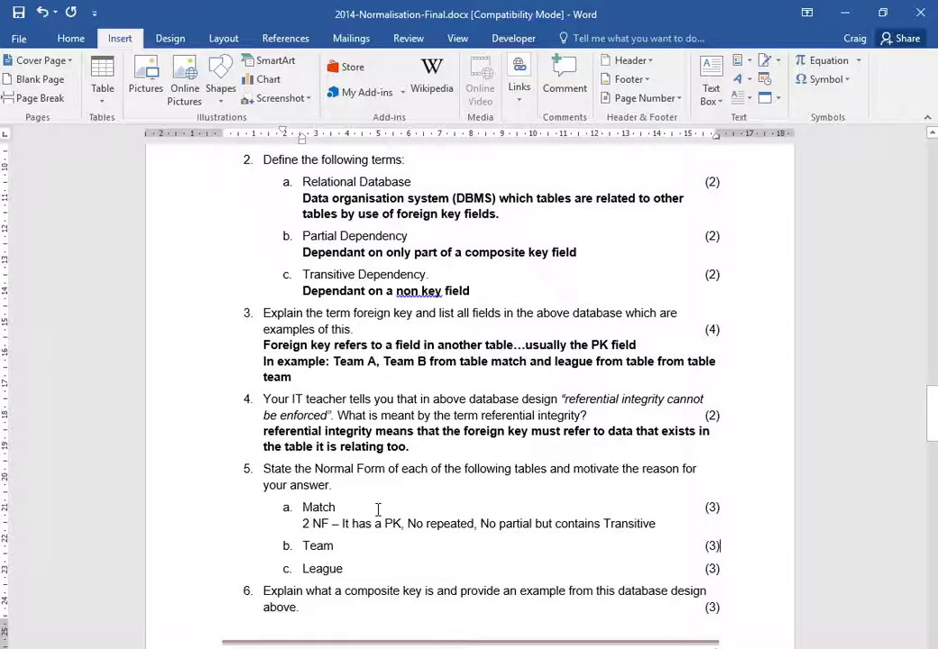
Check the scenario's Team table and answer question 5b under Team with "0 NF – It has a PK, but contains repeated groups"
key(Return)
scroll(387, 335, up, 15)
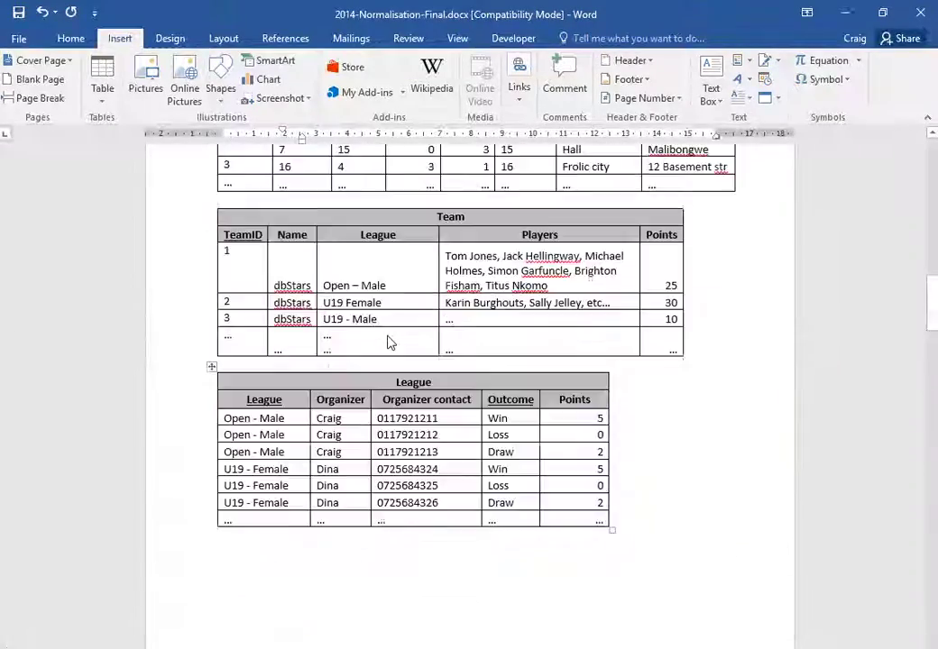
scroll(388, 342, up, 5)
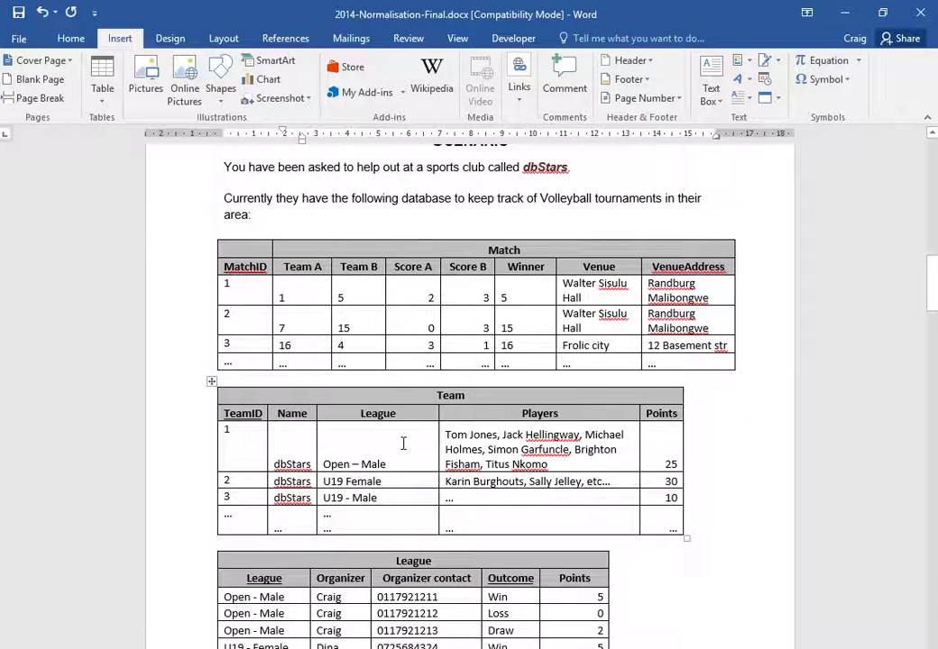
scroll(396, 437, down, 10)
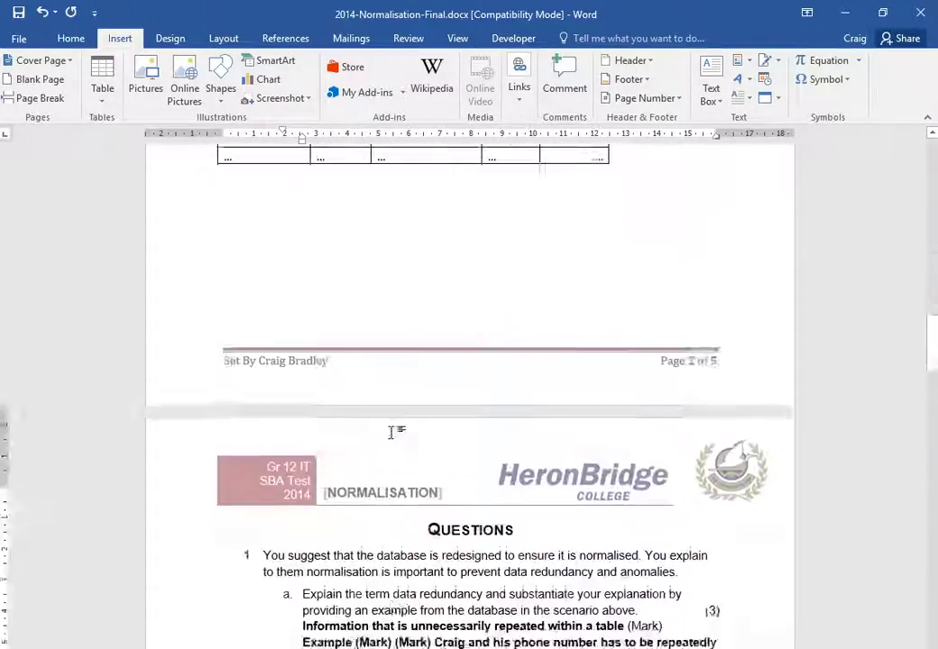
scroll(393, 442, down, 10)
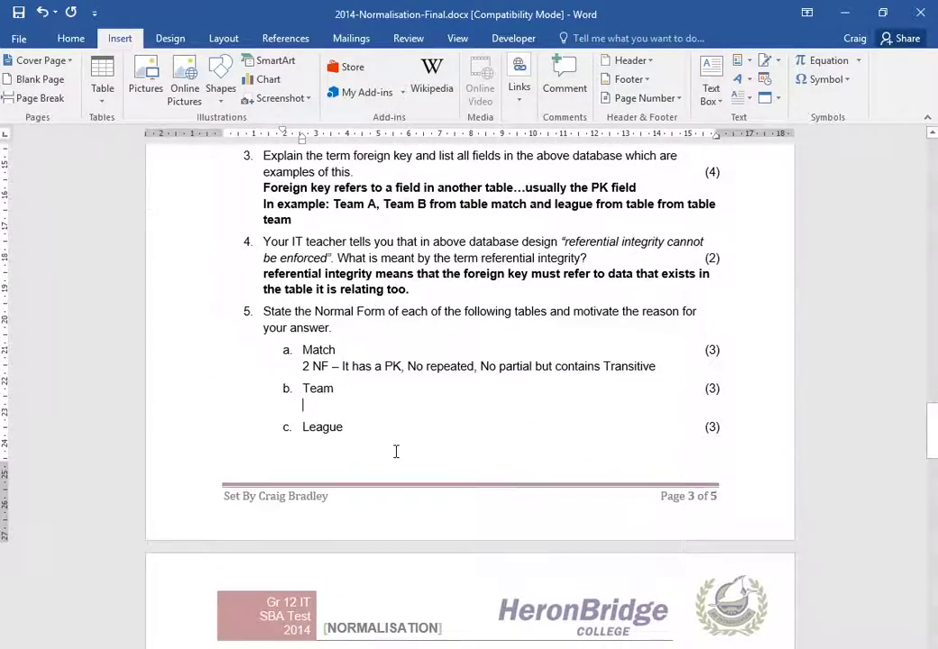
text(0 NF.)
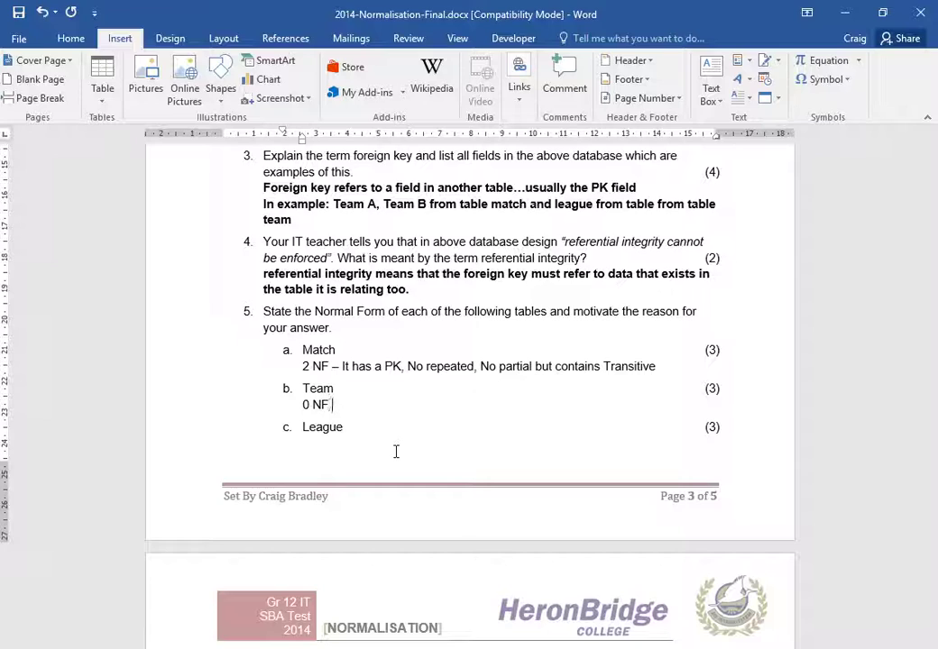
text(It has a PK,)
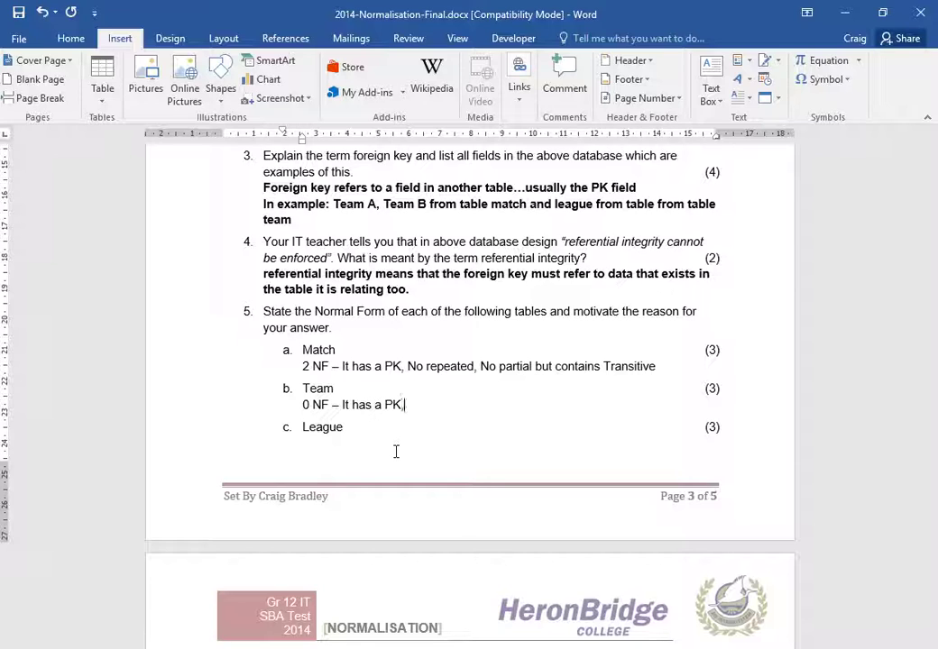
text( but contain)
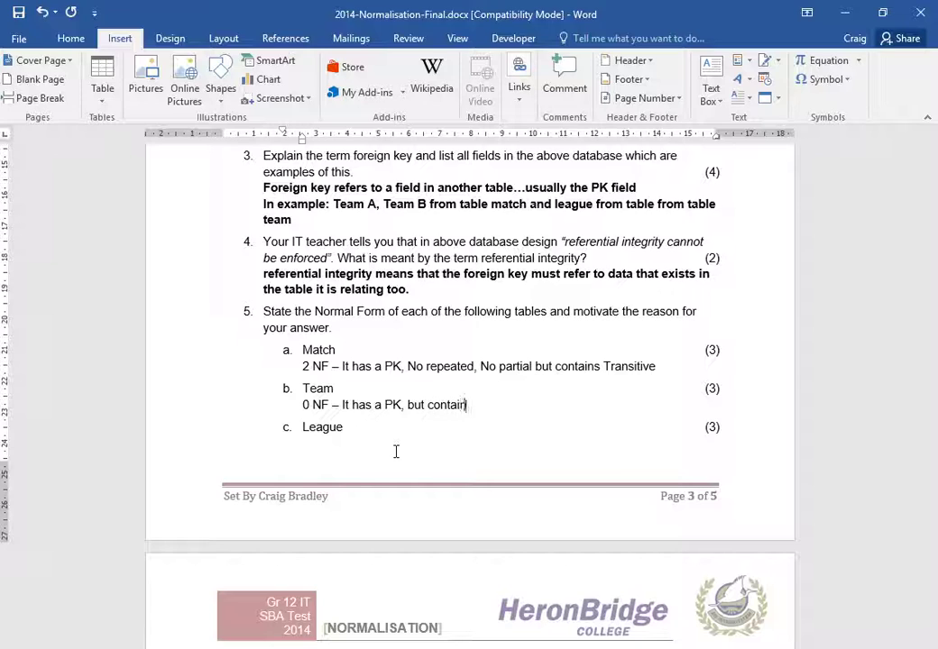
text(s repeated groups)
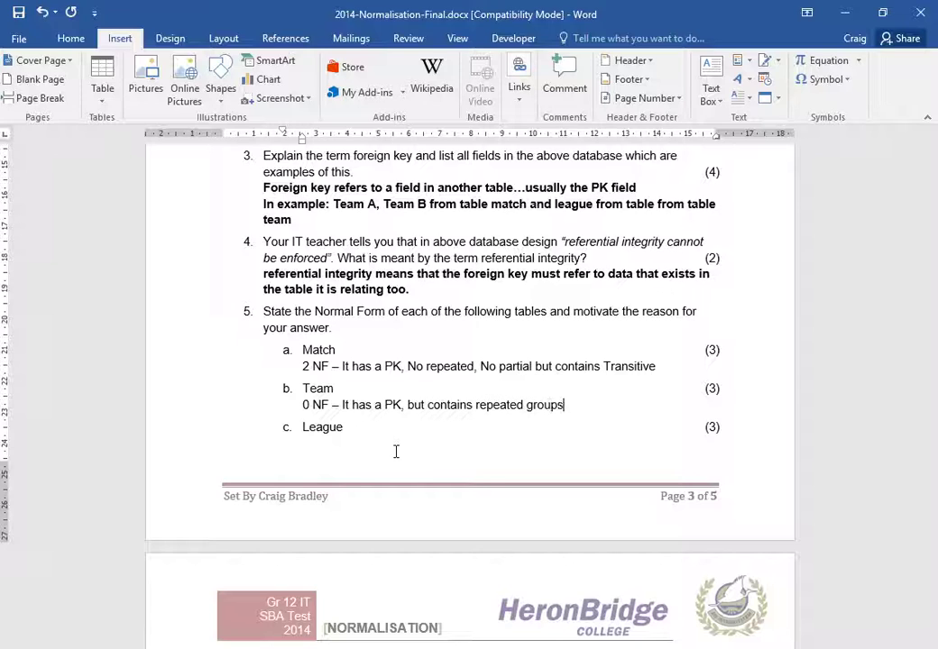
Make the Match and Team answers in question 5 bold
key(Up)
key(Home)
key(ctrl+shift+Right)
key(ctrl+shift+Right)
key(ctrl+shift+Right)
key(ctrl+shift+Right)
key(ctrl+shift+Right)
key(ctrl+shift+Right)
key(ctrl+shift+Right)
key(ctrl+shift+Right)
key(ctrl+shift+Right)
key(ctrl+shift+Right)
key(ctrl+shift+Right)
key(ctrl+shift+Right)
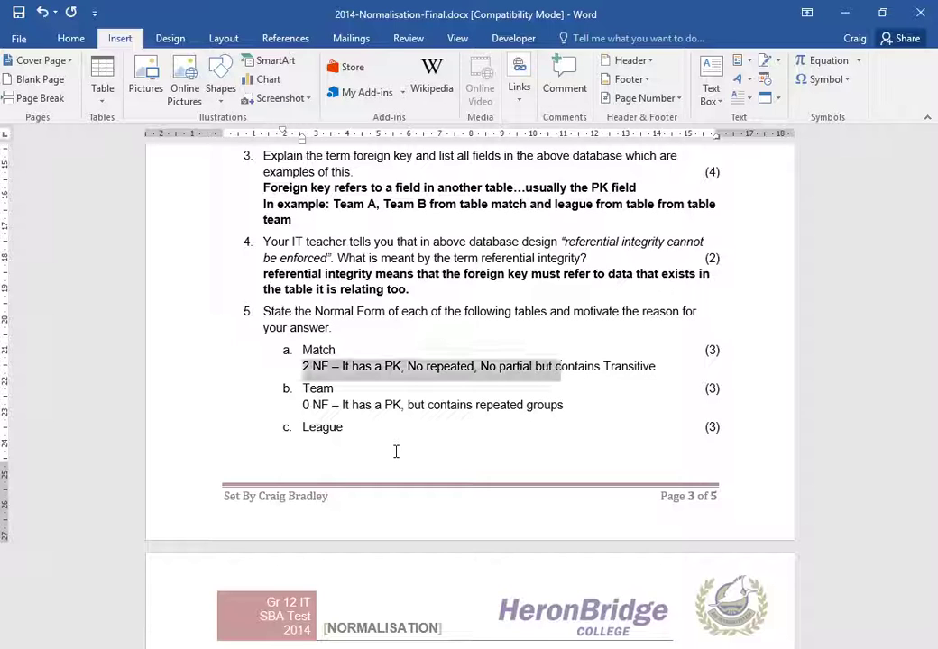
key(End)
key(shift+Home)
key(ctrl+b)
key(Down)
key(Down)
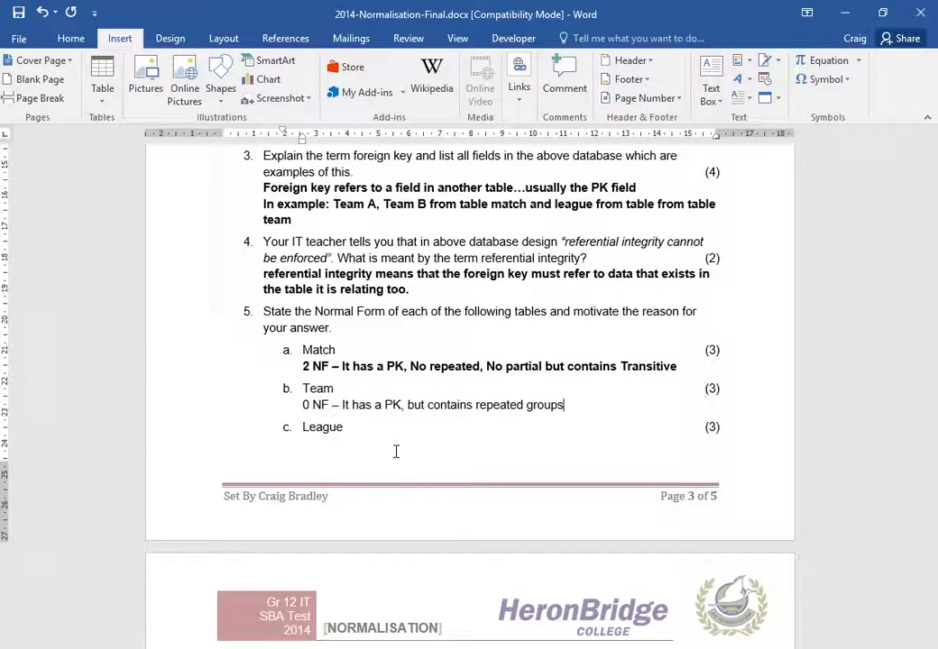
key(shift+Home)
key(ctrl+b)
Check the scenario's League table and start the answer under League in question 5c with "1NF – IT has a PK, and no"
key(Down)
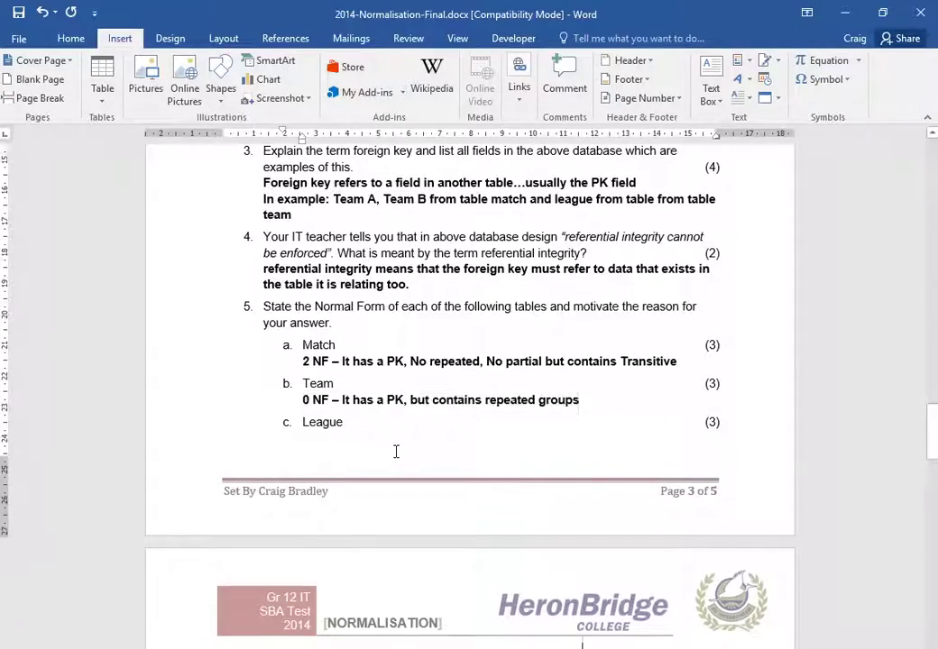
key(Down)
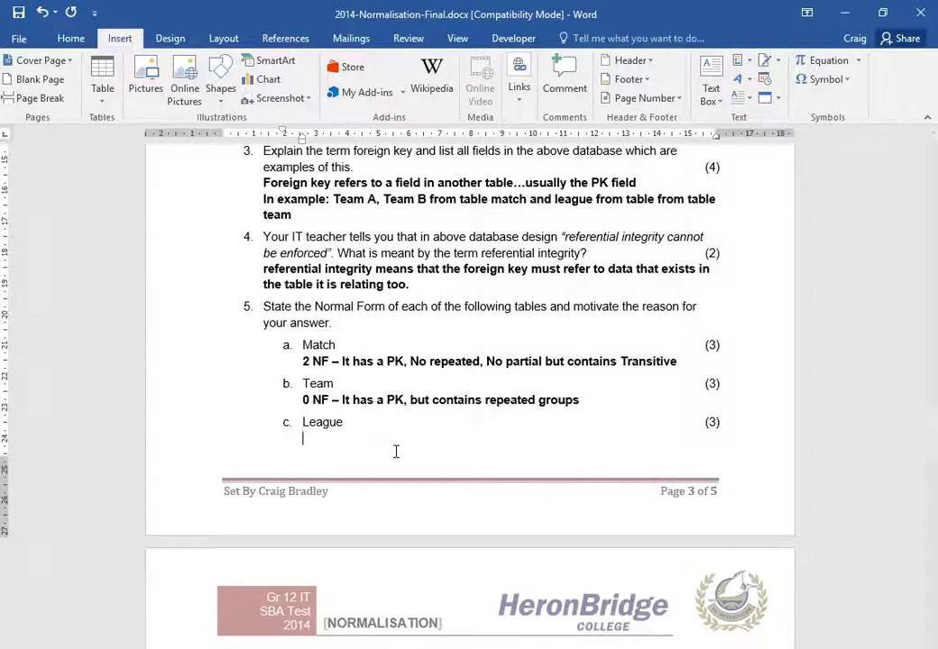
scroll(396, 451, up, 15)
scroll(397, 460, up, 5)
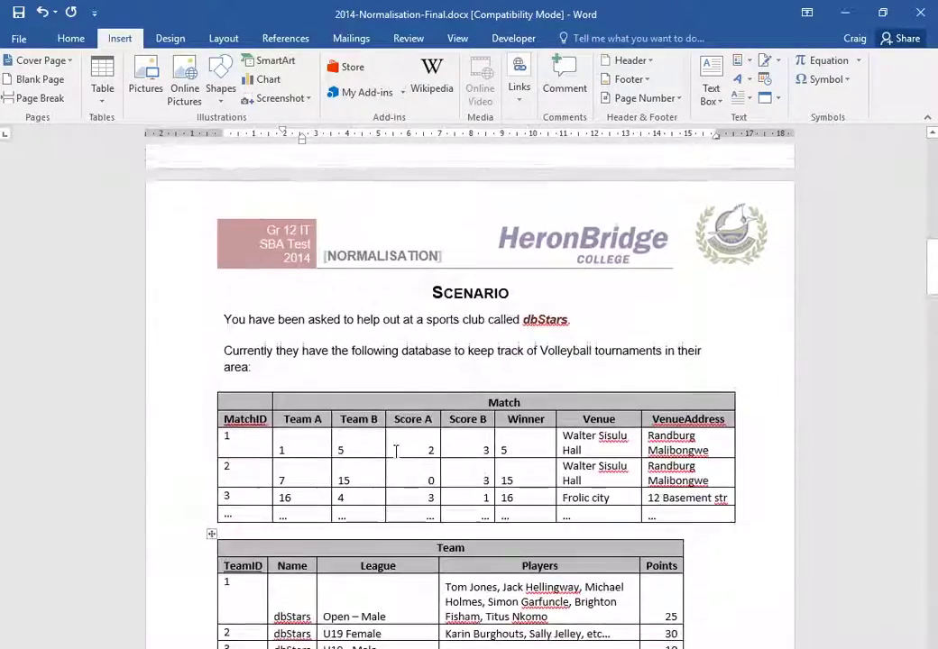
scroll(398, 446, down, 8)
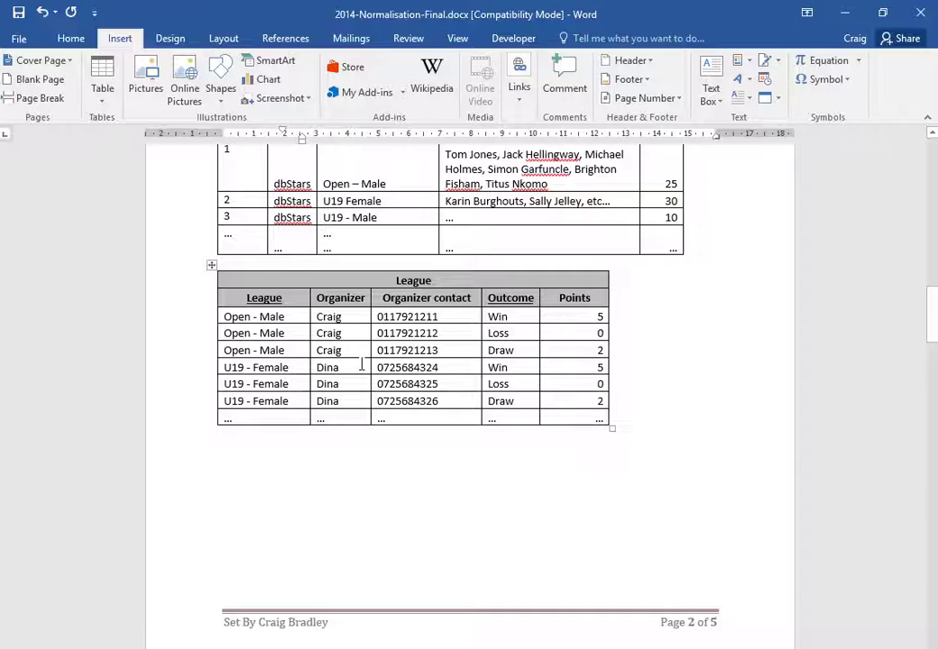
scroll(361, 364, down, 15)
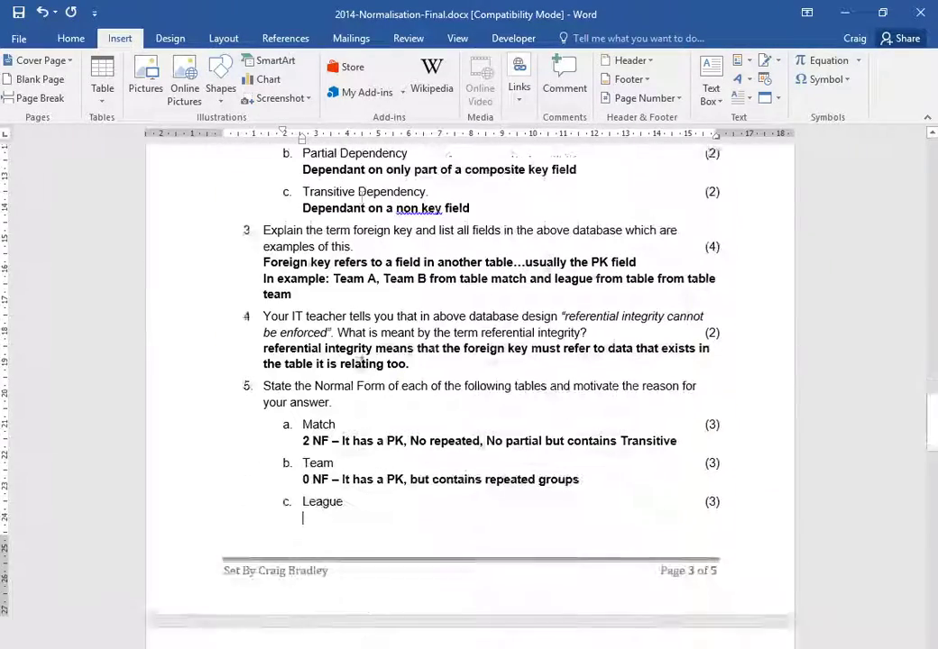
scroll(361, 364, down, 3)
text(1)
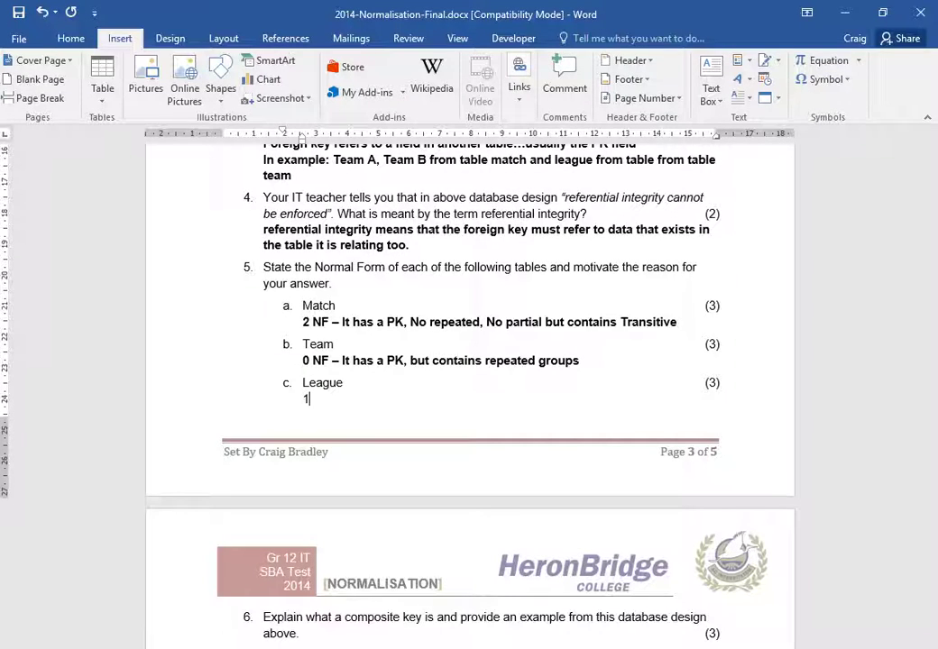
text(NF - IT has a PK,)
text( bu)
key(BackSpace)
key(BackSpace)
text(and no re)
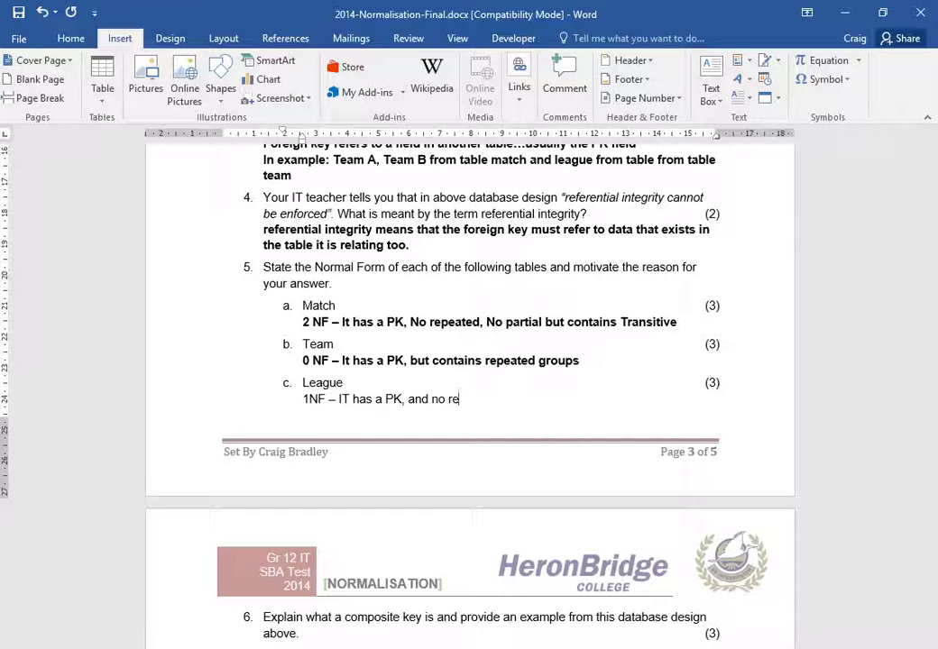
Complete the League answer so it ends with "repeated groups but contains Partial", correcting the misspellings of "groups" and "Partial"
text(peated fr)
key(BackSpace)
key(BackSpace)
text(groupls but contains a)
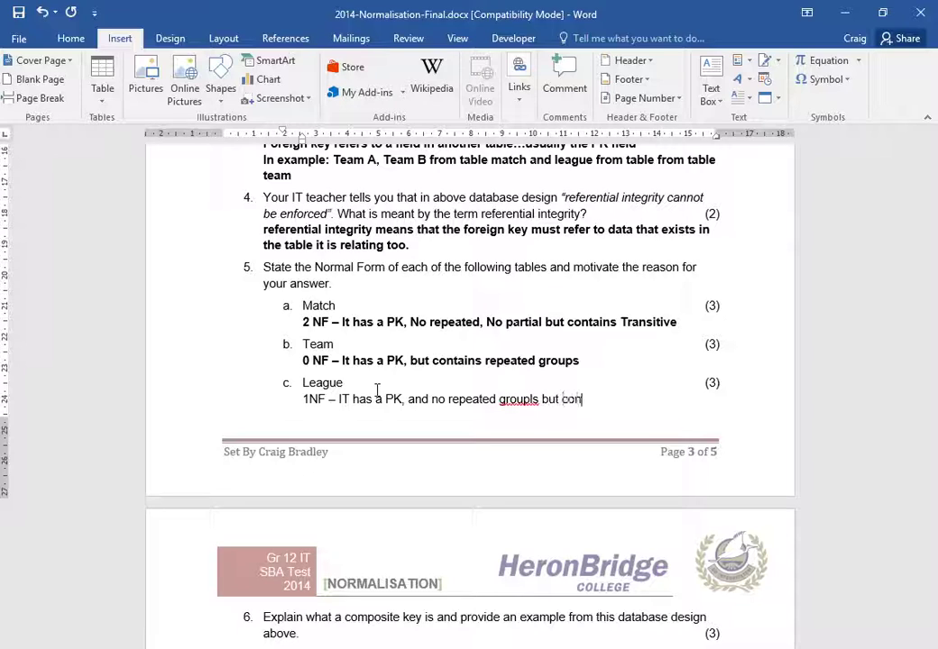
key(BackSpace)
key(BackSpace)
text(Parital )
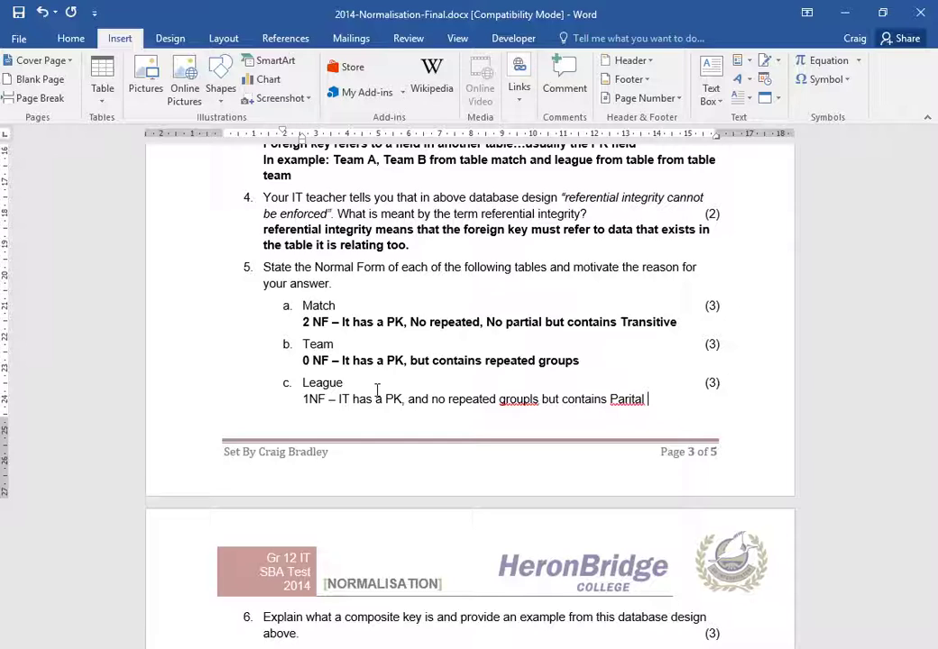
text(depen)
key(BackSpace)
key(BackSpace)
key(BackSpace)
key(BackSpace)
key(BackSpace)
key(BackSpace)
key(shift+F10)
key(Return)
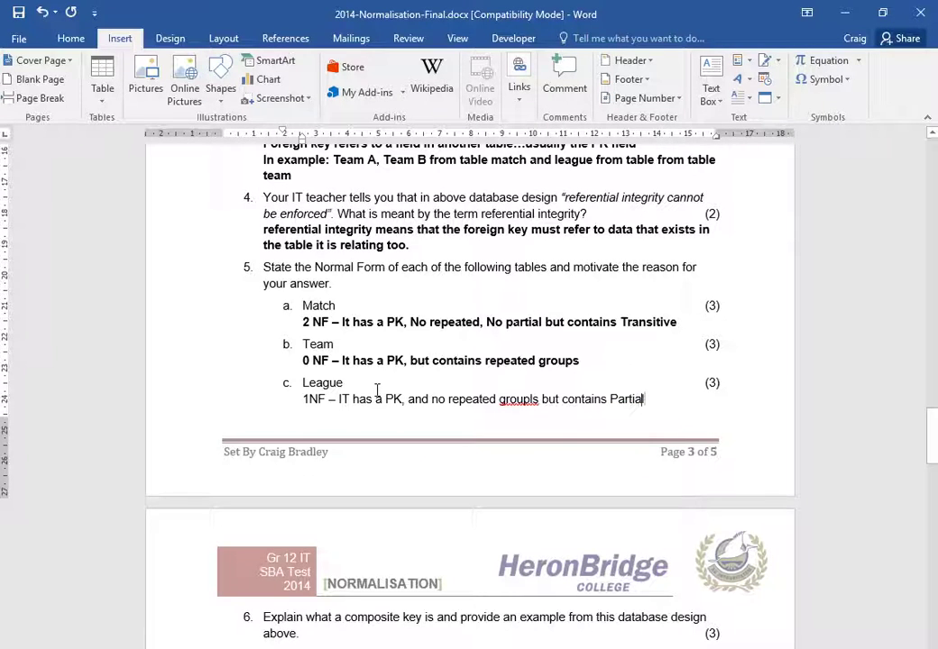
key(Left)
key(Left)
key(Left)
key(Left)
key(BackSpace)
Make the whole League answer in question 5c bold
key(End)
key(shift+Home)
key(ctrl+b)
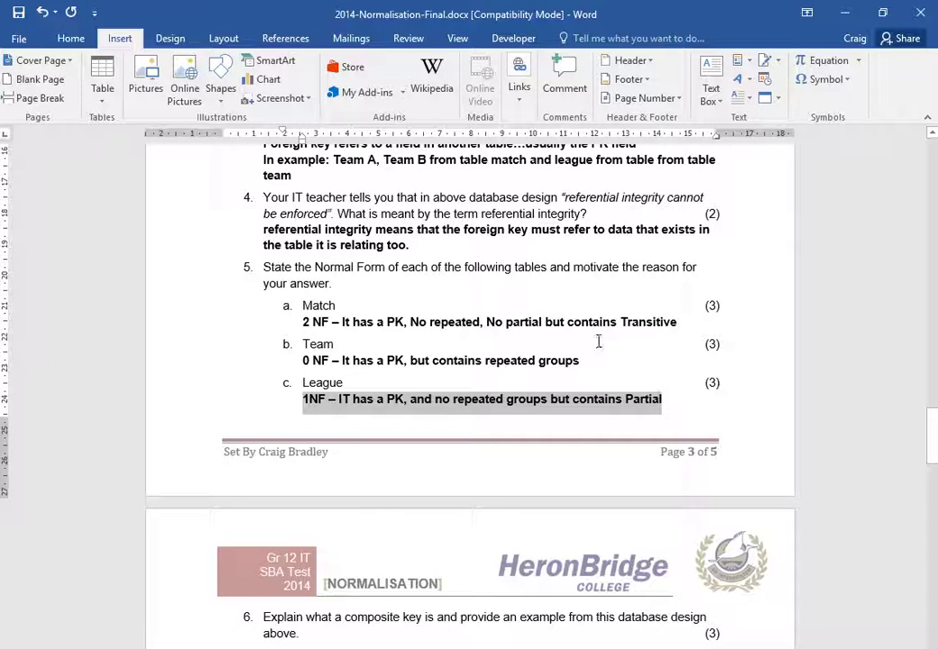
click(333, 322)
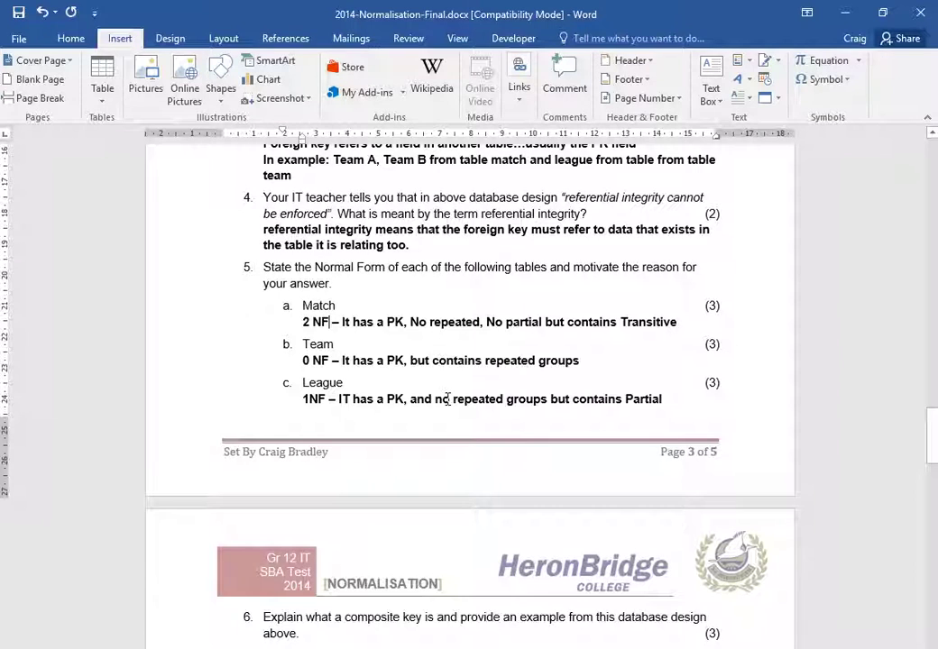
Add an answer line under question 6 and start it with "A key field that is made", replacing the first attempt at the wording
scroll(461, 402, down, 5)
scroll(463, 400, up, 1)
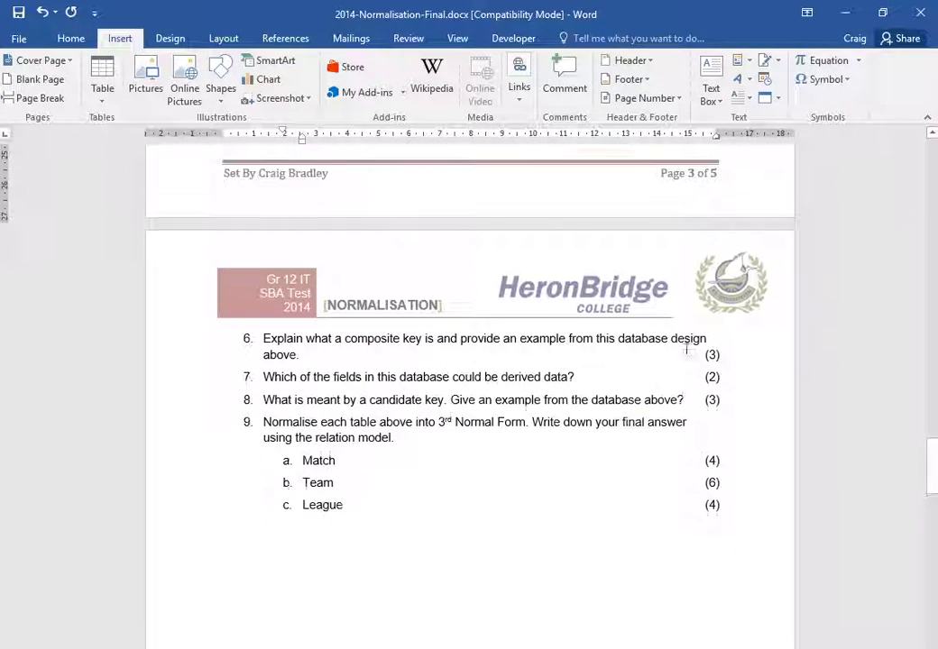
click(734, 356)
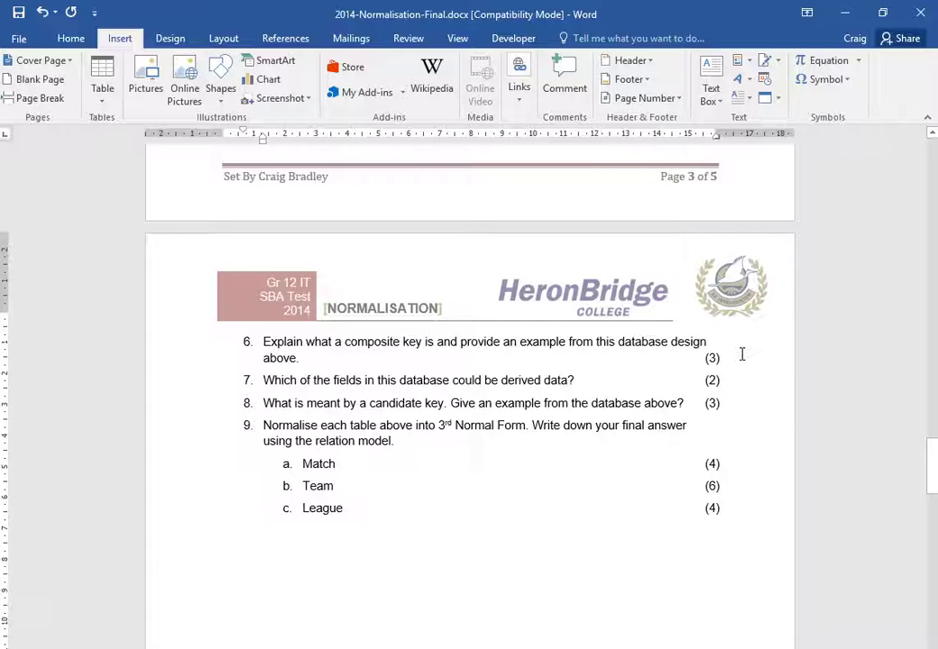
key(Return)
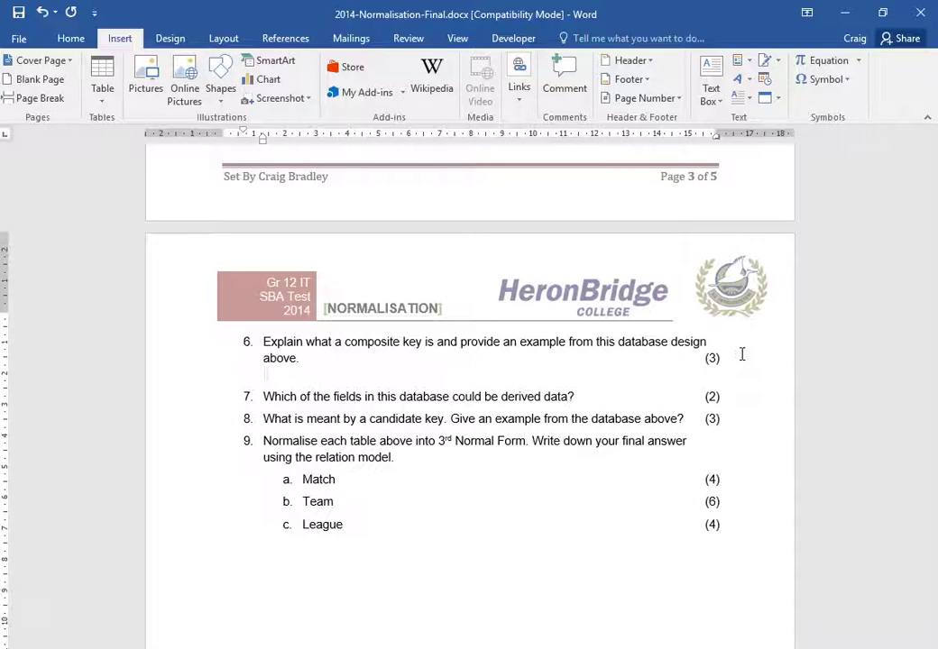
text(A fielddthat consists)
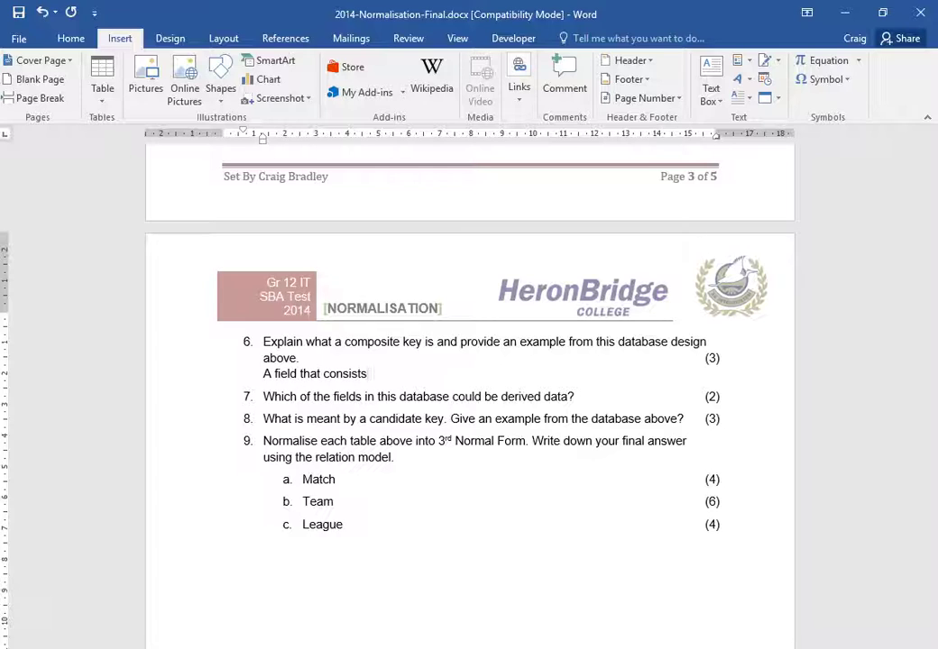
key(shift+Home)
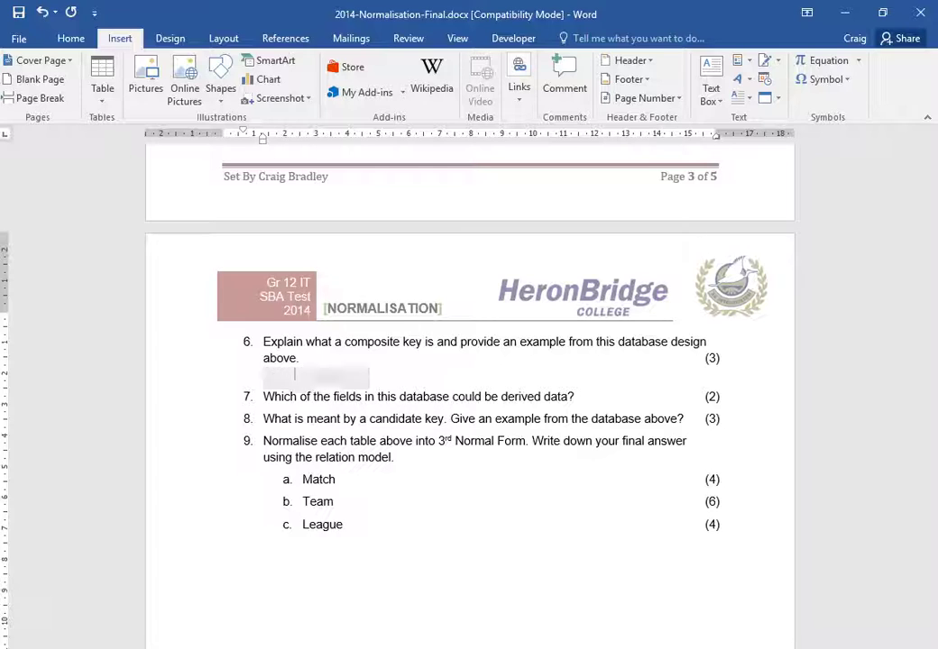
text(A key fi)
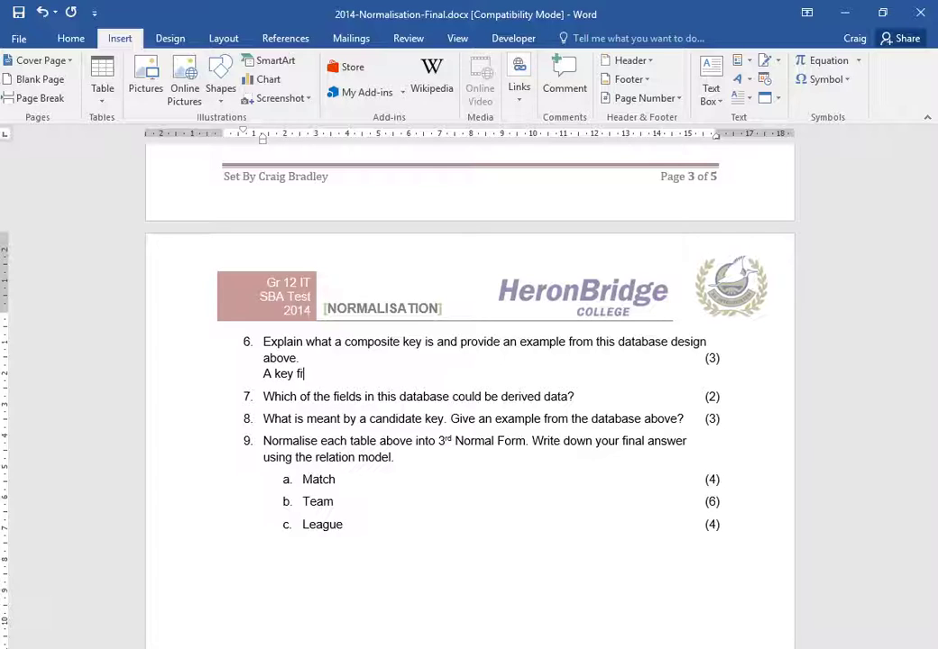
text(eld that is make)
key(BackSpace)
key(BackSpace)
key(BackSpace)
text(c)
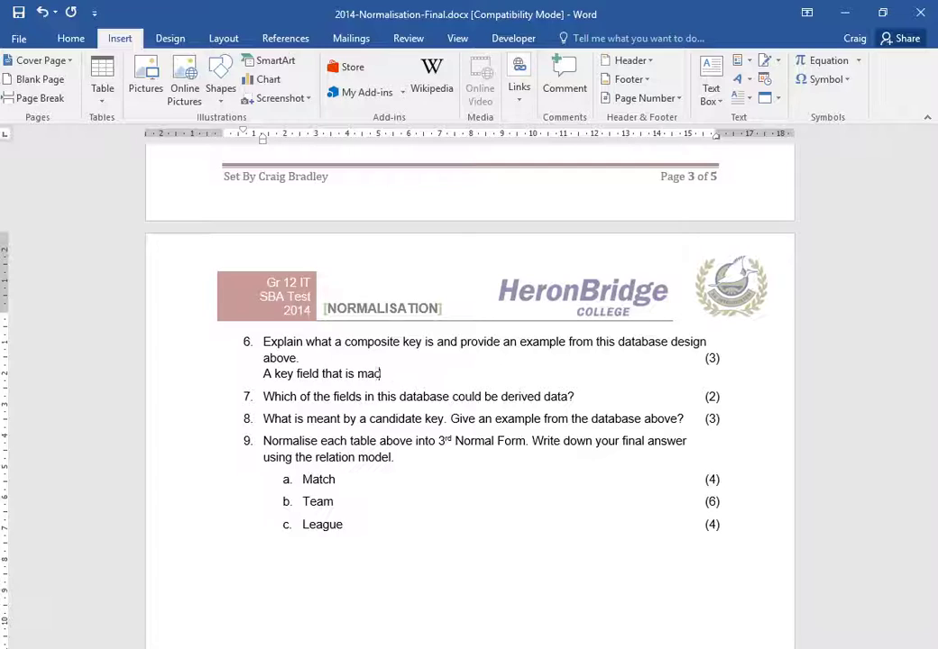
Complete the question 6 definition as "A primary key field that is made up from multiple fields (Uniquely identifies a record)" and start another answer line
text(e up from multip)
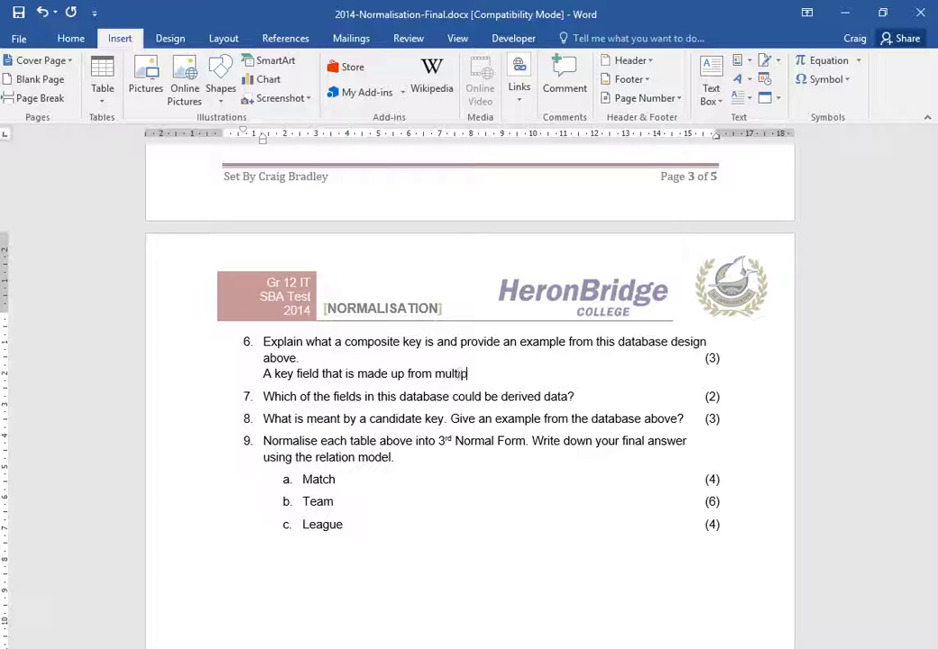
text(le fields)
key(Right)
text(primary)
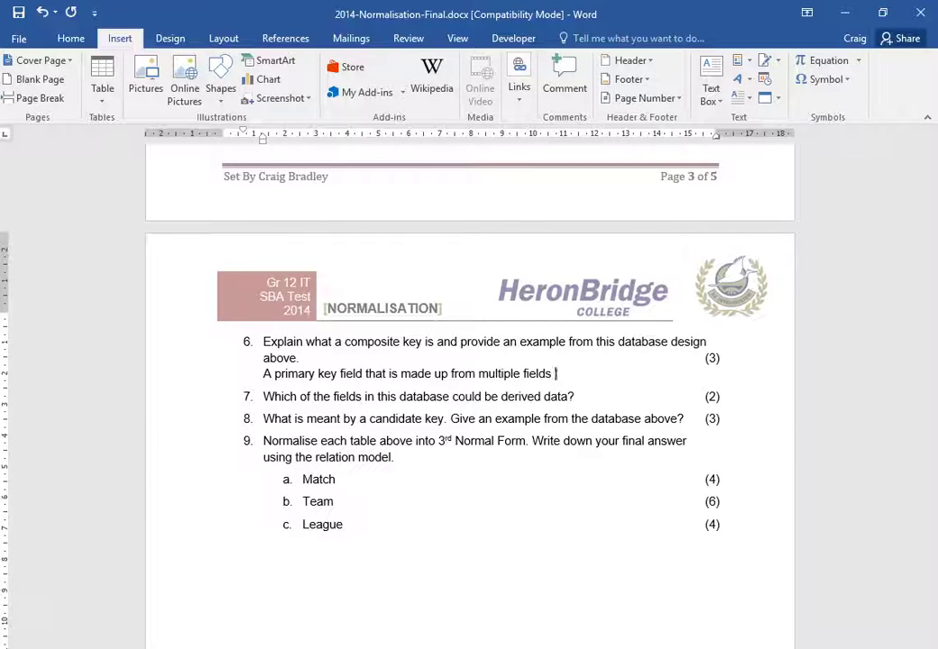
text((I)
text(Unique)
text(ly identi)
text(fi)
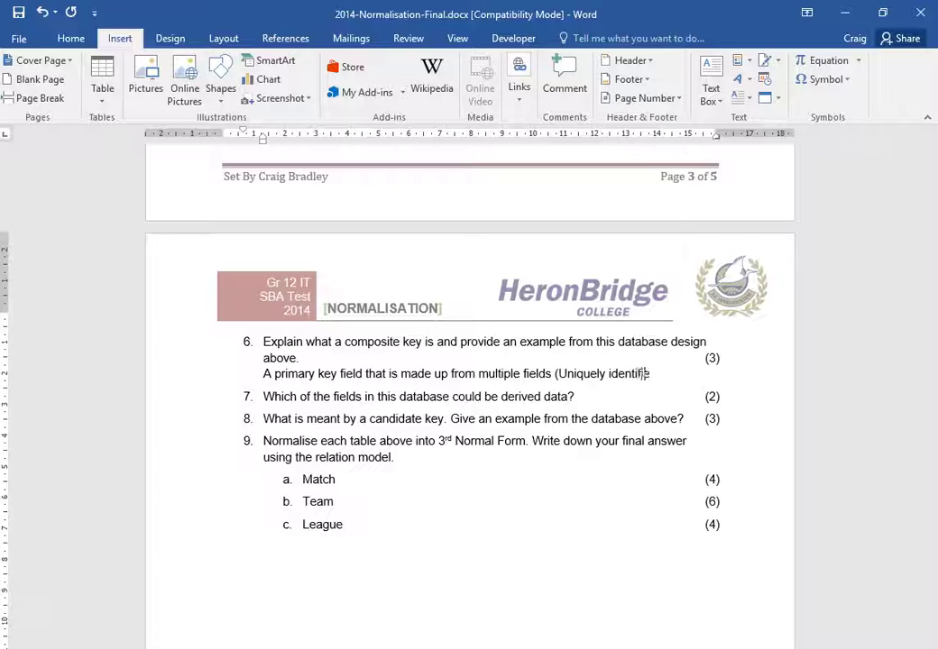
text(es a record))
key(Return)
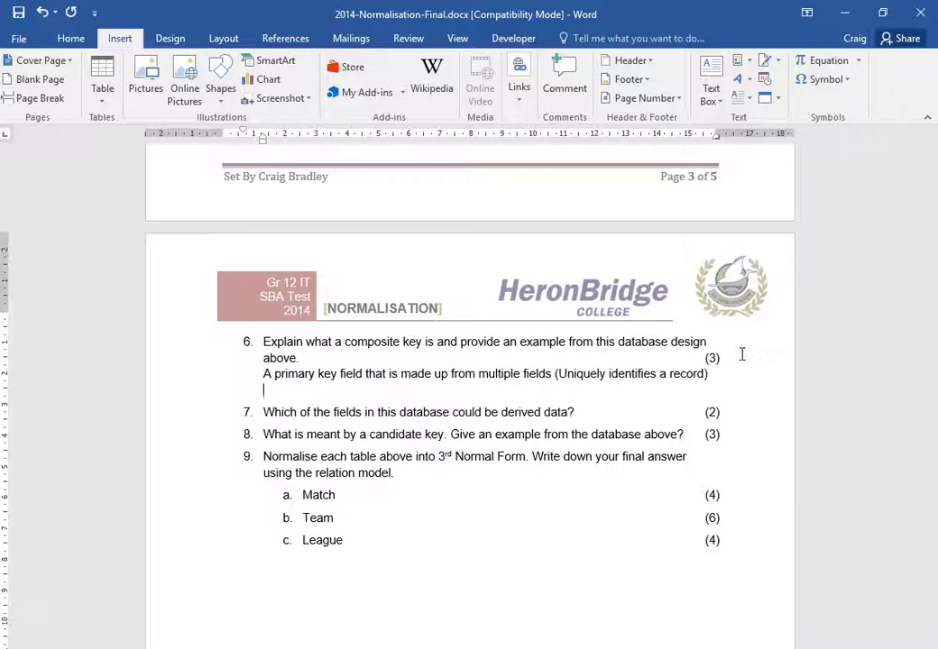
Check the scenario's League table and begin the question 6 example with "In table Legue League and Outcome"
text(In table)
scroll(742, 353, up, 4)
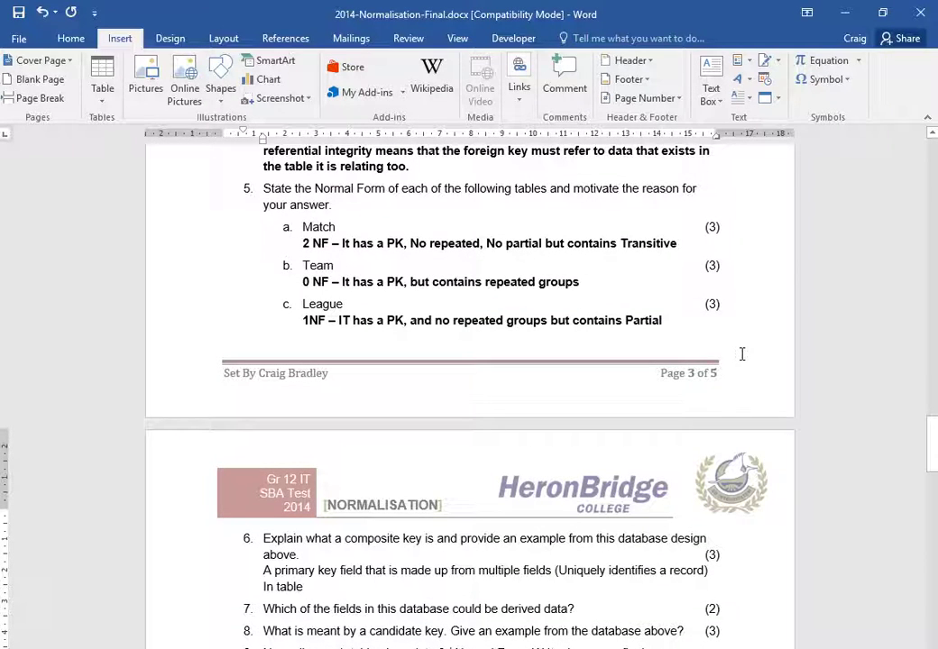
text(Legau)
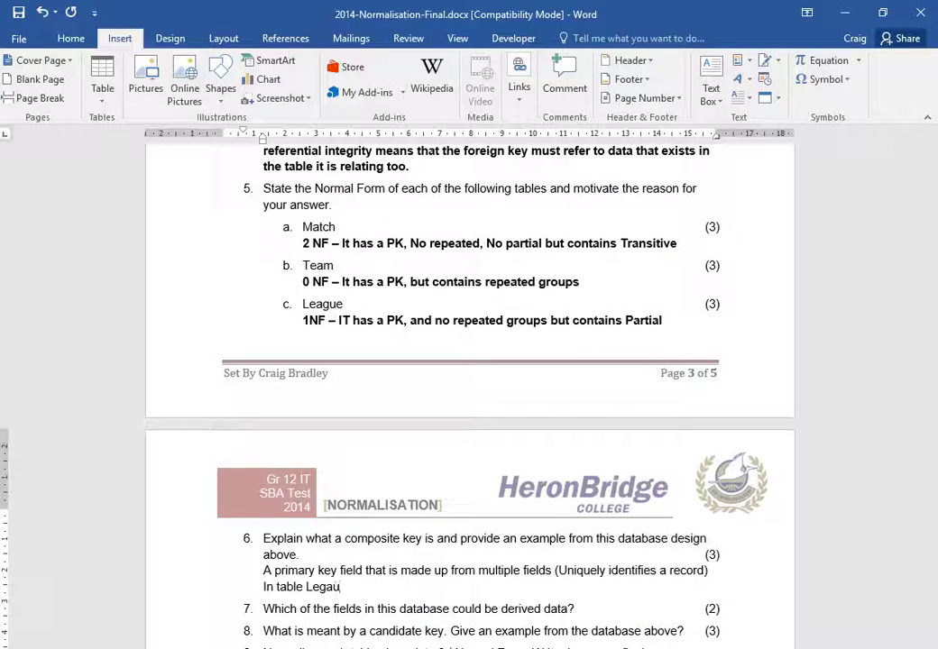
key(BackSpace)
key(BackSpace)
text(ue.)
scroll(739, 353, up, 20)
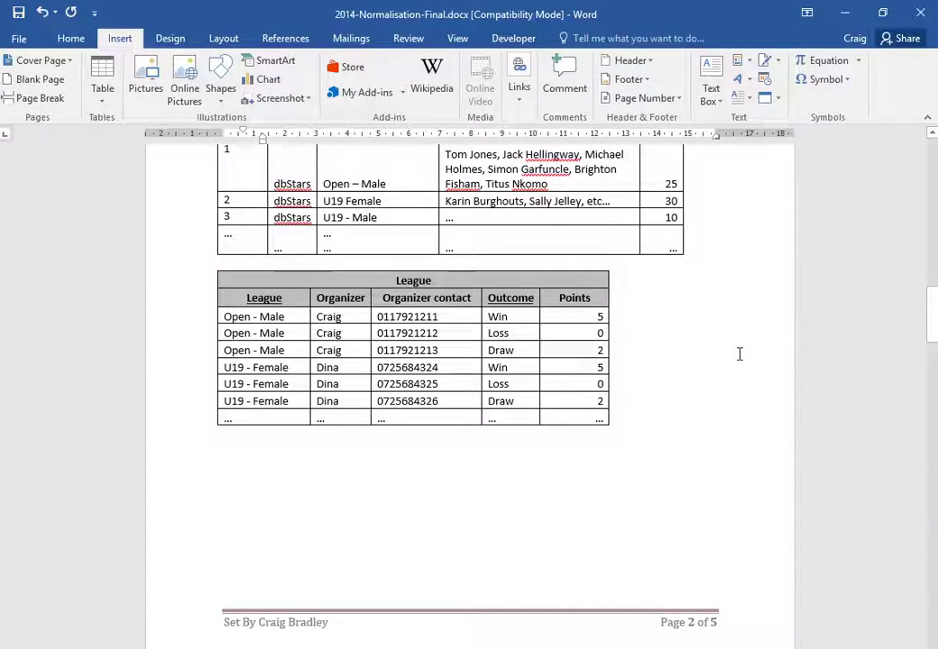
text(League)
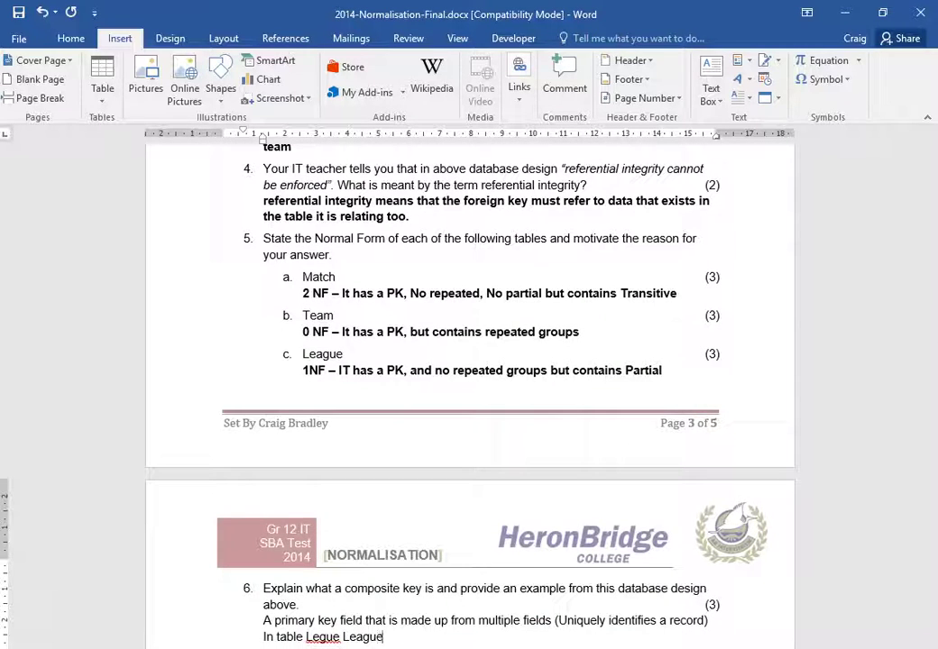
text( and Cutcome)
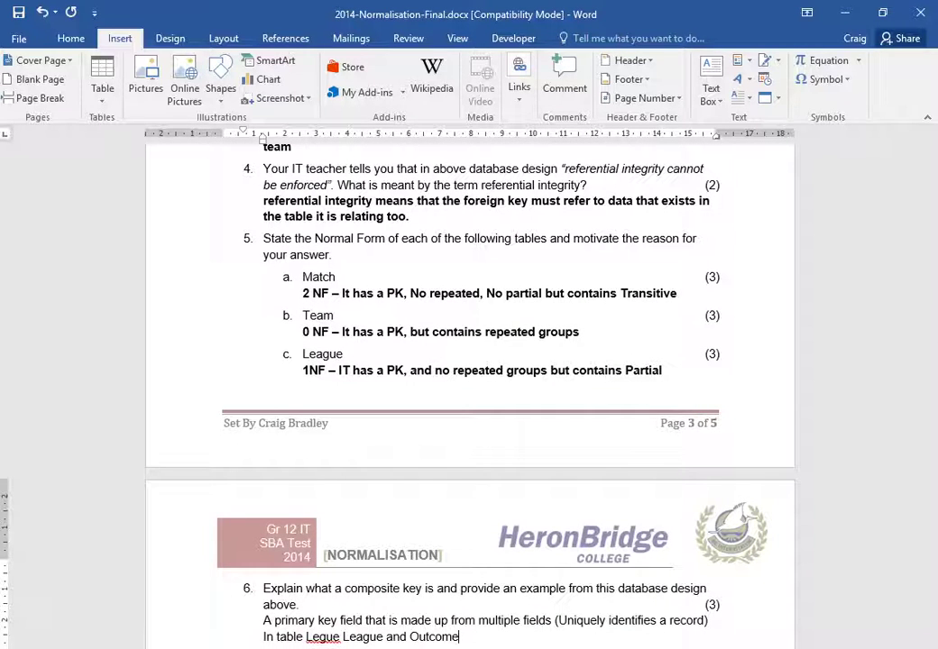
Finish the question 6 example line with "fields form a composite key field"
text( fields for n)
key(BackSpace)
text(rm a compi)
text(i)
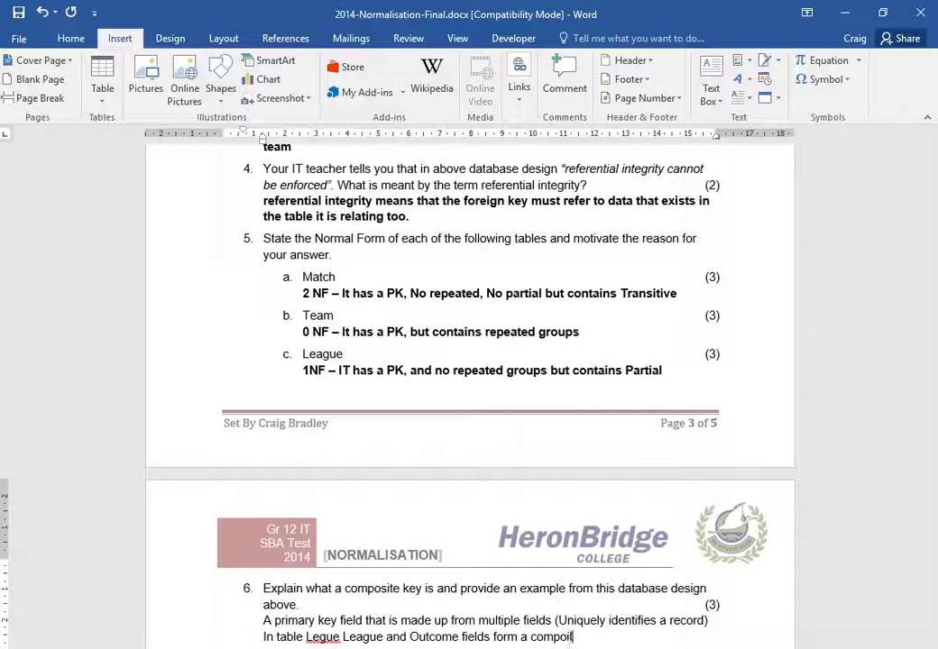
text(te key field)
Make both paragraphs of the question 6 composite key answer bold
drag(633, 637, 263, 620)
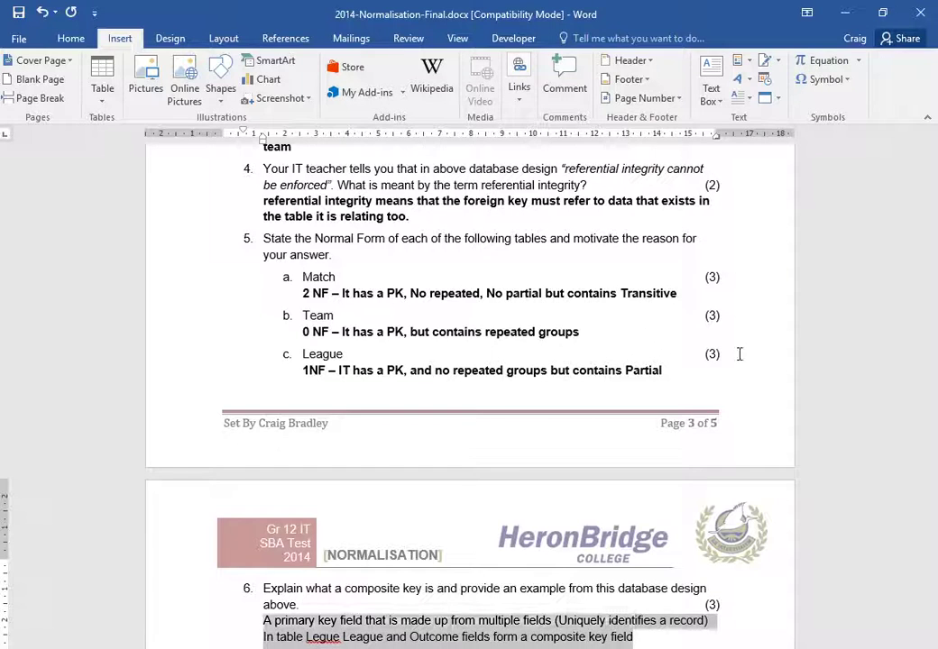
key(ctrl+b)
scroll(739, 354, down, 1)
scroll(739, 354, down, 1)
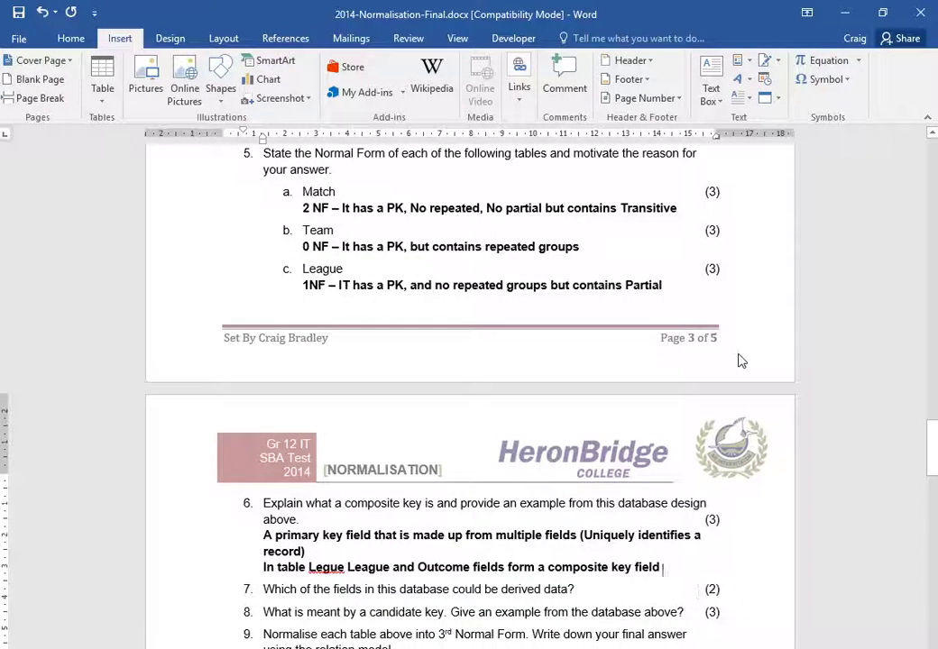
Add an answer line under question 7 on derived data reading "Winner, points and potentially"
key(End)
key(Return)
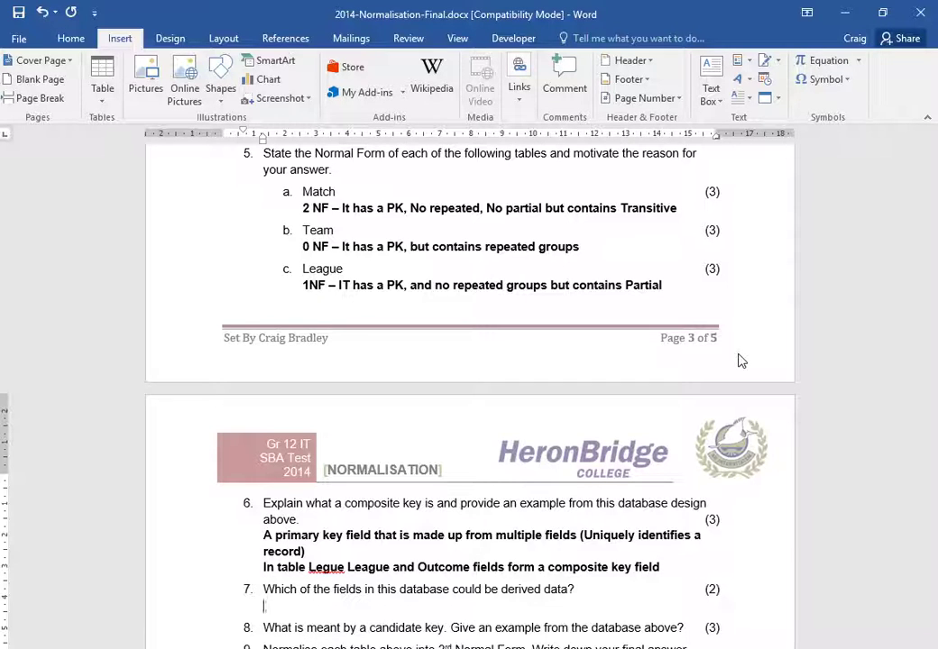
text(Winner and)
key(BackSpace)
key(BackSpace)
key(BackSpace)
key(BackSpace)
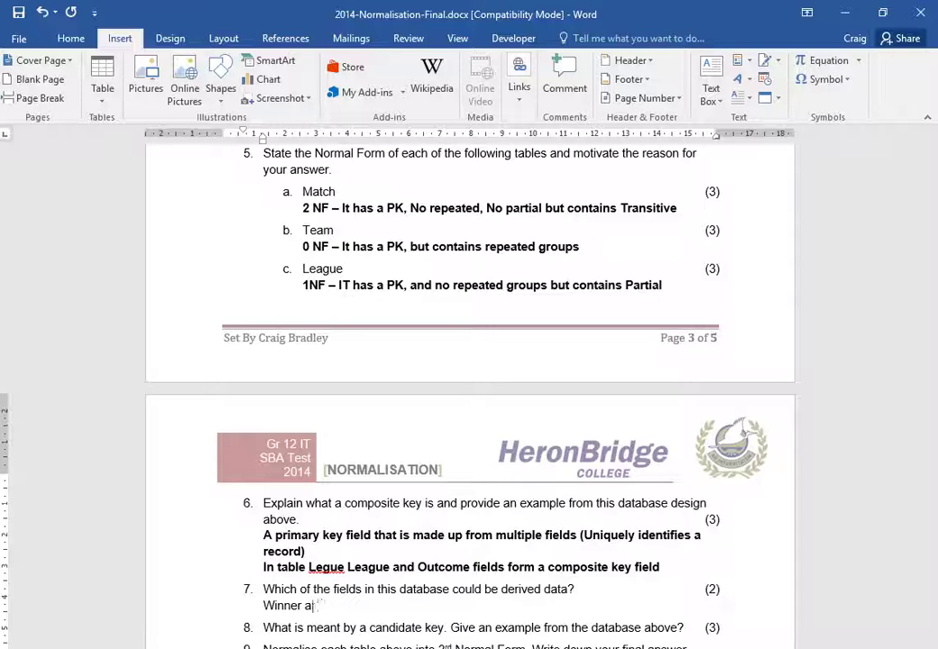
text(, points and p)
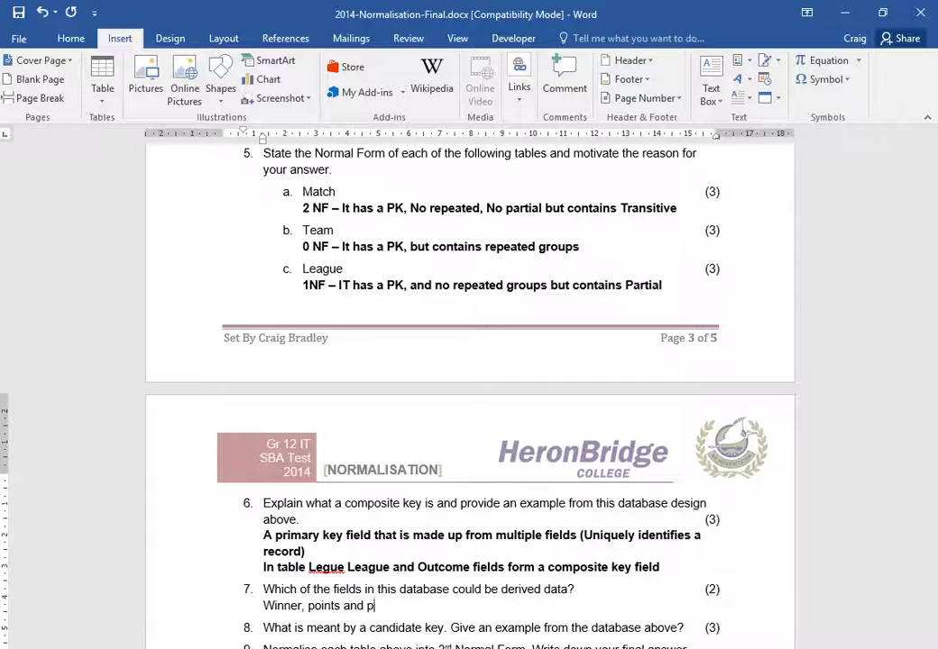
text(otentially)
Check the scenario's Match, Team and League tables for derived fields and cut the question 7 answer back to "Winner, points"
scroll(469, 397, up, 15)
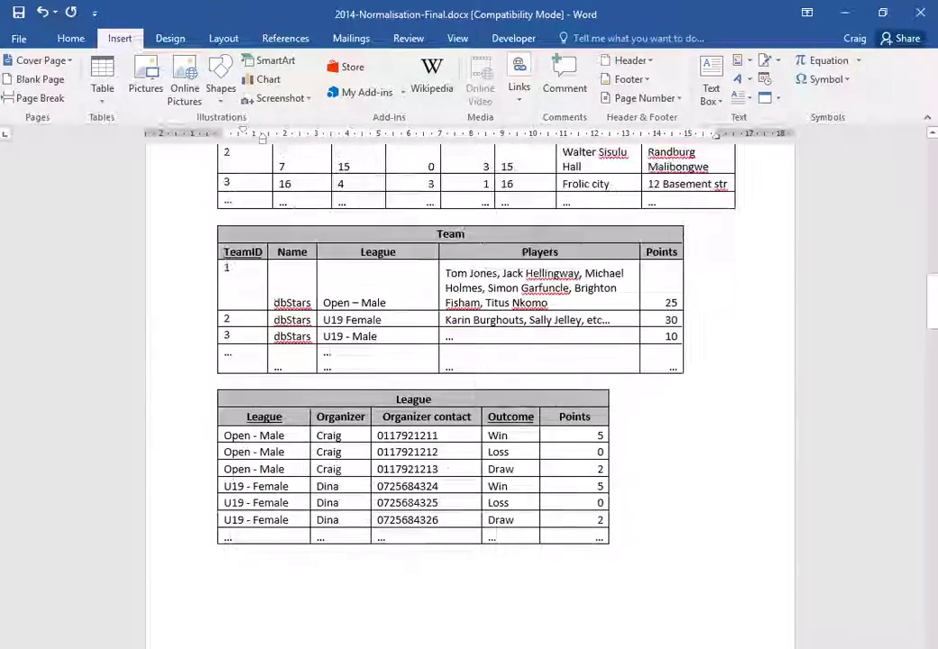
scroll(469, 397, up, 5)
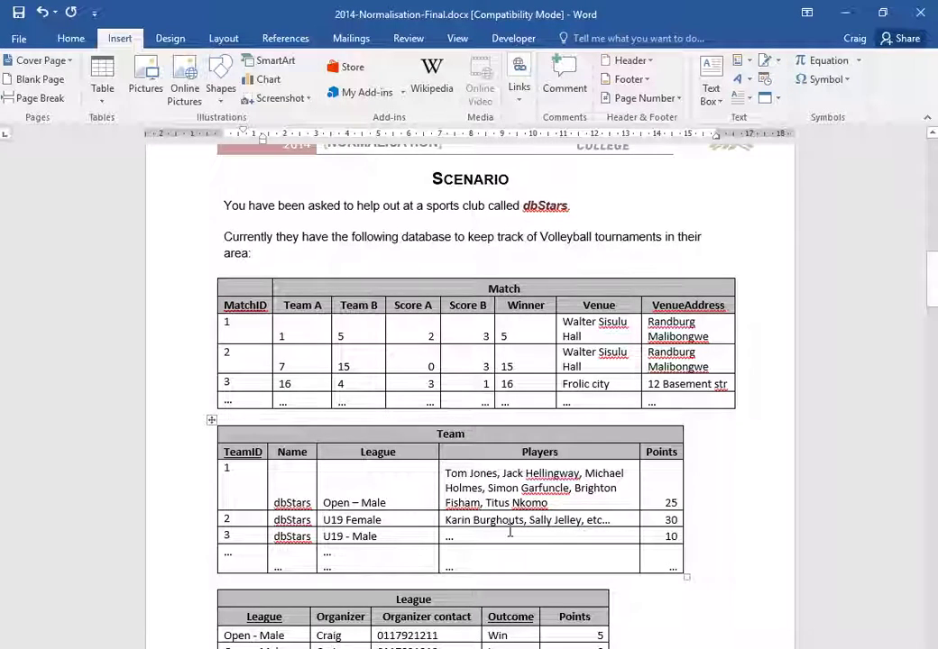
scroll(509, 528, down, 2)
scroll(509, 530, down, 1)
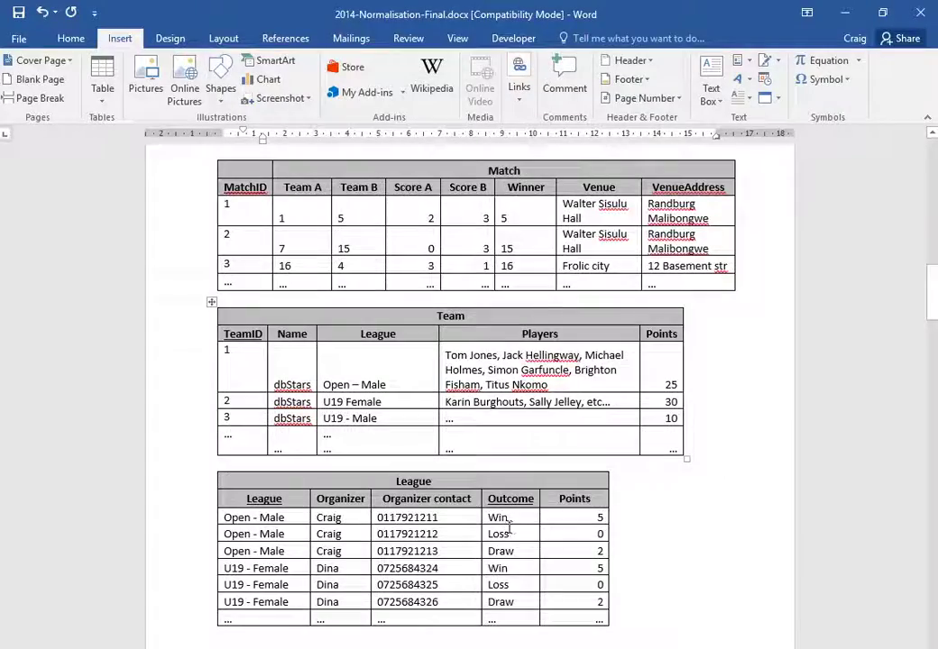
scroll(511, 534, down, 20)
scroll(513, 542, down, 20)
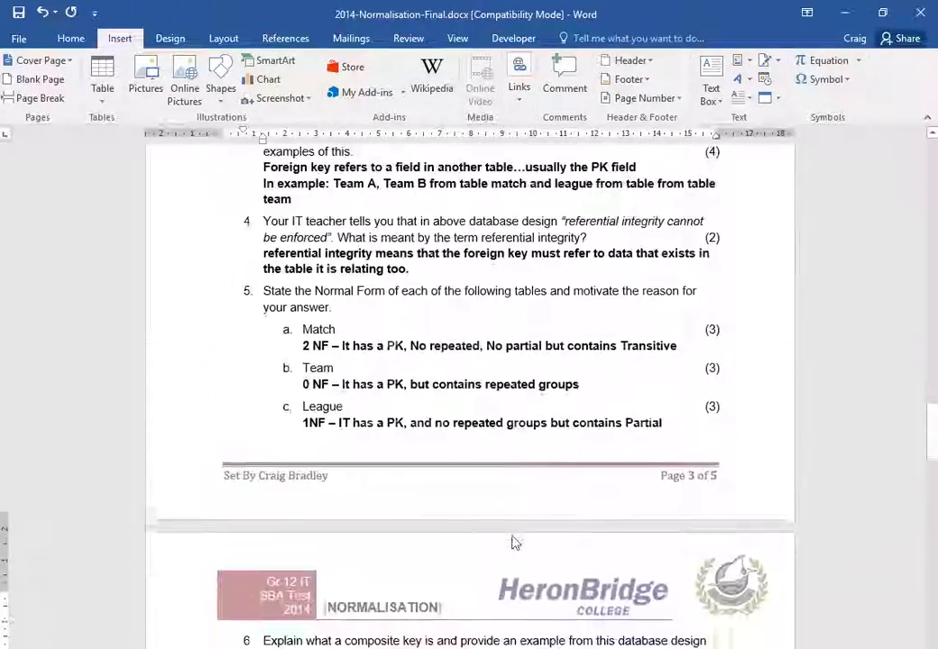
scroll(513, 536, down, 1)
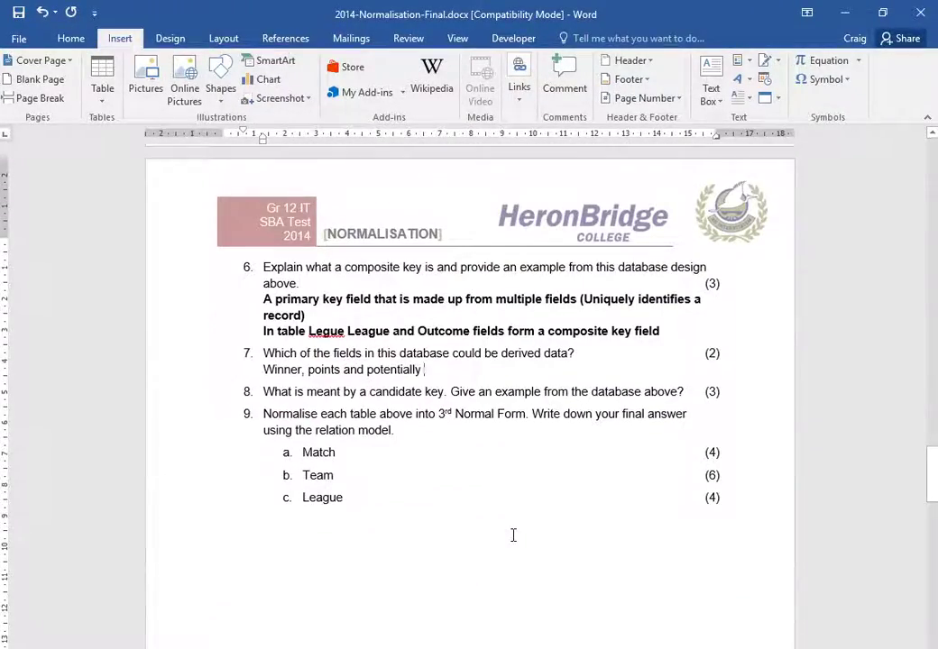
key(BackSpace)
key(BackSpace)
key(BackSpace)
key(BackSpace)
key(BackSpace)
key(BackSpace)
key(BackSpace)
key(BackSpace)
key(BackSpace)
key(BackSpace)
key(BackSpace)
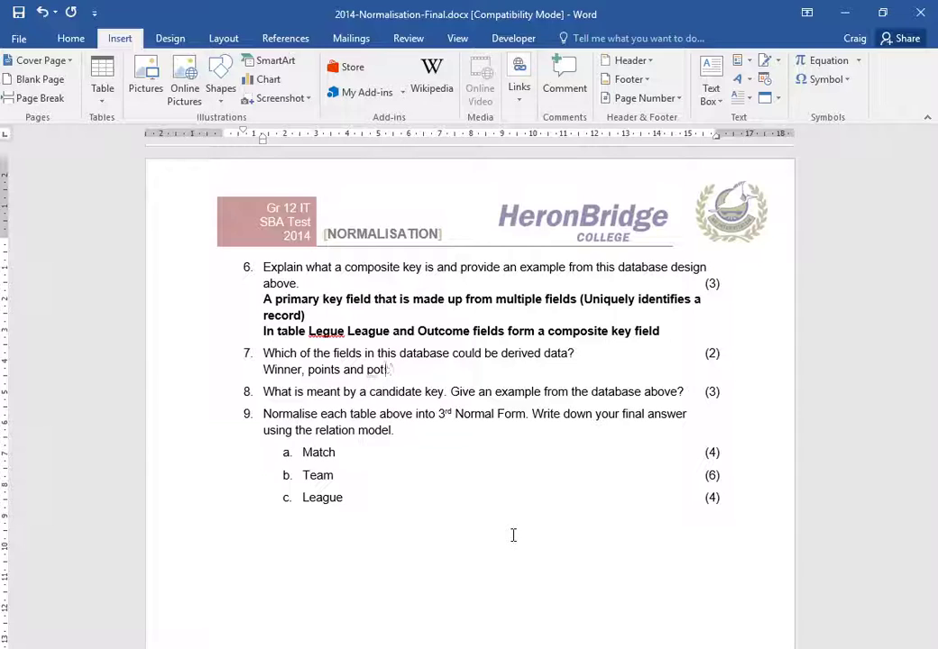
key(BackSpace)
key(BackSpace)
key(BackSpace)
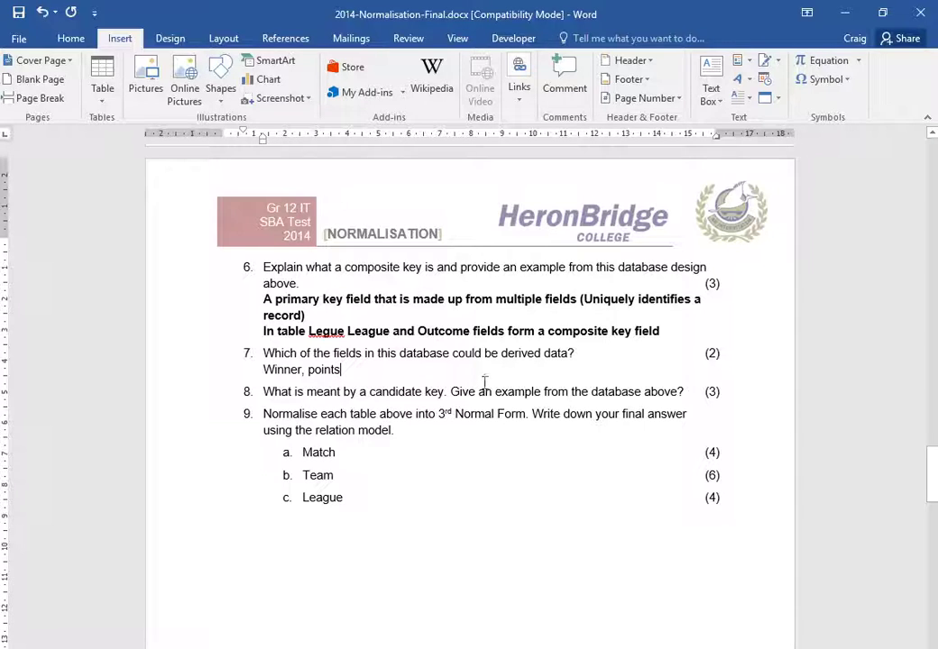
Make the question 7 answer bold and insert "in table …" after "Winner"
key(shift+End)
key(ctrl+b)
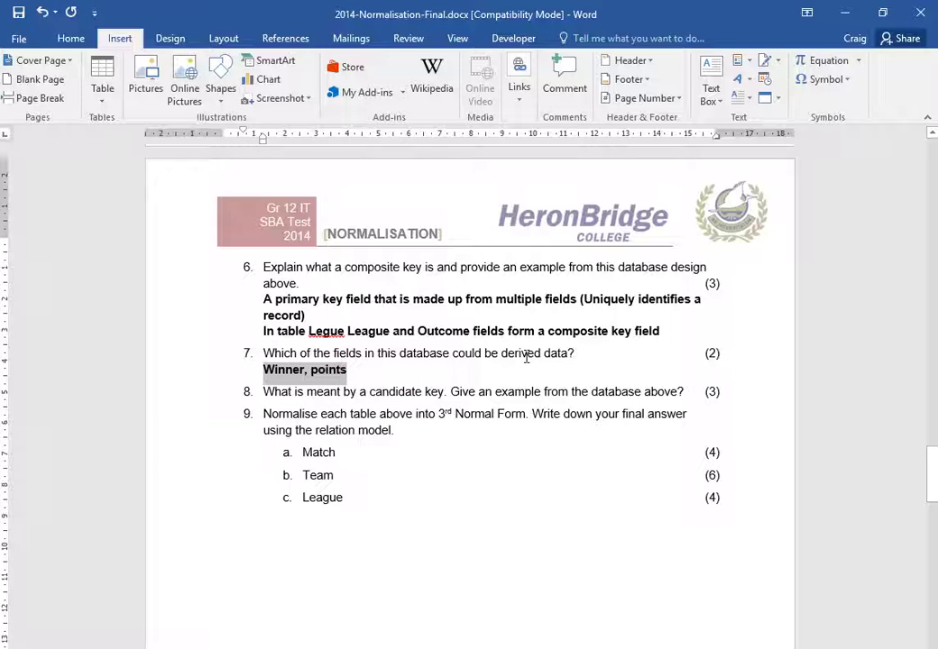
key(Left)
key(Right)
key(Right)
key(Right)
key(Right)
key(Right)
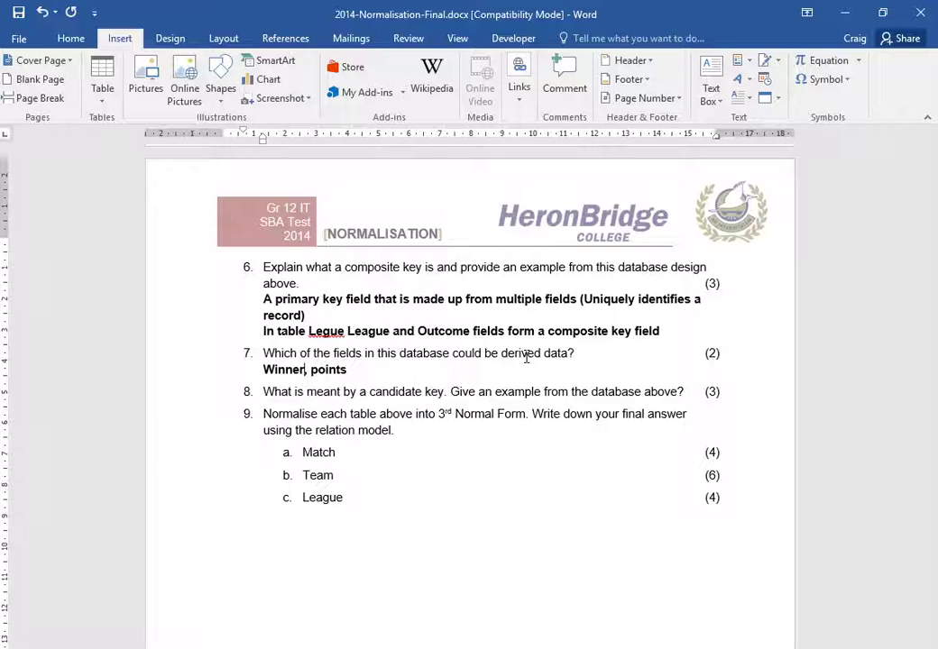
text(in table)
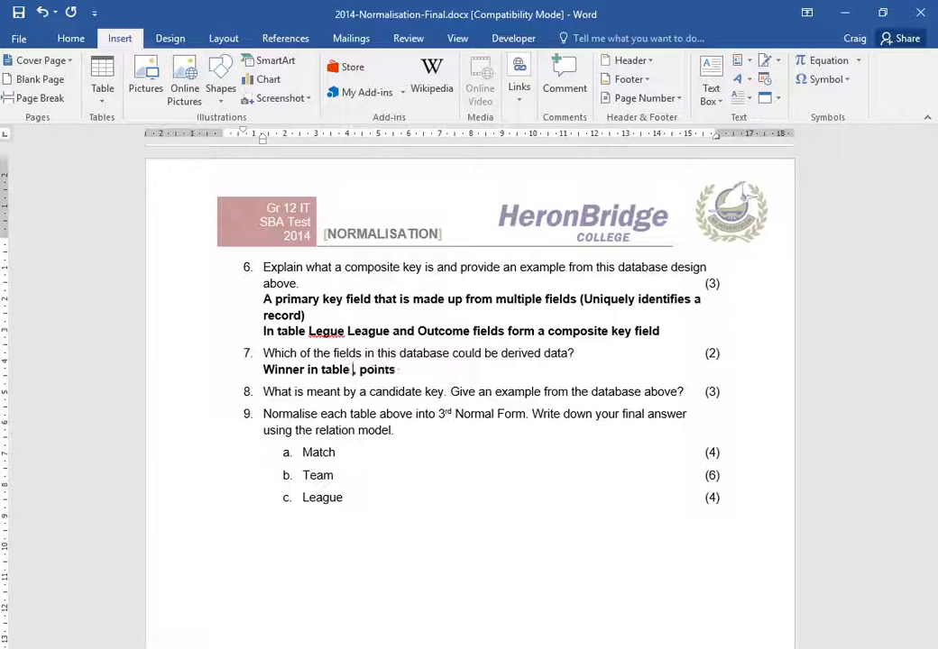
text( ...)
Extend the question 7 answer with "int table…" after "points", correcting the mistyped "able"
text( int able,)
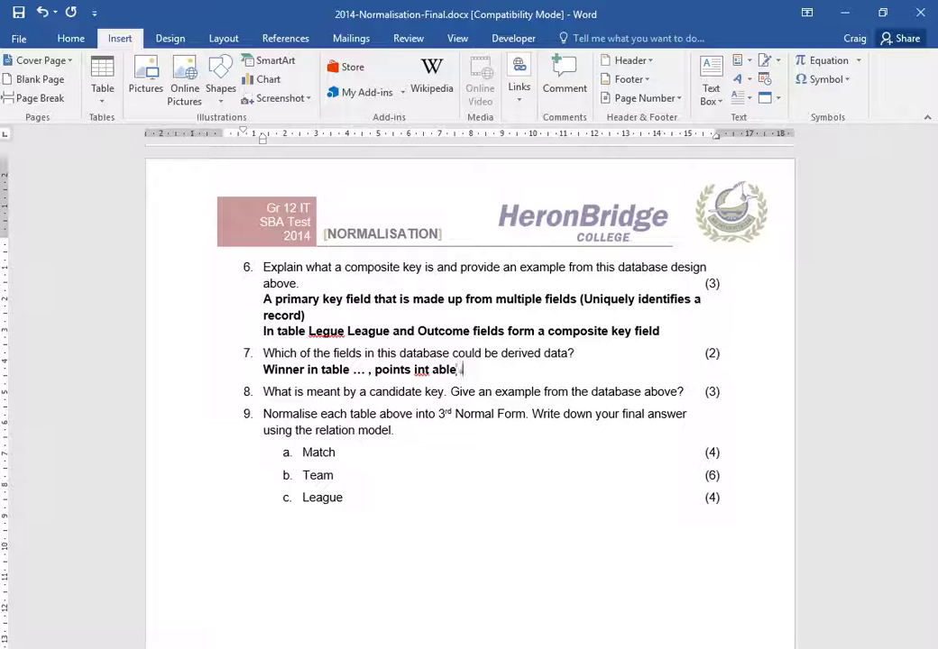
key(BackSpace)
key(BackSpace)
key(BackSpace)
key(BackSpace)
key(BackSpace)
key(BackSpace)
text(table...)
click(605, 391)
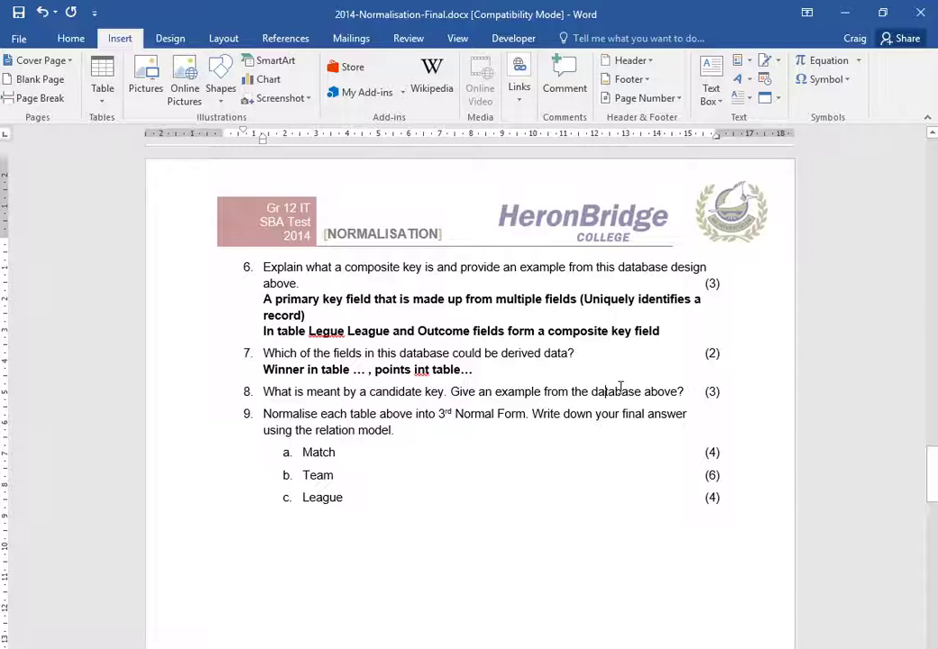
key(Home)
key(BackSpace)
key(End)
key(Return)
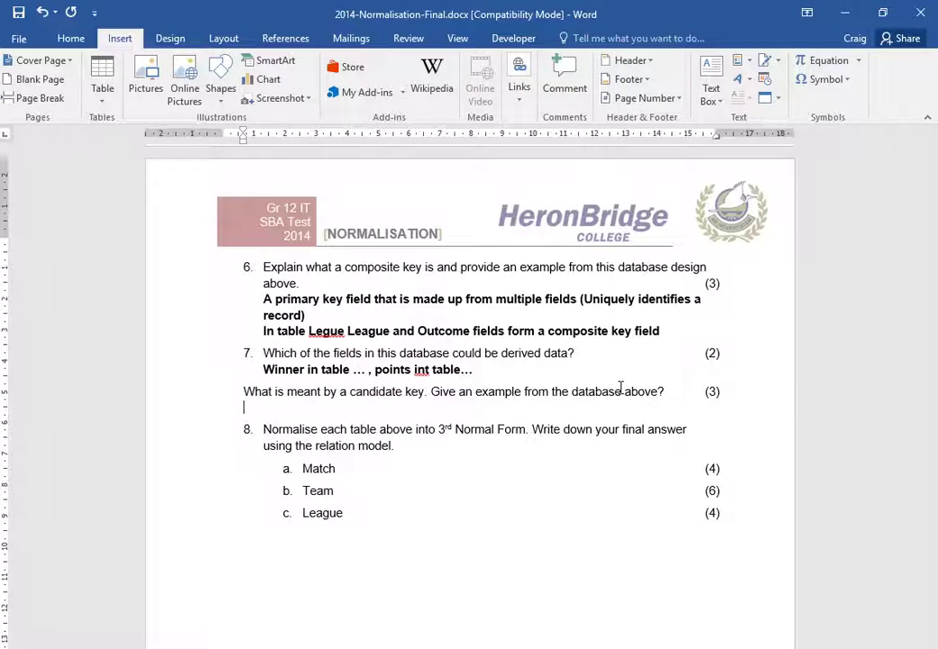
key(ctrl+z)
key(ctrl+z)
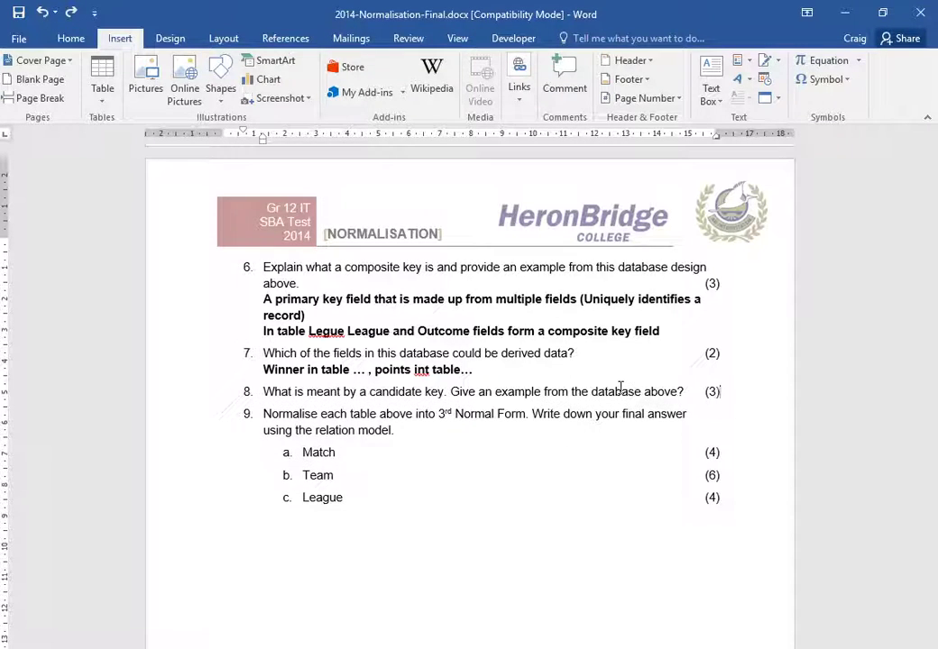
Add an answer line under question 8 reading "A field that can uniquely identify a record (used as PK) i.e."
key(shift+Return)
text(A field that is)
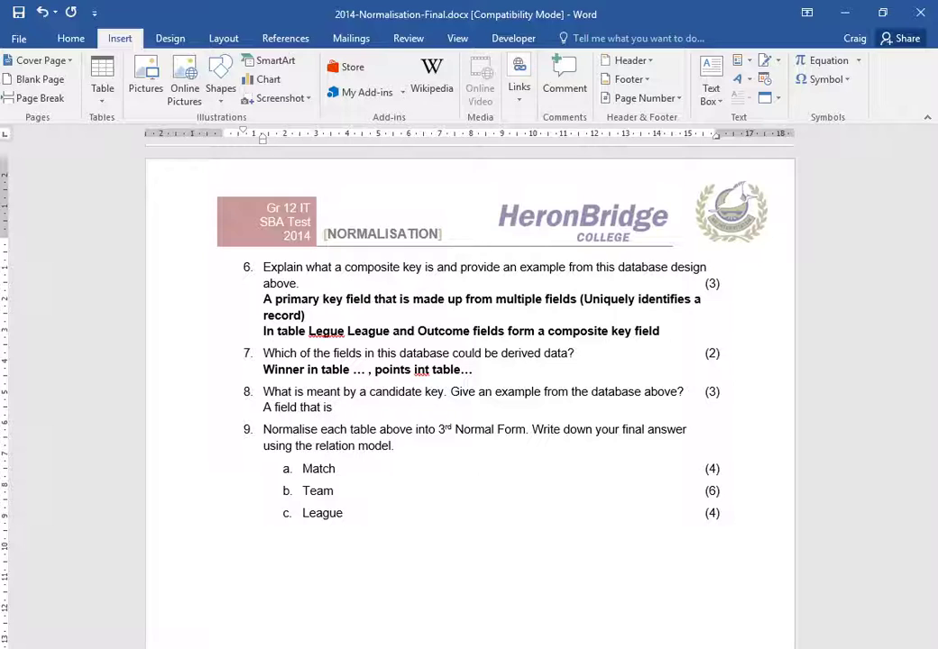
key(BackSpace)
key(BackSpace)
text(can uniquely)
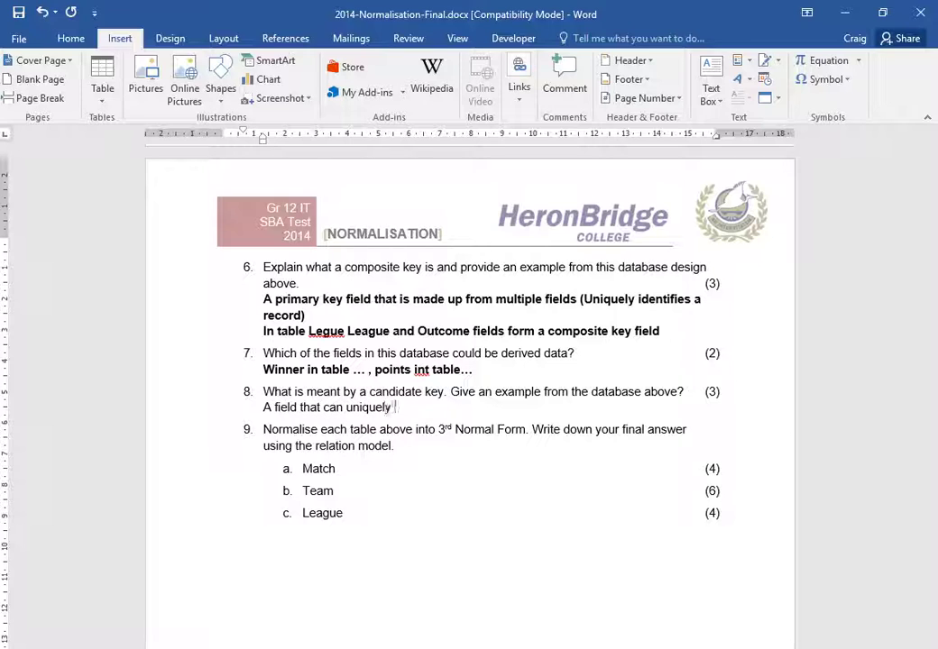
text( identify a r)
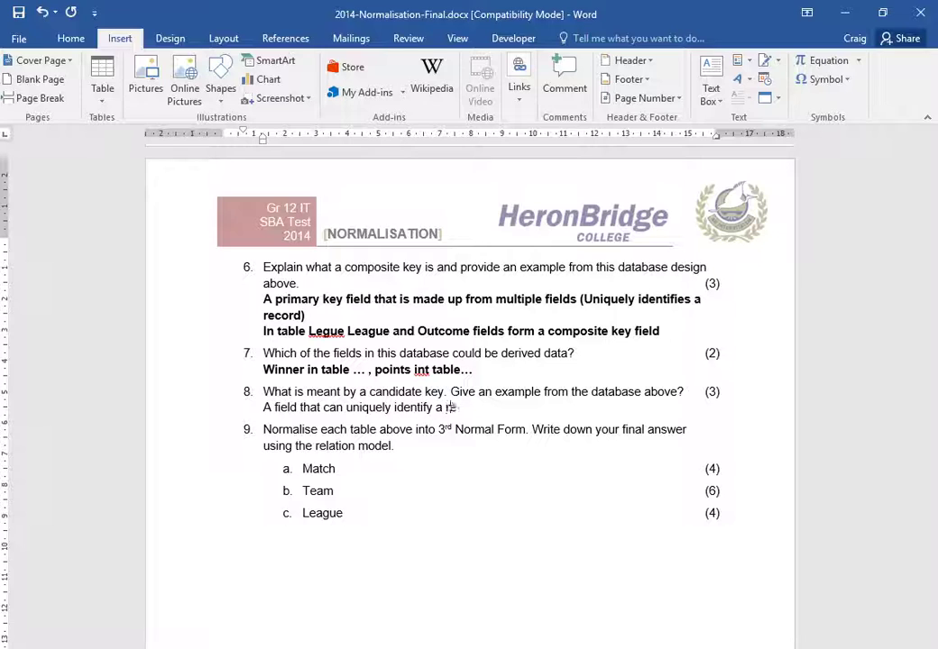
text(ecord (used as P)
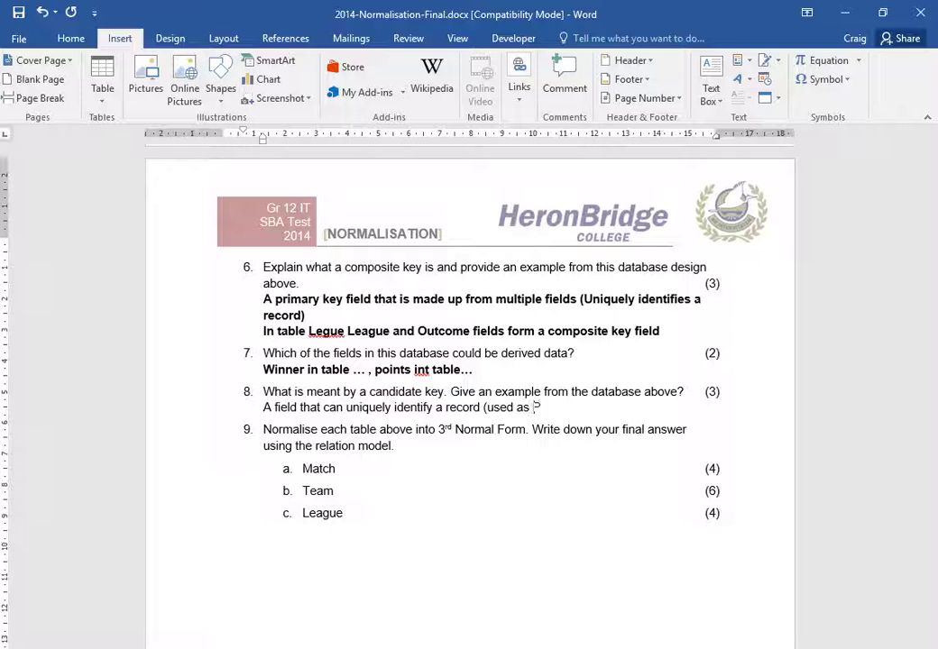
text(K) i.e.)
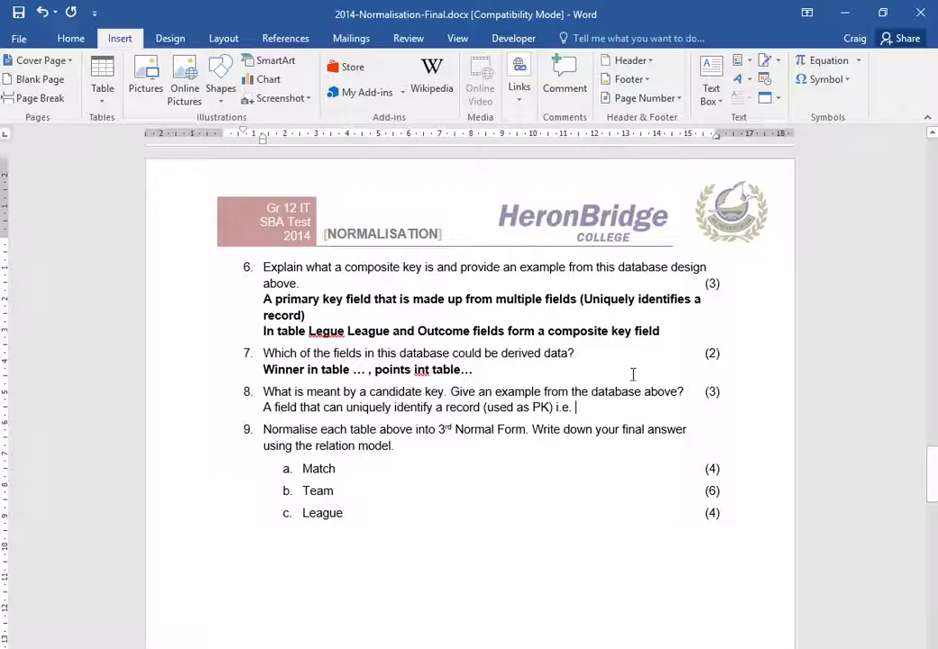
Check the scenario's Match, Team and League tables for a field that could serve as a candidate key example
scroll(637, 384, up, 5)
scroll(637, 386, up, 15)
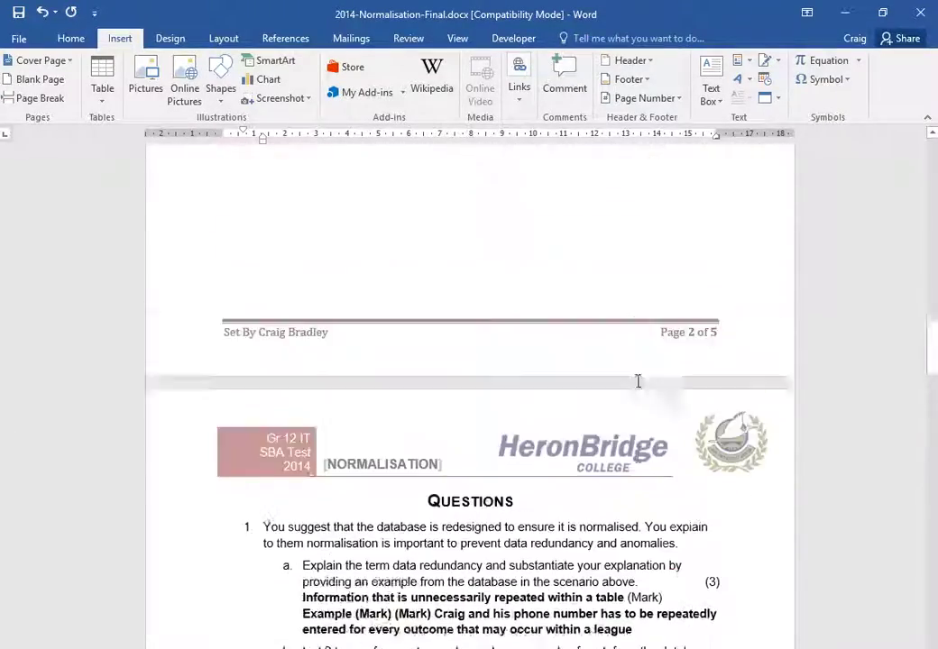
scroll(636, 381, up, 2)
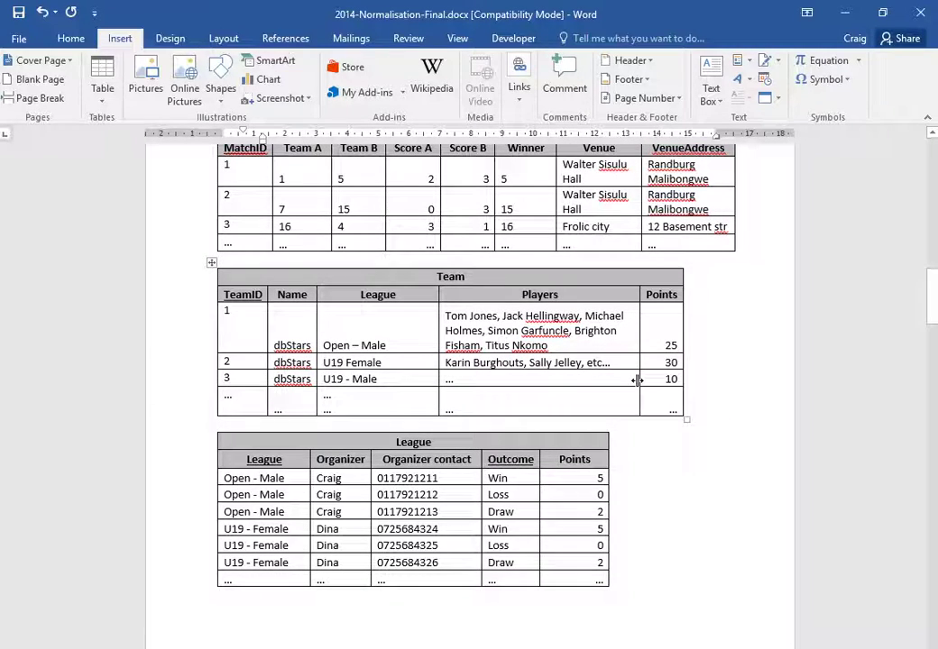
scroll(637, 384, up, 2)
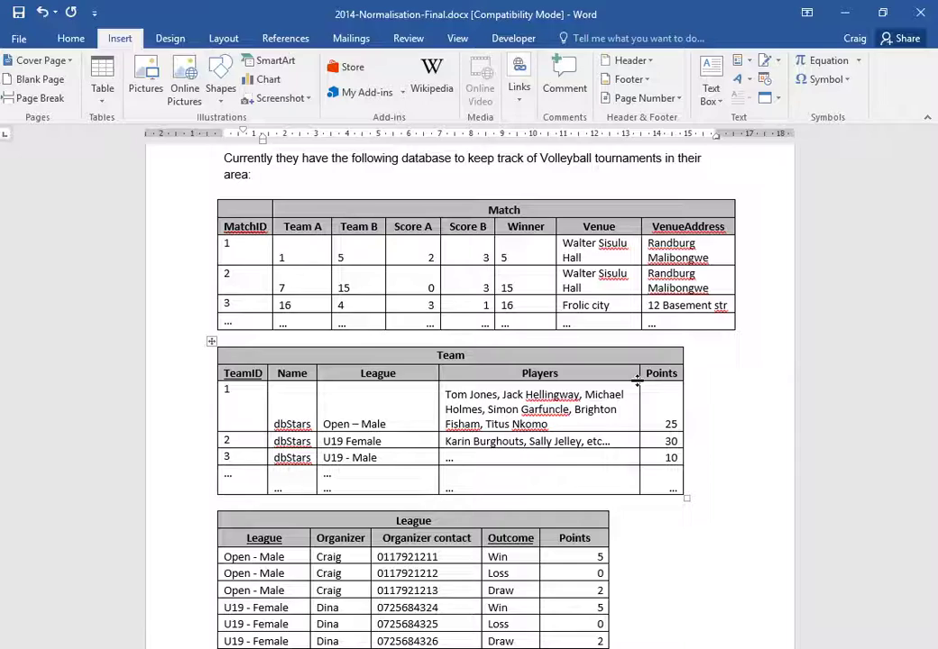
scroll(637, 383, down, 8)
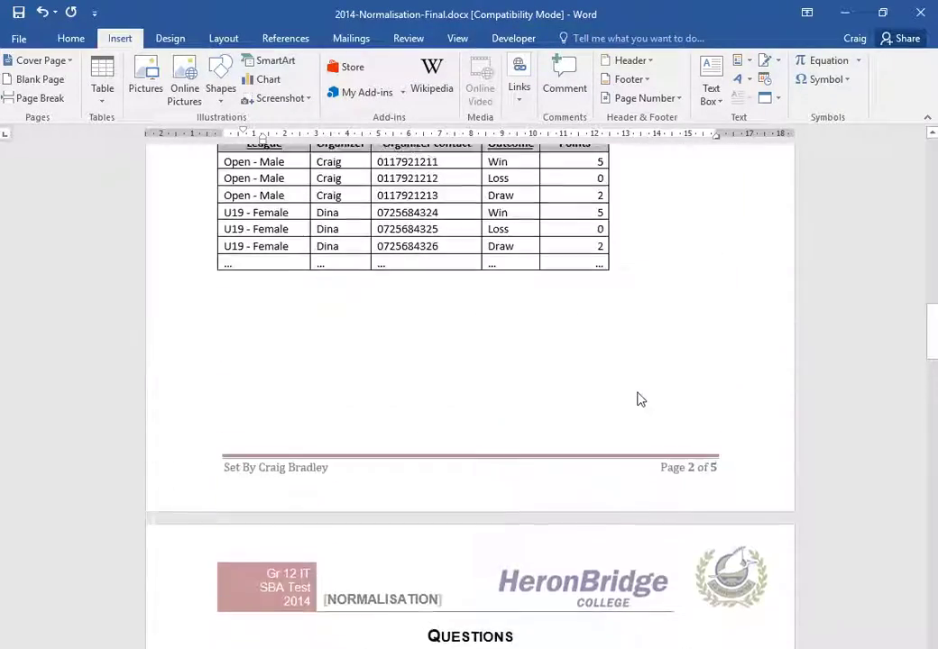
scroll(636, 400, up, 8)
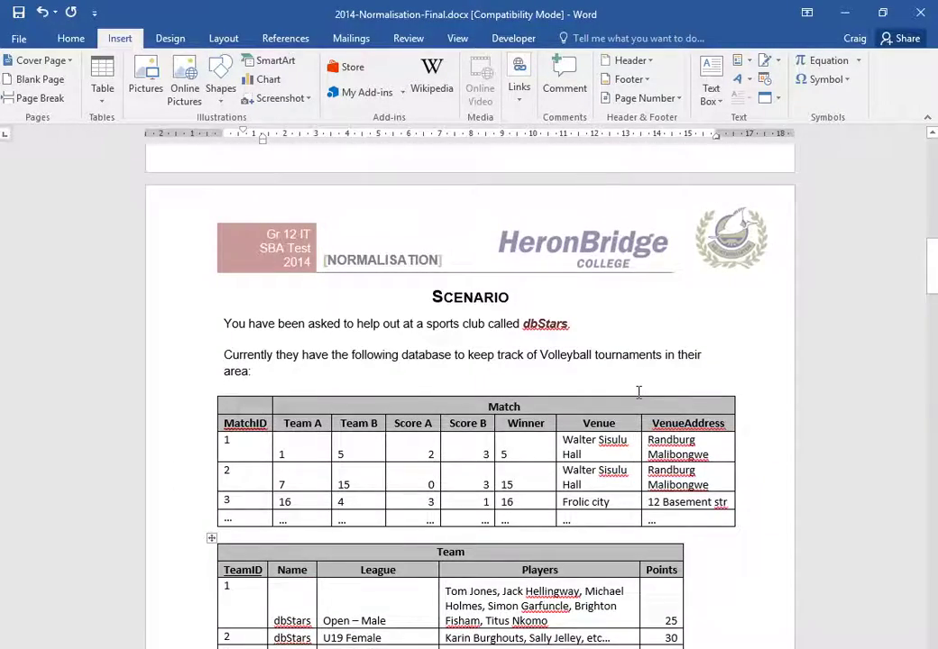
scroll(638, 397, down, 8)
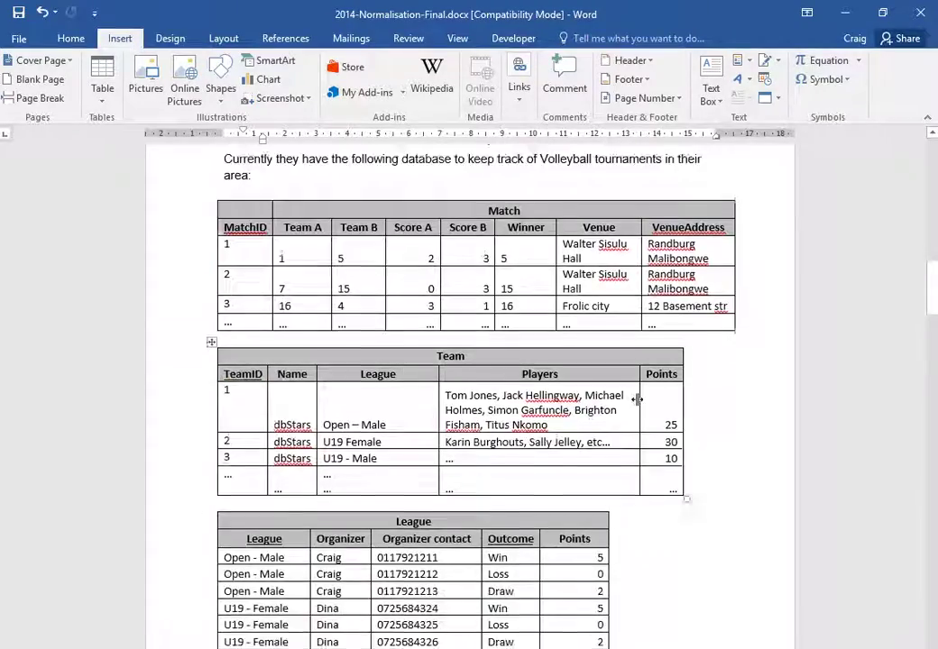
scroll(639, 400, down, 10)
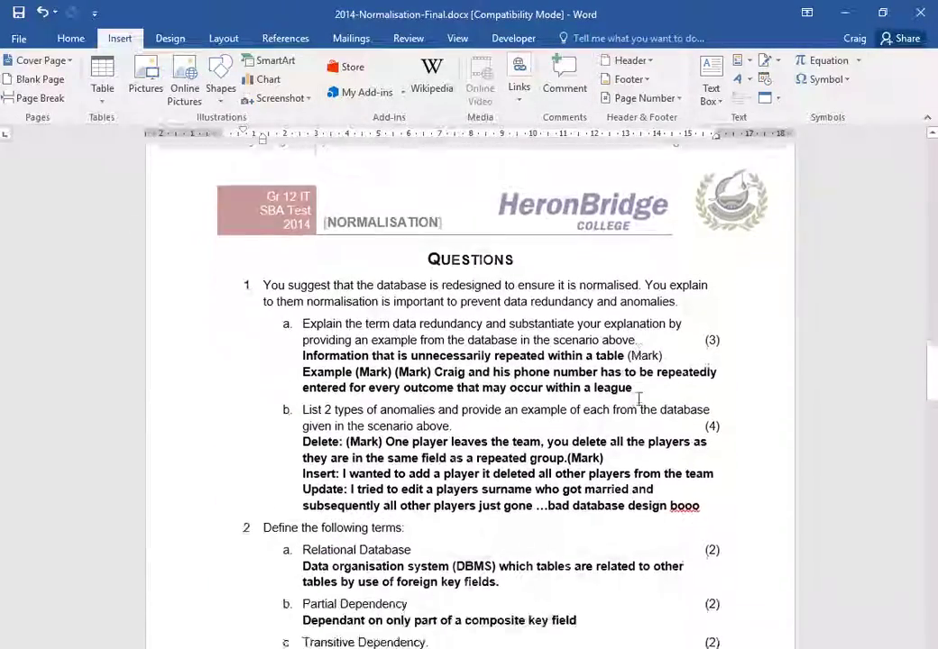
scroll(639, 398, down, 10)
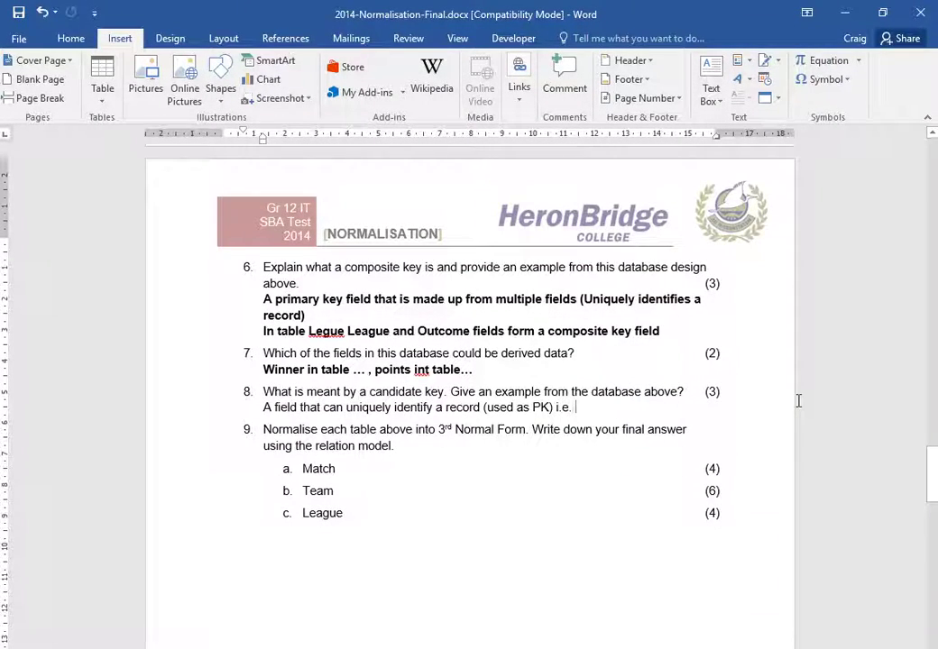
Continue the question 8 answer with "if organiser was separate then the organise contact could be a candidate"
text(if)
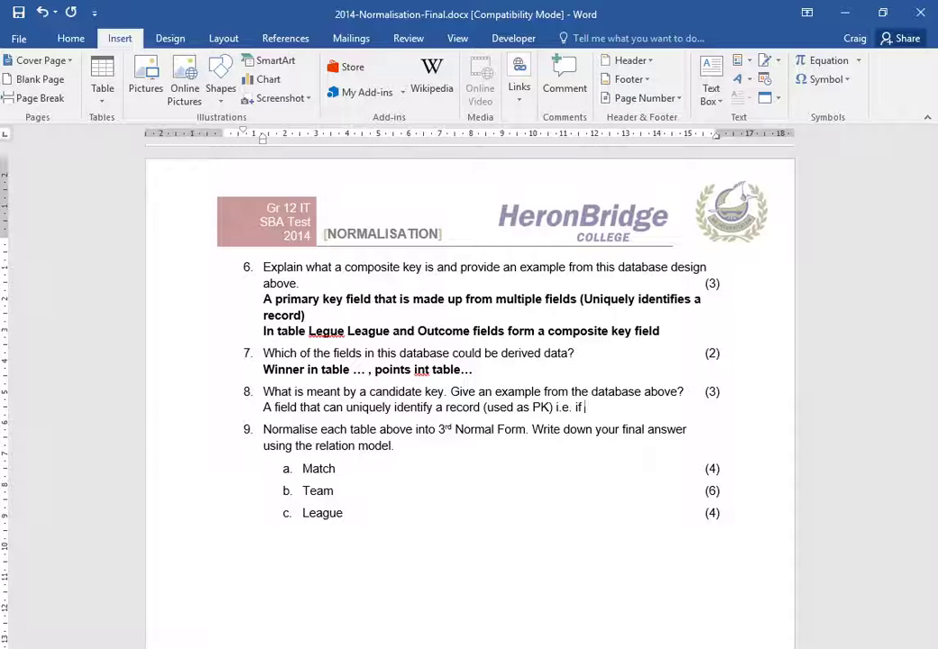
text( organiser was sepe)
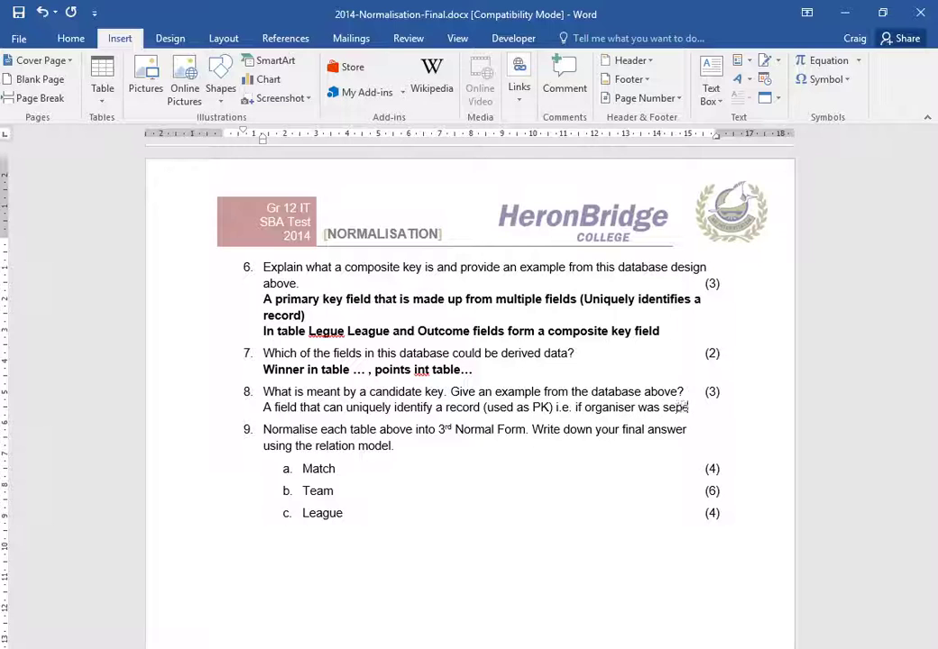
key(BackSpace)
text(arate ther)
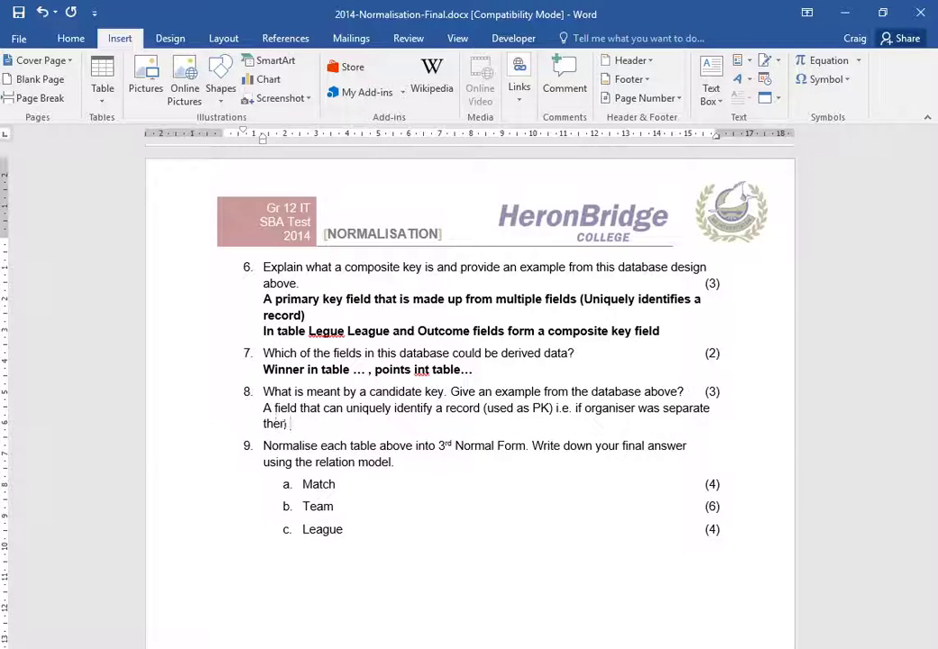
text(n the con)
key(BackSpace)
key(BackSpace)
text(organiser co)
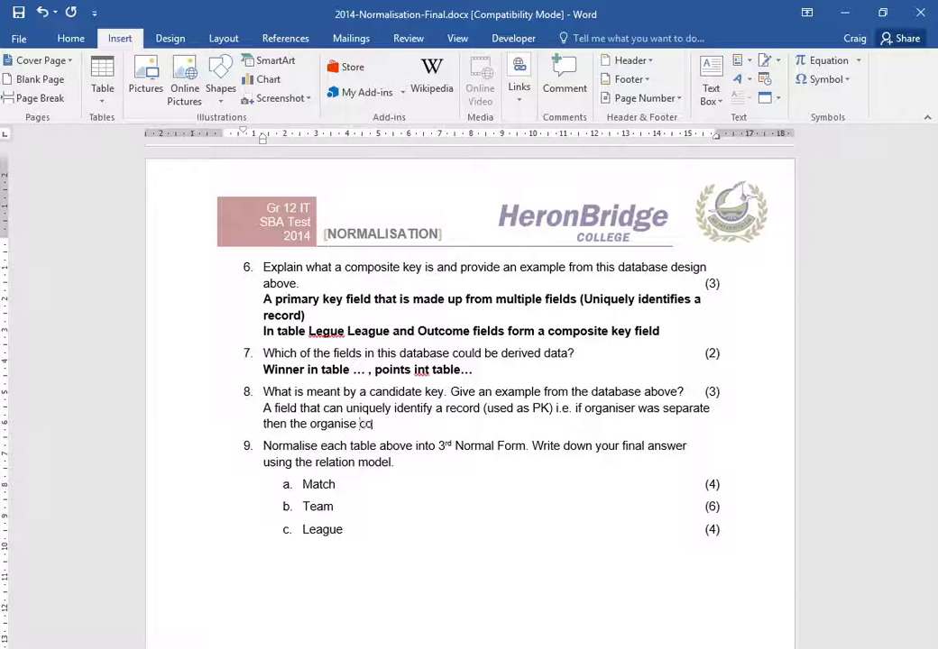
text(ntact would)
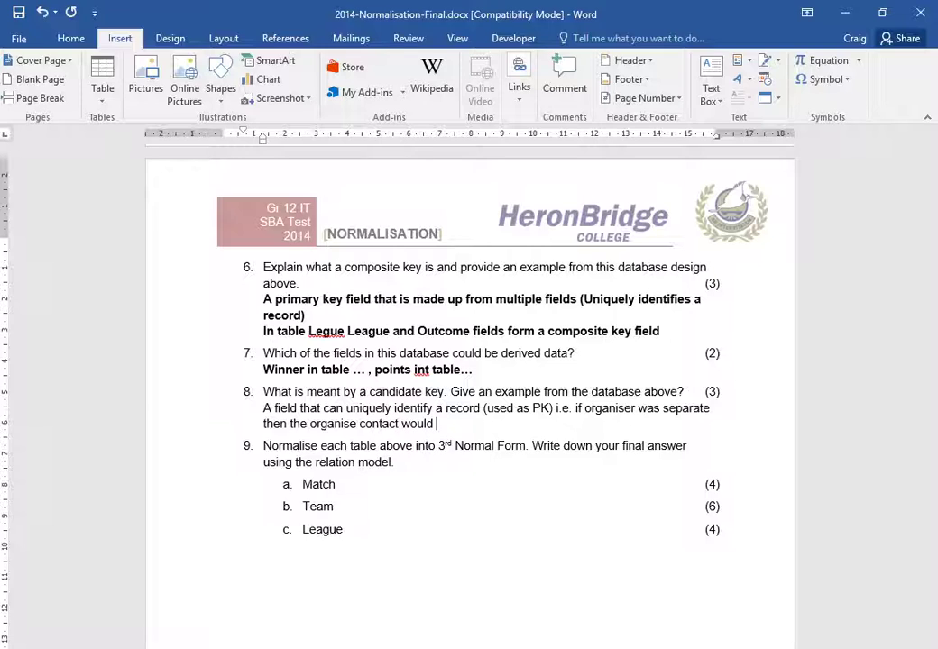
key(BackSpace)
key(BackSpace)
key(BackSpace)
key(BackSpace)
key(BackSpace)
key(BackSpace)
text(could be a candidate)
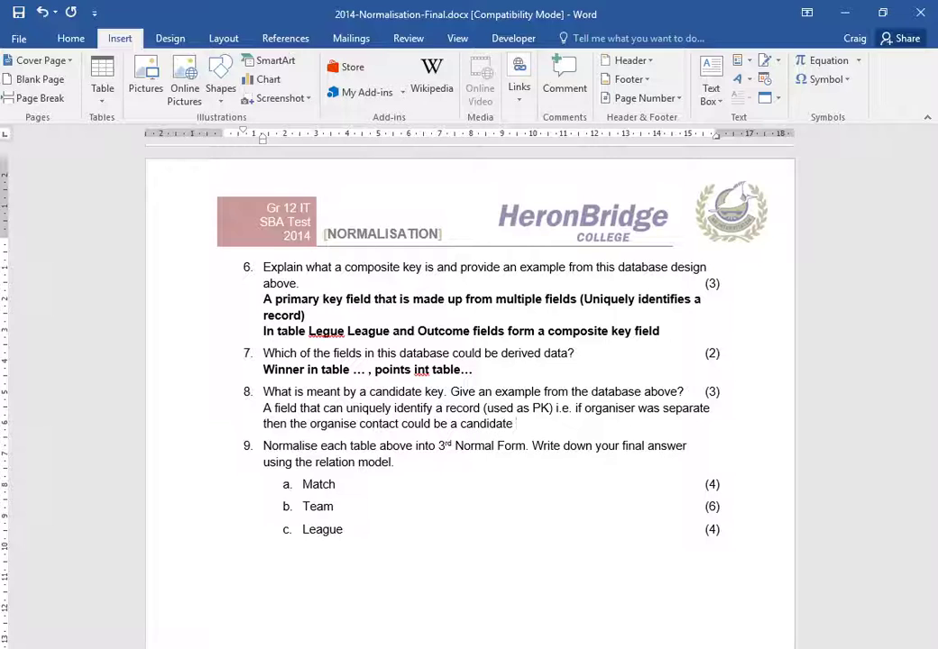
Finish the question 8 answer with "field or if venue was separated the field venue would be a candidate field."
text( field or if)
key(BackSpace)
text(f venue was)
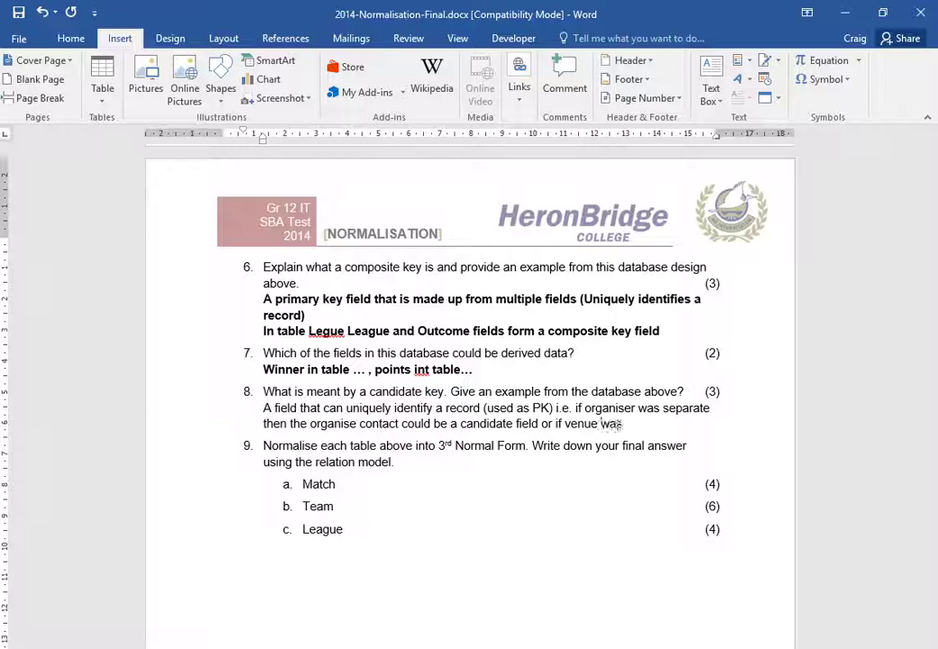
text( separated)
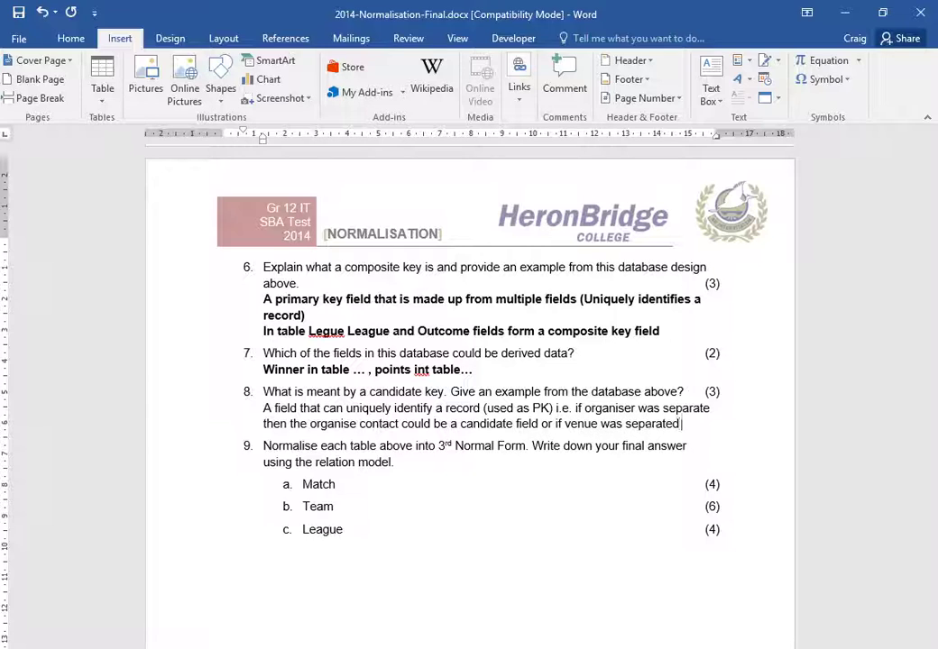
text( the field venue wou)
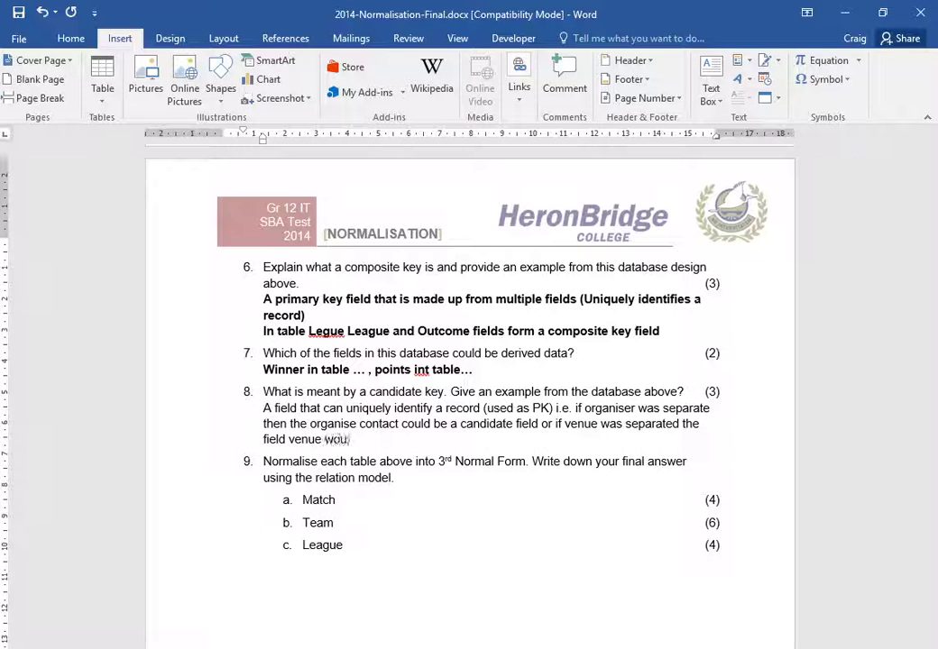
text(ld be a candid)
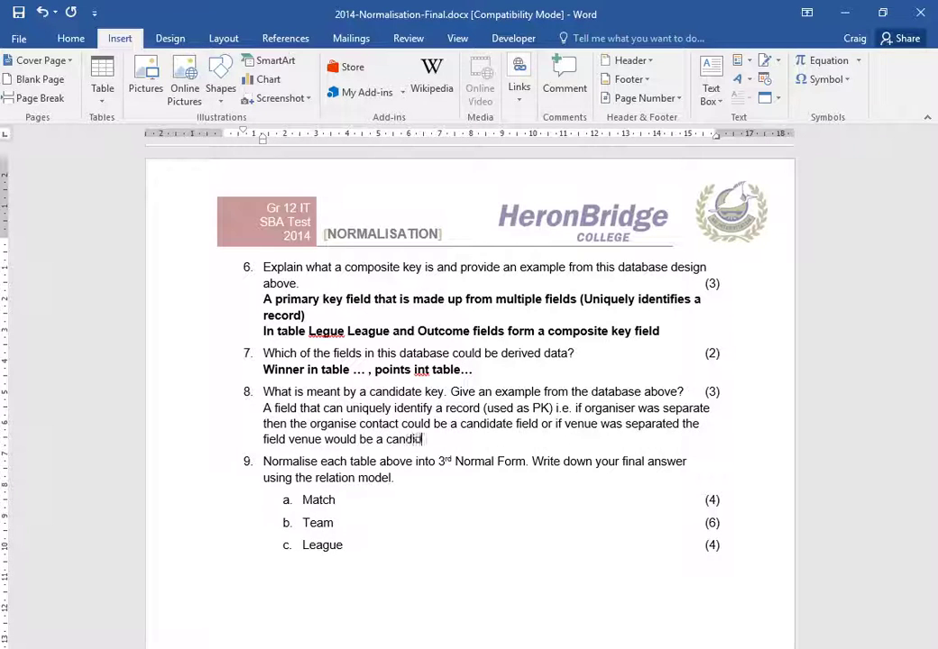
text(ate field.)
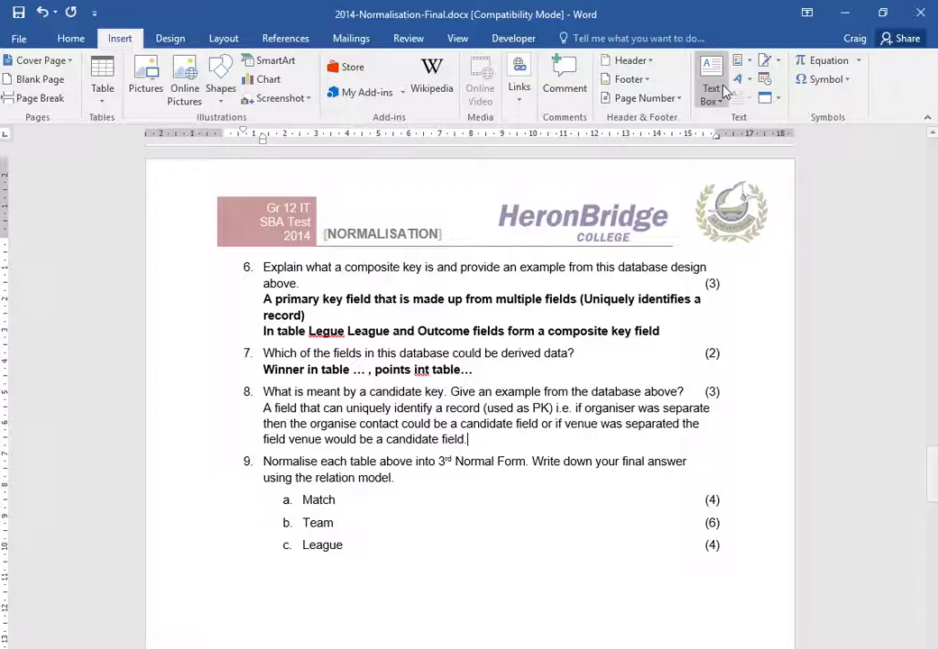
Recheck the scenario tables against the candidate key answer and make the whole question 8 answer bold
scroll(670, 447, up, 8)
scroll(670, 447, up, 15)
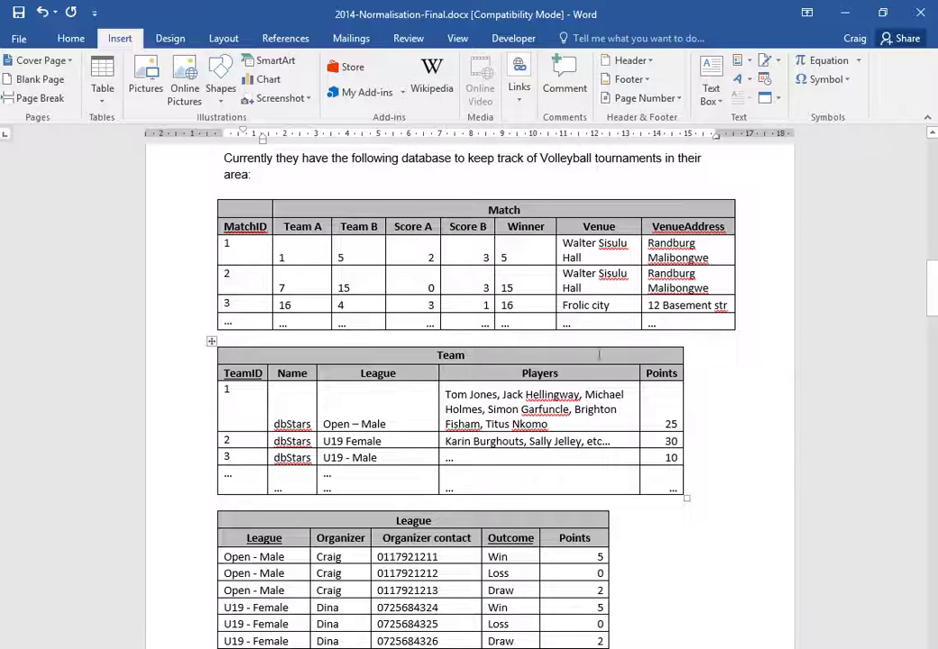
scroll(601, 333, down, 10)
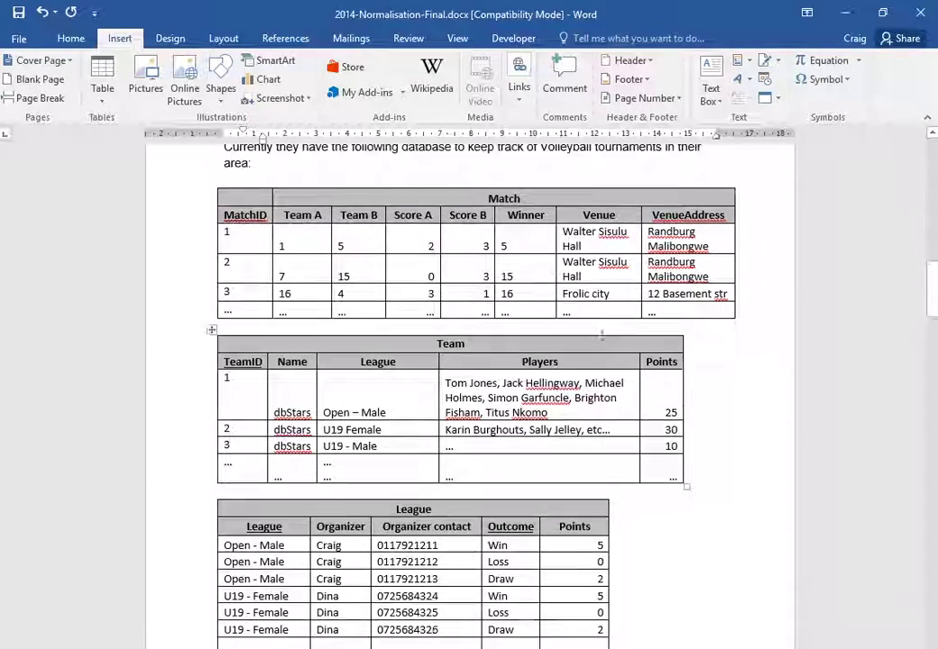
scroll(631, 383, down, 10)
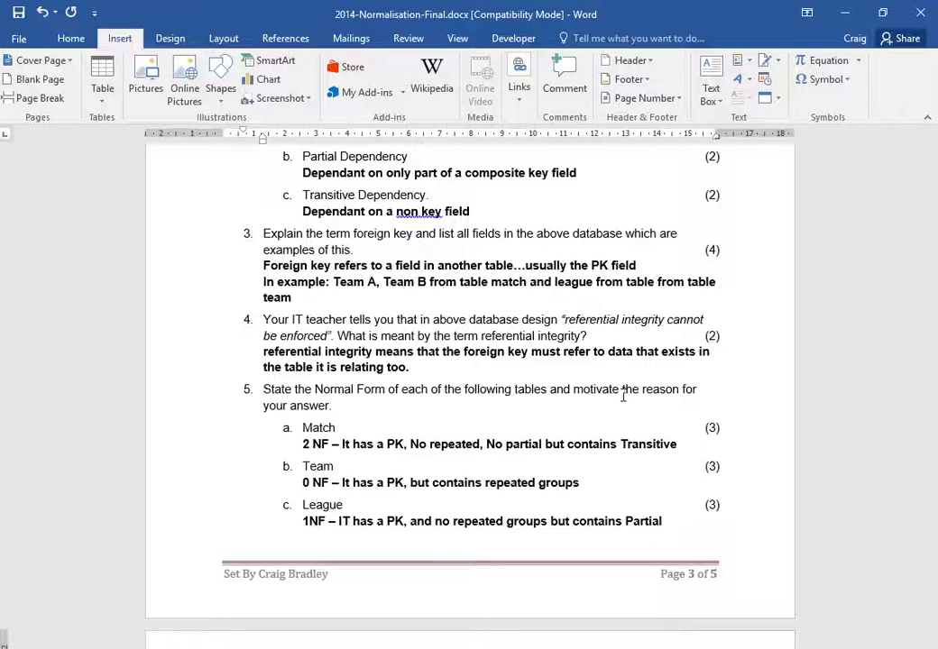
scroll(622, 396, down, 10)
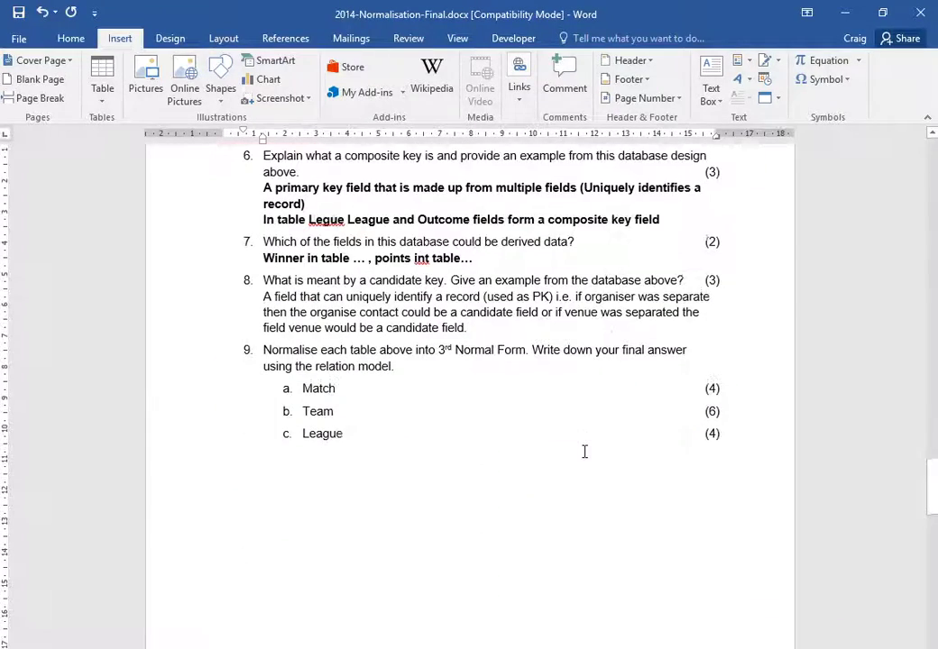
key(shift+Up)
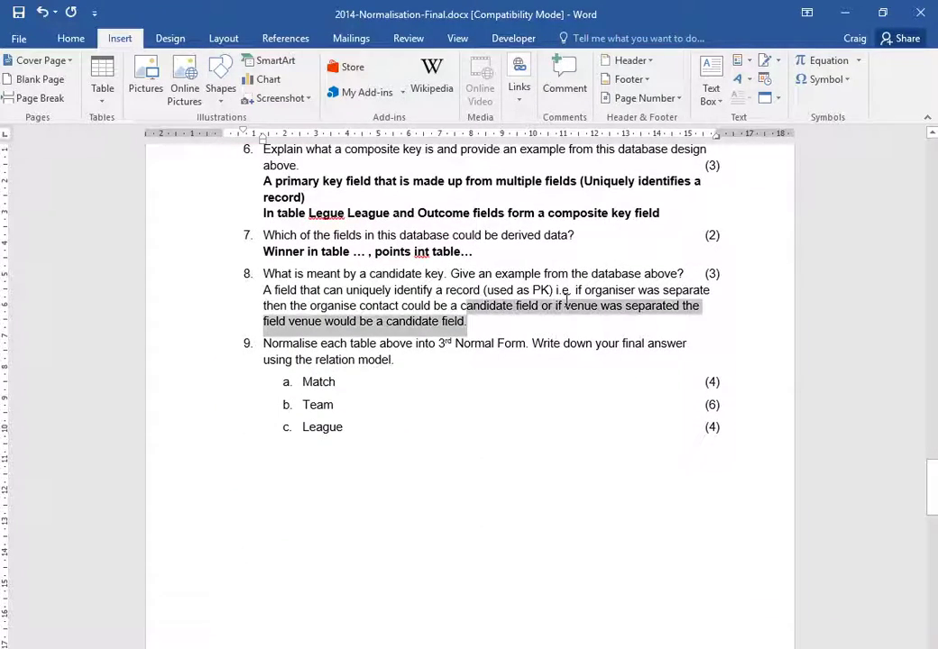
key(ctrl+shift+Up)
key(ctrl+b)
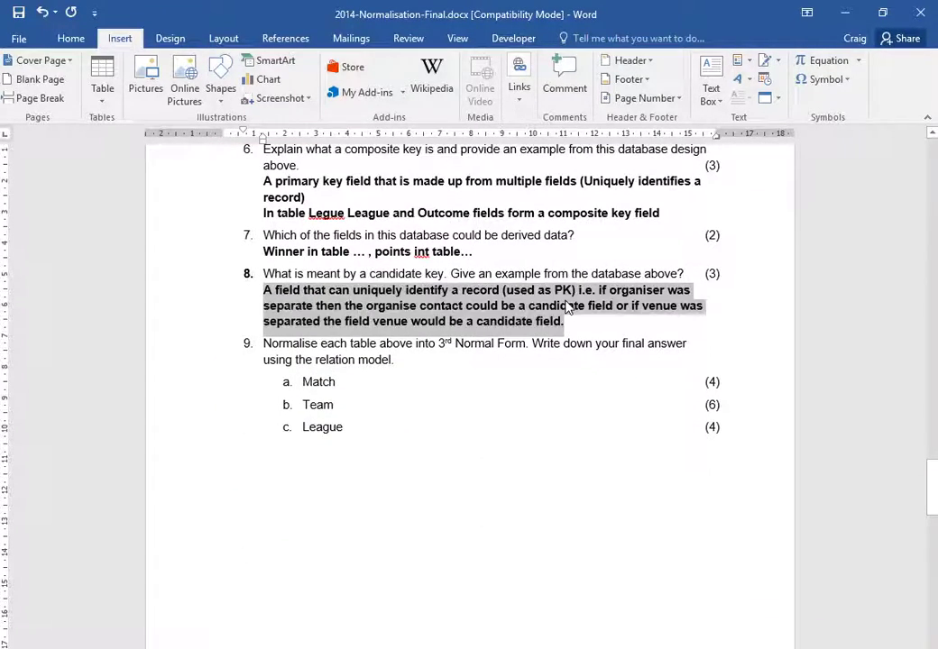
Add a blank answer line below part a, Match, of question 9
key(Down)
key(Down)
key(Down)
key(Up)
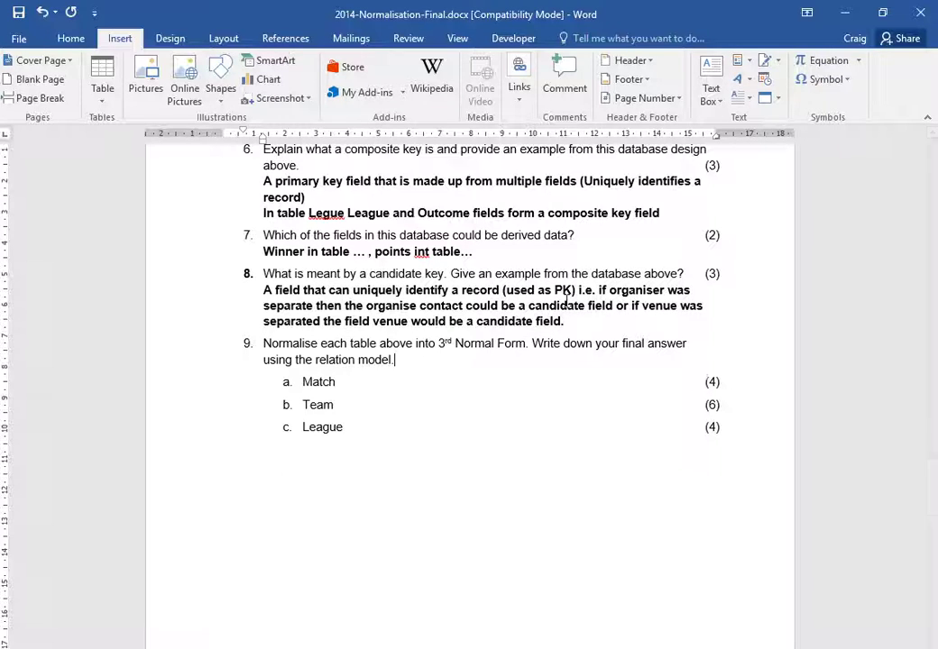
key(Down)
key(Return)
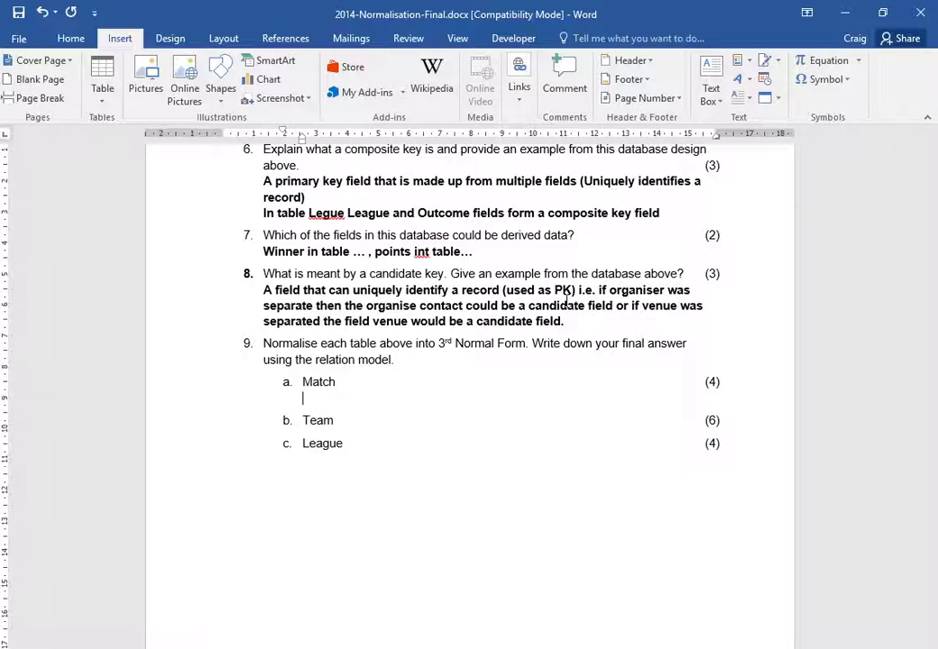
Examine the scenario's Match table to decide which fields stay with MatchID and which belong to a separate venue table
scroll(575, 416, up, 2)
scroll(575, 416, up, 20)
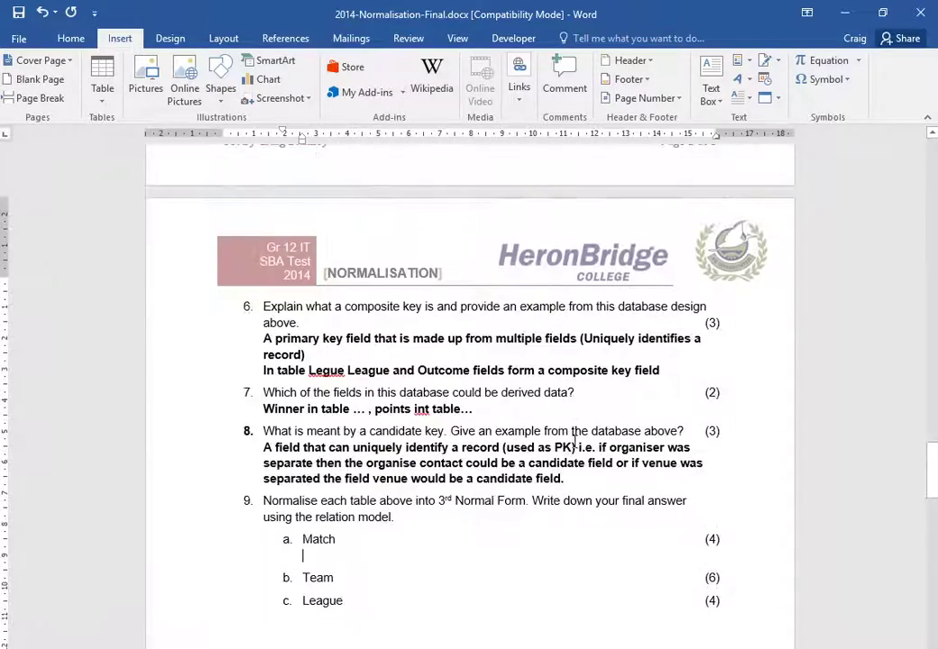
scroll(574, 469, up, 20)
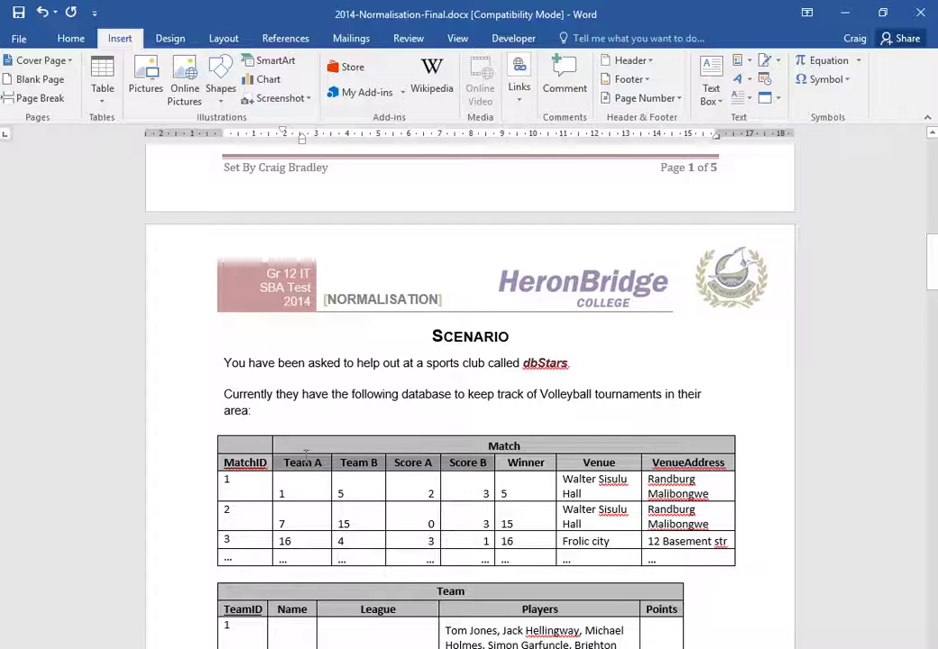
click(285, 541)
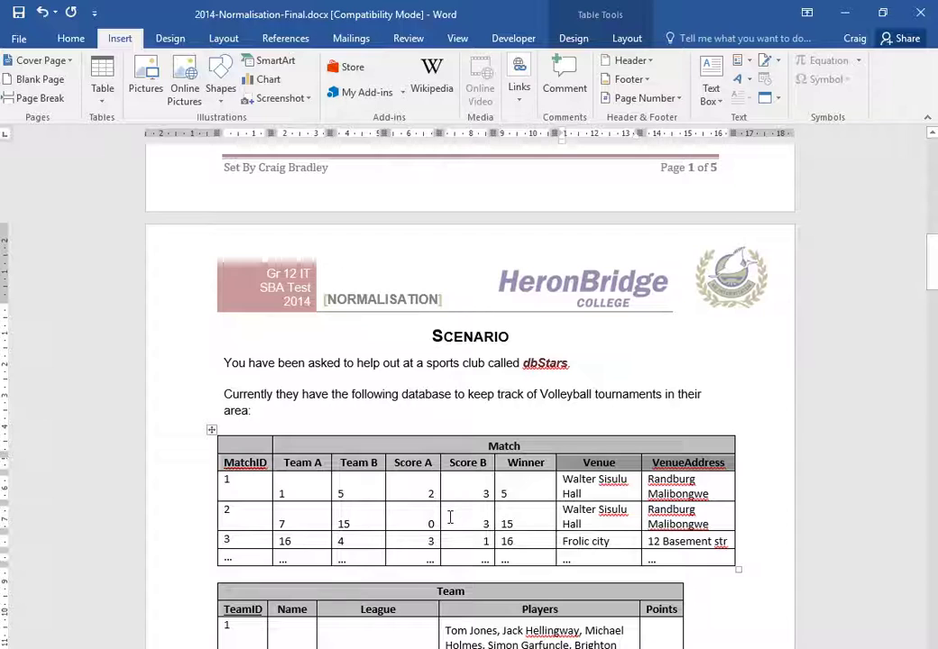
drag(492, 495, 290, 478)
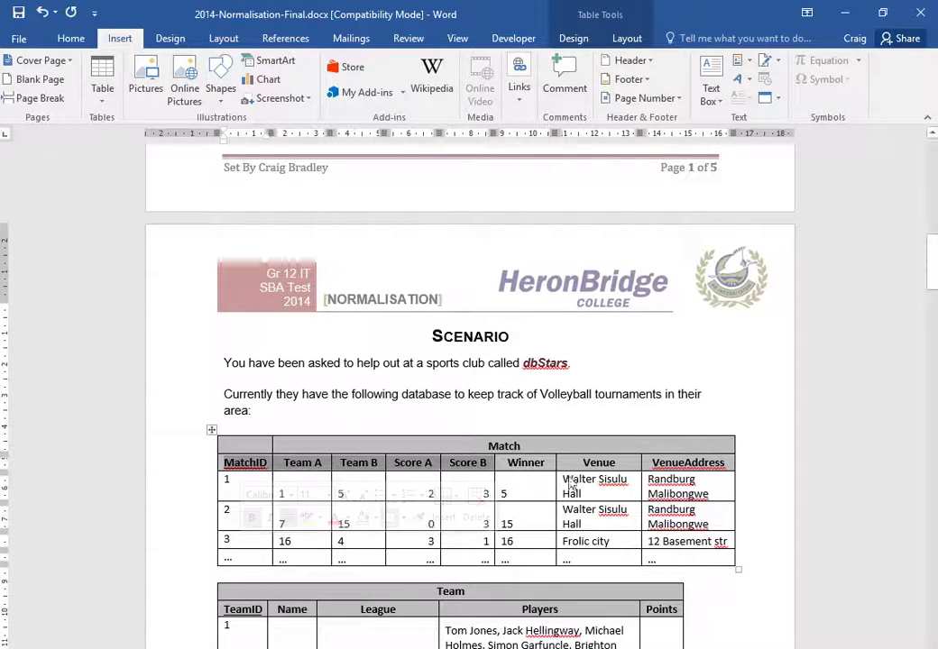
click(529, 426)
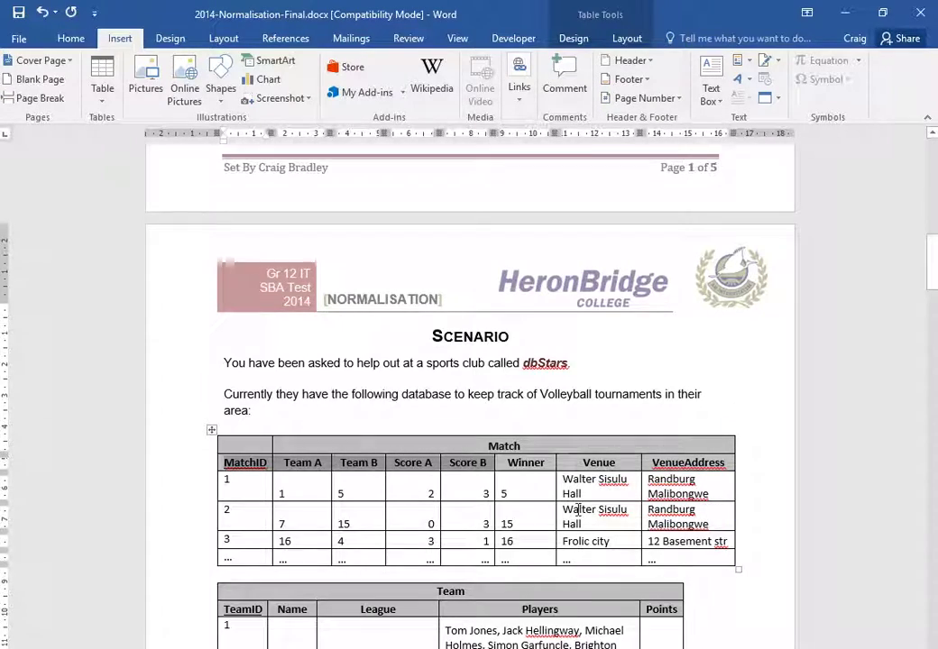
scroll(706, 511, down, 15)
scroll(429, 503, down, 20)
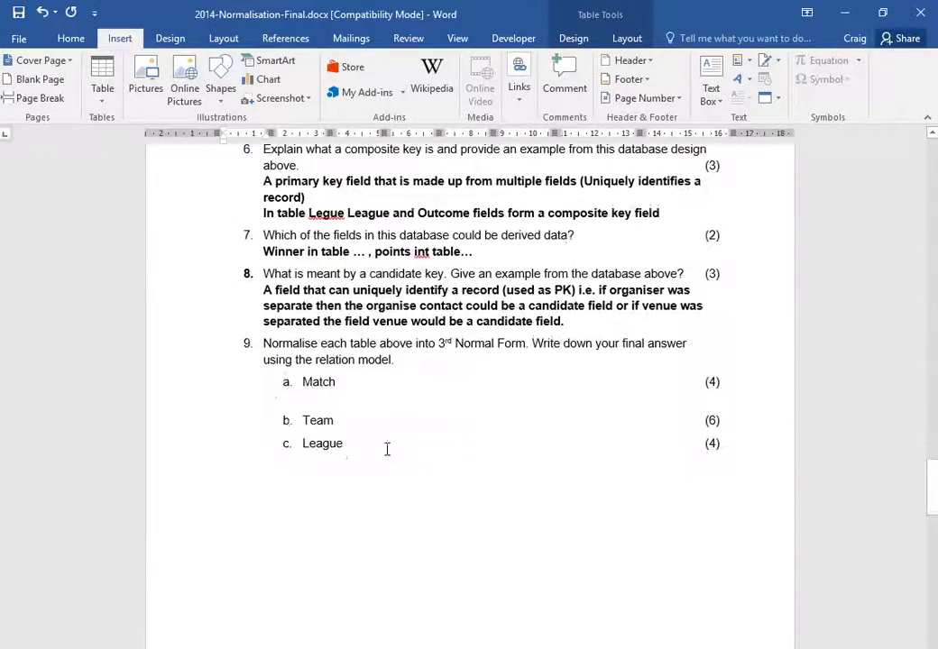
Start the answer to 9a with the relation "tblMatch(matchID, teamA, TeamB,"
click(364, 400)
text(tbl)
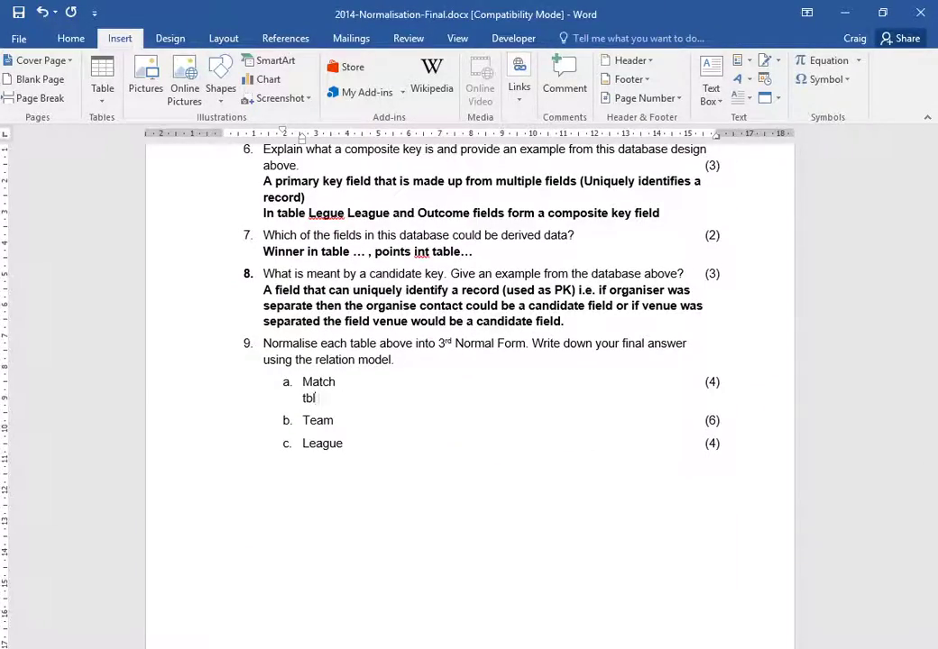
text(Match(mat)
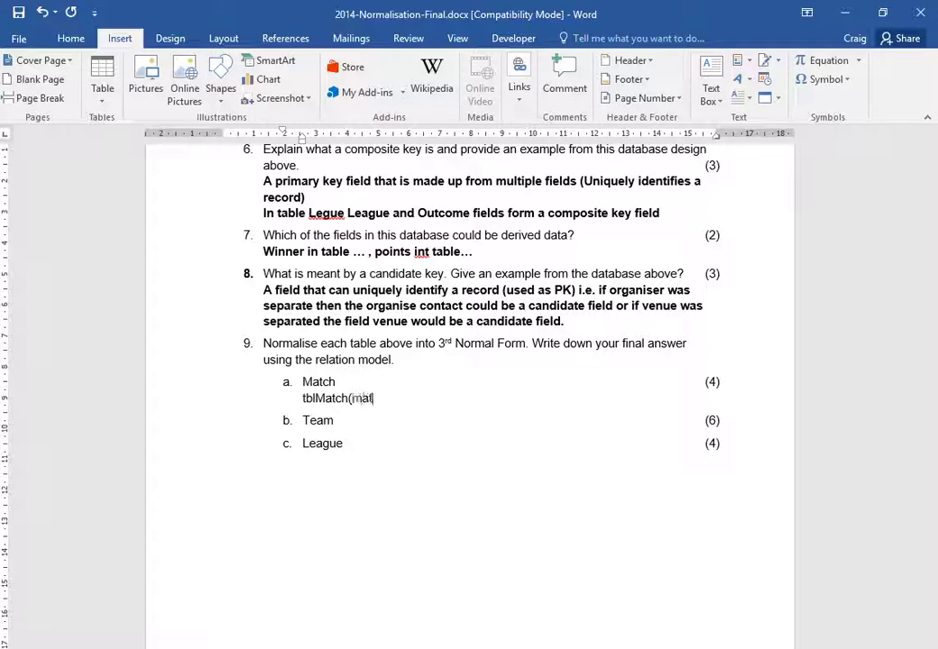
text(chID, te)
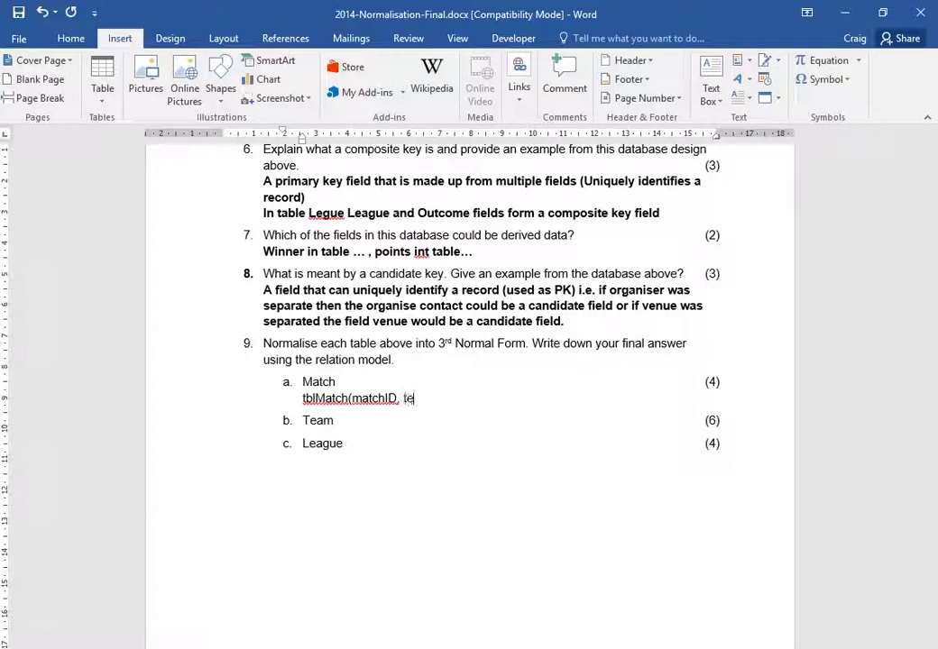
text(amA, TeamB,)
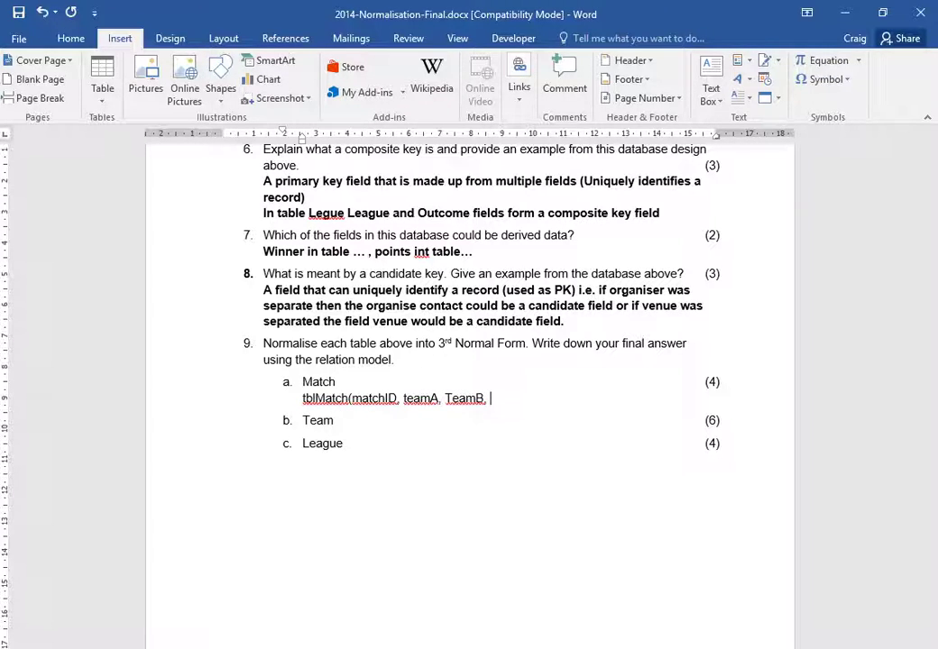
Insert a line above the match relation in 9a and enter "tblVenue" on it
key(Home)
key(Return)
key(Up)
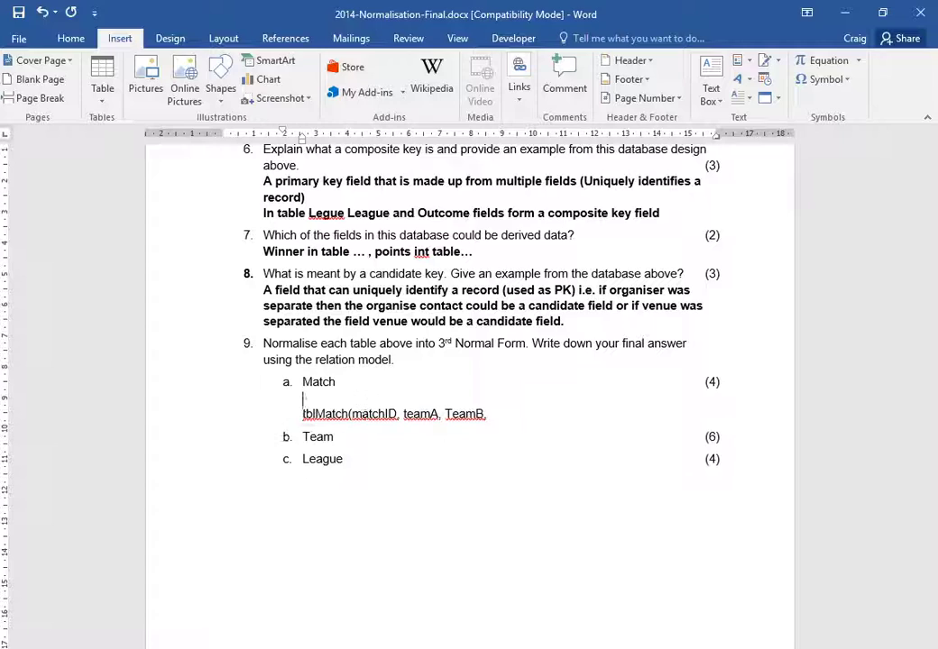
text(tblVenue)
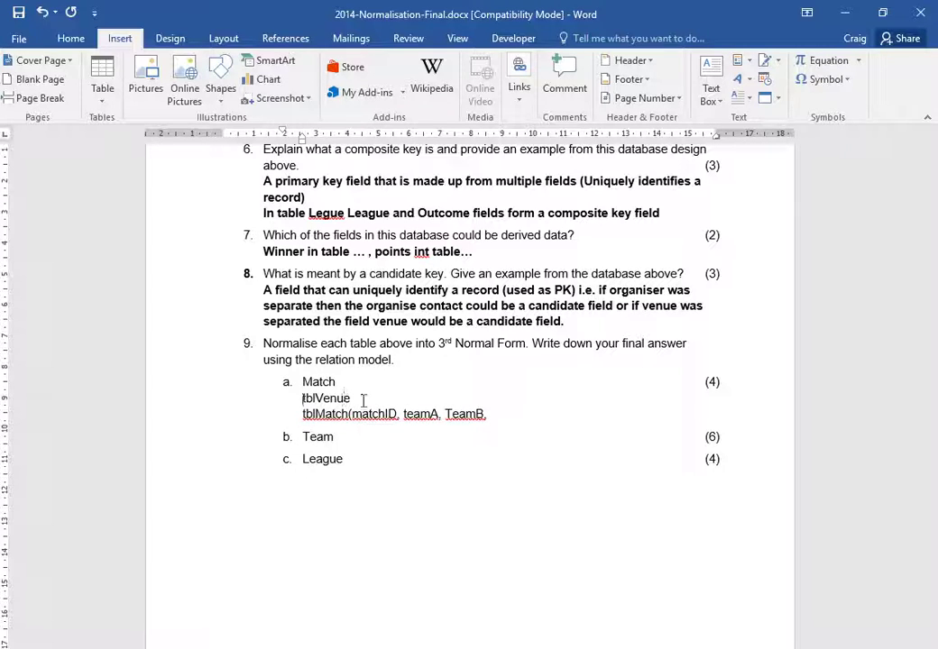
Drop the "tbl" prefix from both relation names in 9a so they read "venue" and "match"
key(Home)
key(shift+Right)
key(shift+Right)
key(shift+Right)
text(v)
key(Home)
key(shift+Right)
key(shift+Right)
key(shift+Right)
key(shift+Right)
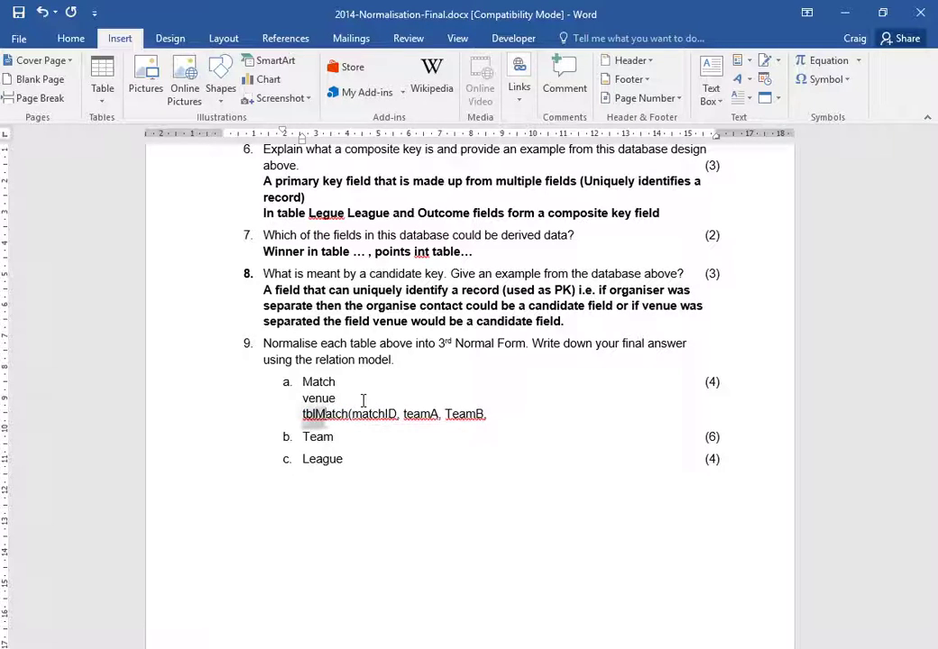
text(m)
Complete the venue relation as "venue(venueName, address)" with venueName underlined as the primary key
click(364, 401)
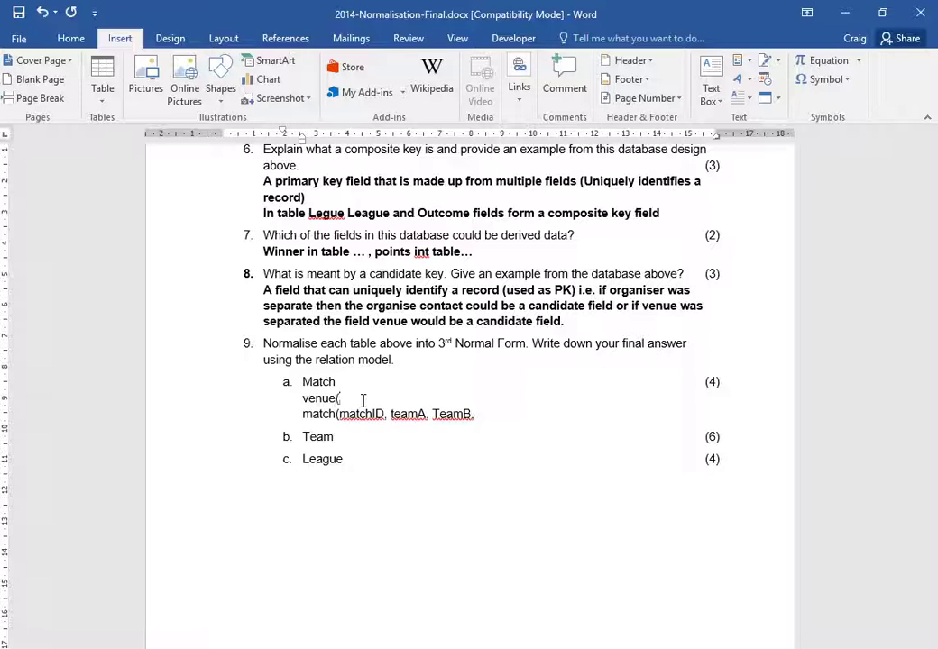
text(enueName,)
double_click(364, 399)
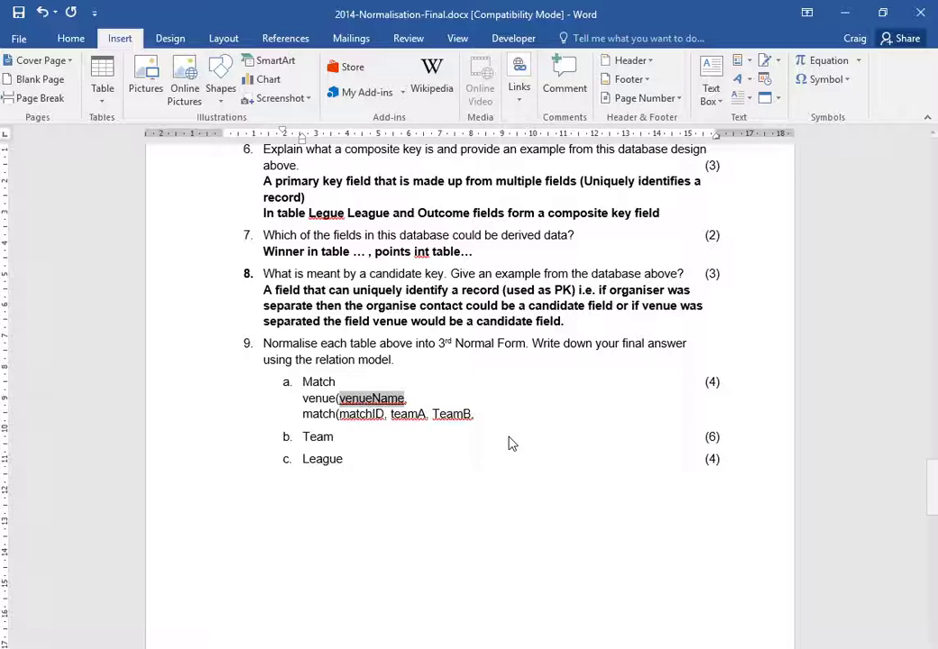
right_click(341, 402)
click(465, 393)
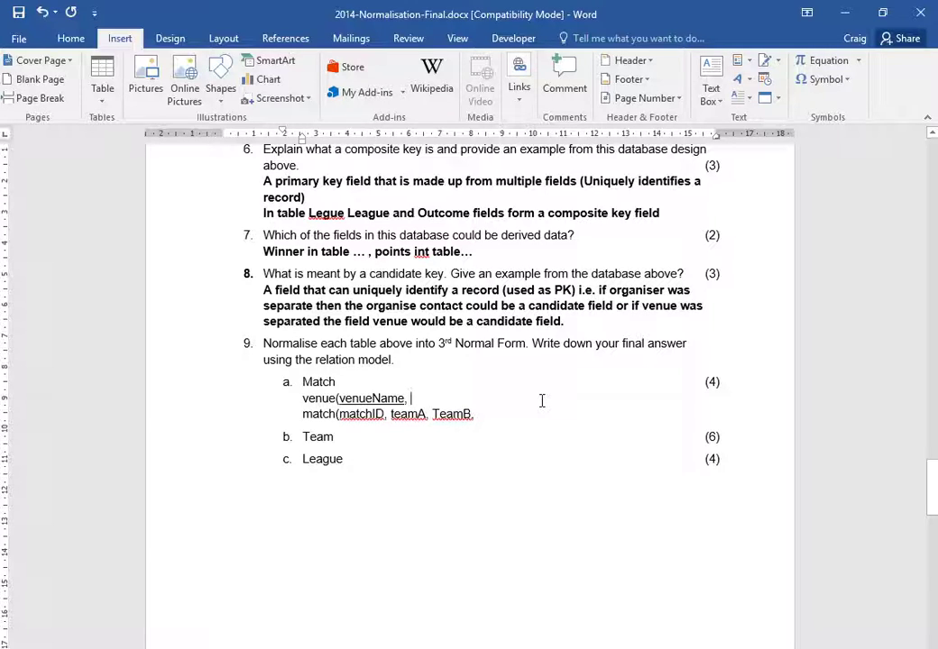
text(add)
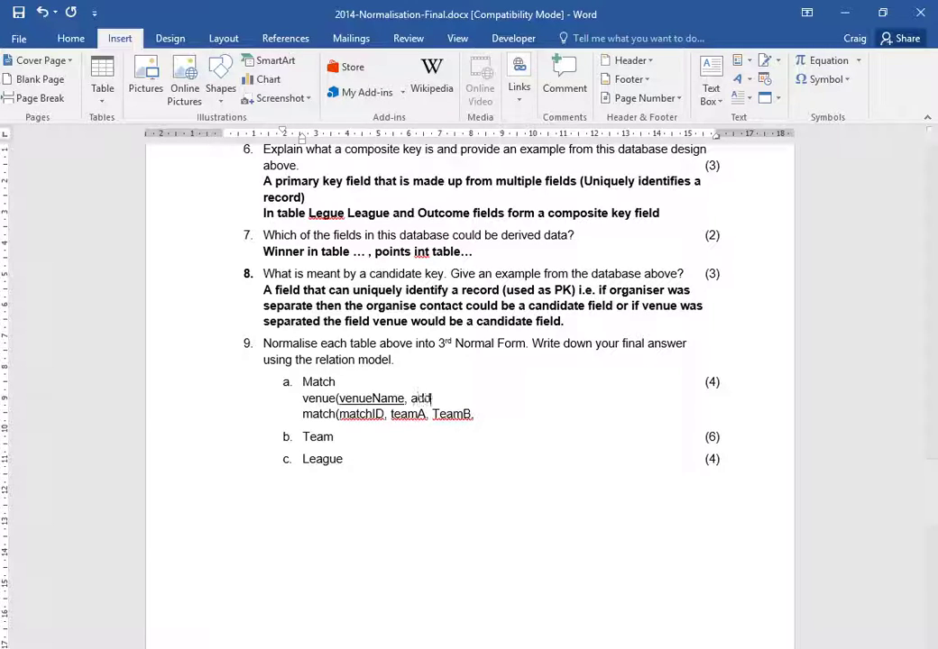
text(ress))
Underline matchID in the match relation as its primary key and ignore its spelling flag
key(Down)
key(Left)
key(Left)
key(Left)
key(Left)
key(Left)
key(Left)
key(Left)
key(Left)
key(Left)
key(Left)
key(Left)
key(Left)
key(shift+Left)
key(shift+Left)
key(shift+Left)
key(shift+Left)
key(shift+Left)
key(shift+Left)
key(shift+Left)
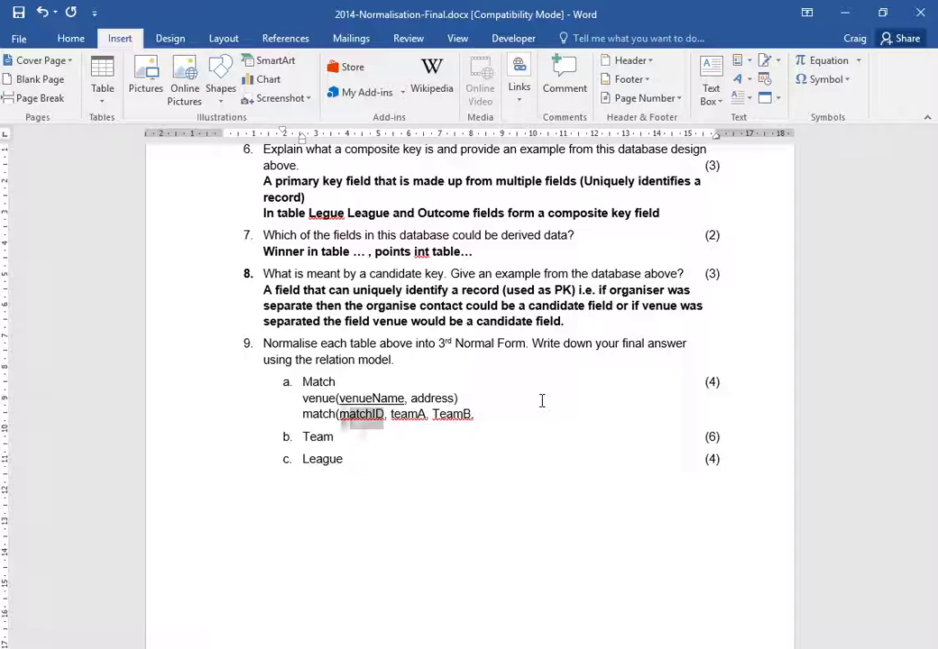
text(u)
key(ctrl+z)
key(shift+F10)
key(Down)
key(Down)
key(Down)
key(Down)
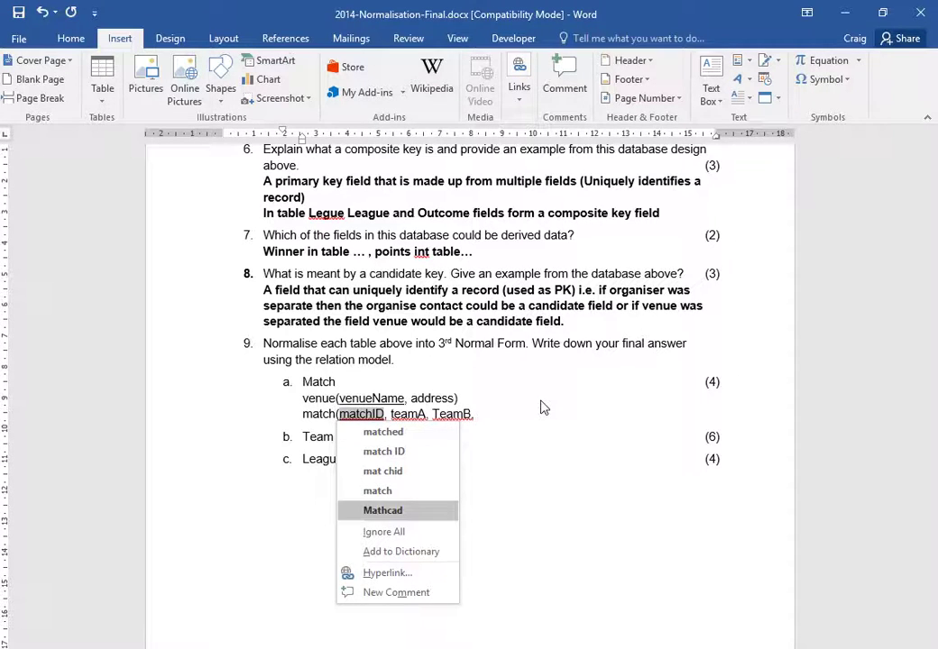
click(541, 408)
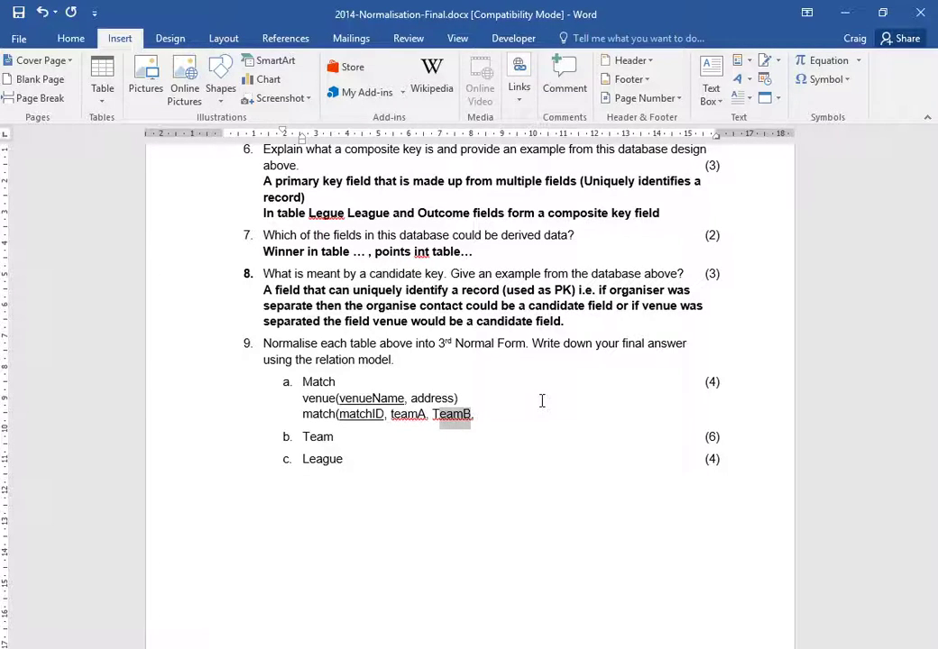
Finish the match relation with the foreign key "venue_fk)"
key(shift+F10)
key(Escape)
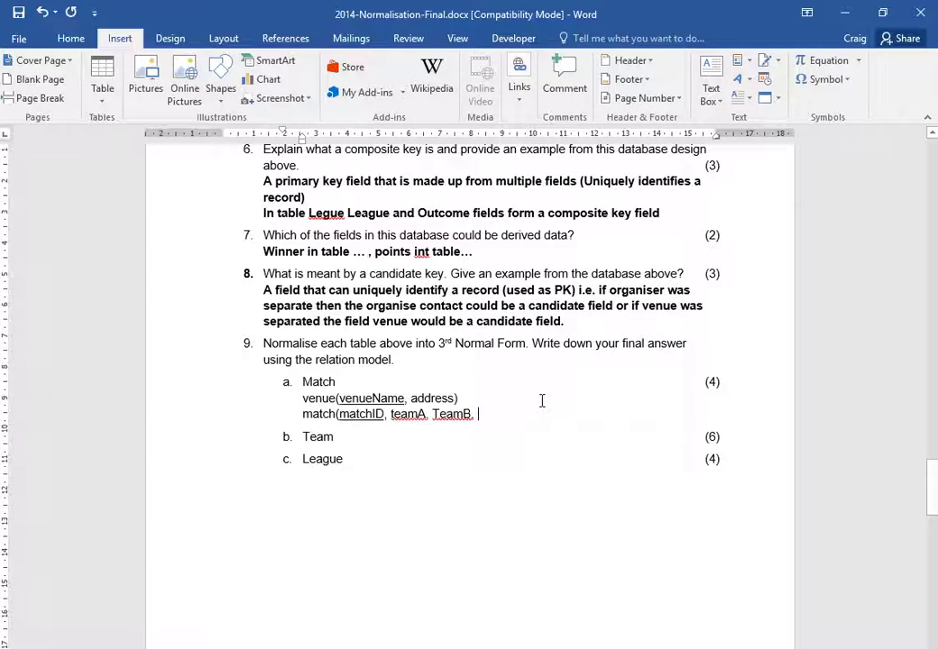
text(ven)
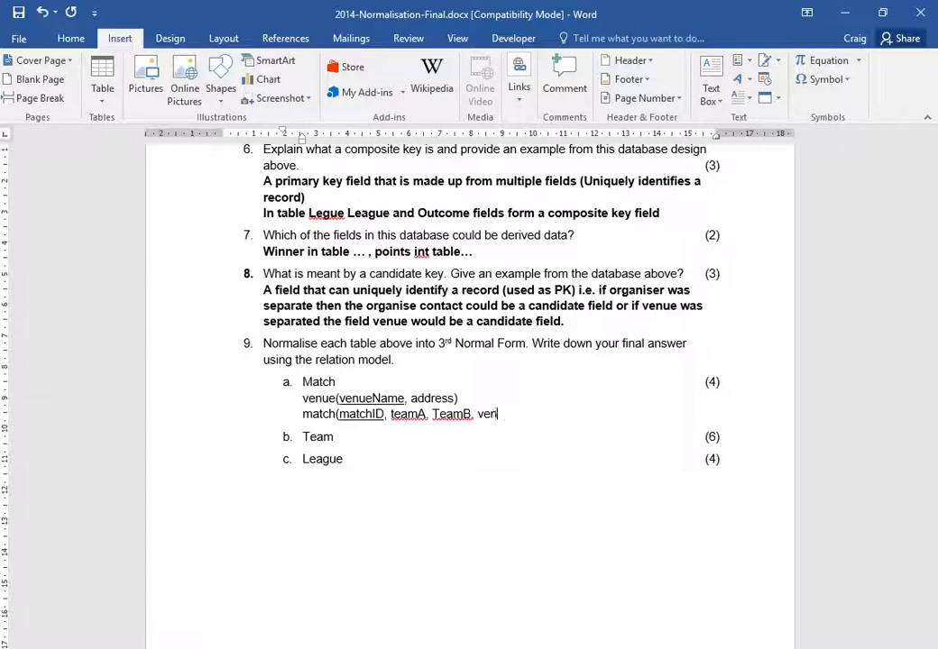
text(ue_fk))
Make both relations under 9a bold and add a blank answer line below part b, Team
click(542, 401)
key(Left)
key(Left)
key(Left)
key(Left)
key(Left)
key(Left)
key(Left)
key(Left)
key(Left)
key(Left)
key(Down)
triple_click(542, 401)
key(ctrl+b)
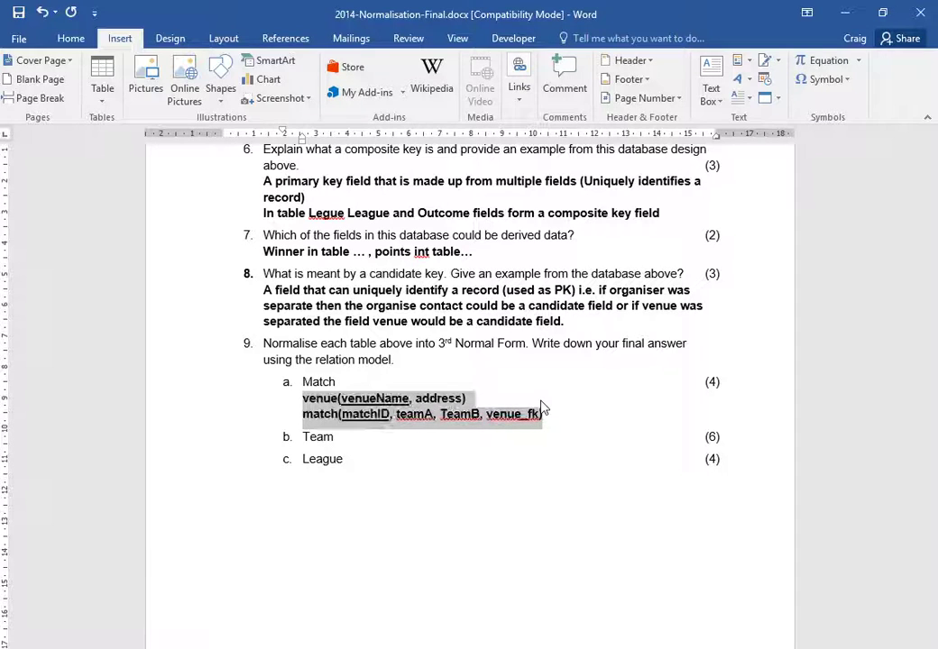
key(Down)
key(Return)
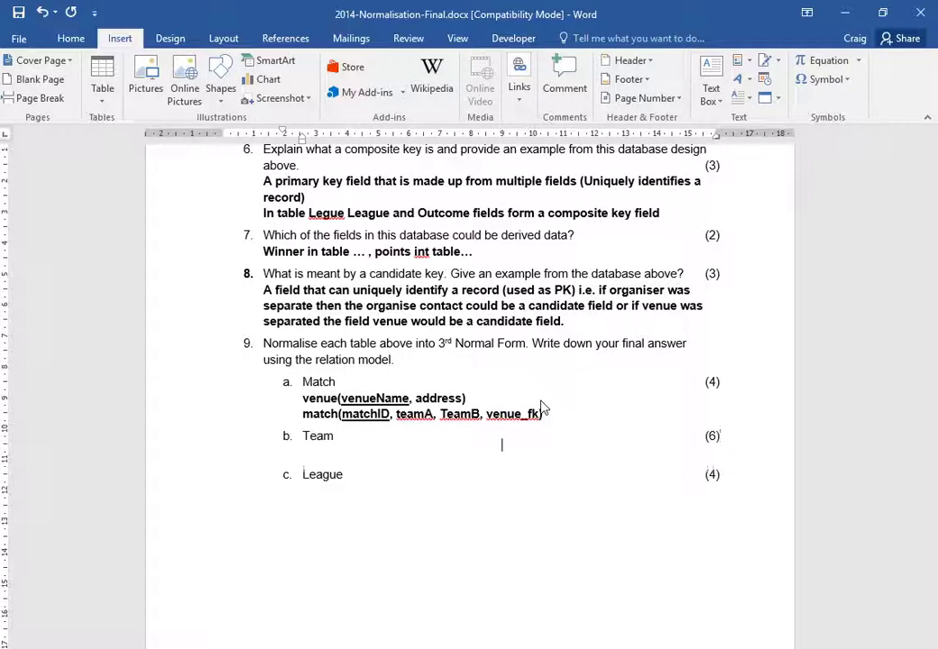
Examine the scenario's Team table, alongside Match and League, for repeating groups and dependencies relevant to normalising it
scroll(483, 513, up, 5)
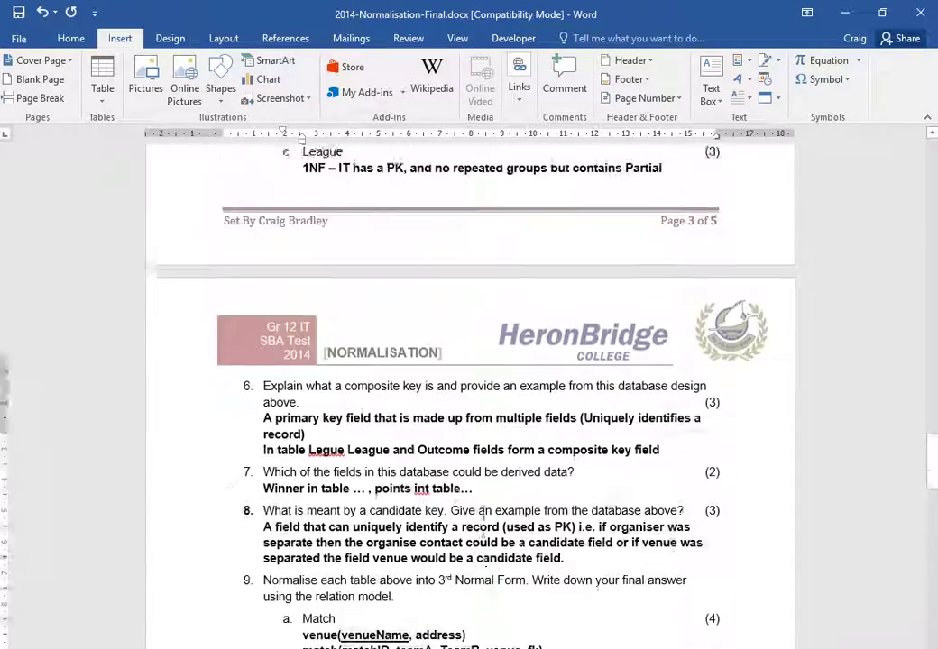
scroll(483, 514, up, 20)
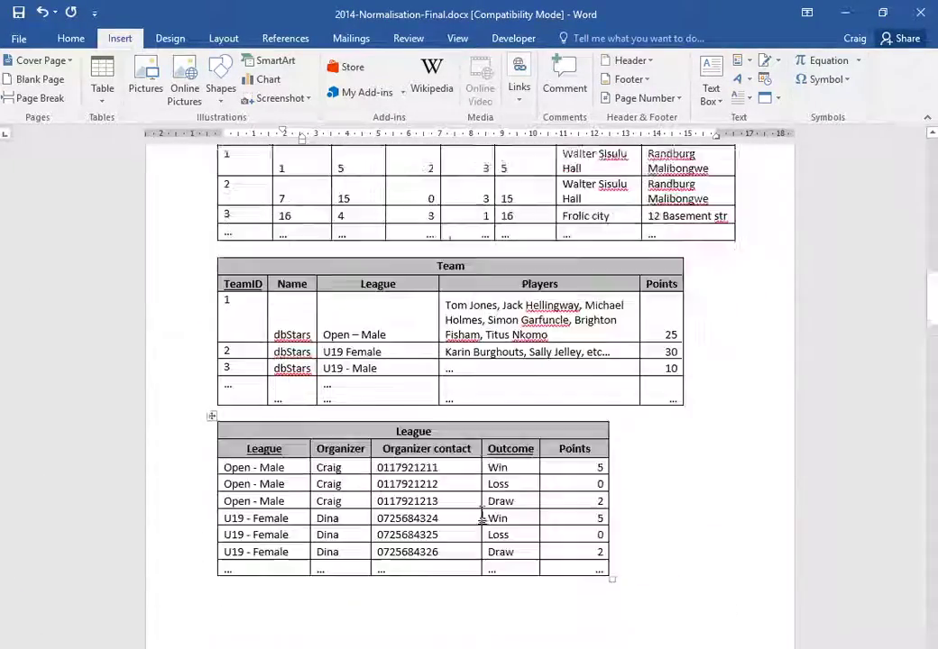
scroll(482, 514, up, 1)
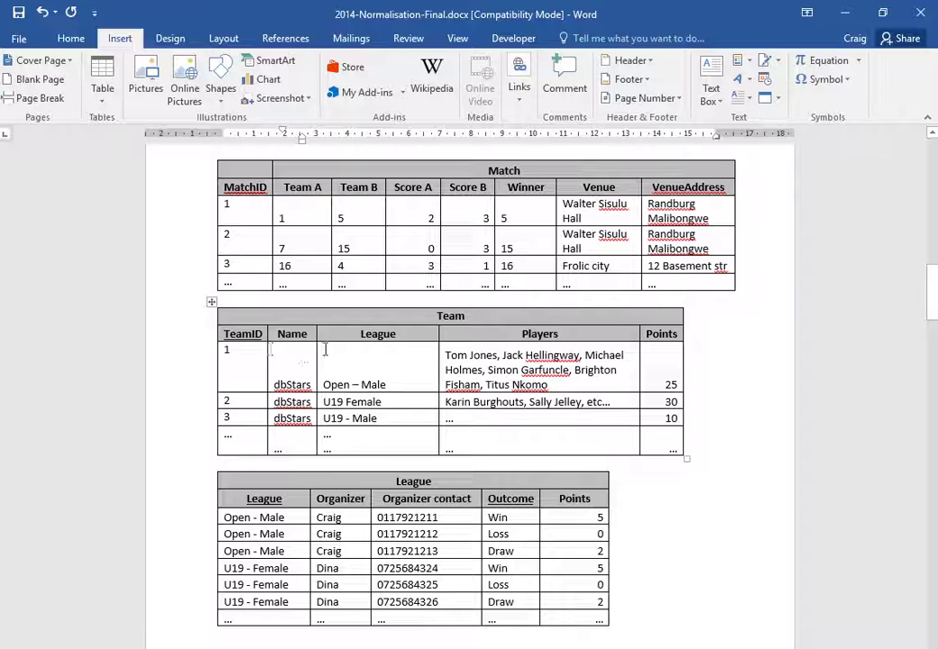
scroll(260, 343, down, 1)
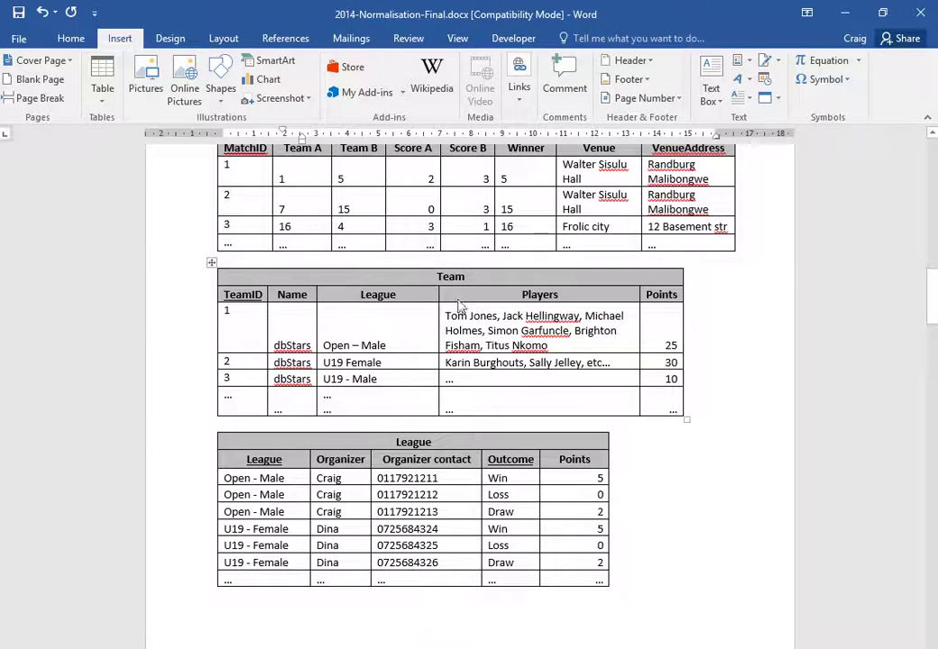
scroll(462, 343, up, 8)
scroll(468, 416, up, 20)
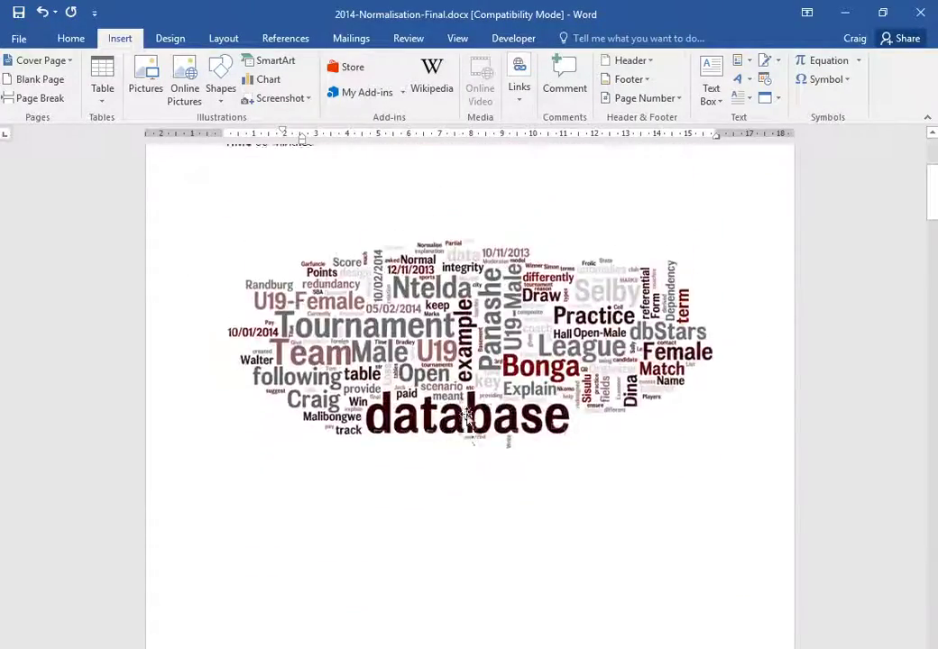
scroll(468, 416, down, 6)
scroll(469, 416, down, 15)
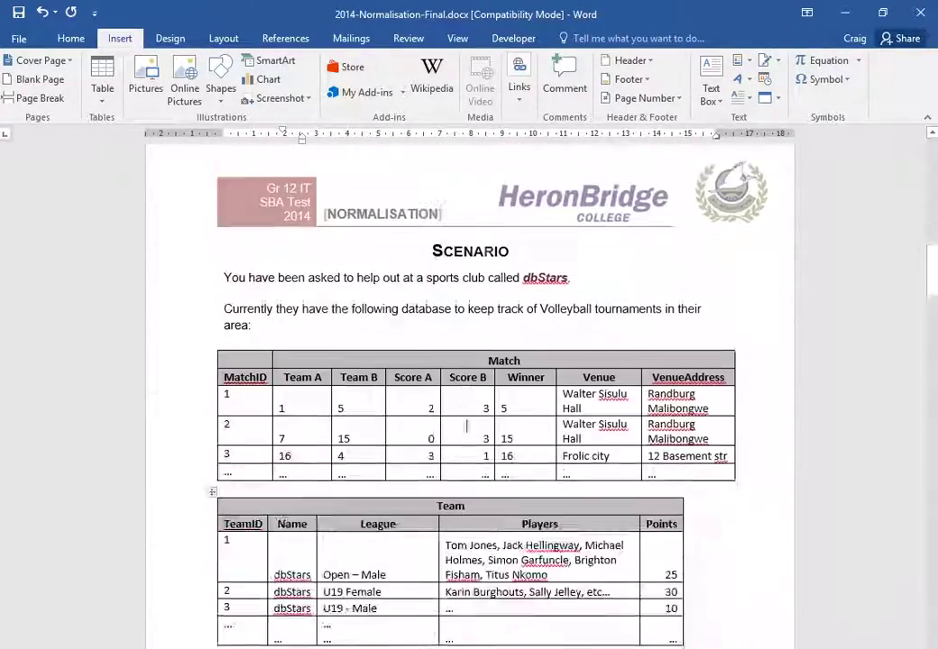
scroll(466, 425, down, 6)
scroll(466, 426, up, 2)
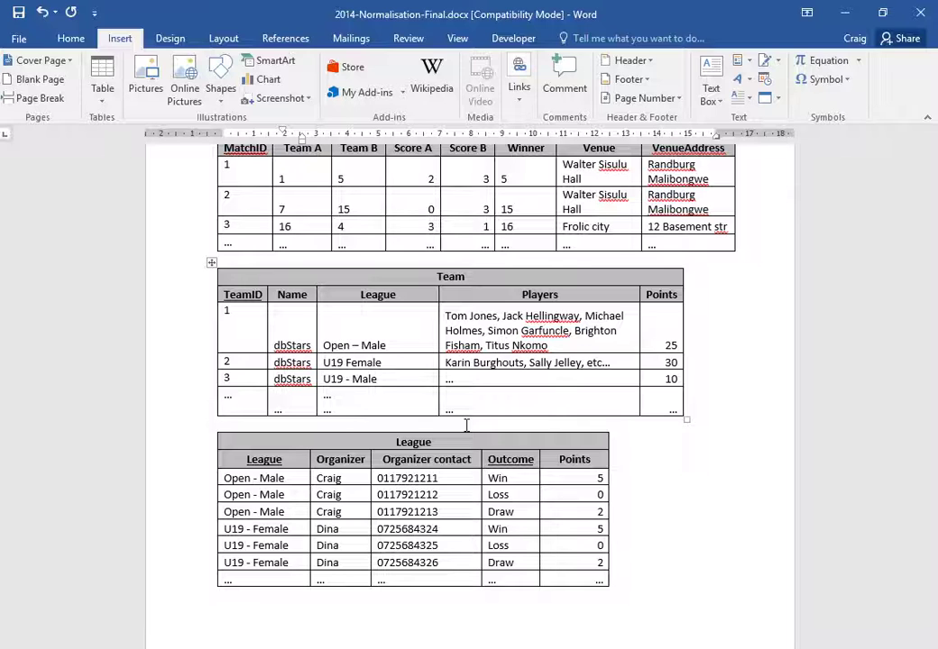
scroll(466, 425, up, 1)
scroll(478, 433, down, 1)
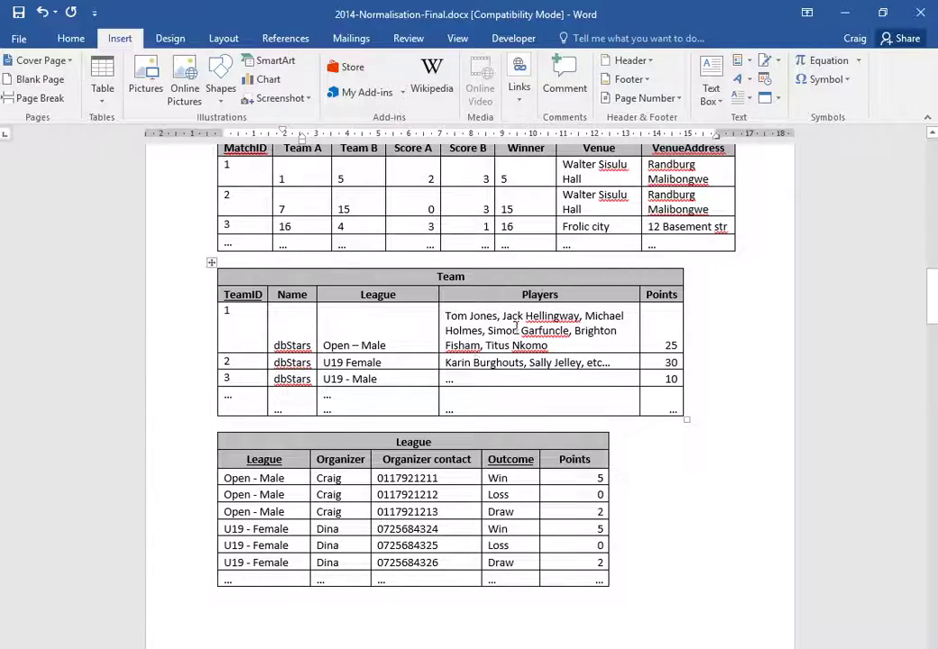
scroll(515, 326, down, 10)
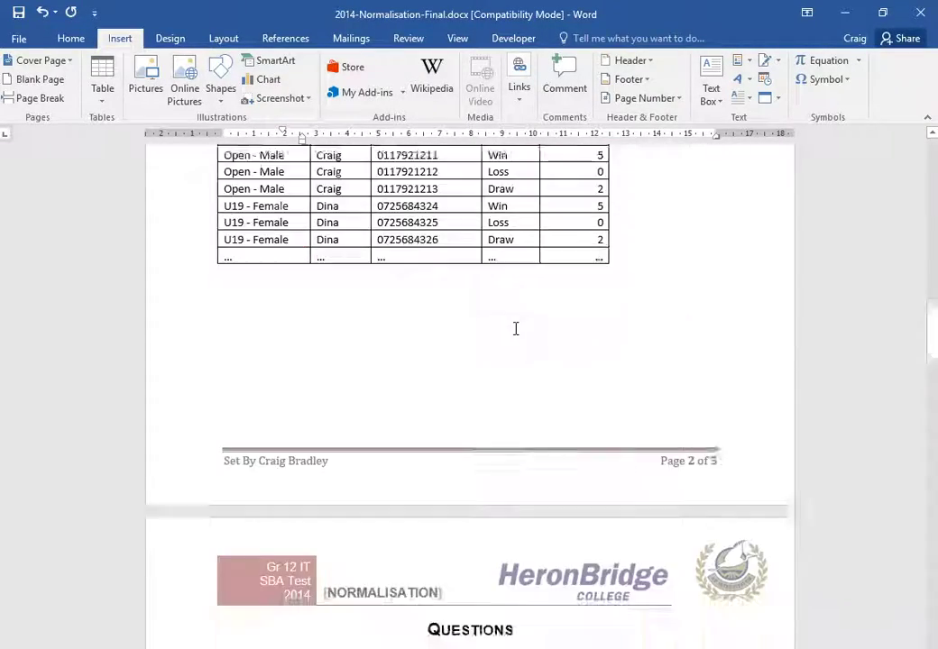
Return to the blank answer line under 9b, Team, and write the heading line "One to many"
scroll(495, 403, down, 10)
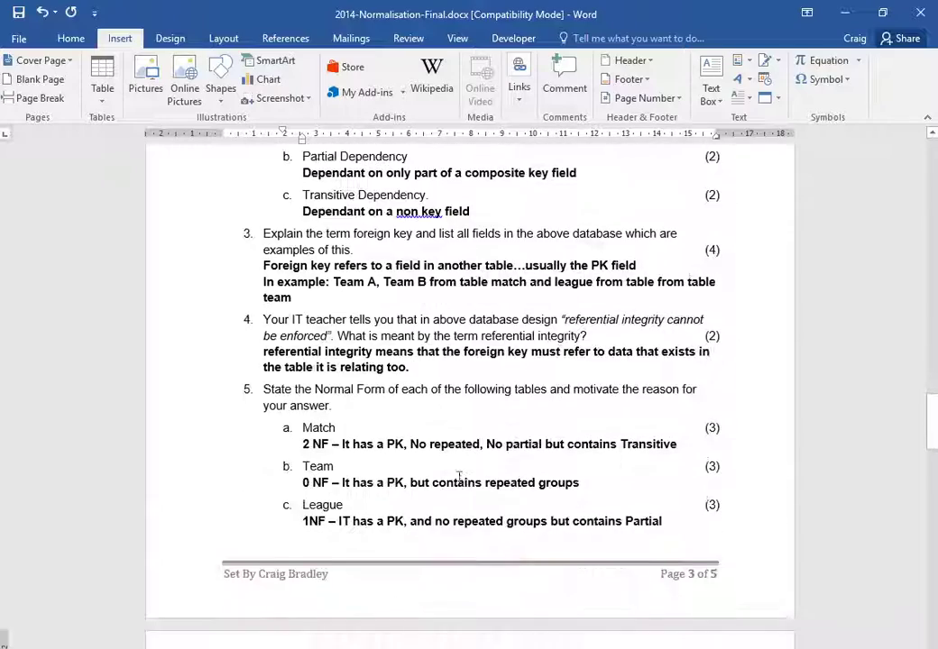
scroll(428, 504, down, 4)
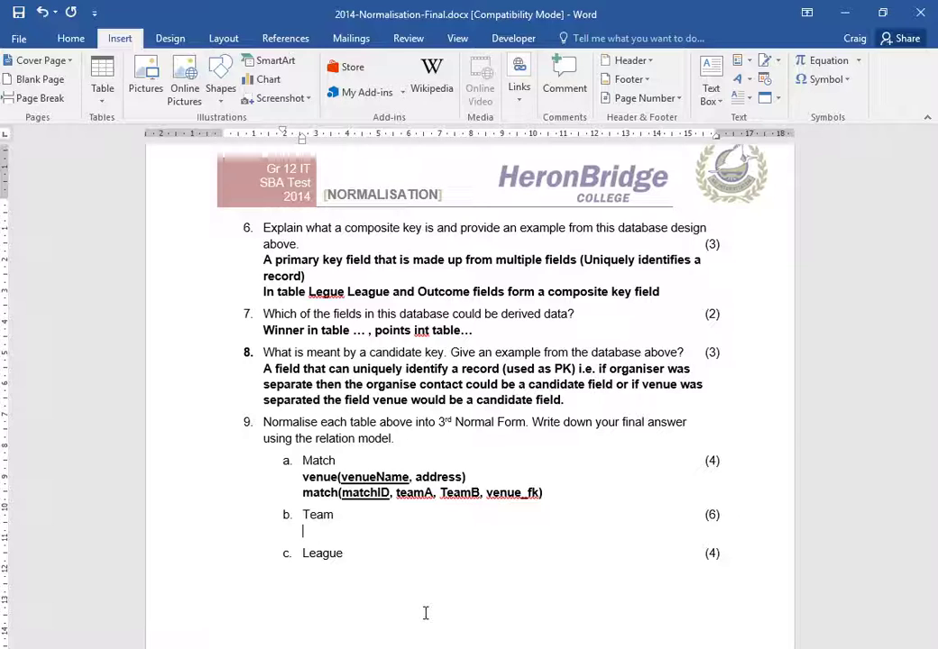
text(One to many)
key(Return)
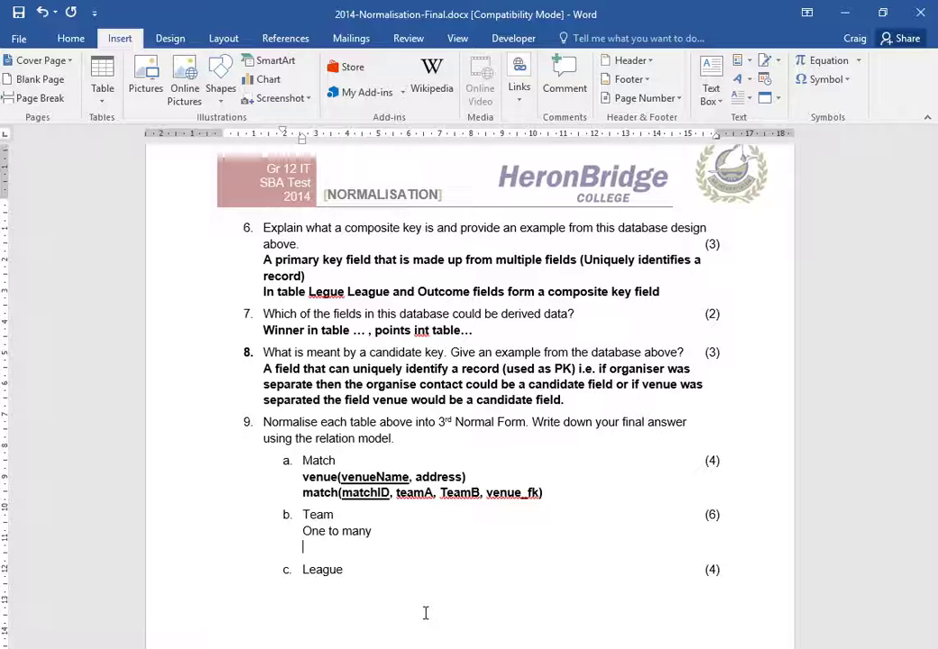
Begin the one-to-many team relation with "team(teamID, ", checking the field names against the scenario's Team table
text(team(temam)
scroll(425, 614, up, 20)
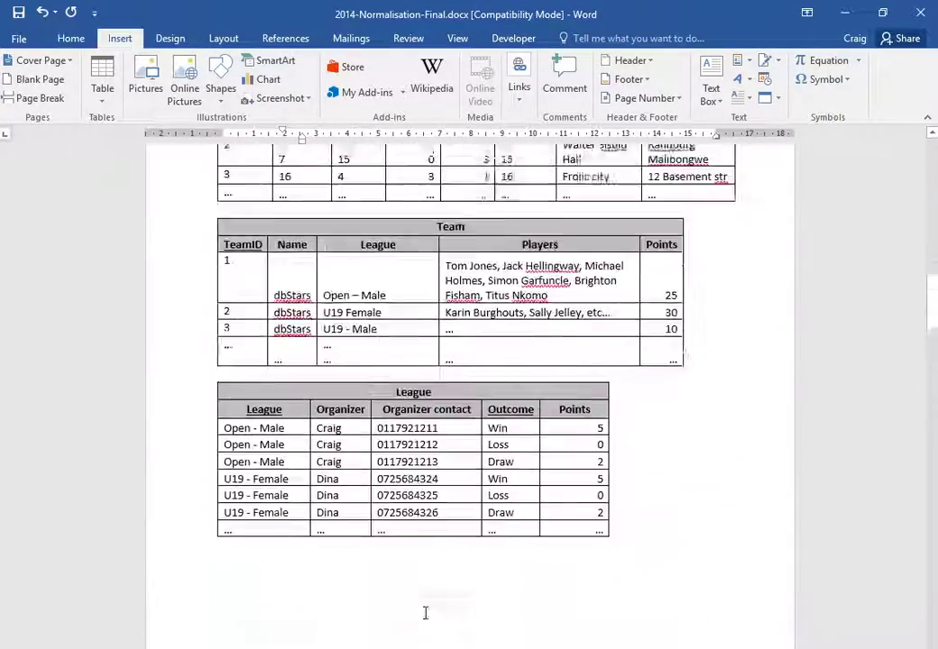
scroll(424, 613, up, 3)
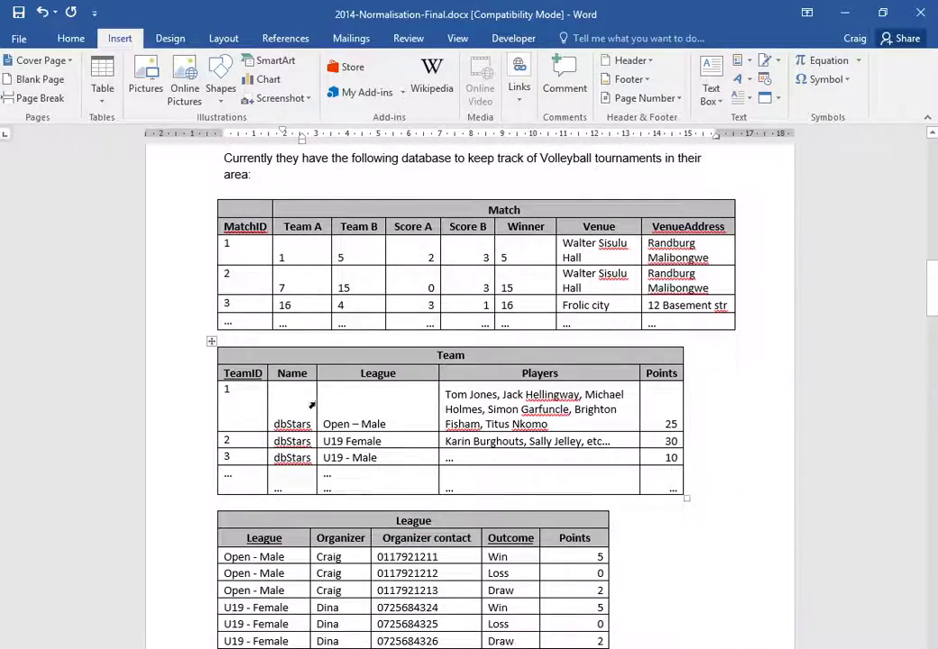
scroll(331, 402, down, 20)
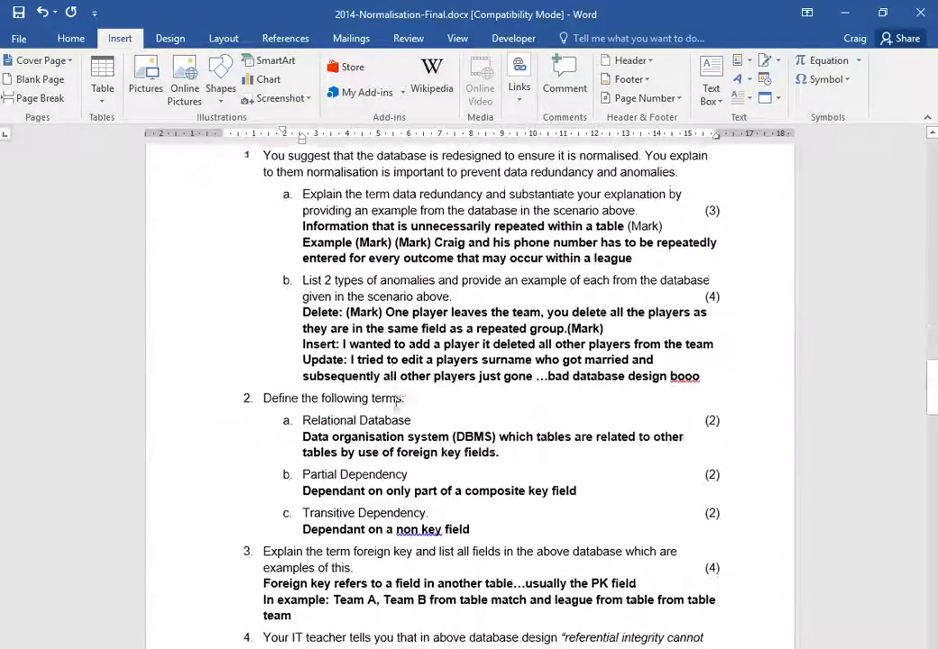
scroll(397, 403, down, 18)
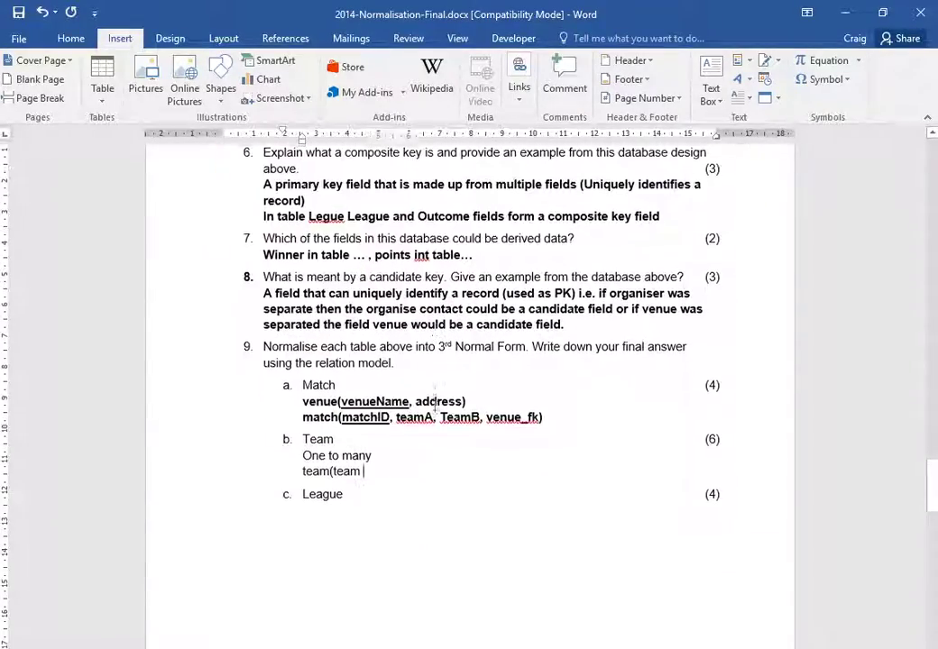
text(ID, lea)
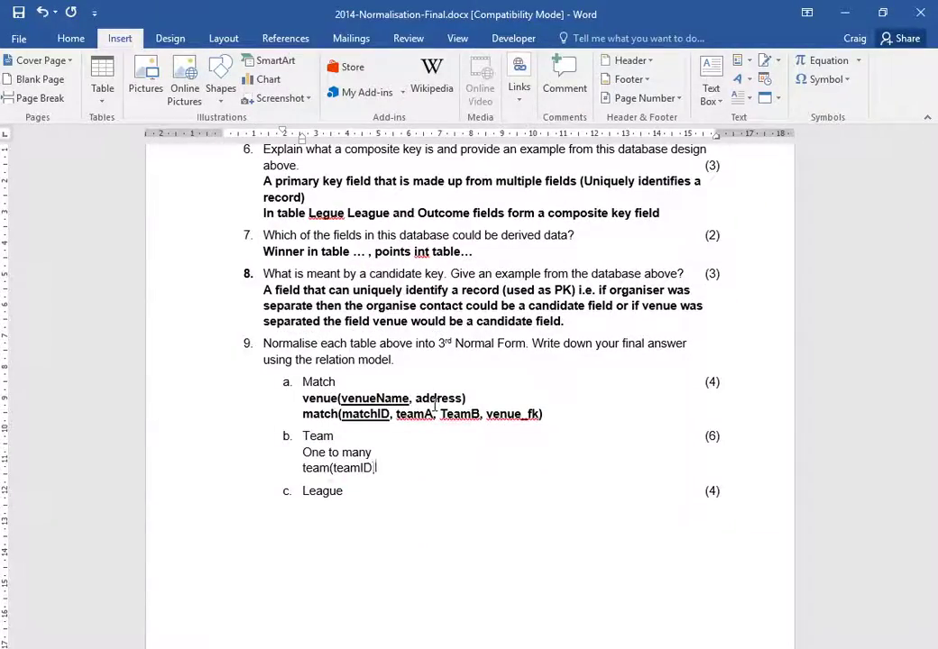
key(BackSpace)
key(BackSpace)
key(BackSpace)
Complete the one-to-many team relation with "teamName, League)" and start a new line below it
text(name,)
key(BackSpace)
key(BackSpace)
key(BackSpace)
key(BackSpace)
key(BackSpace)
text(team)
text(Nam)
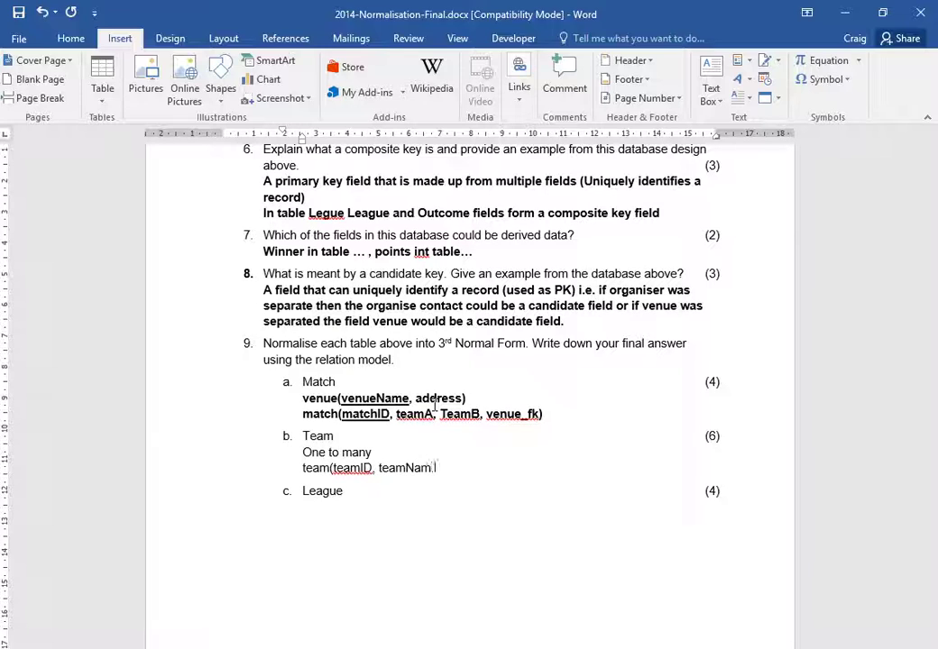
text(e, League)
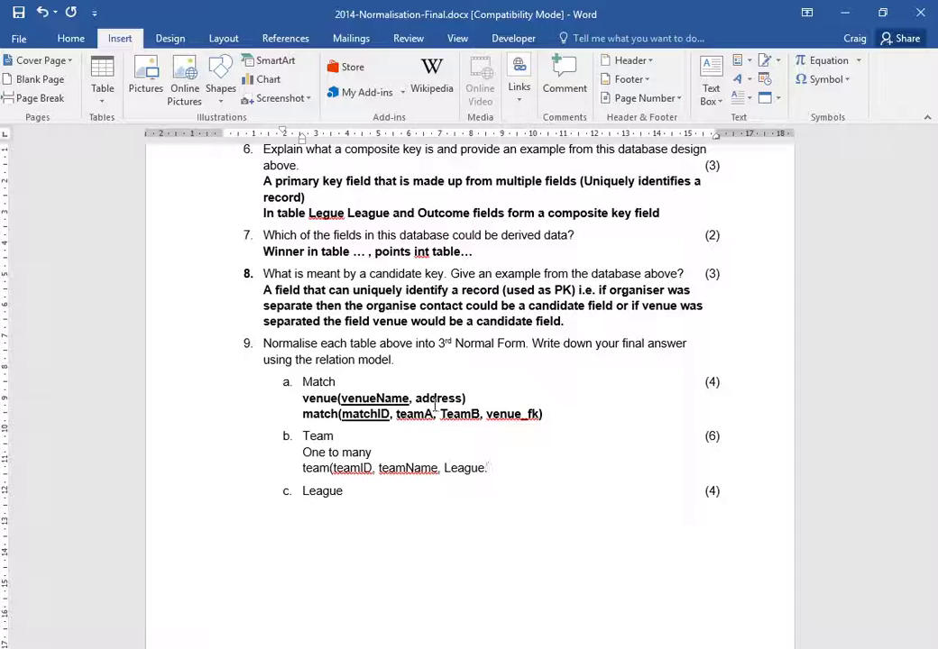
text())
key(Return)
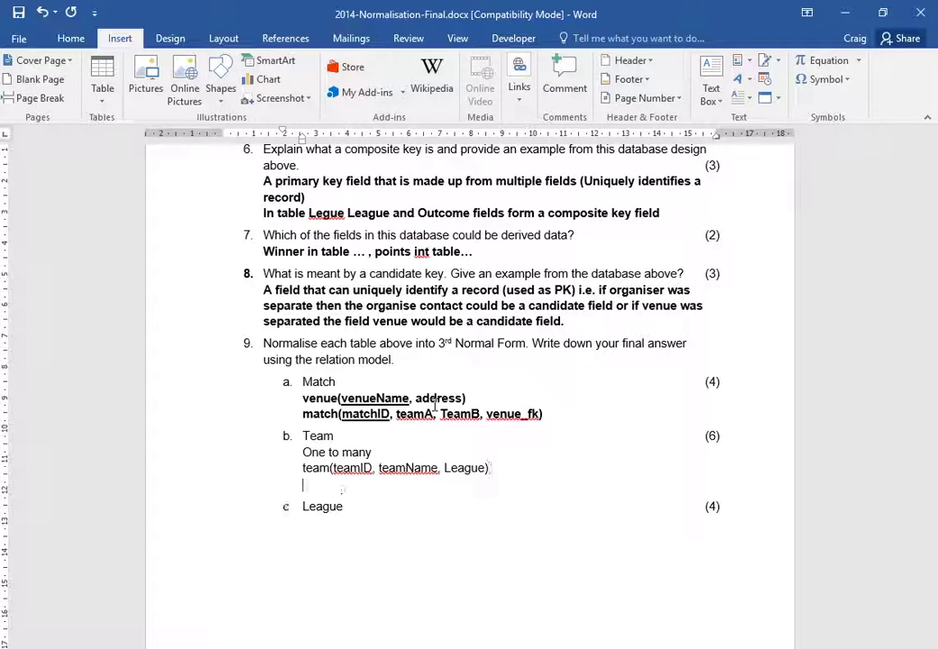
Write the relation "player(playerID, FirstName, Surname, team_fk)" below the one-to-many team relation
text(player)
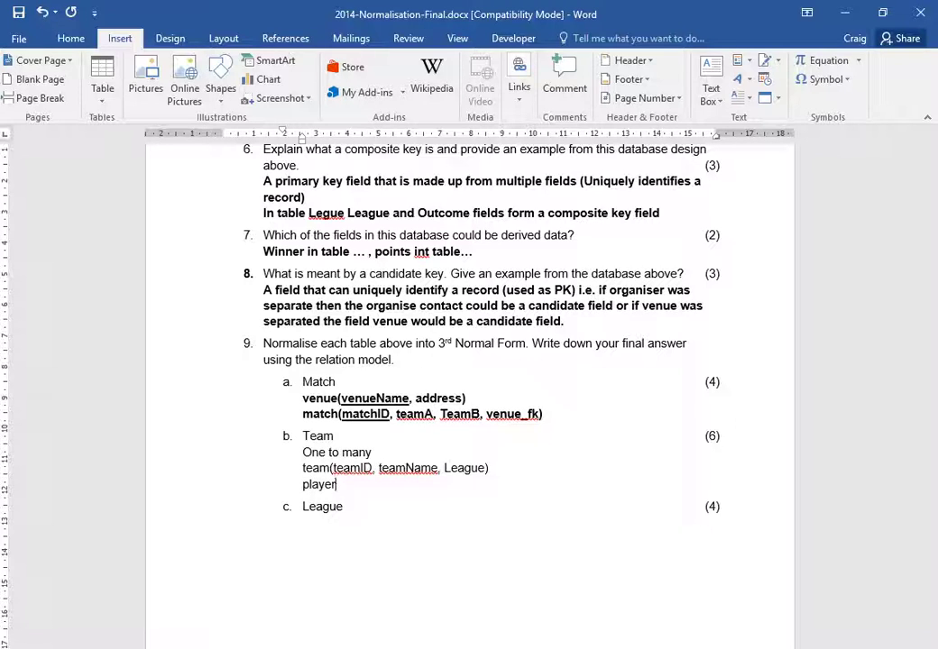
text((playerID, )
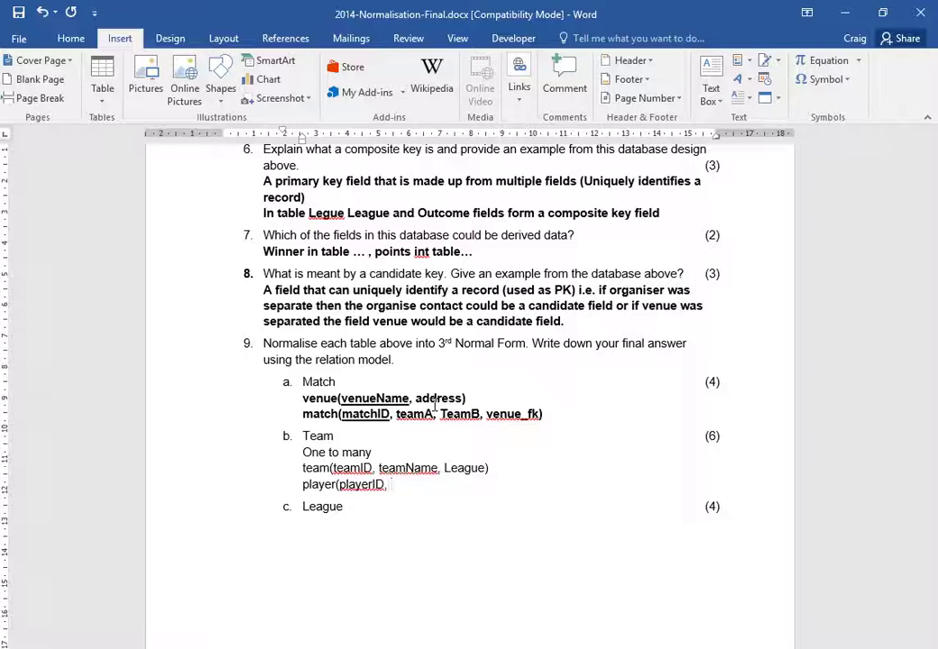
text(FirstName,)
text(Surname)
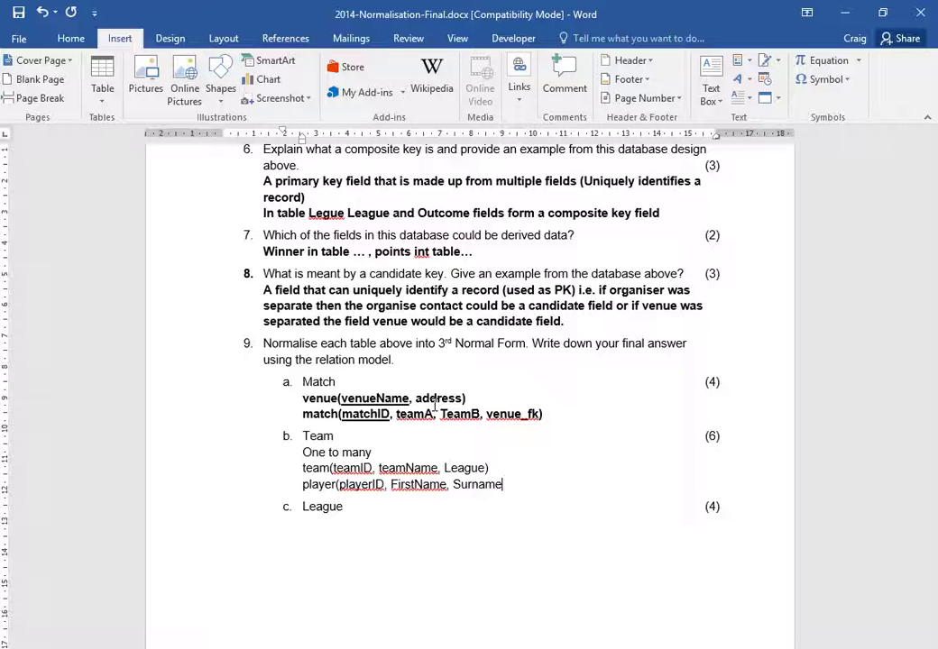
text(, team_FK)
key(BackSpace)
key(BackSpace)
text(fk))
key(Return)
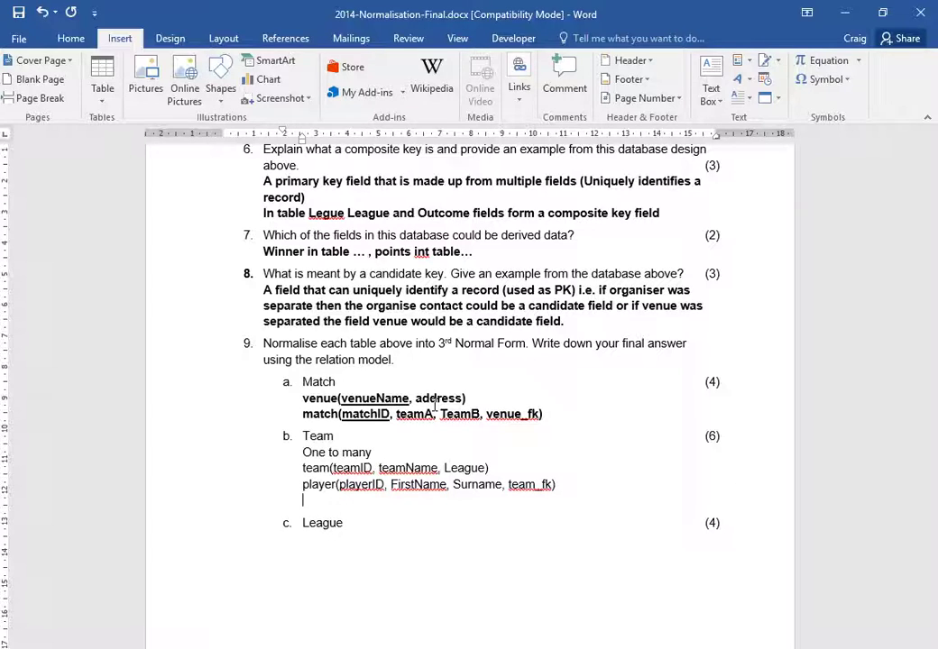
Add the line "or" below the player relation and underline playerID and teamID as the one-to-many primary keys
text(or)
key(ctrl+shift+Right)
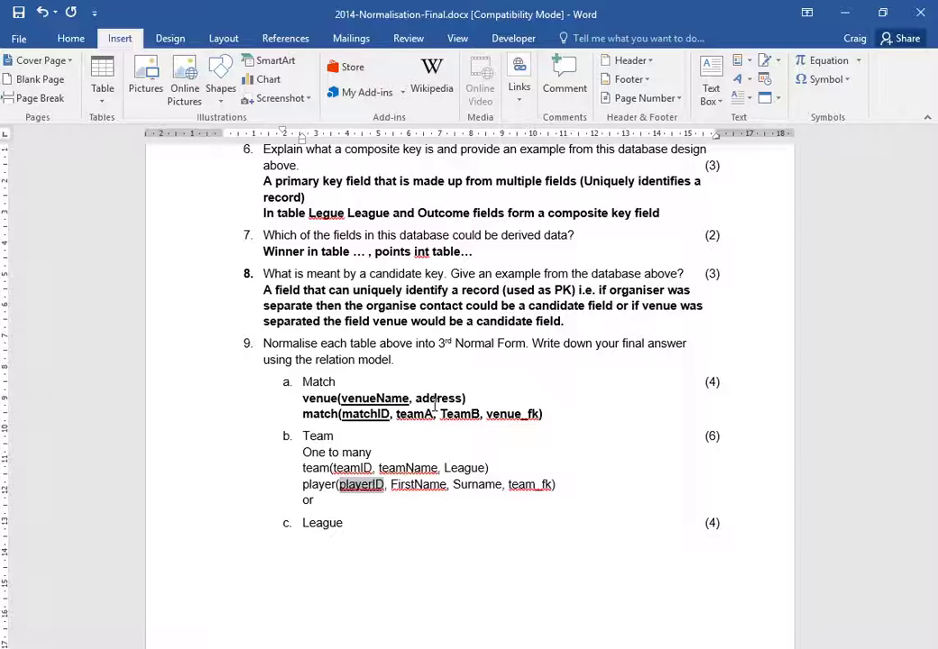
key(Up)
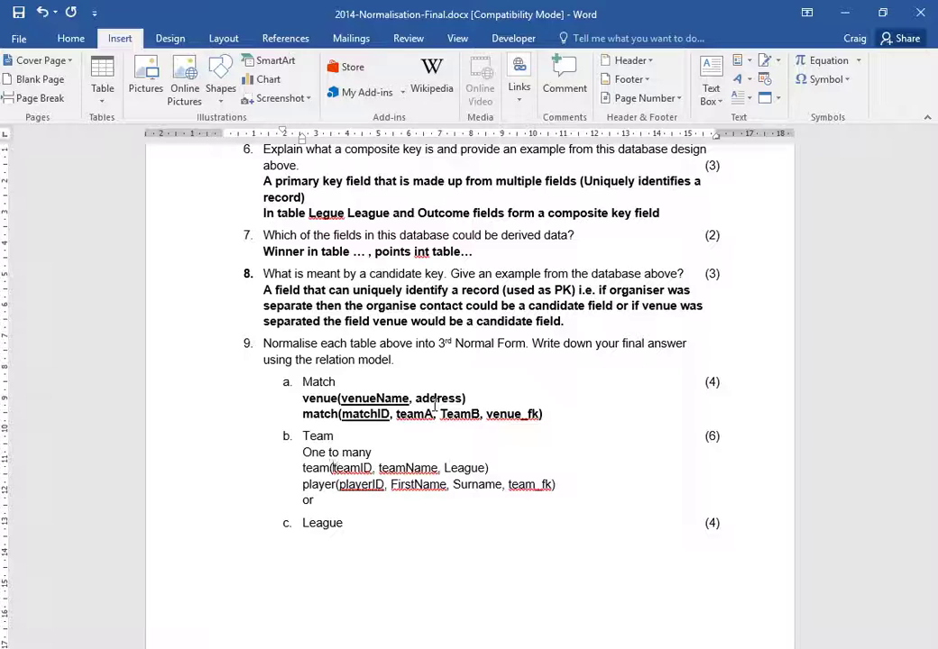
key(ctrl+shift+Right)
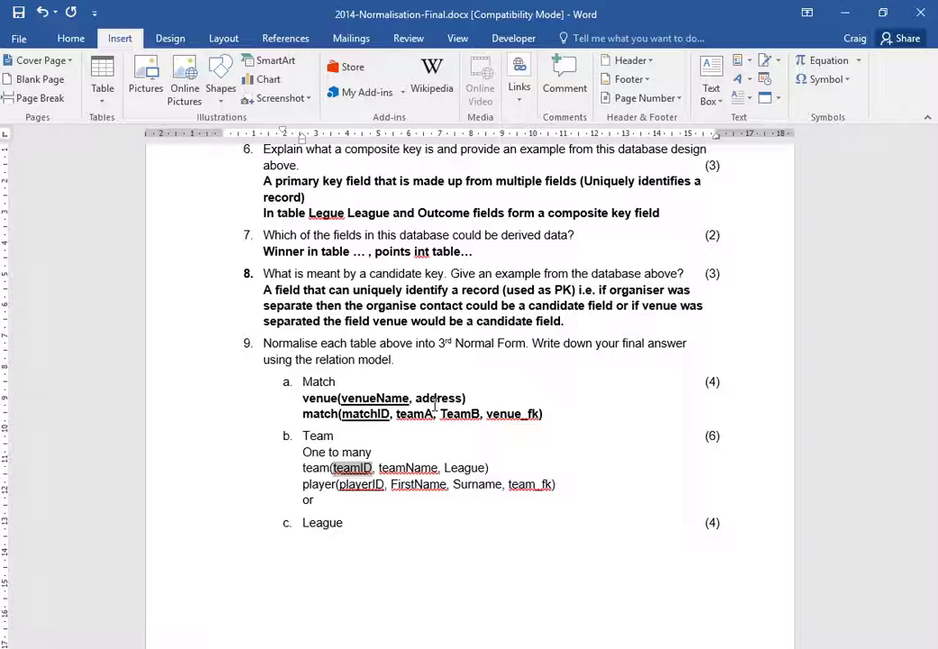
key(Down)
key(Down)
key(Down)
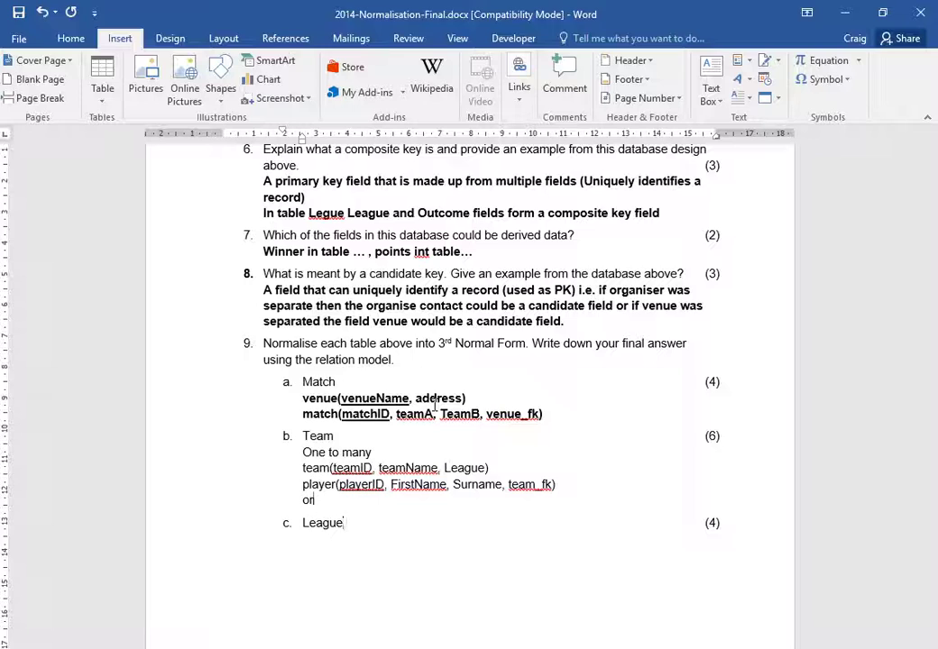
Below "or", add the heading "Many to many" and the relation "team(teamID, teamName, League)", leaving a blank line under it
key(Return)
text(M)
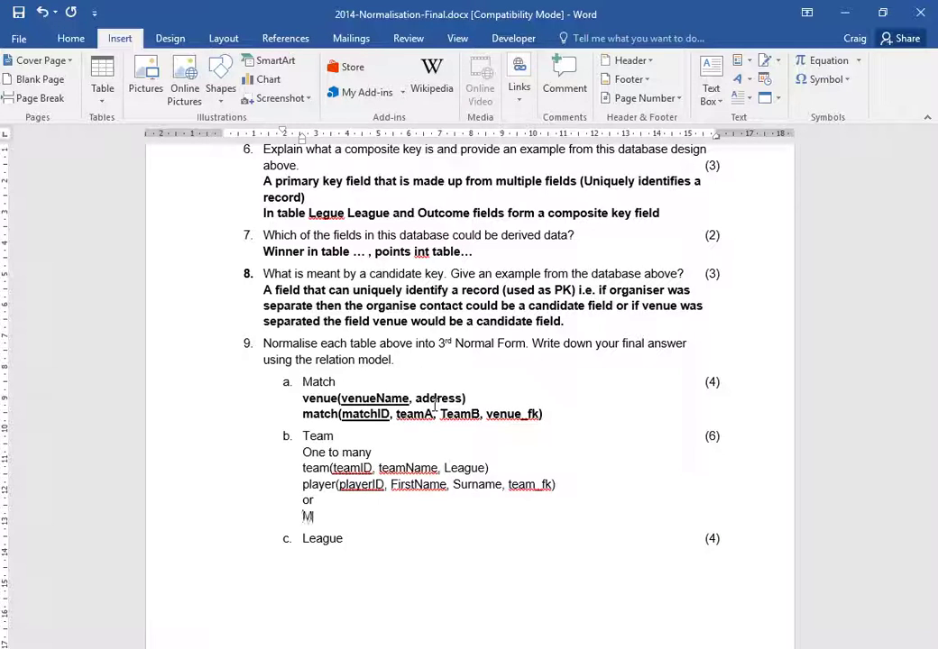
text(any to many)
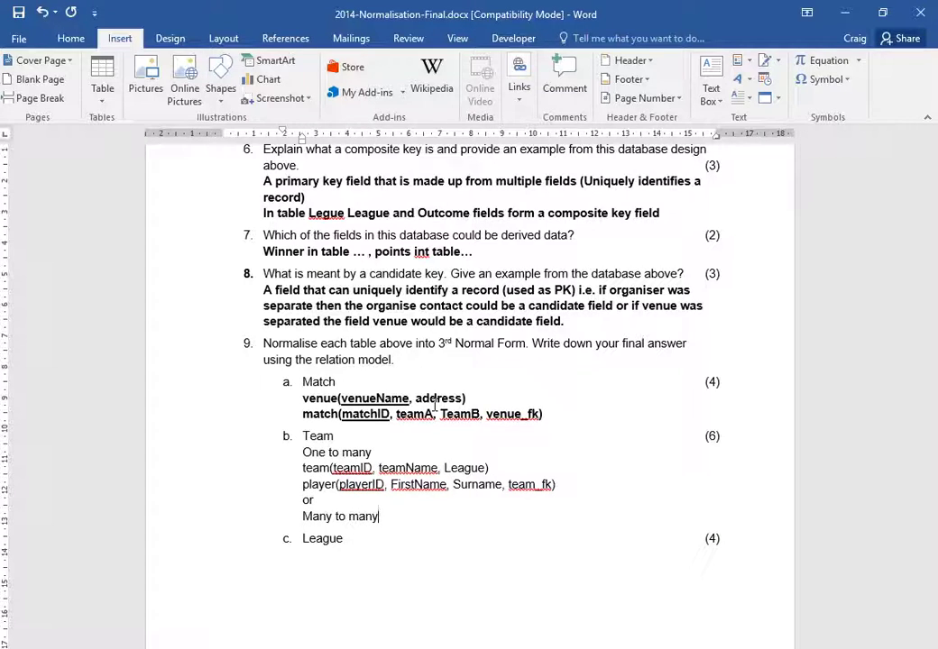
key(Return)
text(team(t)
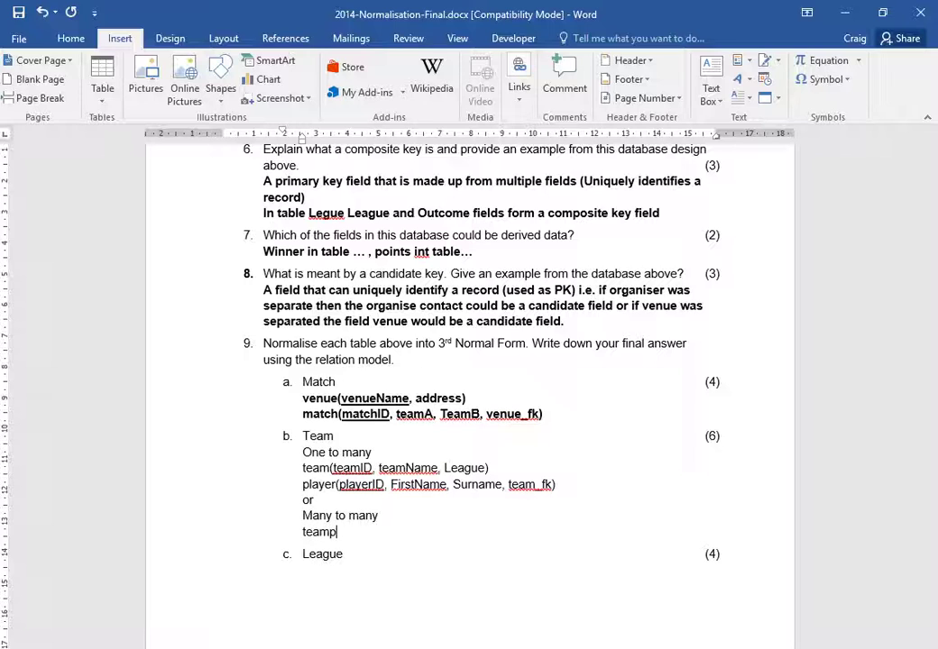
text(eamID, teamName, )
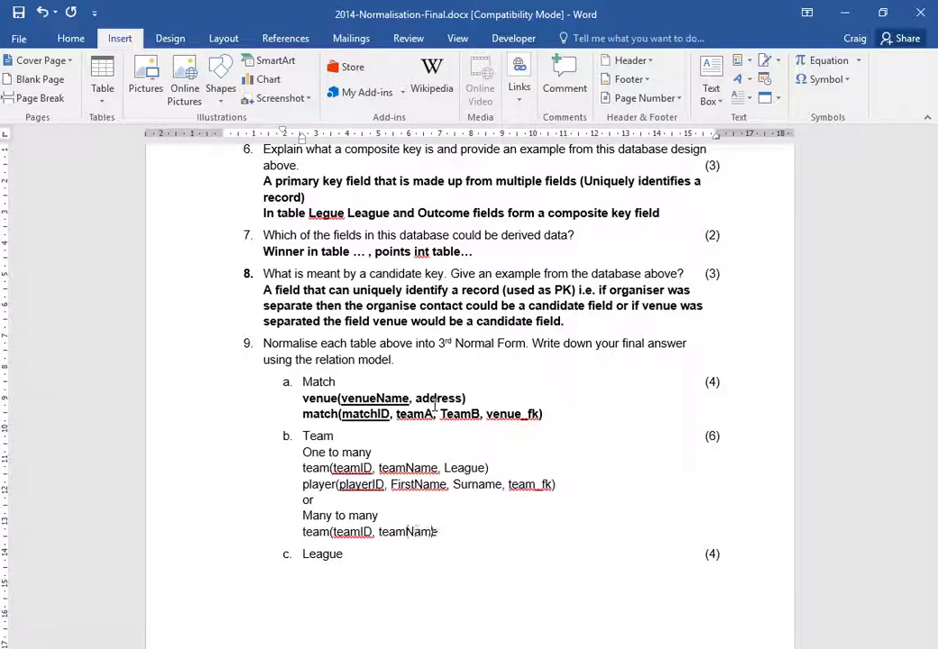
text(Leag)
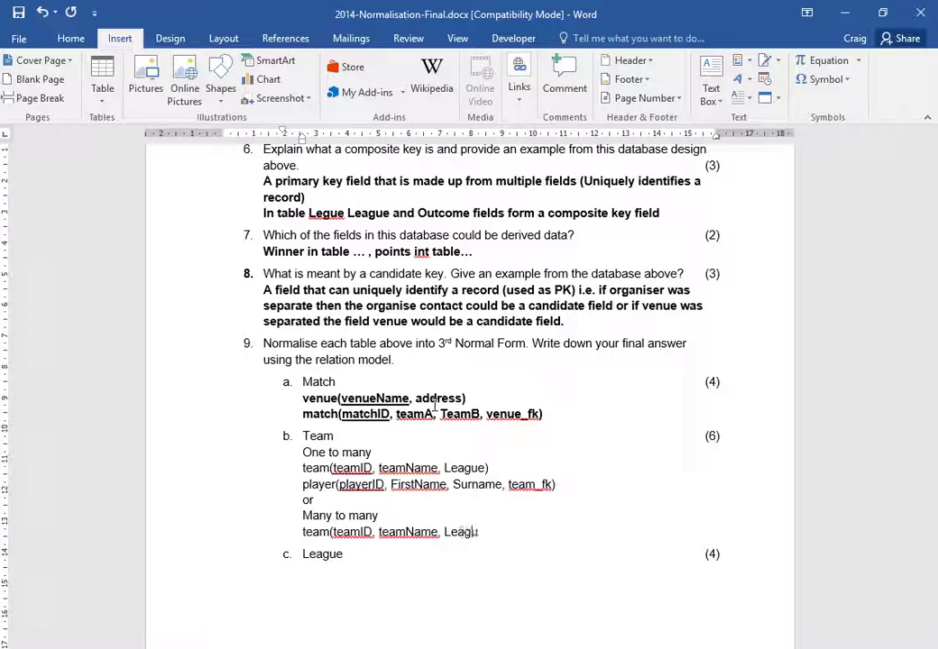
text(ue))
key(Return)
key(Return)
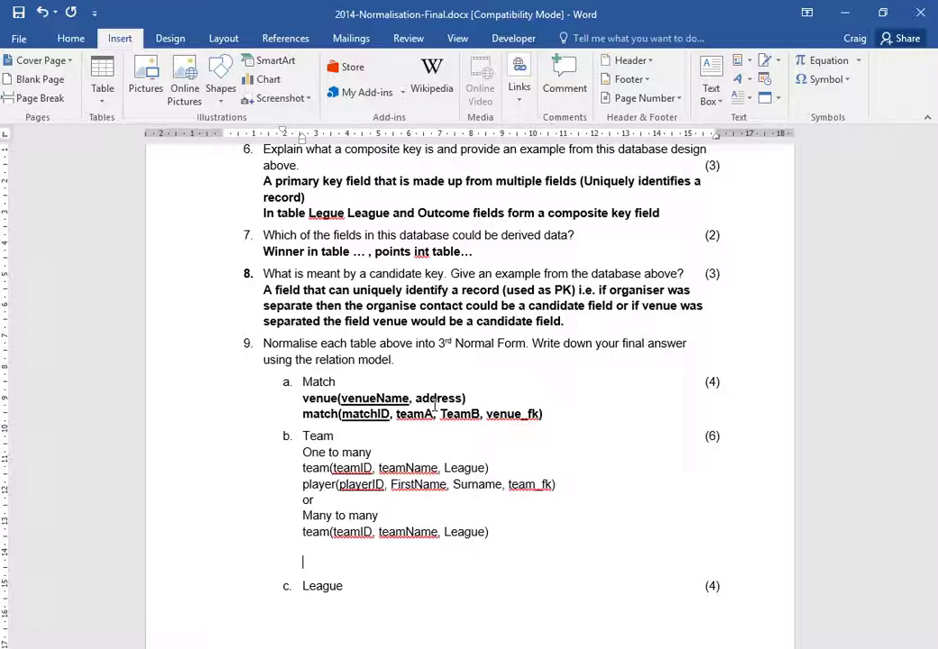
Write the relation "player(playerID, FirstName, Surname)" below the blank line in the many-to-many version
text(player(player)
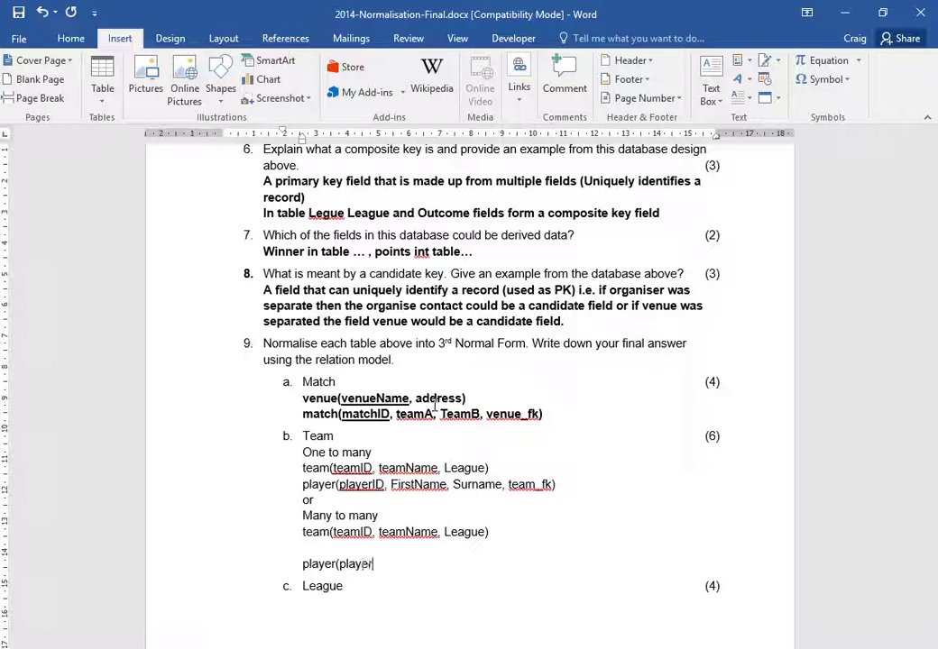
text(ID, Frist)
key(BackSpace)
key(BackSpace)
key(BackSpace)
key(BackSpace)
text(irst)
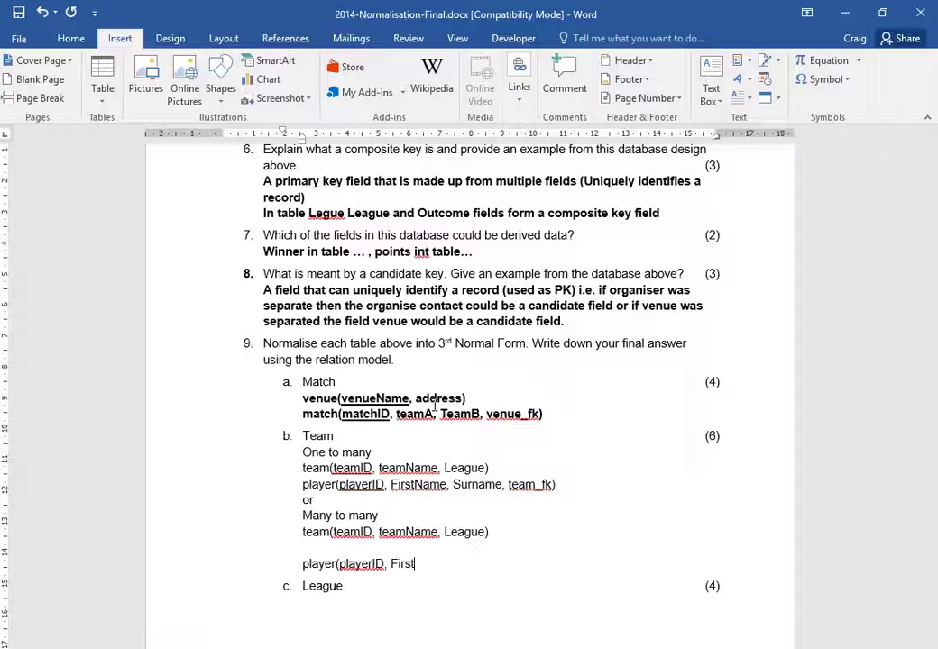
text(Name, Su)
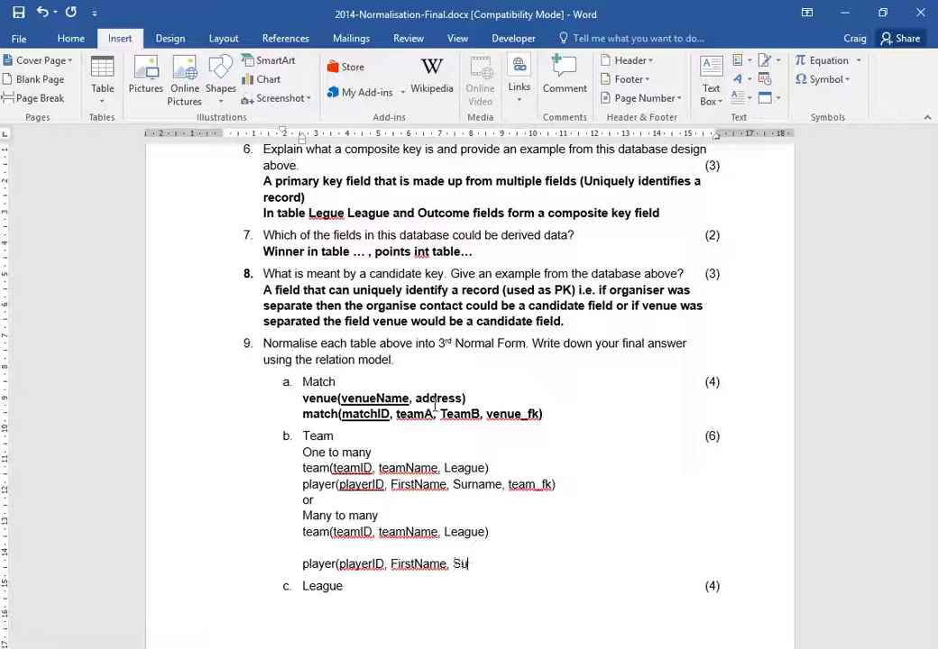
text(rname))
Write the linking relation "link(team_fk, player_fk)" on the blank line between the many-to-many team and player relations
key(Up)
text(link)
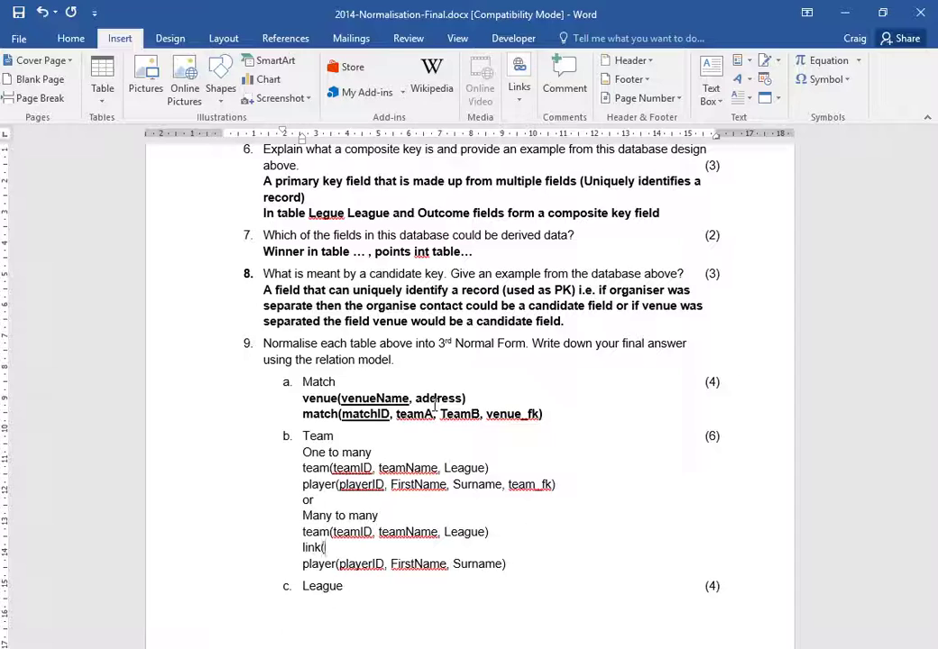
text((teamFK)
key(BackSpace)
key(BackSpace)
text(_fk, platyer)
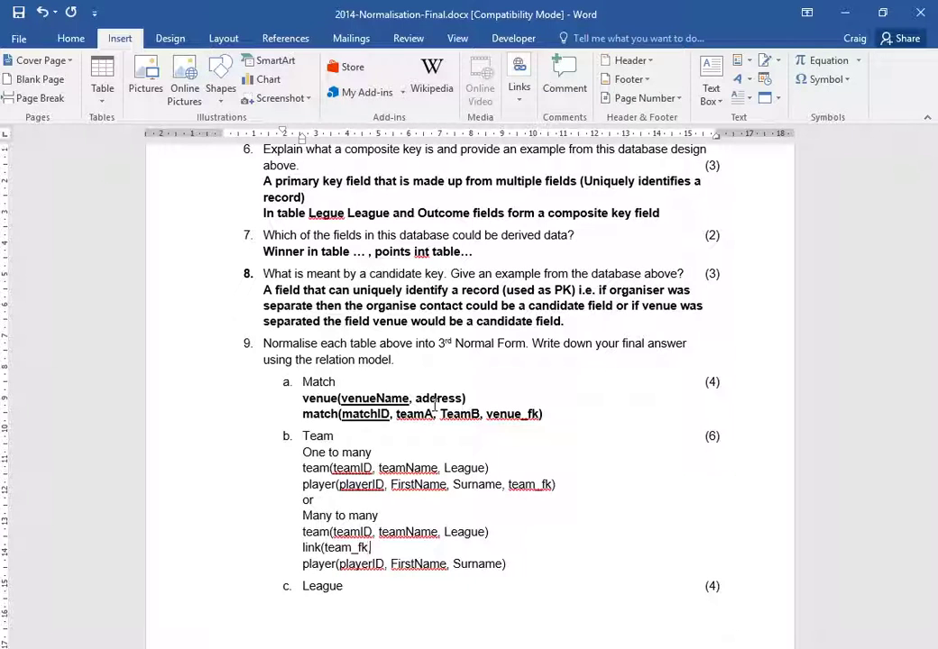
key(BackSpace)
key(BackSpace)
key(BackSpace)
key(BackSpace)
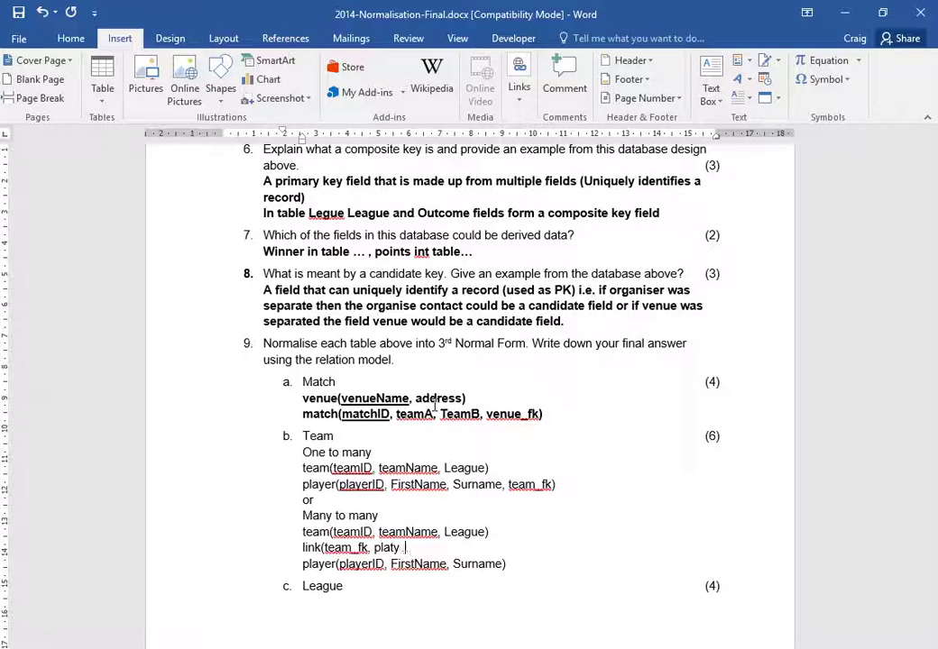
text(yer_fk))
Underline teamID in the many-to-many team relation as its primary key, undoing the bold applied to it
key(Up)
key(ctrl+Left)
key(ctrl+Left)
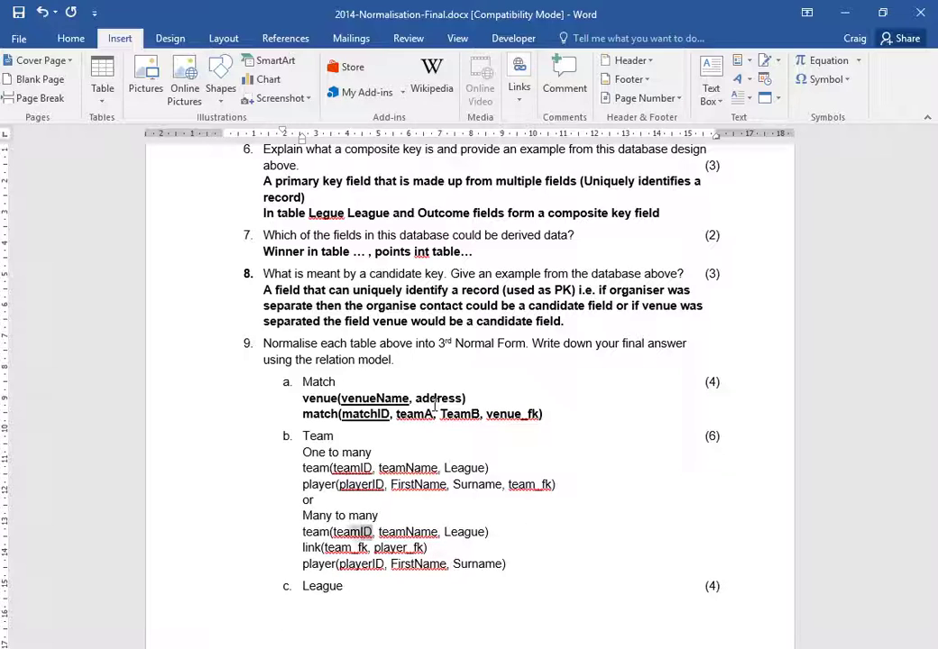
key(ctrl+shift+Left)
key(ctrl+b)
key(Down)
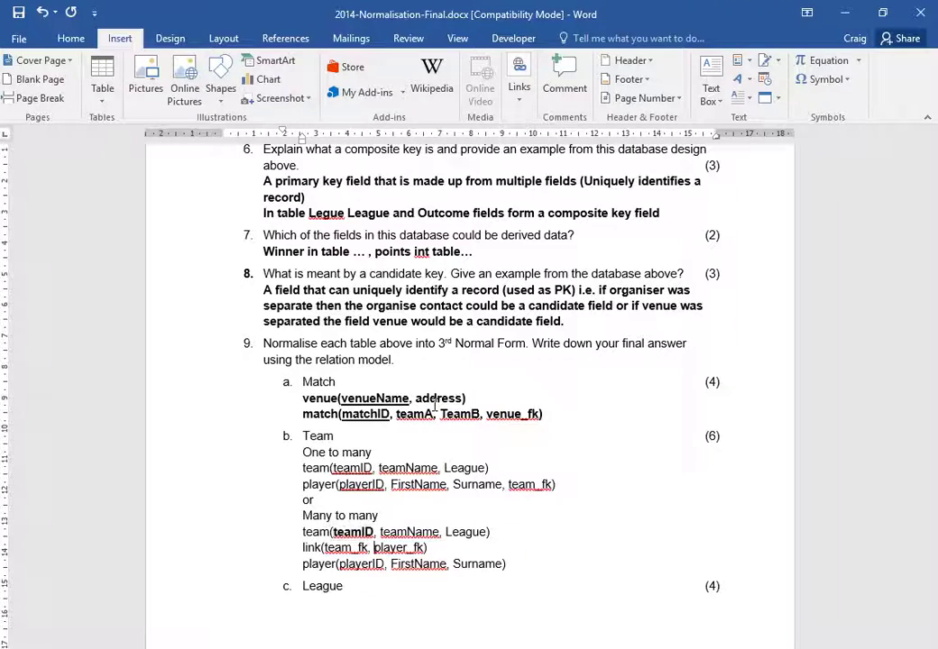
key(ctrl+z)
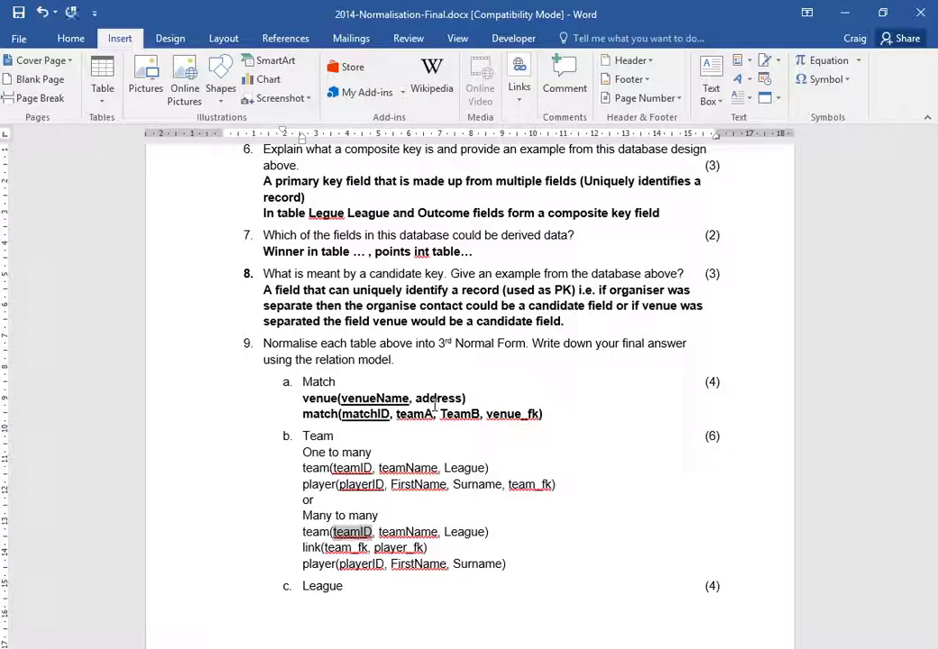
key(Down)
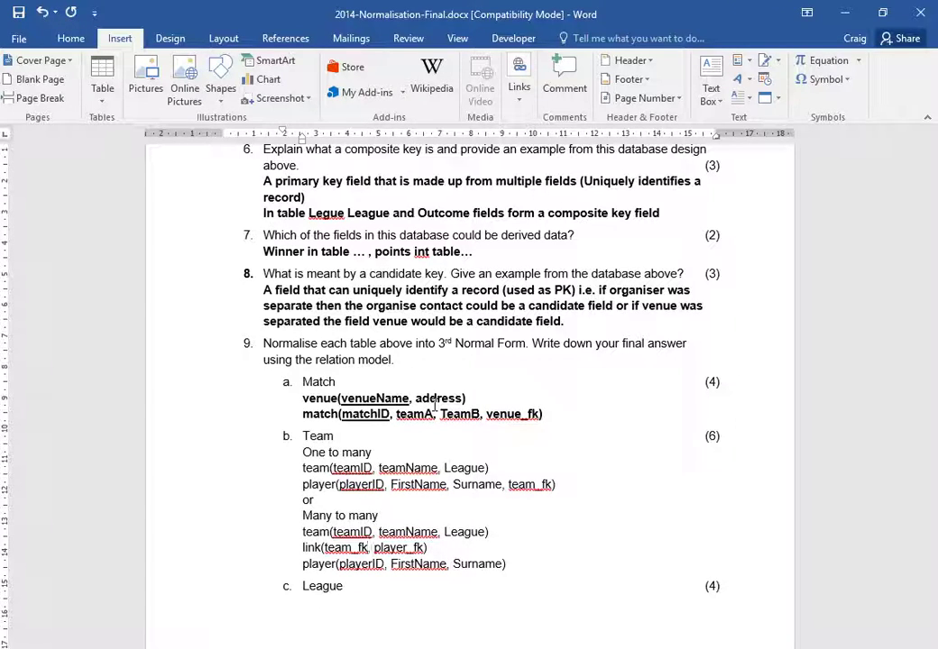
Underline team_fk and player_fk in the many-to-many link relation as its composite key
key(ctrl+shift+Left)
key(ctrl+shift+Left)
key(shift+Right)
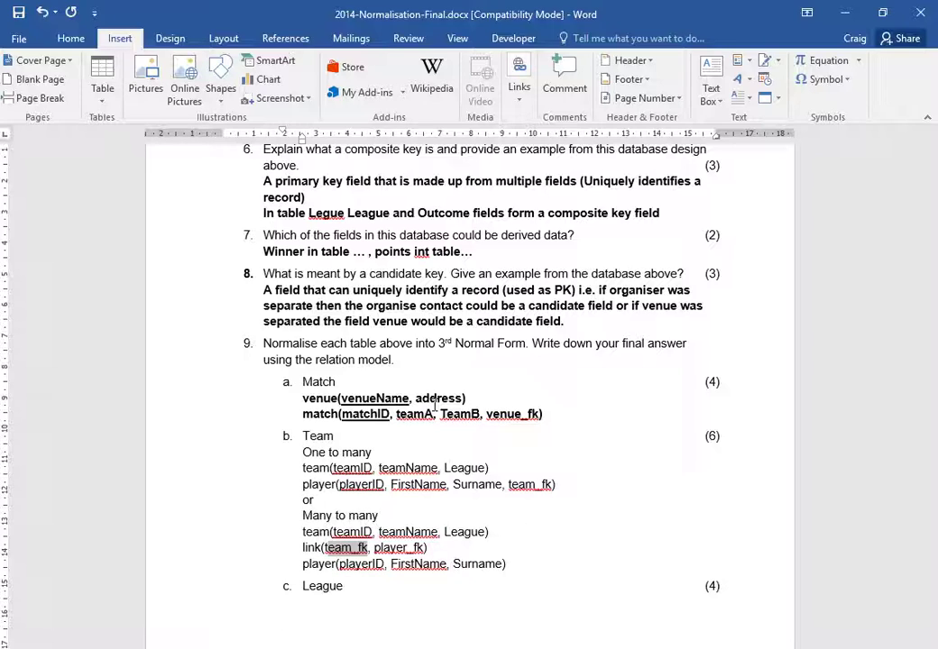
key(End)
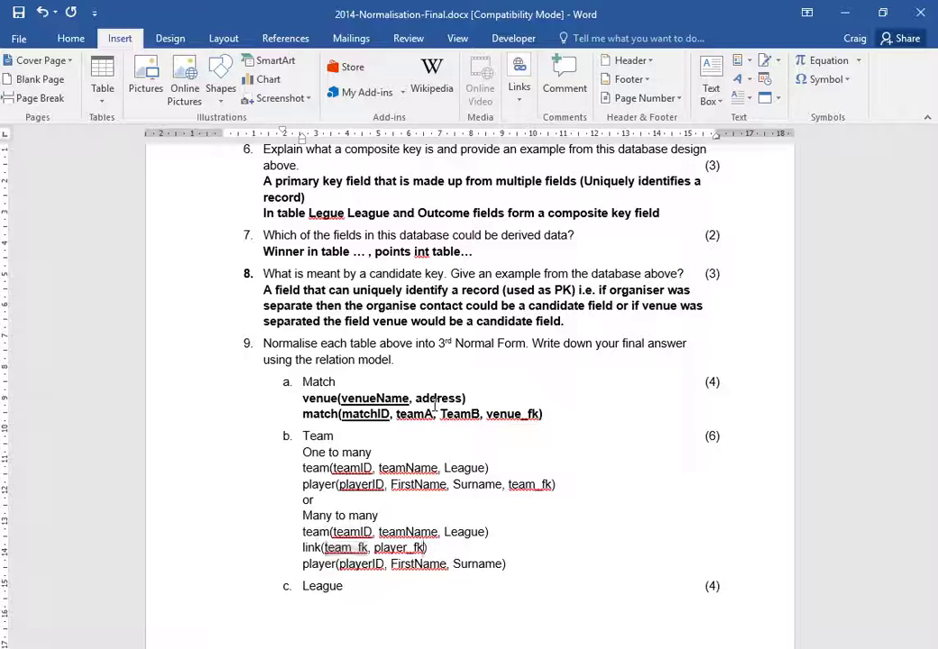
key(Left)
key(shift+Left)
key(shift+Left)
key(shift+Left)
key(shift+Left)
key(shift+Left)
key(shift+Left)
key(shift+Left)
key(shift+Left)
key(shift+Left)
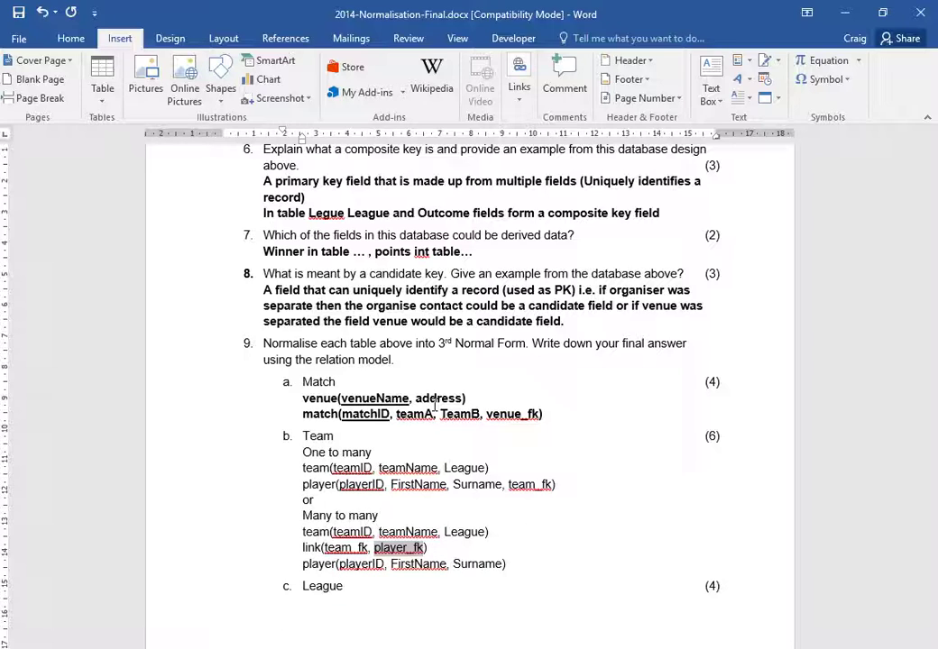
key(Right)
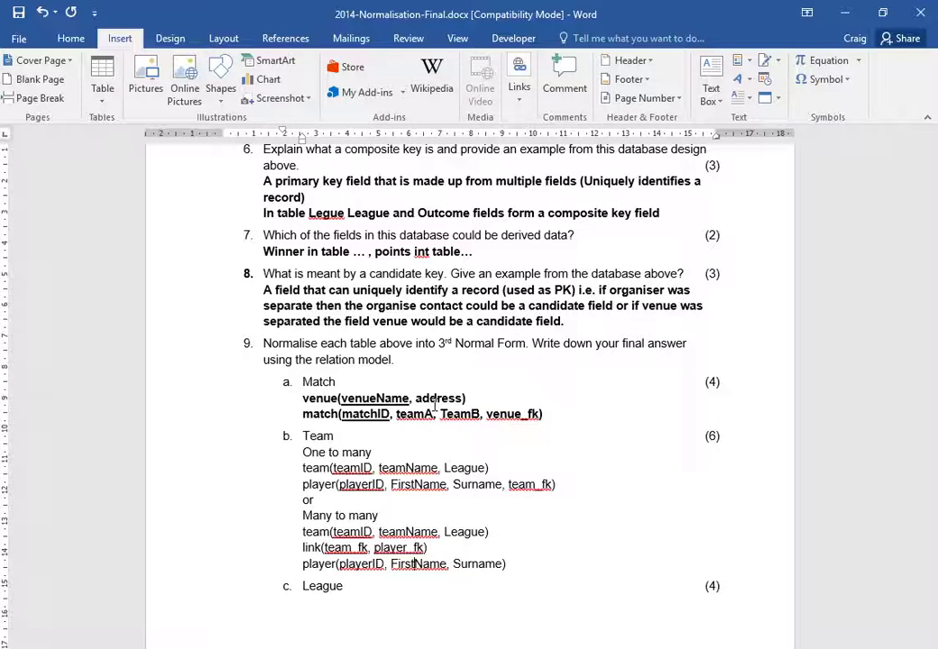
Underline playerID in the many-to-many player relation as its primary key
key(Down)
key(shift+Left)
key(shift+Left)
key(shift+Left)
key(shift+Left)
key(shift+Left)
key(shift+Left)
key(shift+Left)
key(shift+Left)
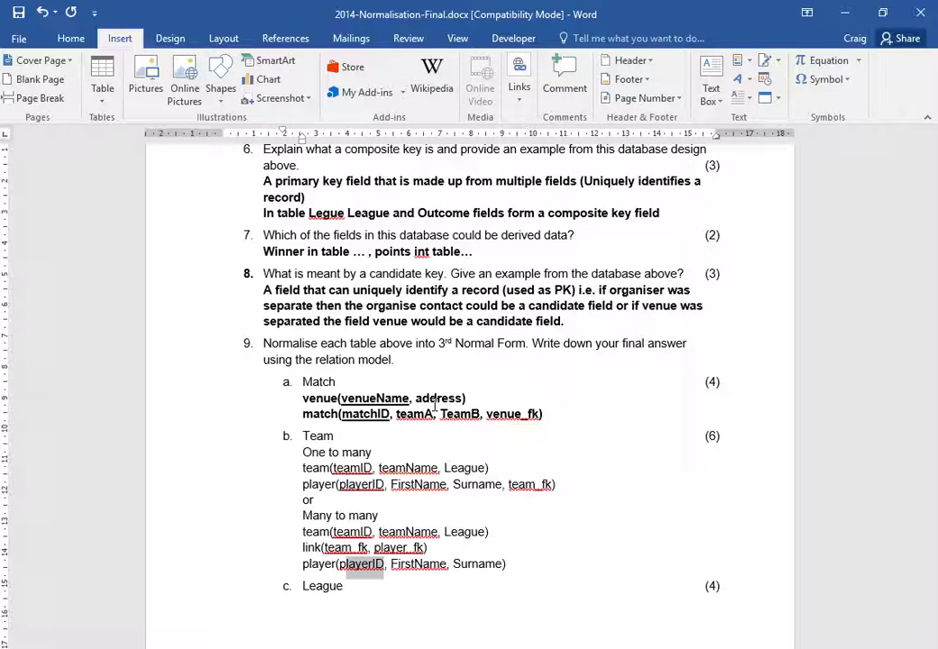
Have the spelling checker ignore all occurrences of teamID and teamName in the 9b answer
key(Up)
key(Up)
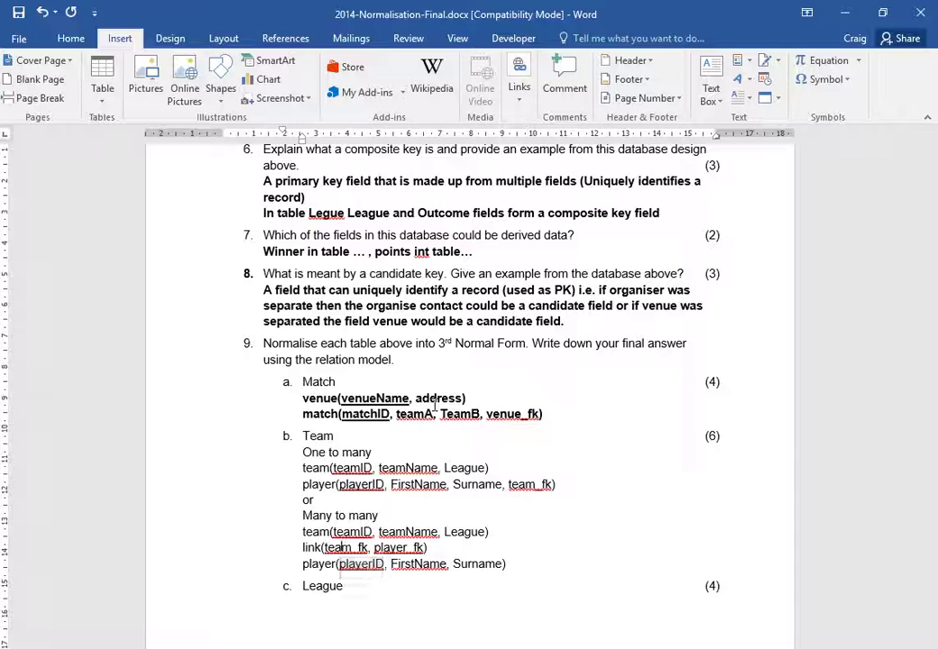
key(shift+F10)
key(Down)
key(Down)
key(Down)
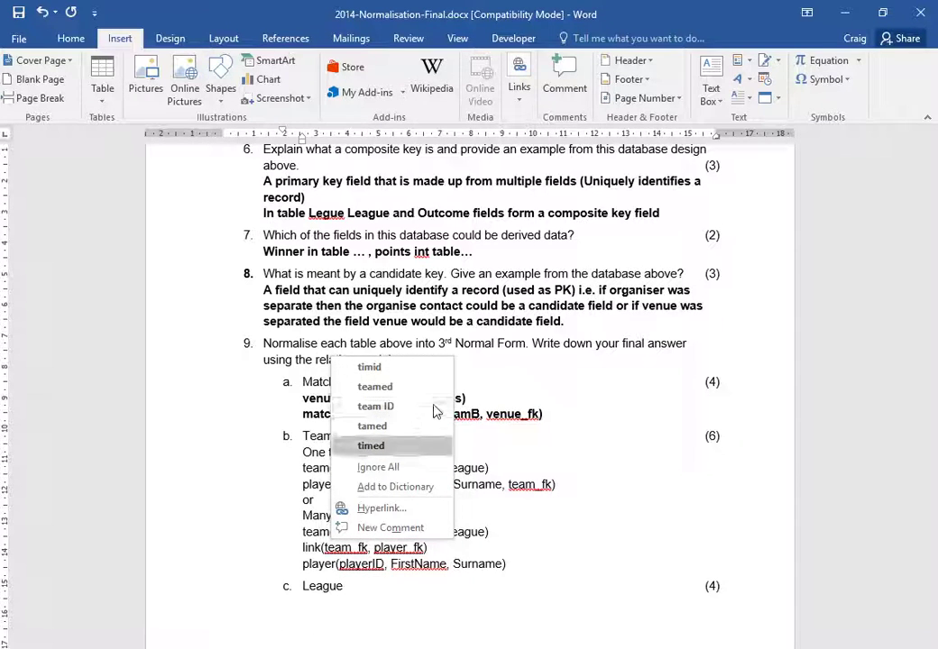
key(Escape)
key(shift+F10)
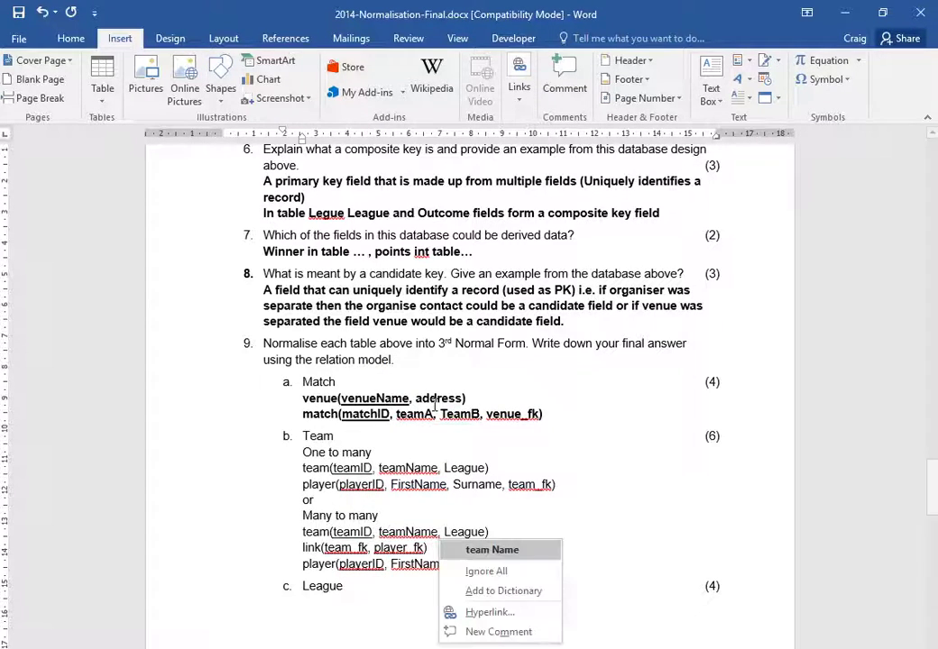
key(Down)
key(Down)
key(Return)
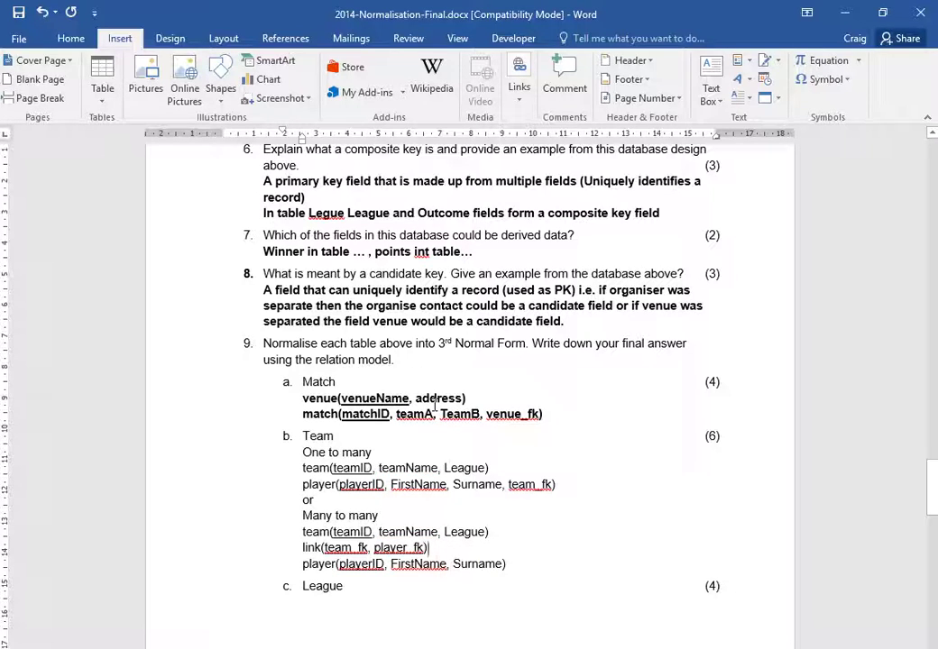
Have the spelling checker ignore all occurrences of player_fk and team_fk in the link relation
key(shift+F10)
key(Down)
key(Return)
key(shift+F10)
key(Down)
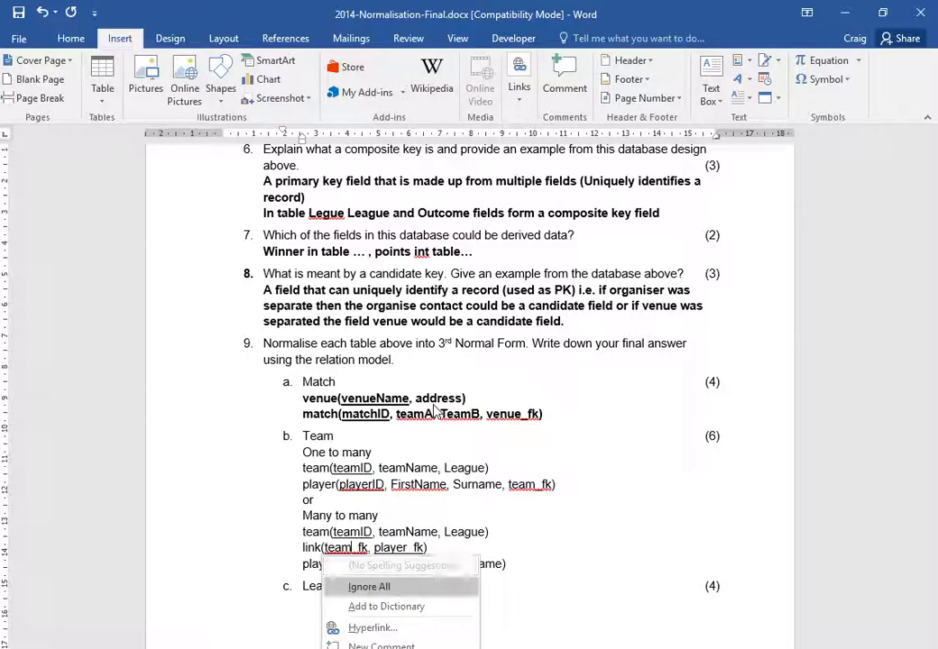
key(Return)
Have the spelling checker ignore all occurrences of playerID and FirstName in the player relation
key(Down)
key(shift+F10)
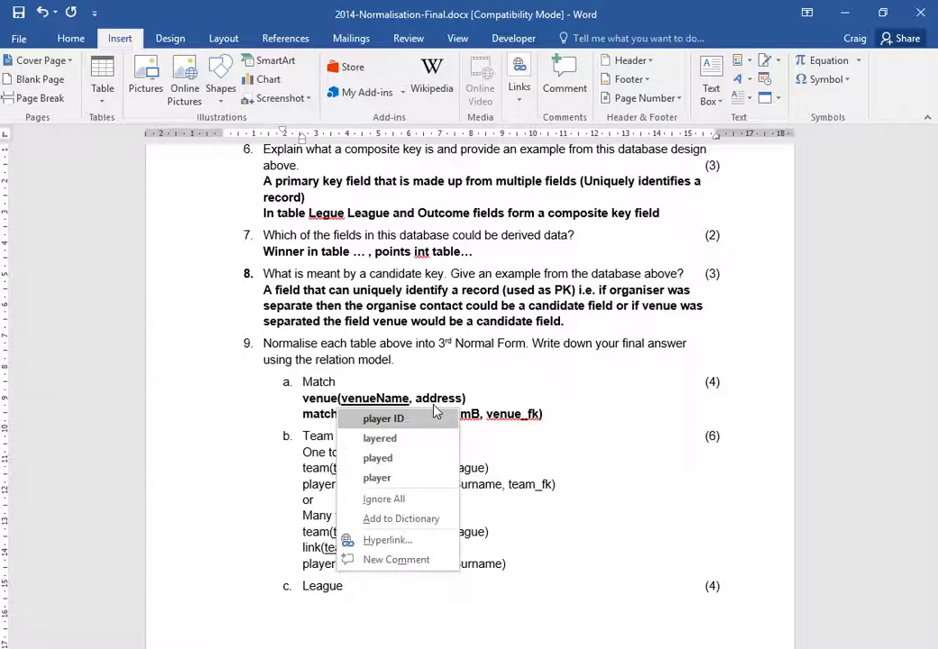
key(Down)
key(Down)
key(Down)
key(Down)
key(Return)
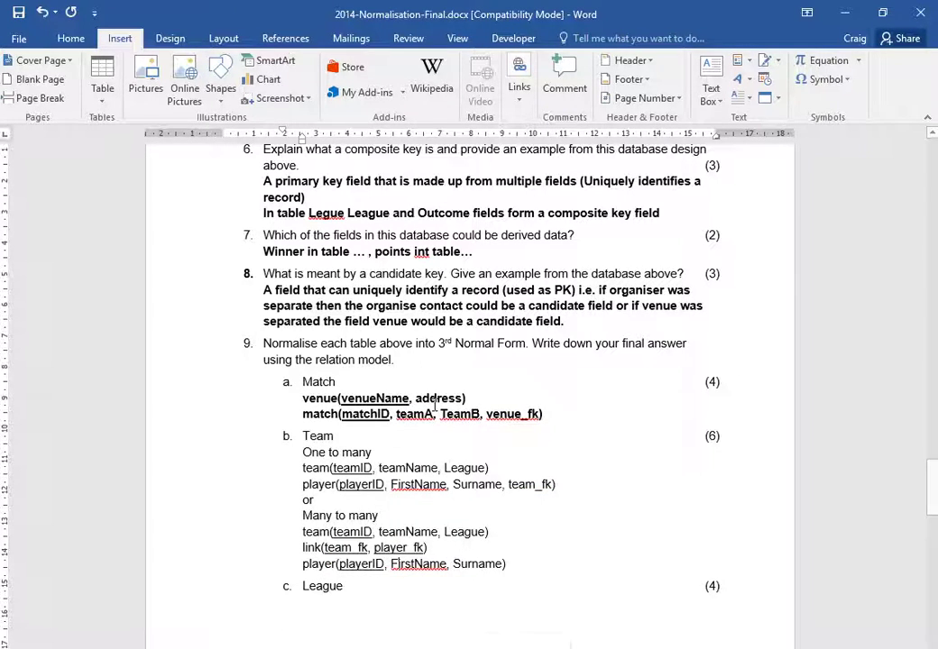
key(shift+F10)
key(Down)
key(Return)
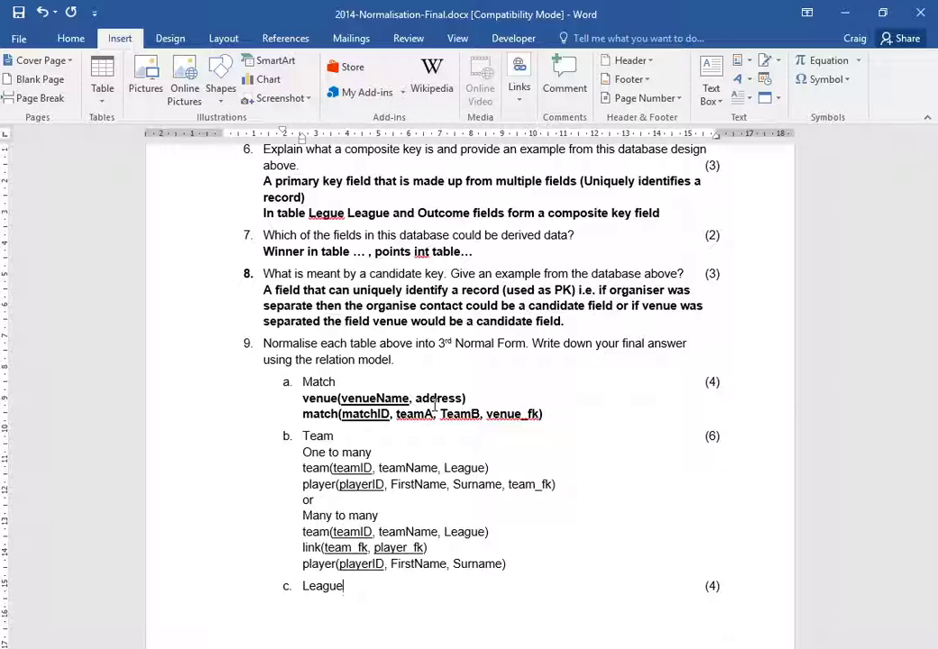
Make the 9b answer bold, from the one-to-many team relation down to the many-to-many player relation
key(Home)
key(shift+Up)
key(shift+Up)
key(shift+Up)
key(shift+Up)
key(shift+Up)
key(shift+Up)
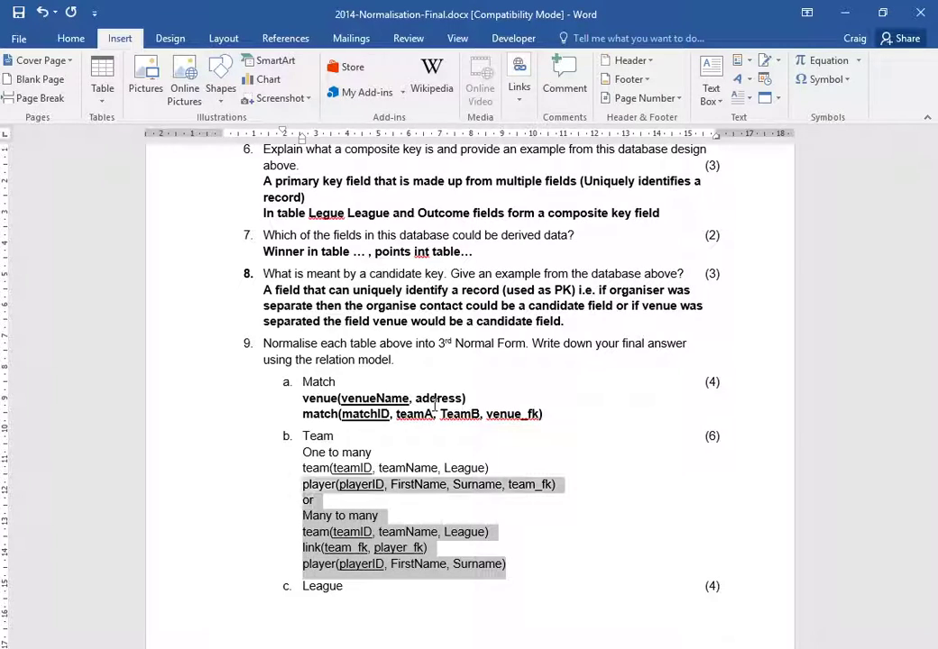
key(shift+Up)
key(ctrl+b)
key(Down)
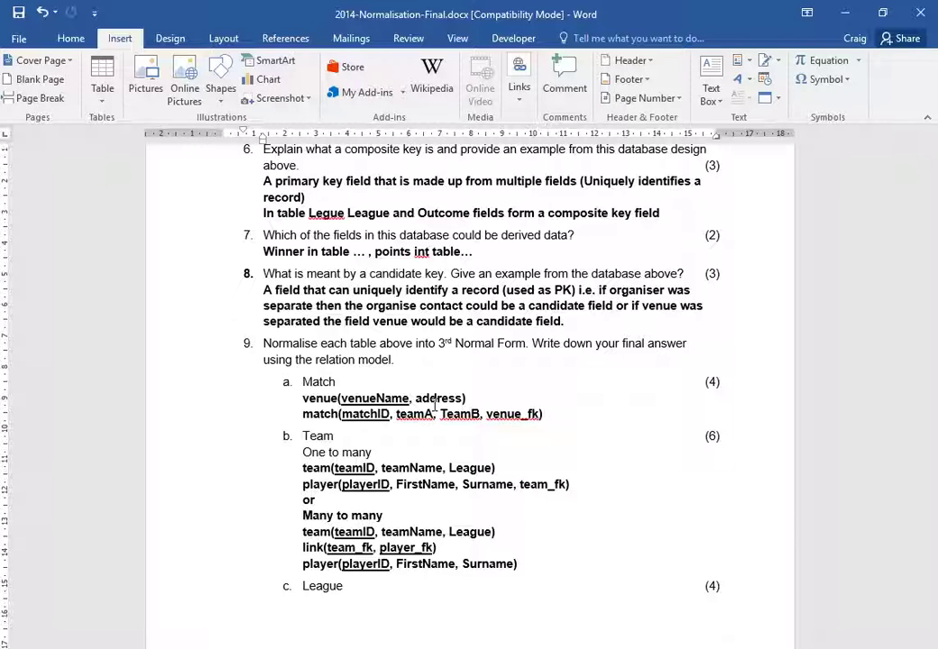
Add an empty answer line directly below 9c League
scroll(435, 405, down, 8)
scroll(434, 405, up, 1)
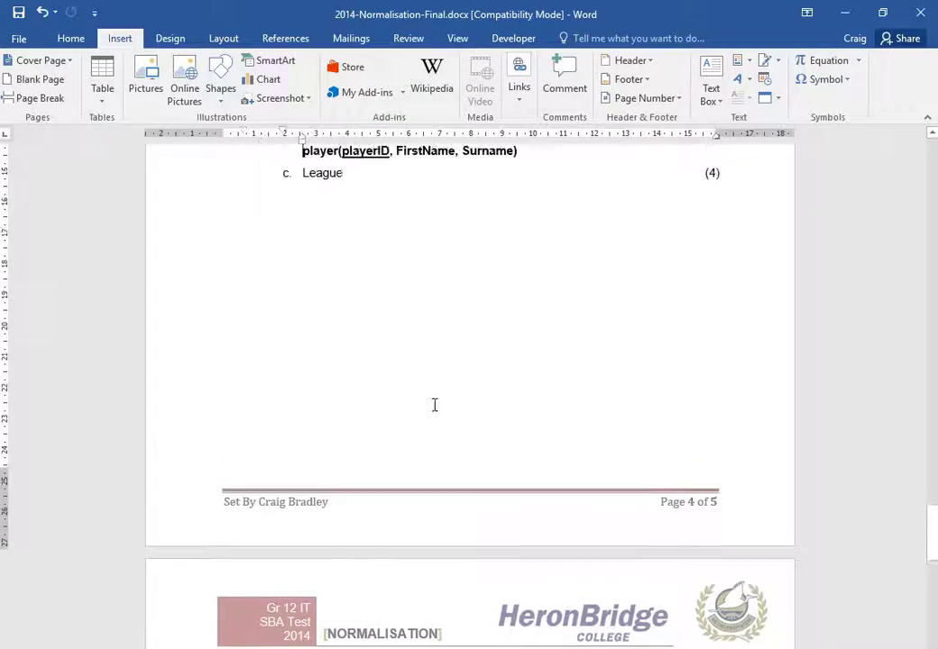
key(Down)
key(Return)
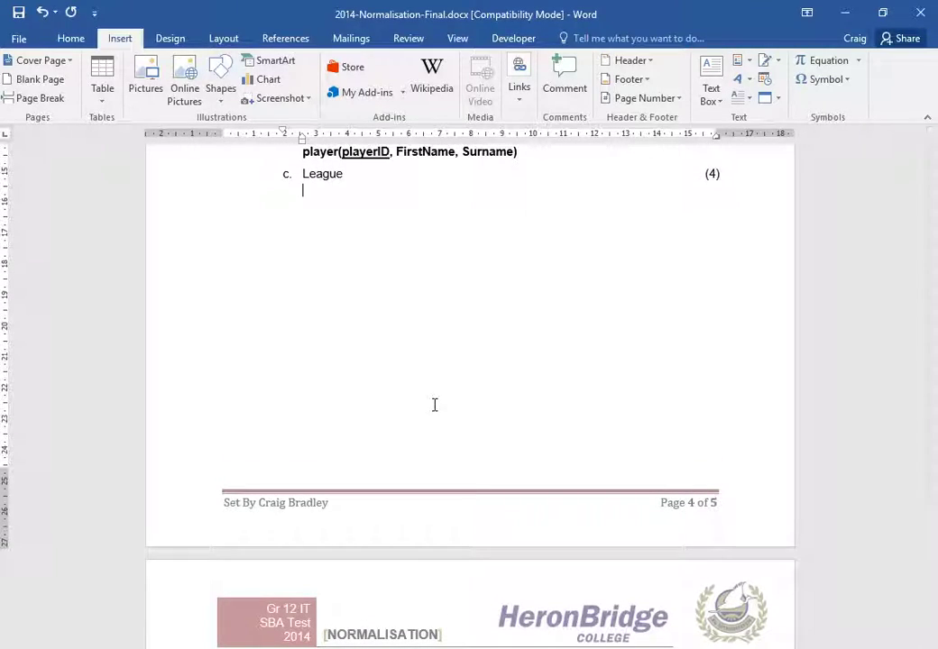
Examine the League and Team tables in the scenario to decide how League's fields and composite key should be split
scroll(435, 405, up, 15)
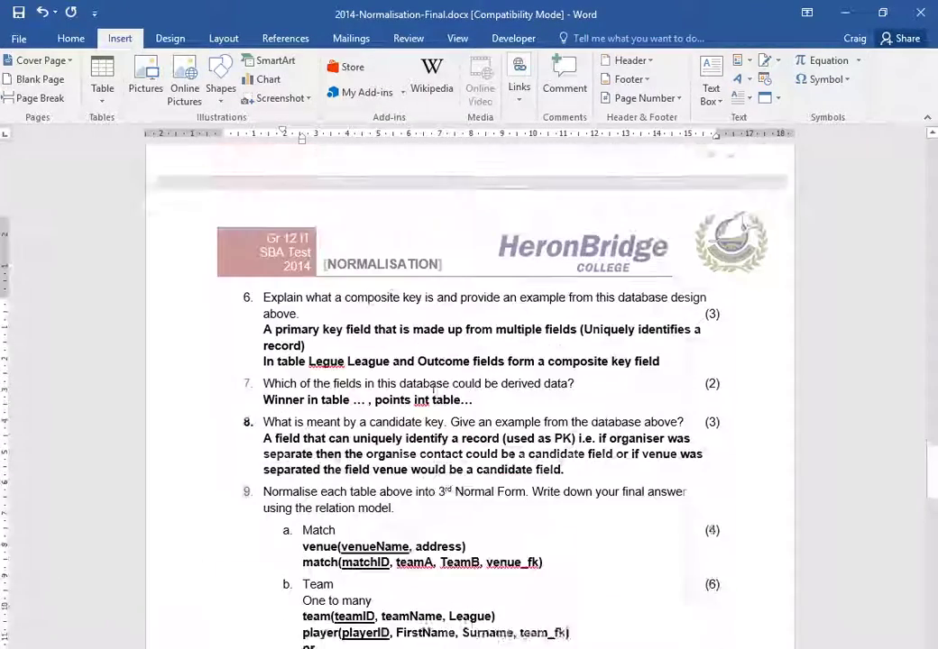
scroll(430, 393, up, 10)
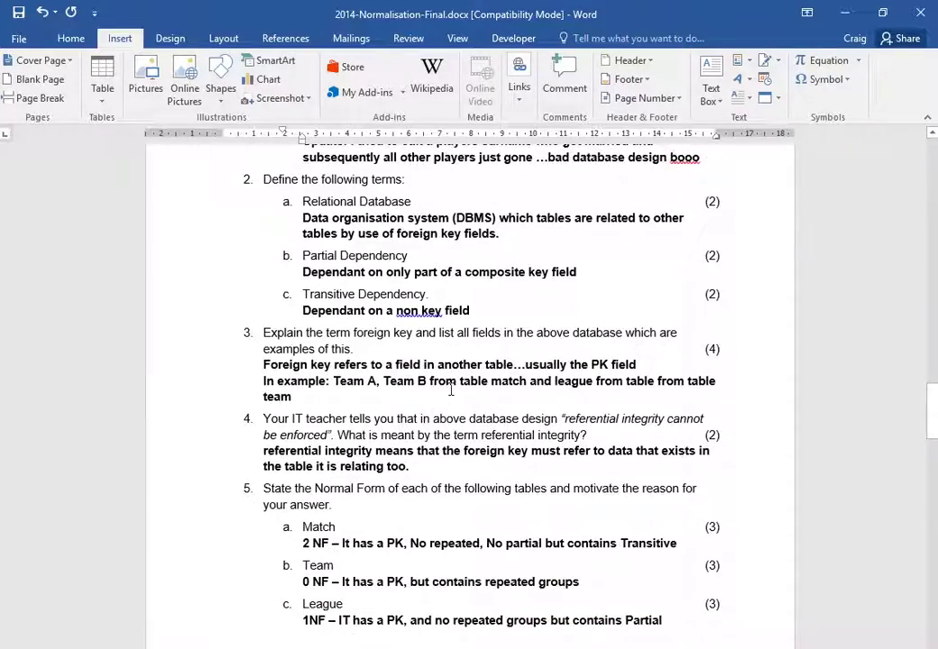
scroll(453, 386, up, 10)
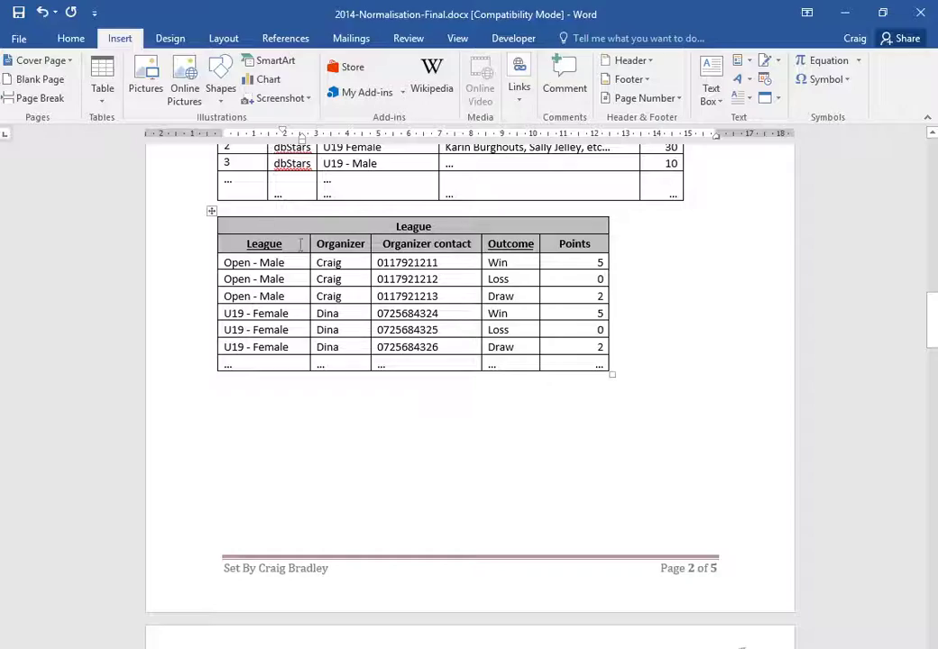
scroll(390, 352, down, 20)
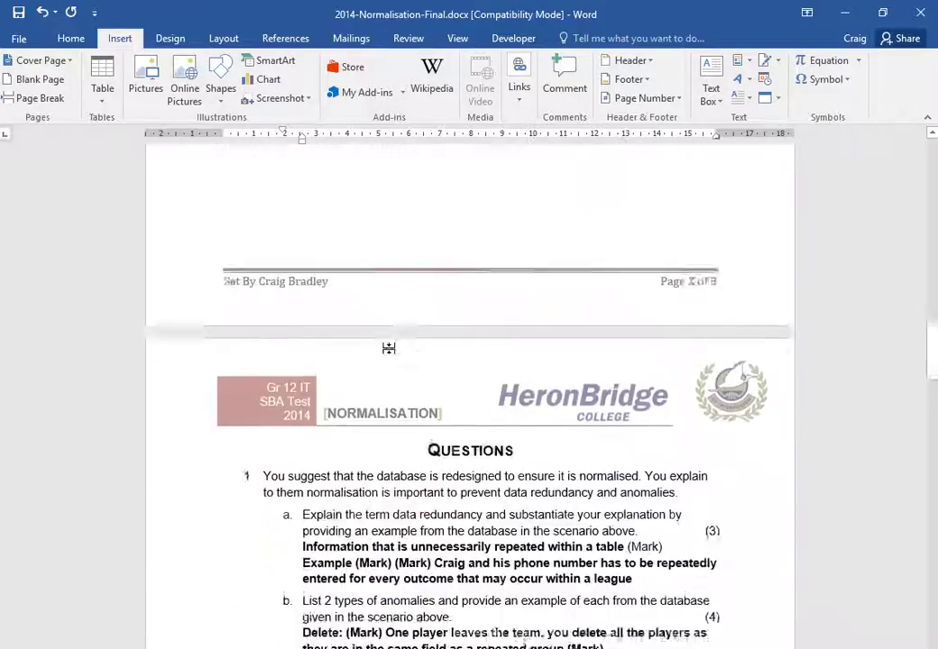
scroll(393, 166, down, 5)
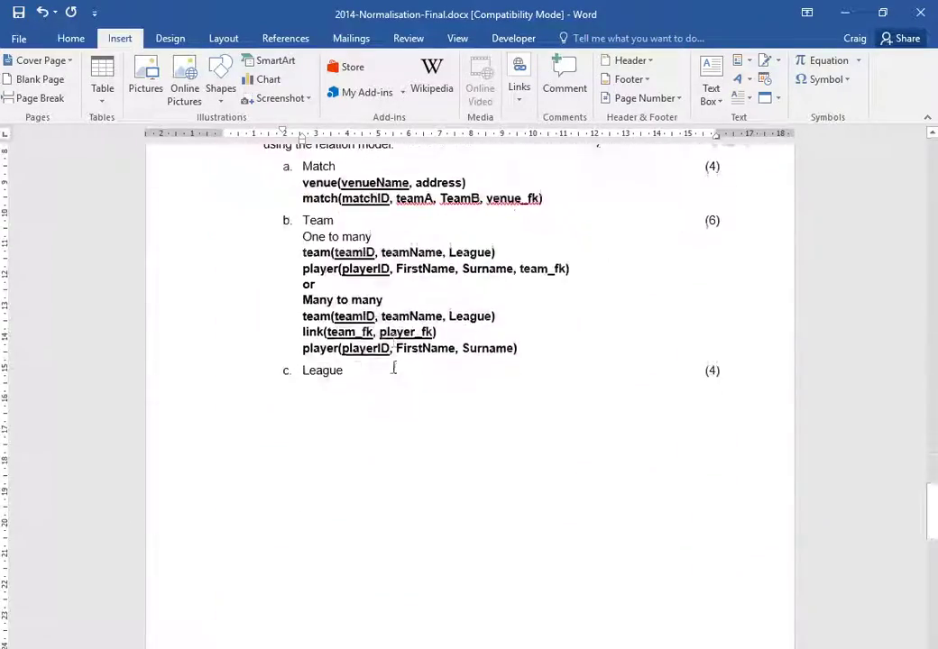
scroll(393, 368, up, 20)
scroll(520, 395, up, 20)
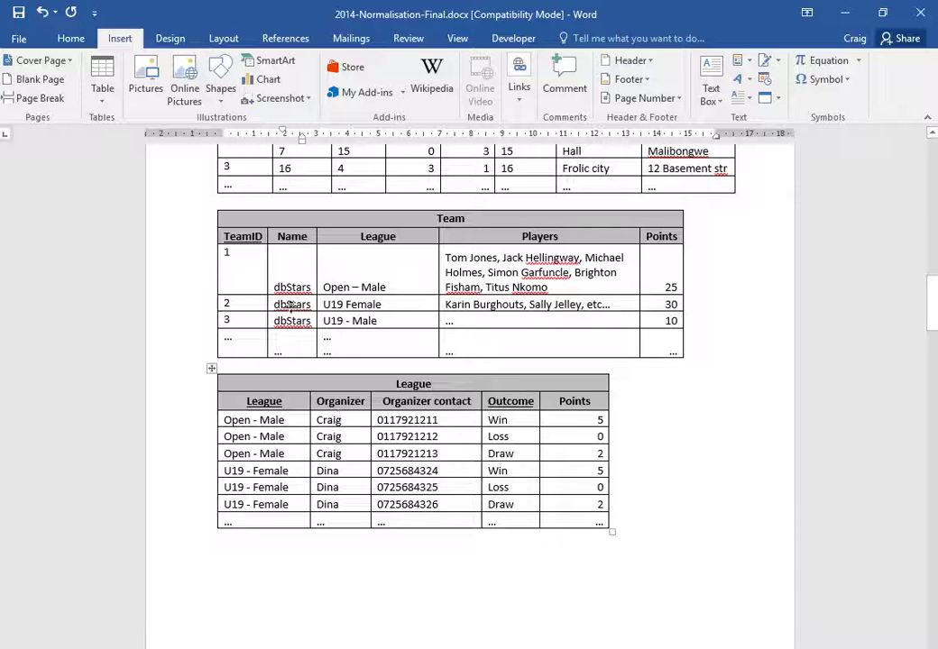
scroll(237, 249, up, 2)
scroll(292, 299, up, 2)
scroll(291, 300, down, 4)
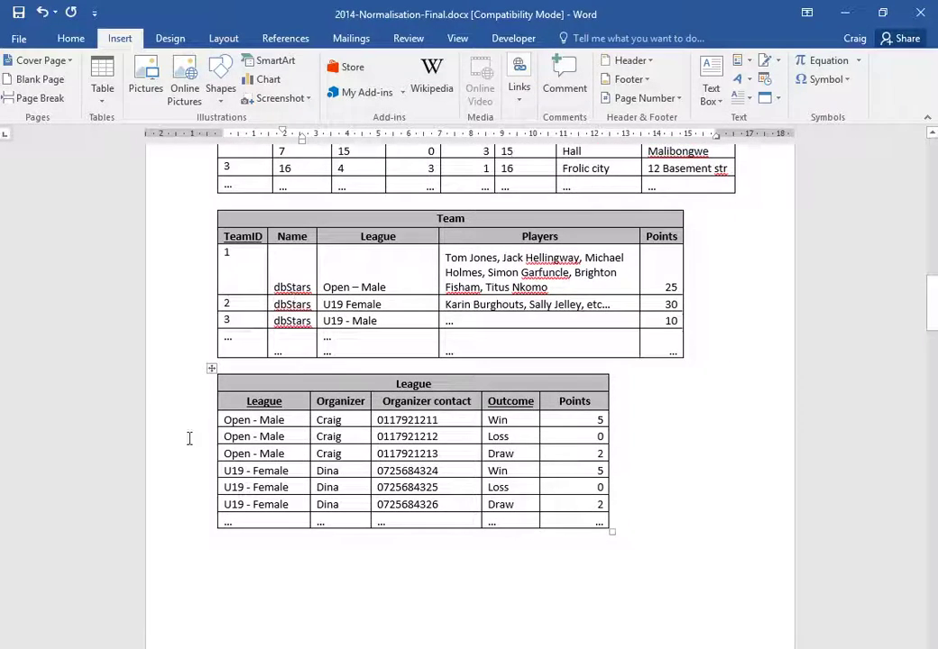
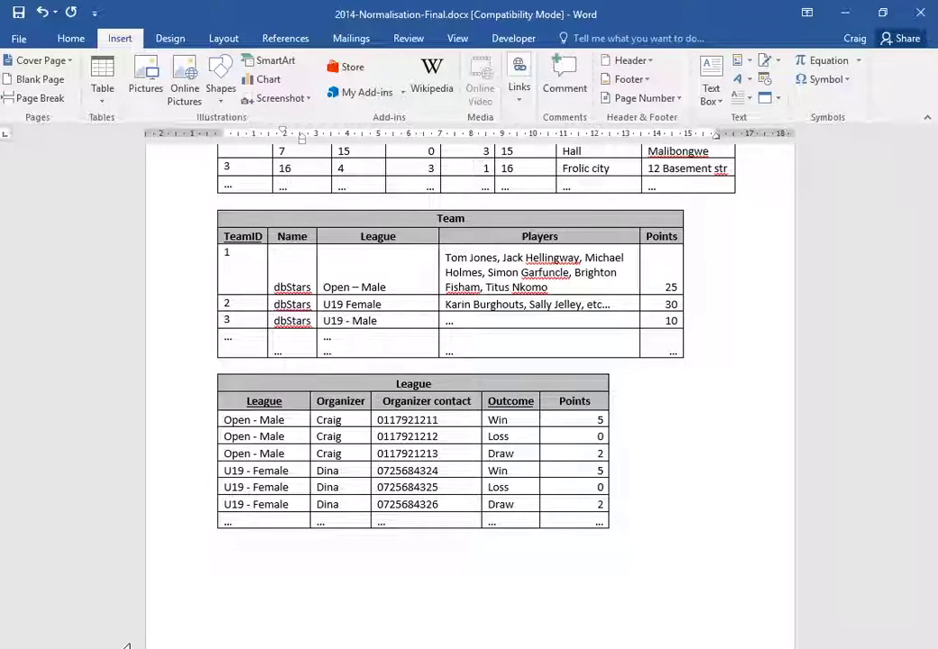
List the table names League, Organiser and Outcome on separate lines under 9c League
scroll(181, 578, down, 10)
scroll(180, 578, down, 20)
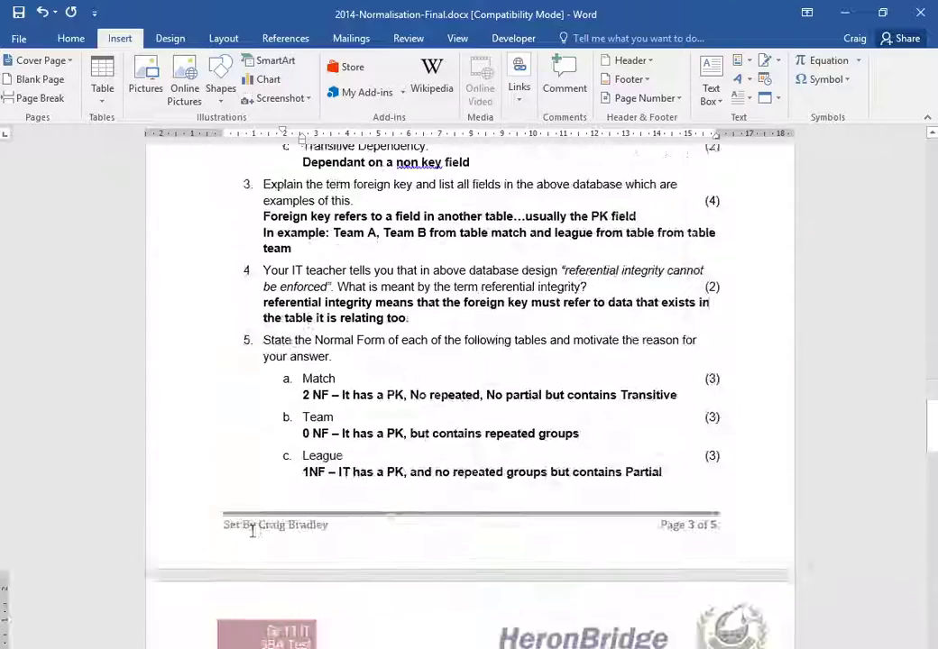
scroll(271, 519, down, 4)
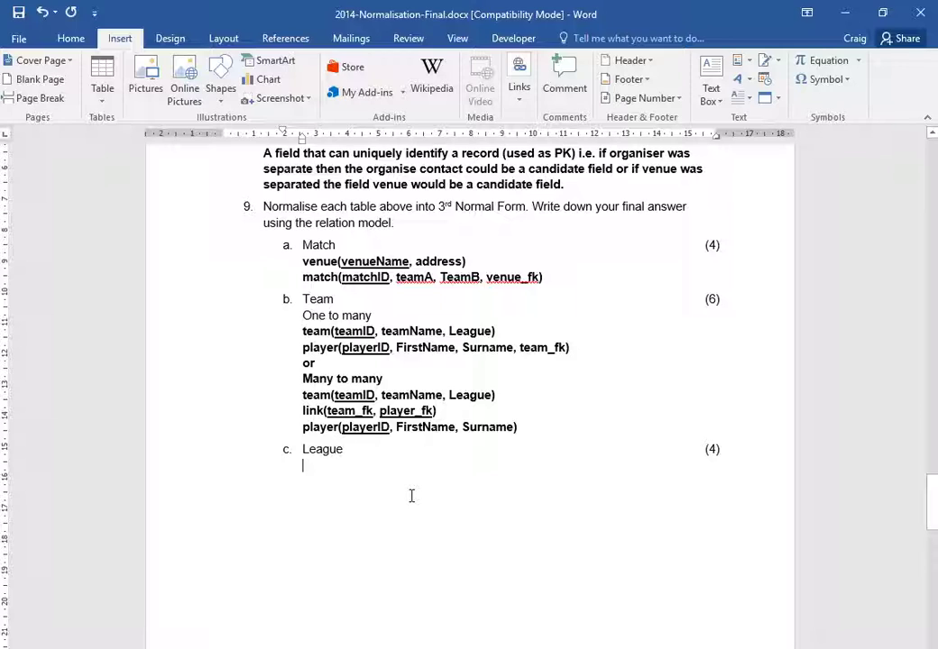
text(League)
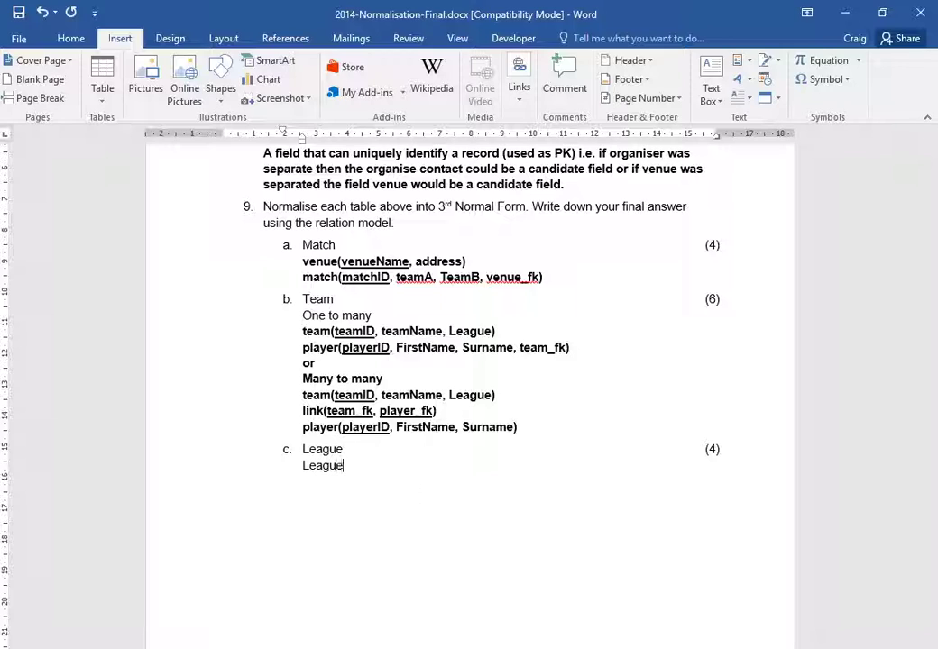
key(Return)
text(Organiser)
key(Return)
text(Outcome)
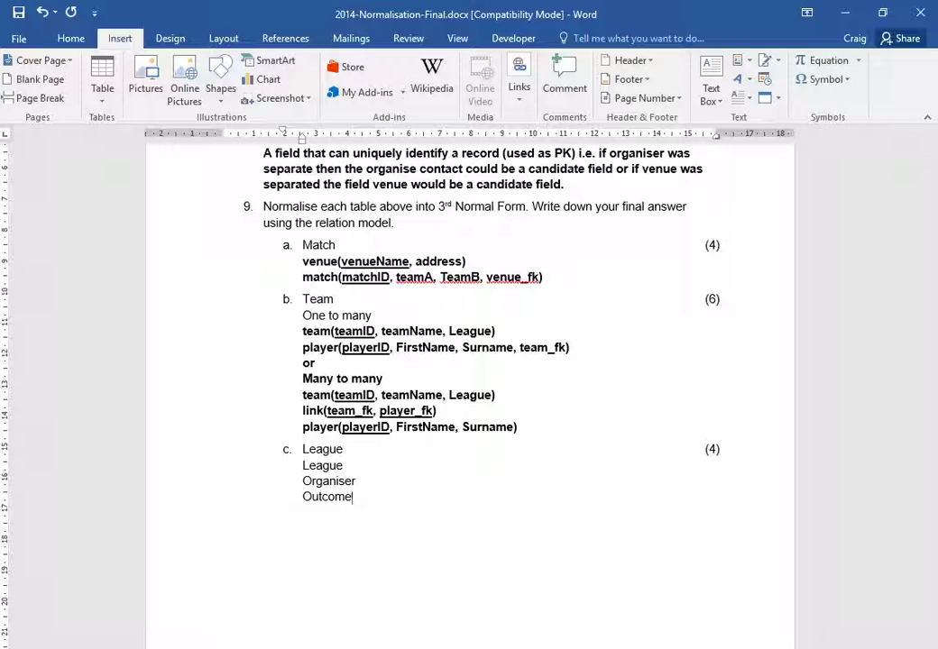
Complete the Outcome line as the relation "Outcome(outcome, points)", checking the field names against the scenario tables
text(()
scroll(411, 496, up, 10)
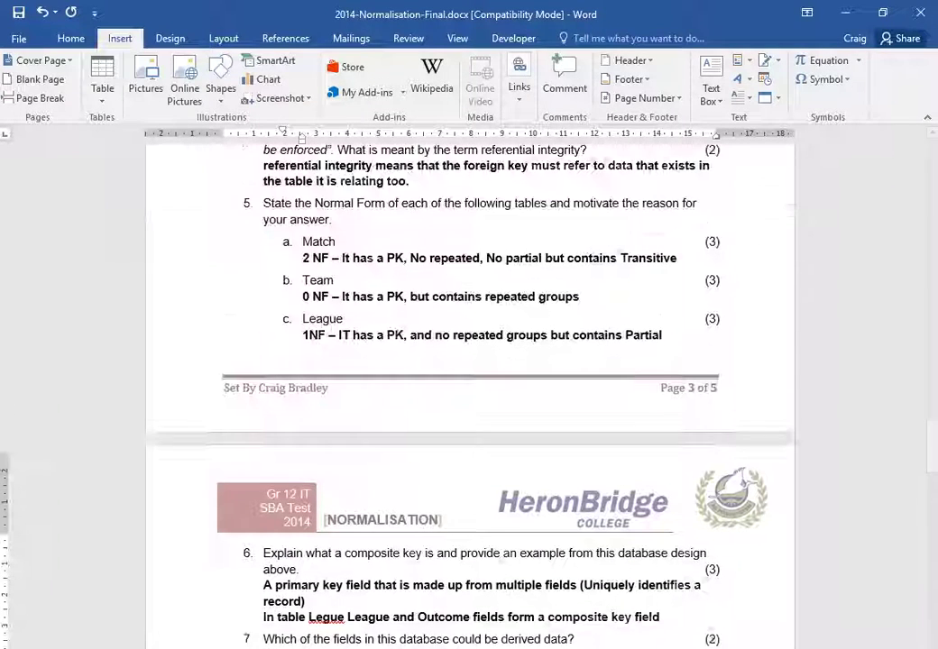
scroll(373, 466, up, 20)
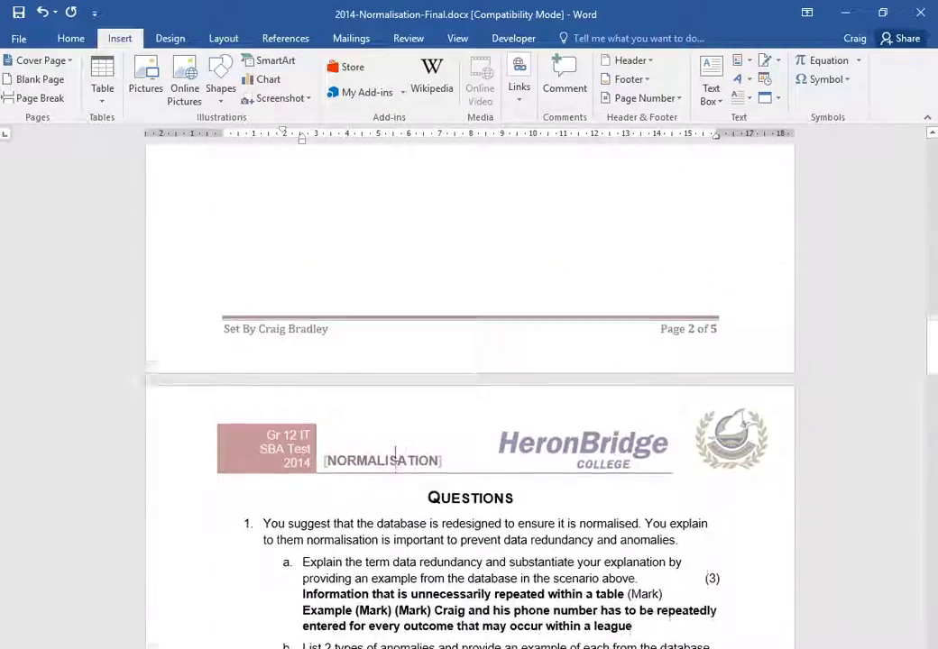
scroll(396, 455, down, 15)
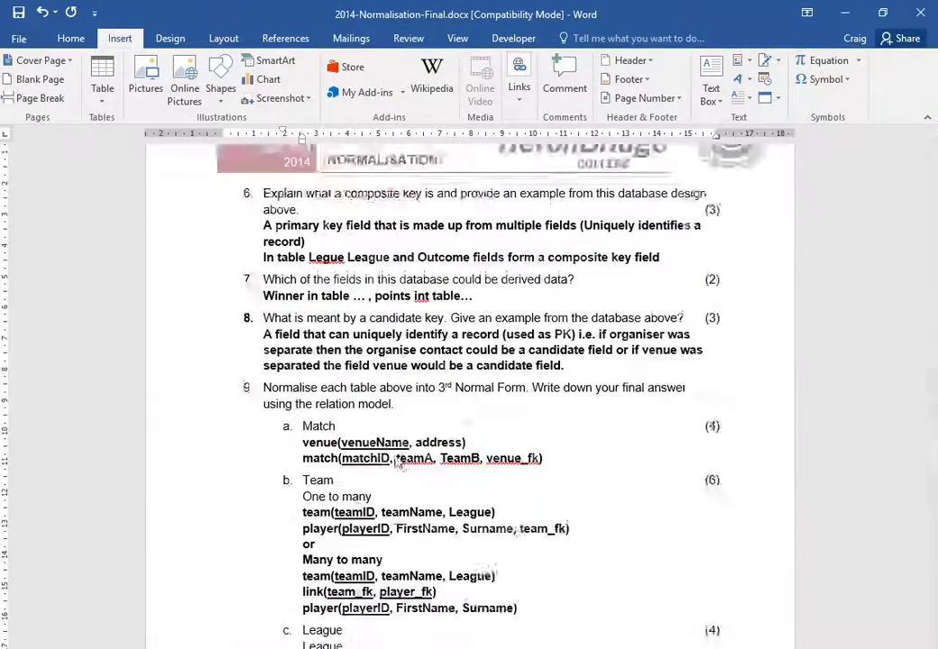
text(outcome, )
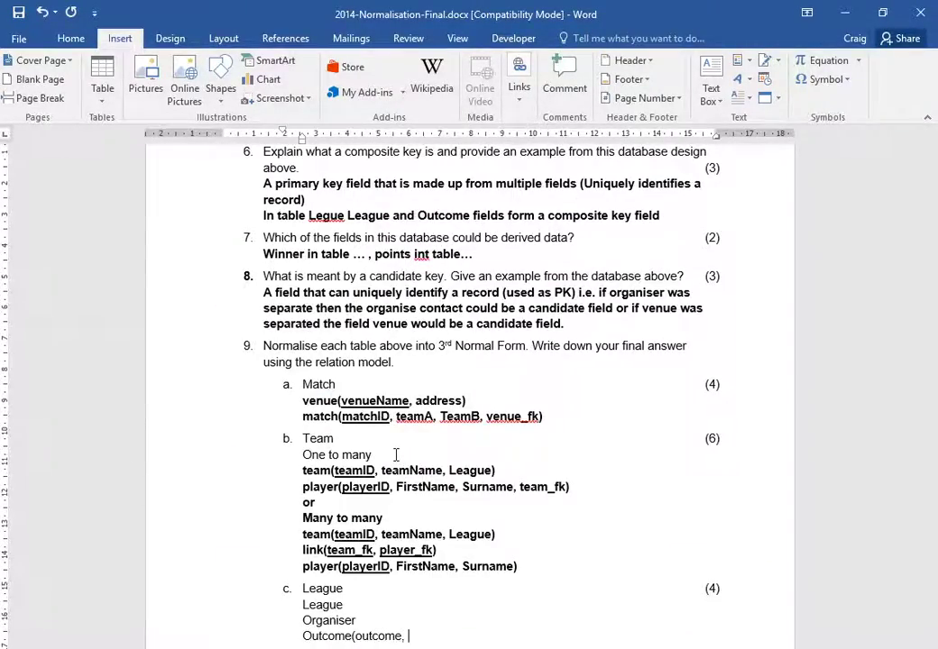
text(points))
Underline outcome inside the Outcome relation as its primary key
key(Left)
key(Left)
key(shift+Left)
key(shift+Left)
key(shift+Left)
key(shift+Left)
key(shift+Left)
key(shift+Left)
key(shift+Left)
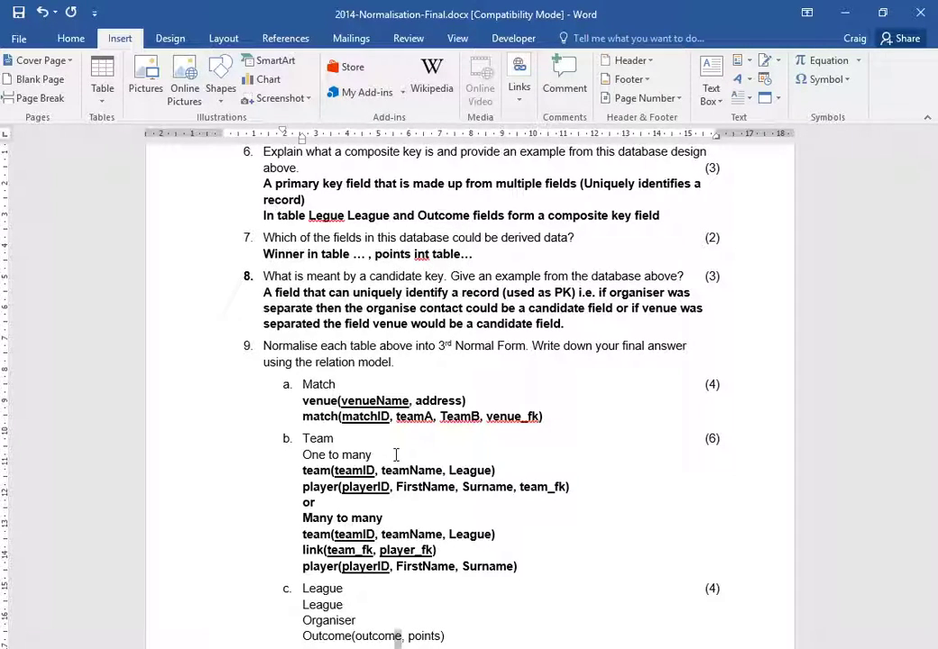
key(ctrl+u)
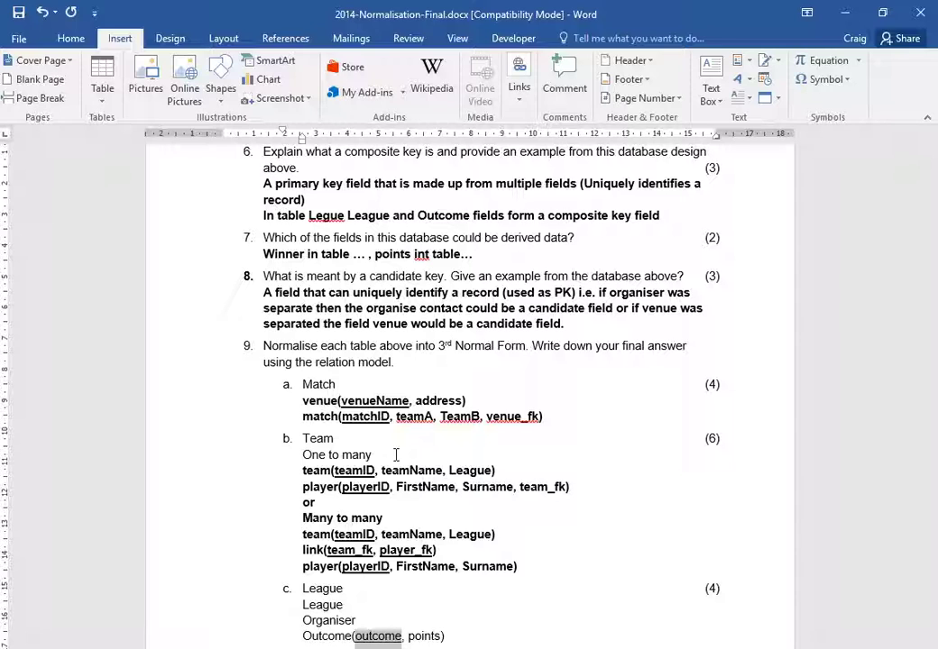
Complete the Organiser line under 9c as the relation "Organiser(OrganiserID, firstName, Surname, contact)"
key(Up)
key(Up)
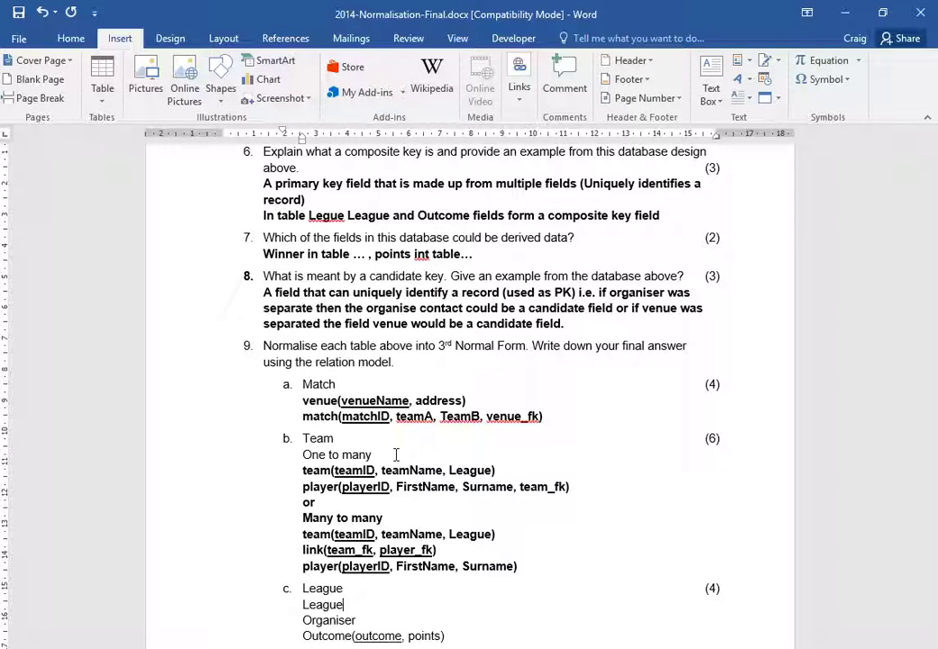
key(Down)
text((OrganiserID)
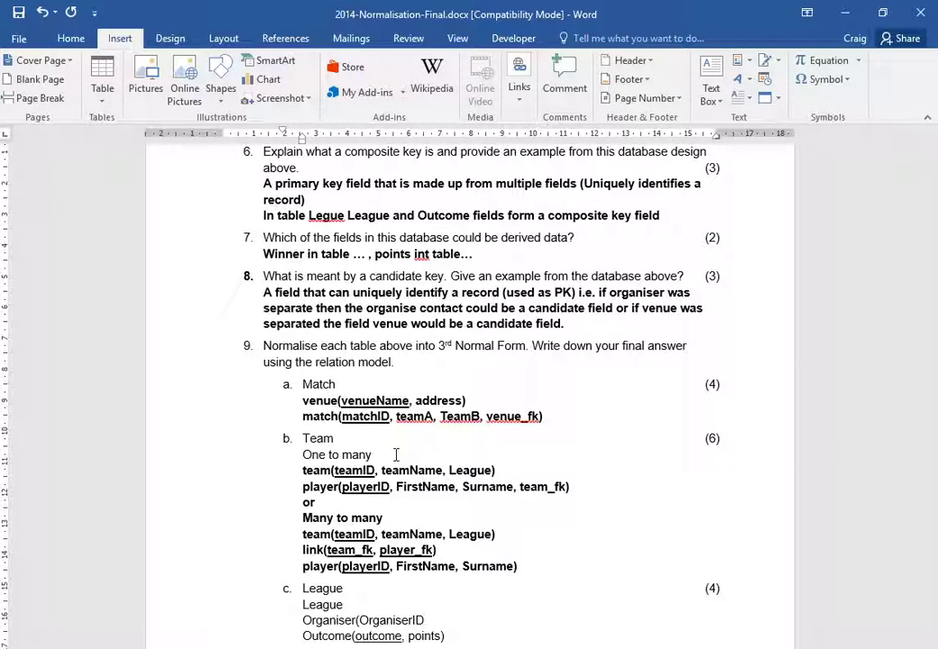
text(, firstName, )
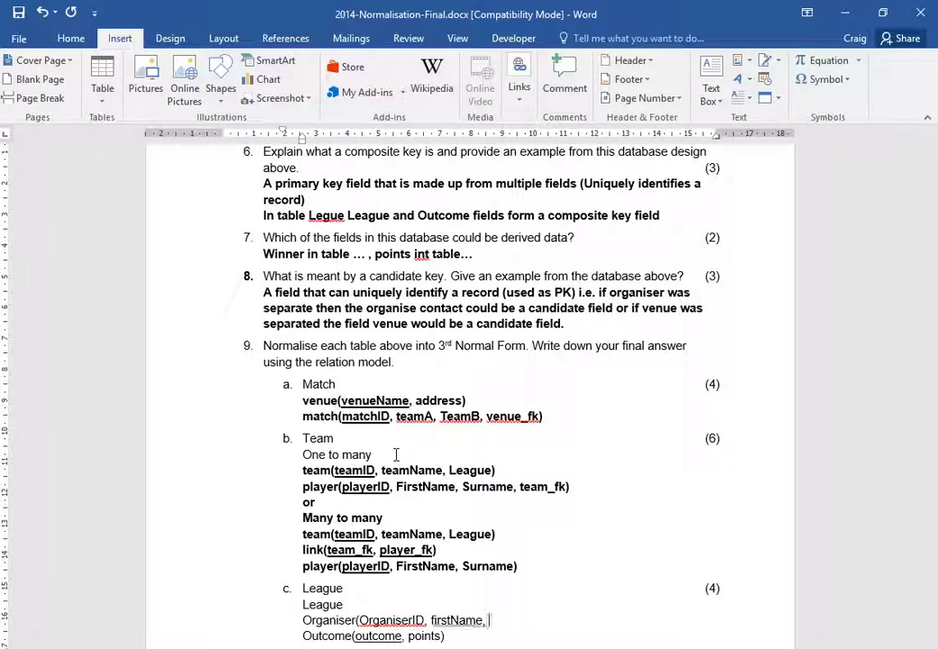
text(Surname,)
key(Left)
key(Left)
key(Left)
key(Left)
key(Left)
key(Left)
key(Left)
key(Left)
key(Left)
key(Left)
key(Left)
key(Left)
key(Left)
key(Left)
key(Left)
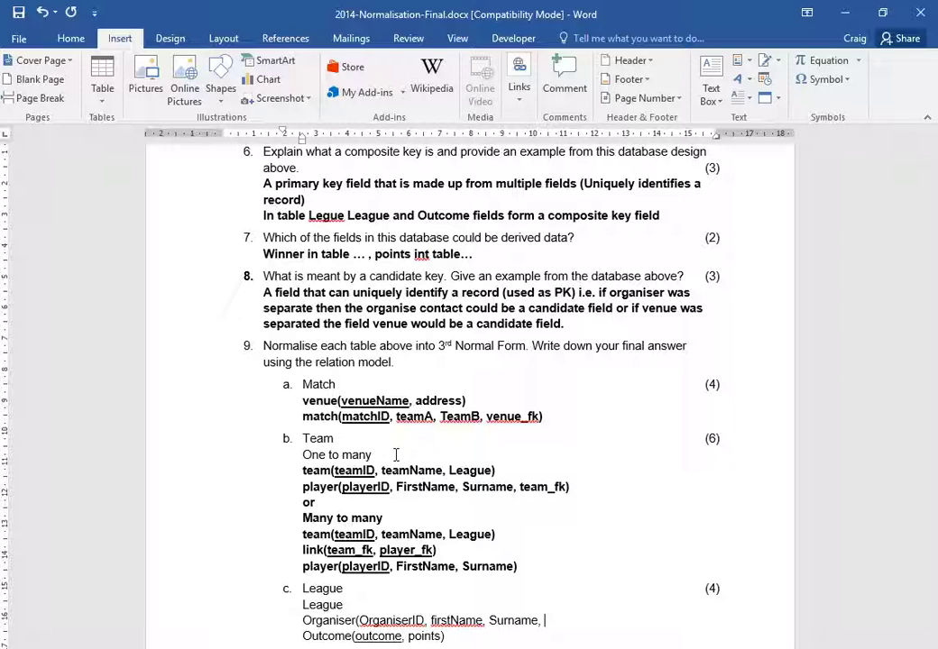
text(contact))
Complete the League line under 9c as the relation "League(league, organiser_fk)", with the fk suffix in lower case
key(Up)
text(()
text(league, or)
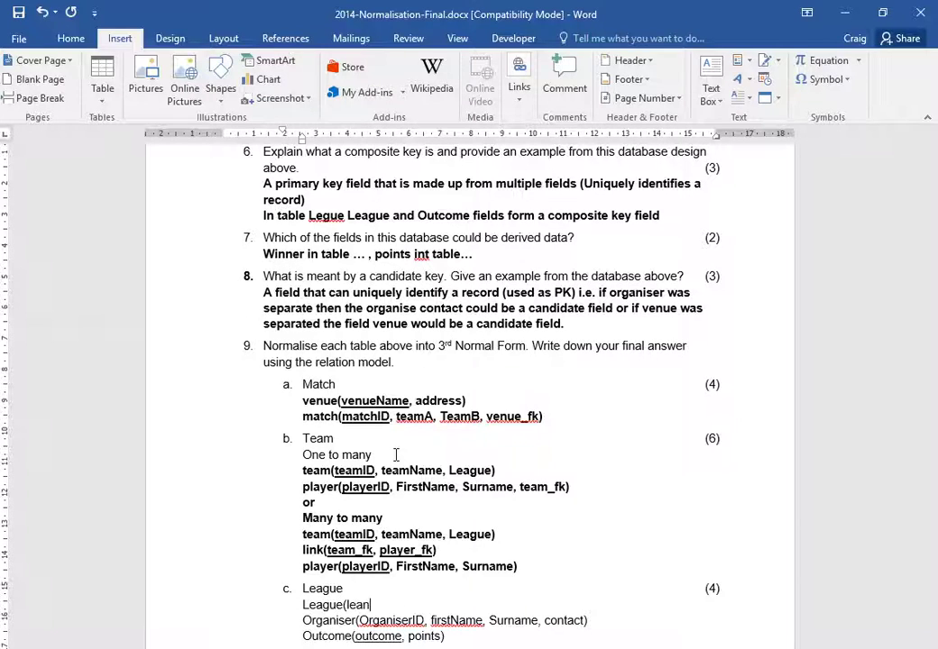
text(ganiser)
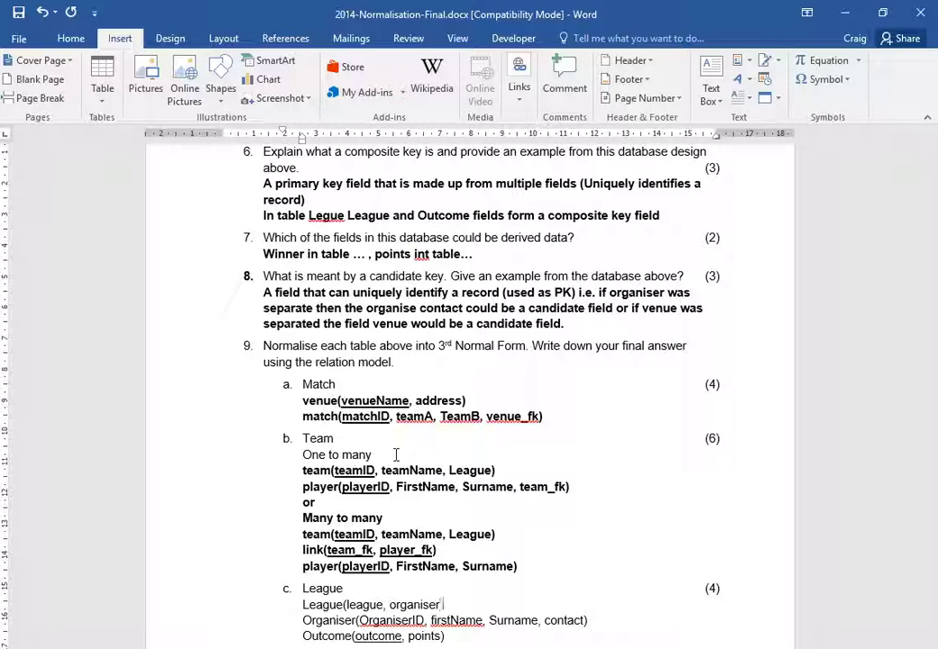
key(BackSpace)
text(_FK))
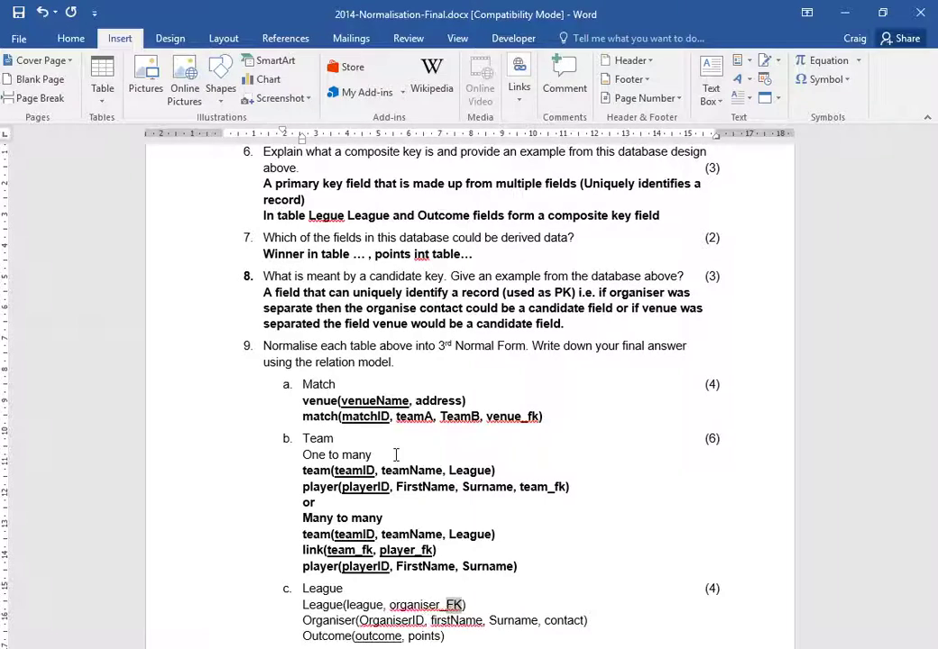
key(shift+F3)
key(ctrl+Left)
key(ctrl+Left)
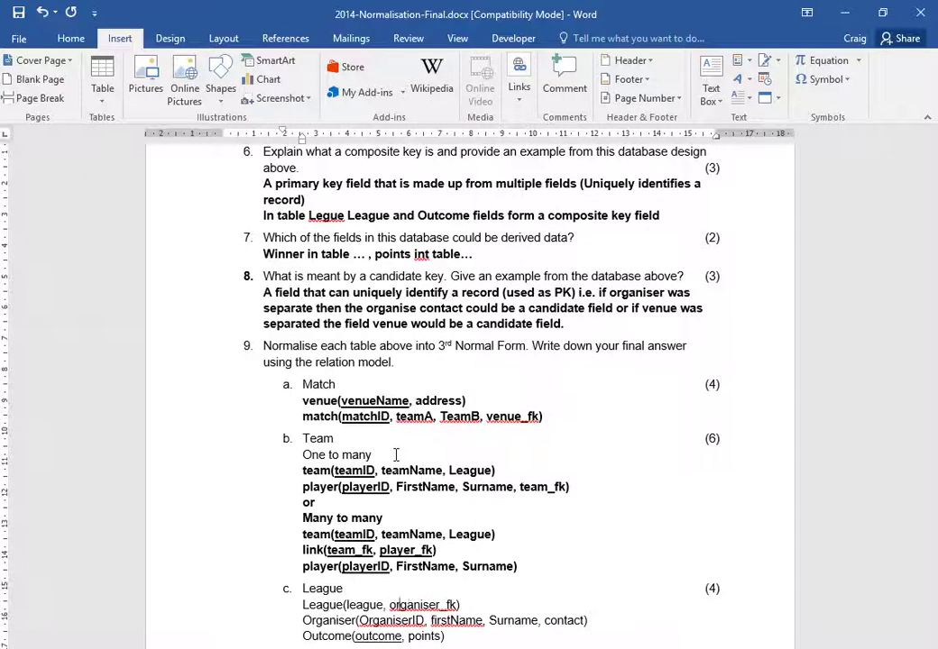